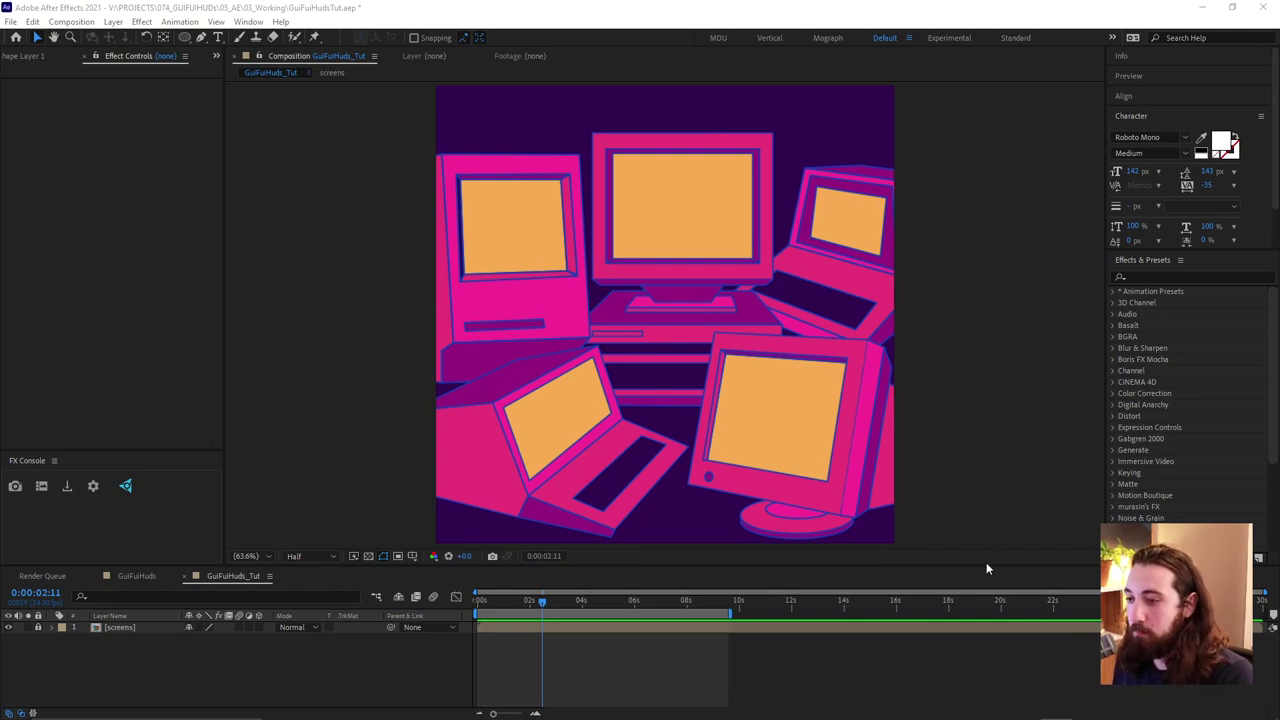
# Create a 1920 x 1080 px magenta solid layer named "screen 1" above the screens layer
pyautogui.click(108, 22)
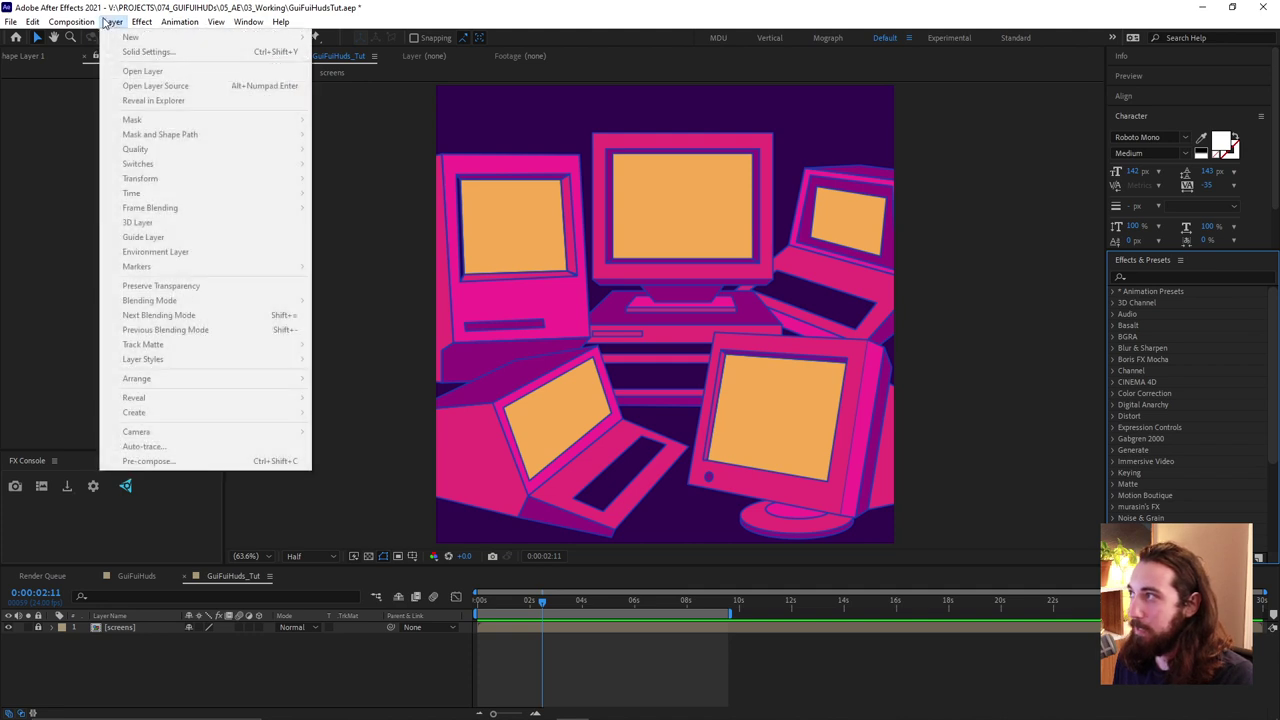
pyautogui.click(575, 693)
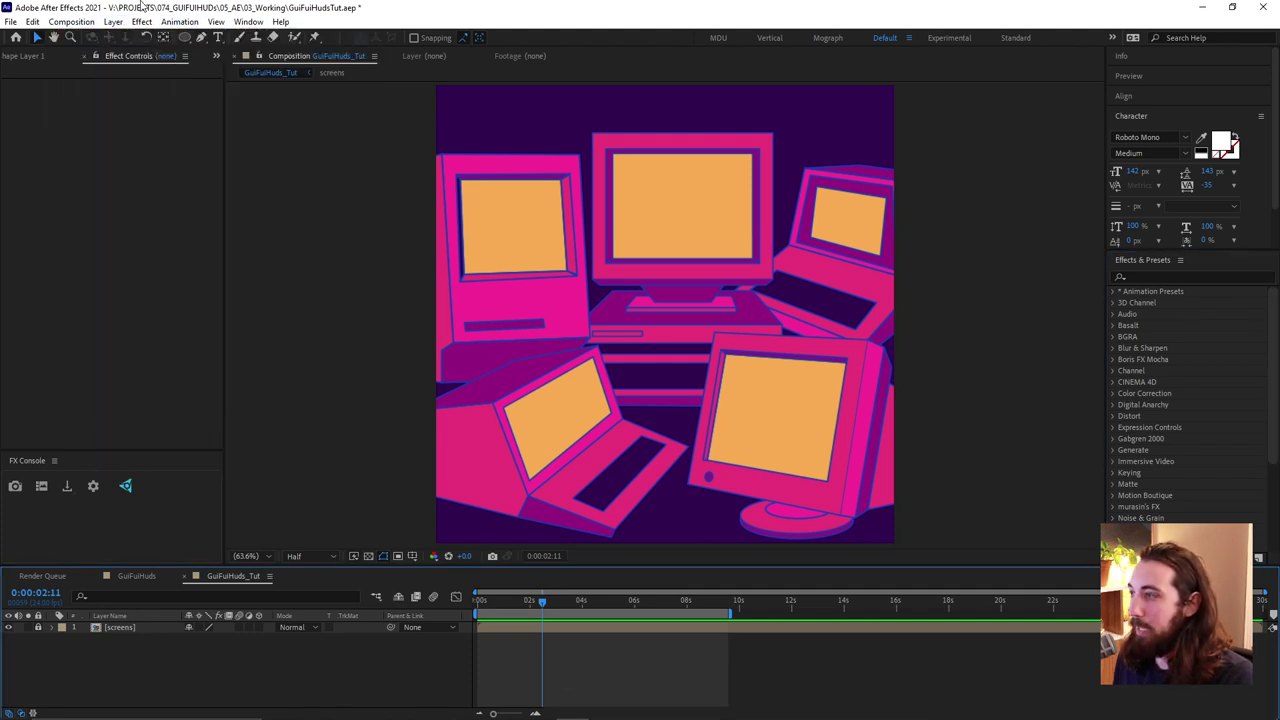
pyautogui.click(115, 24)
pyautogui.moveTo(130, 38)
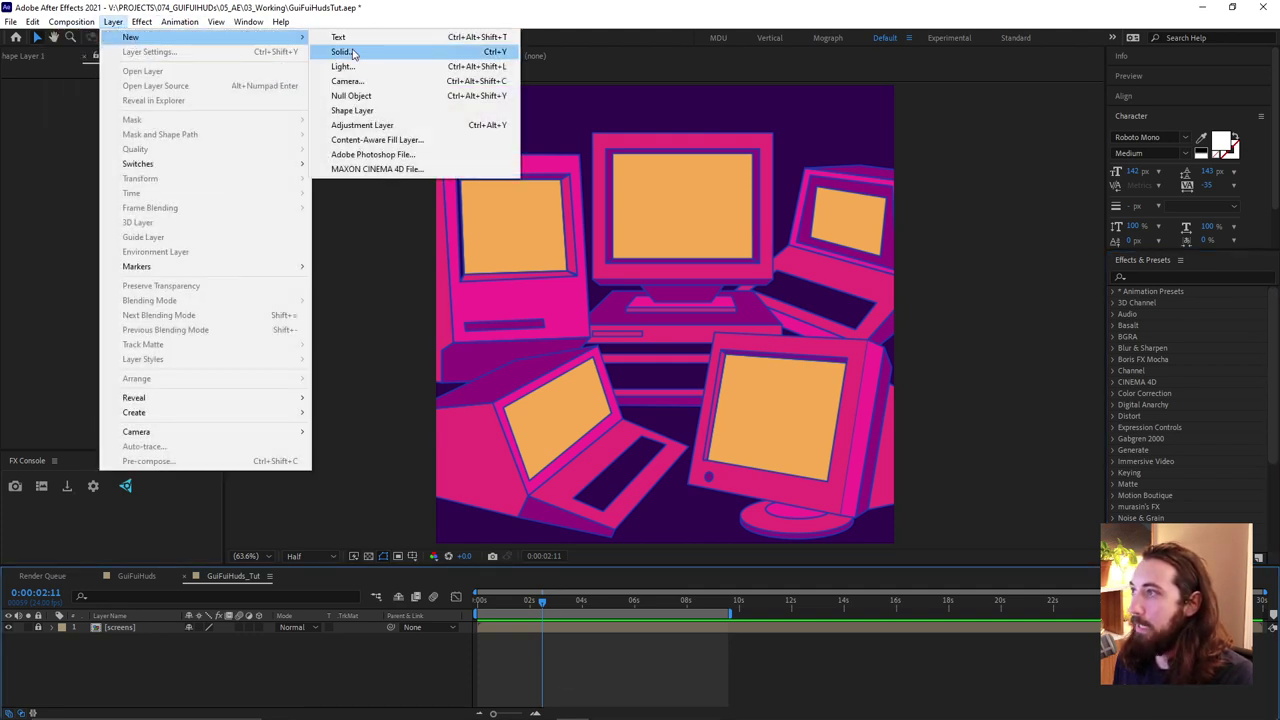
pyautogui.click(340, 51)
pyautogui.moveTo(975, 178); pyautogui.dragTo(986, 169)
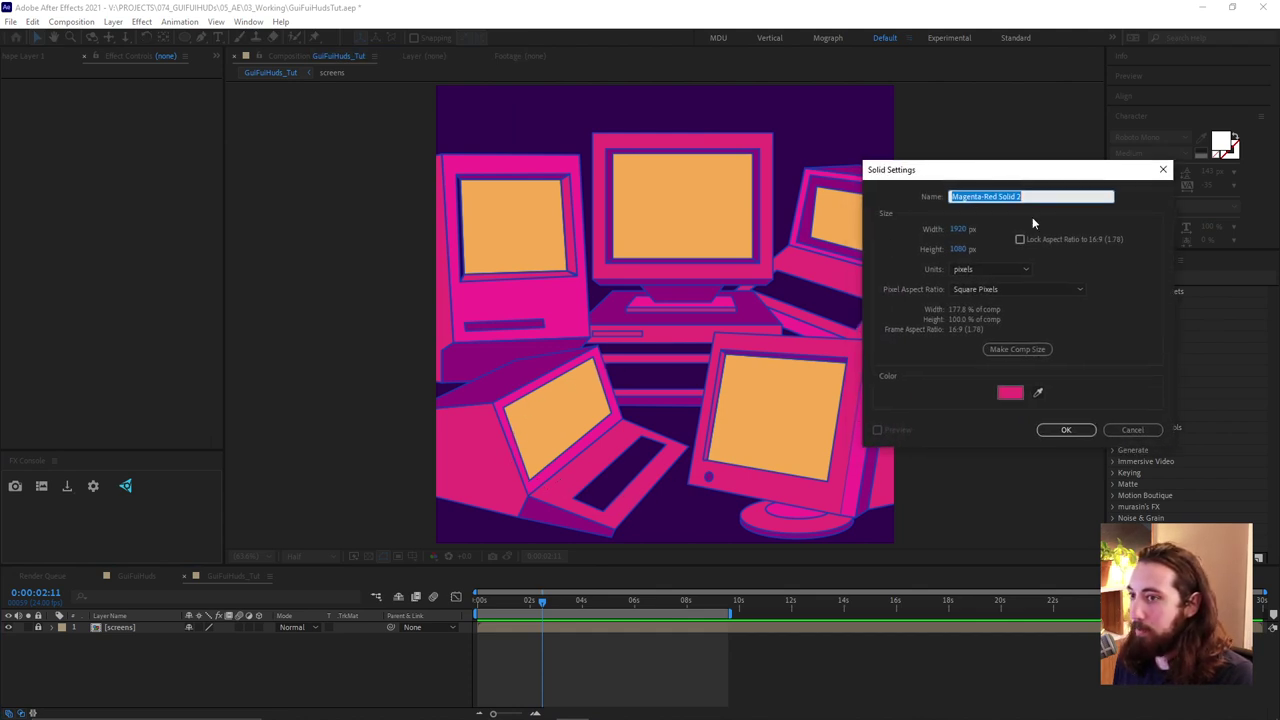
pyautogui.write('screen')
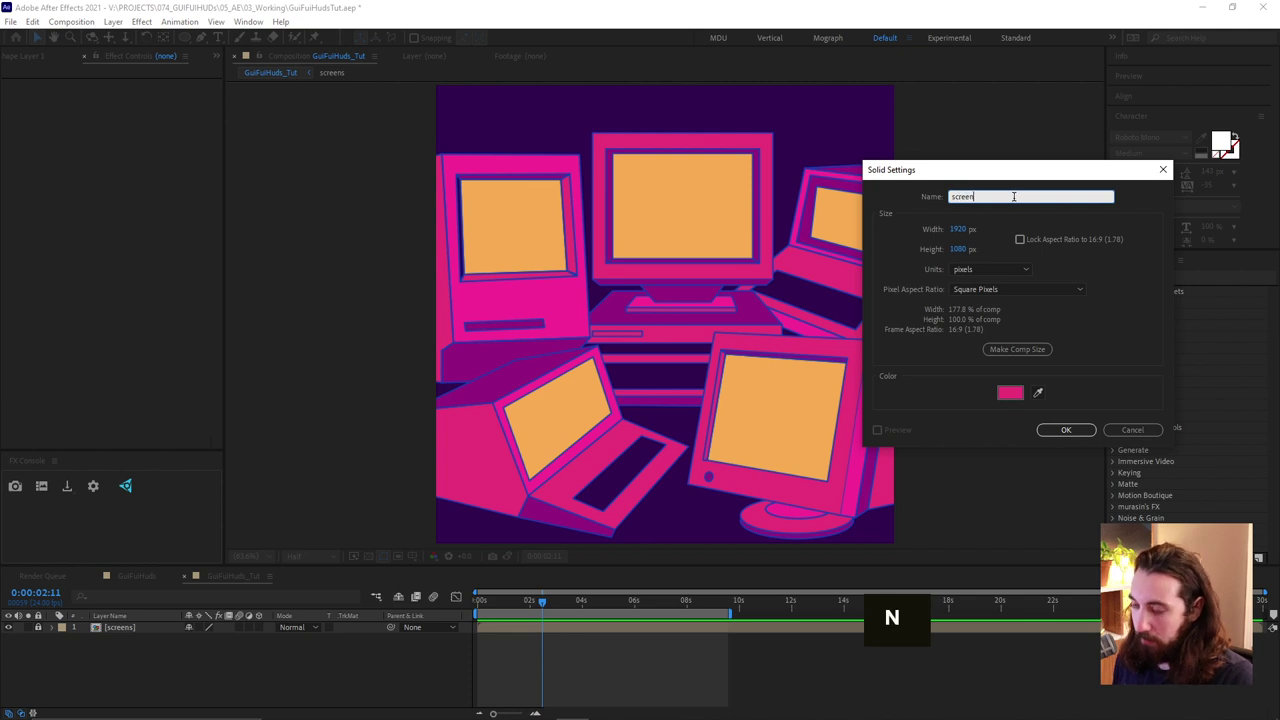
pyautogui.write(' 1')
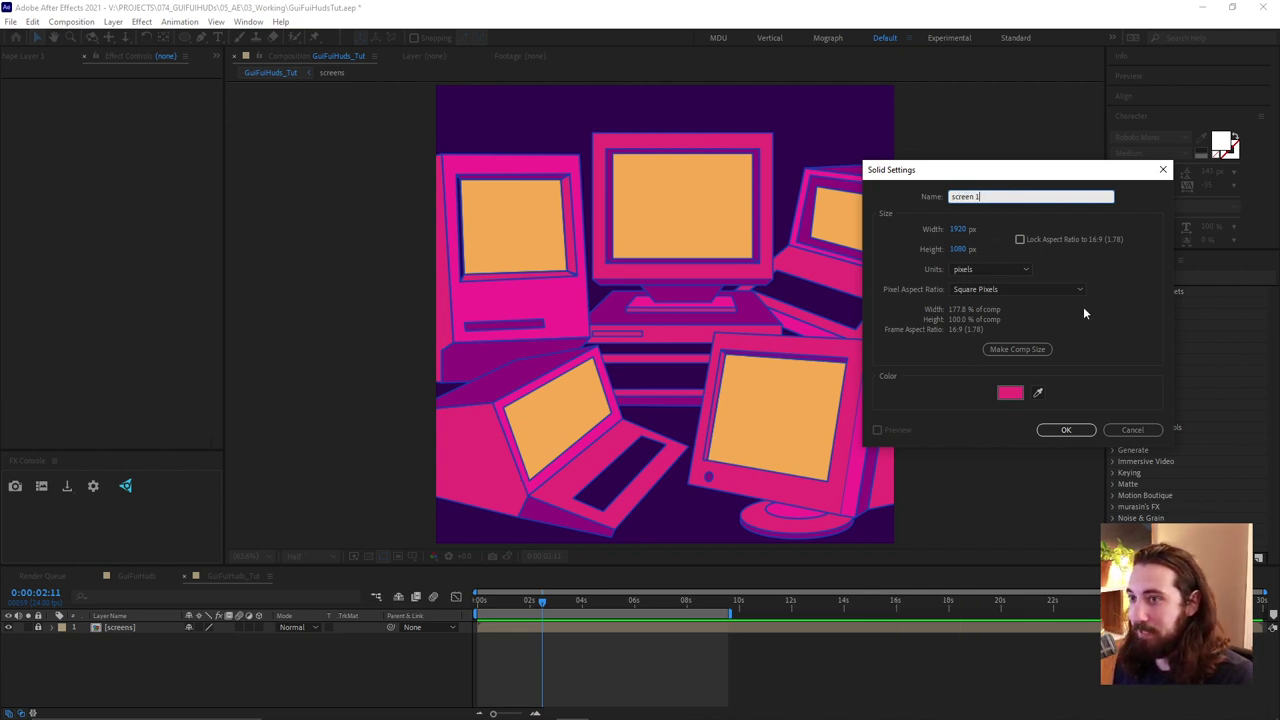
pyautogui.click(1065, 431)
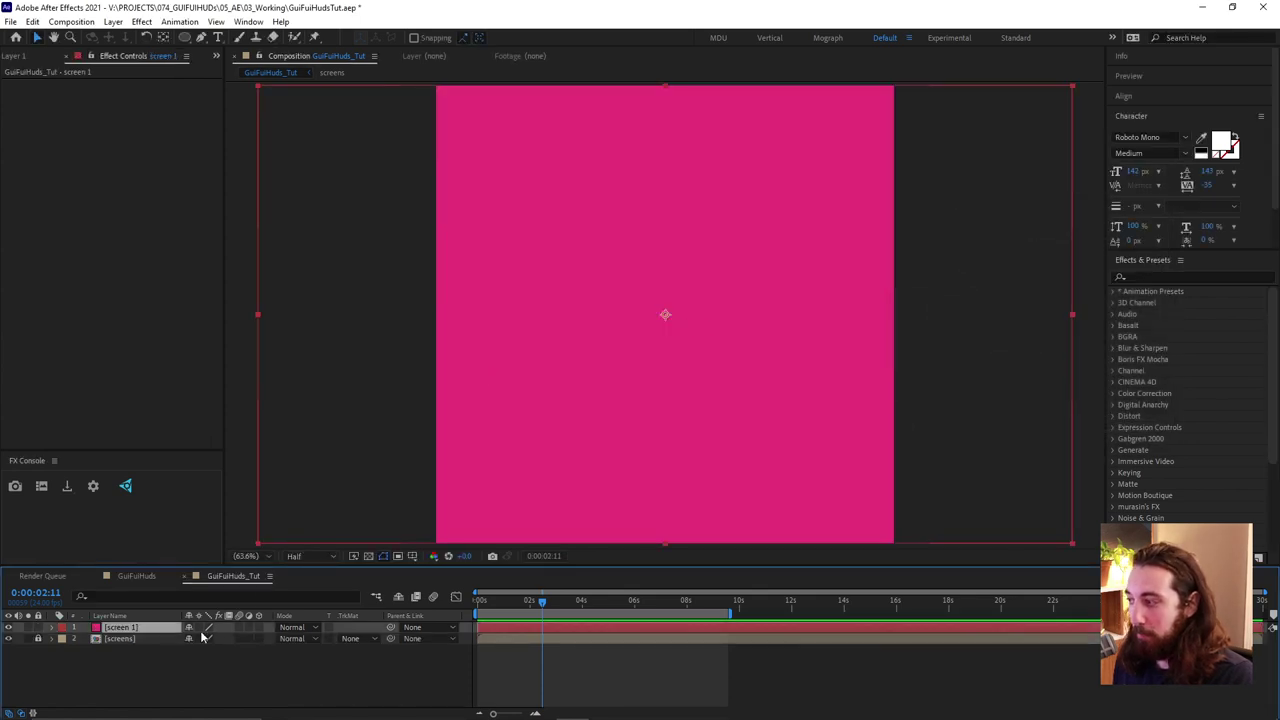
# Scale the screen 1 solid down to 38% and apply the Fractal Noise effect to it
pyautogui.press('s')
pyautogui.moveTo(207, 639); pyautogui.dragTo(165, 639)
pyautogui.click(1165, 278)
pyautogui.write('frac')
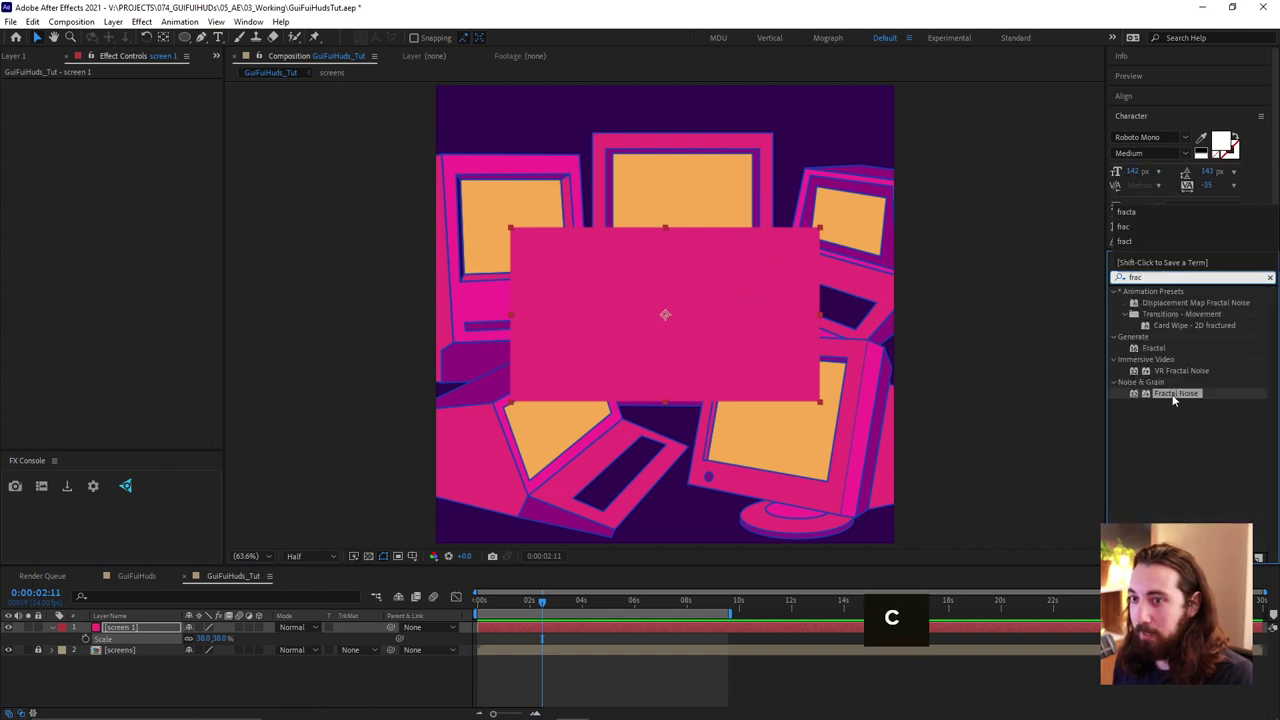
pyautogui.moveTo(1172, 394); pyautogui.dragTo(680, 321)
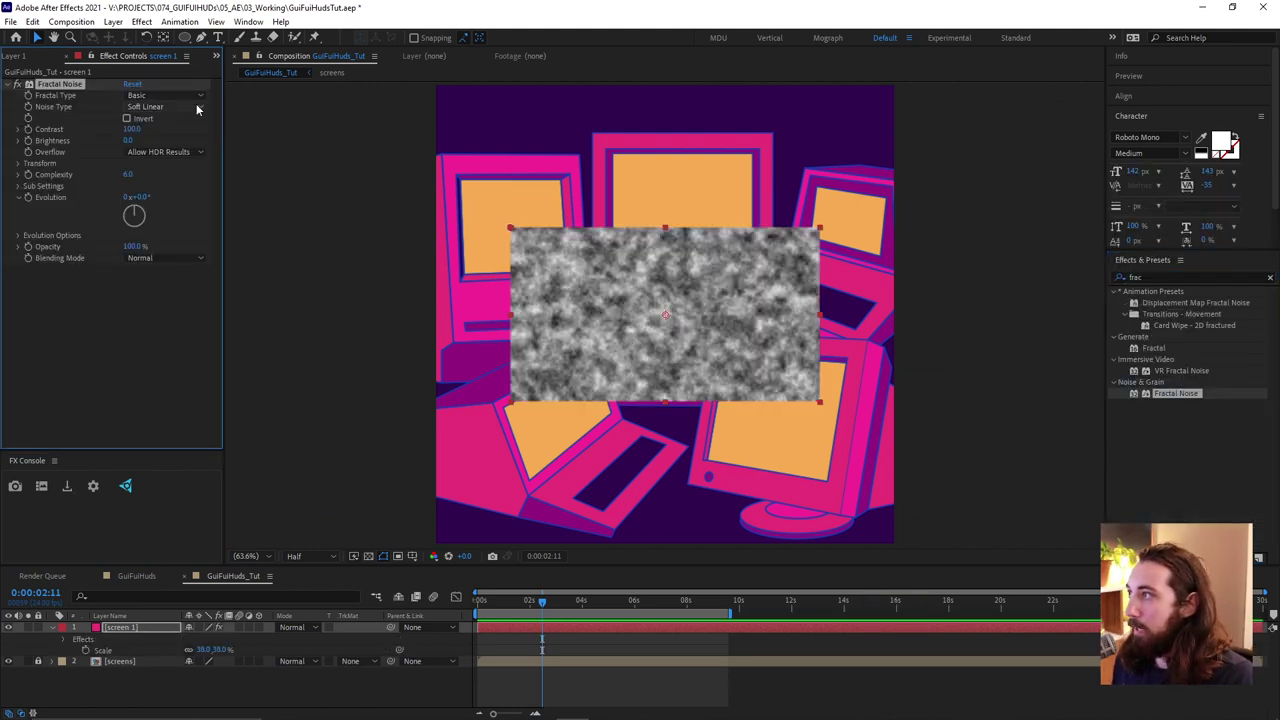
# Configure the Fractal Noise with the Block noise type, a complexity of 1 and a contrast of 241
pyautogui.click(148, 106)
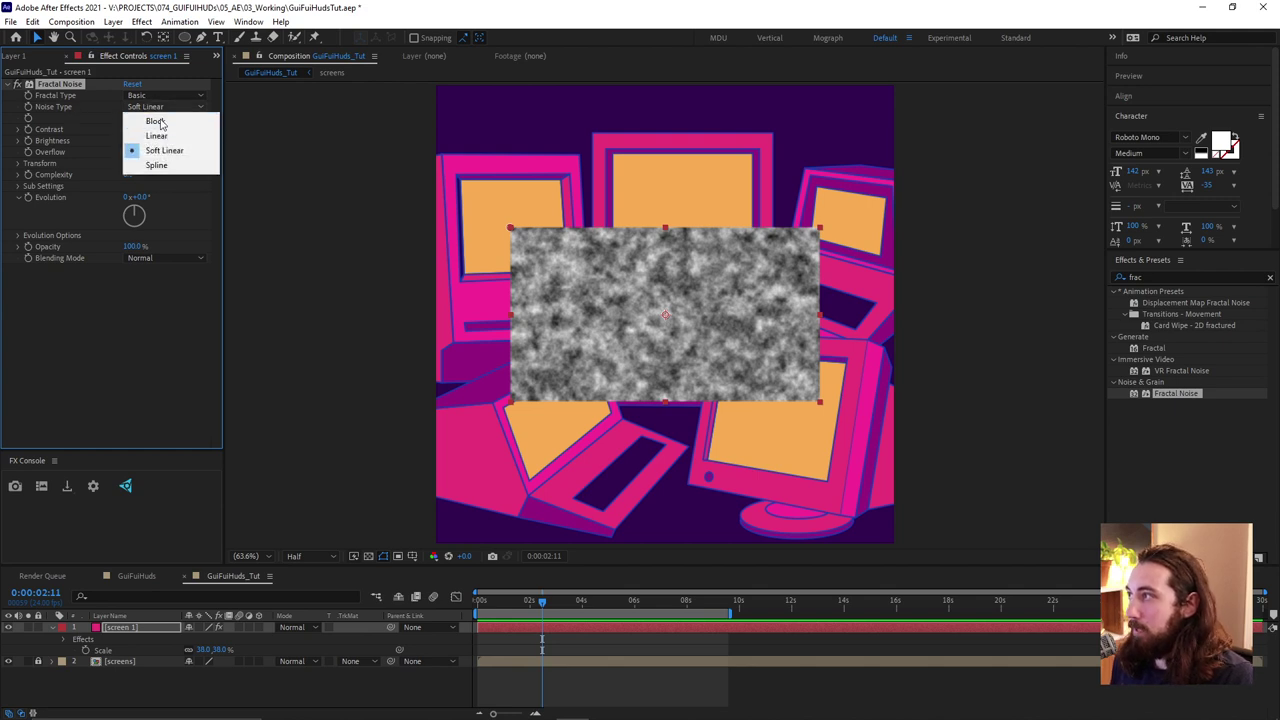
pyautogui.click(176, 121)
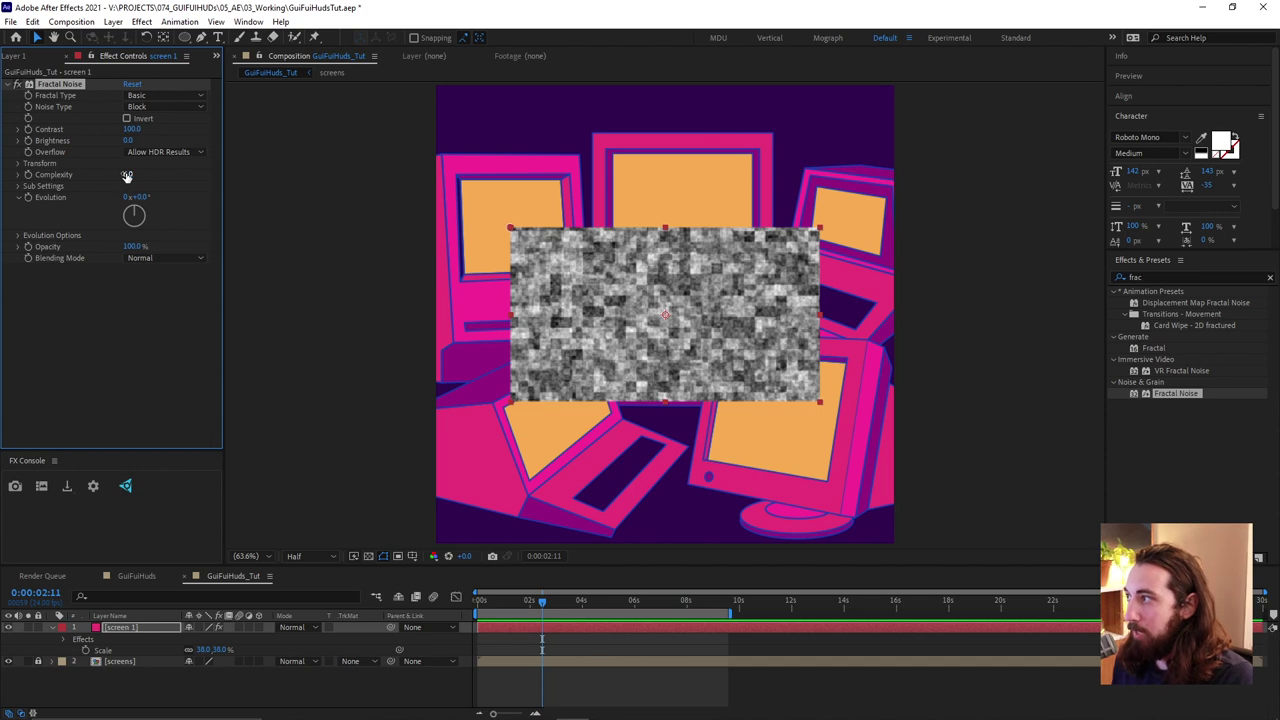
pyautogui.moveTo(128, 174); pyautogui.dragTo(64, 176)
pyautogui.press('/')
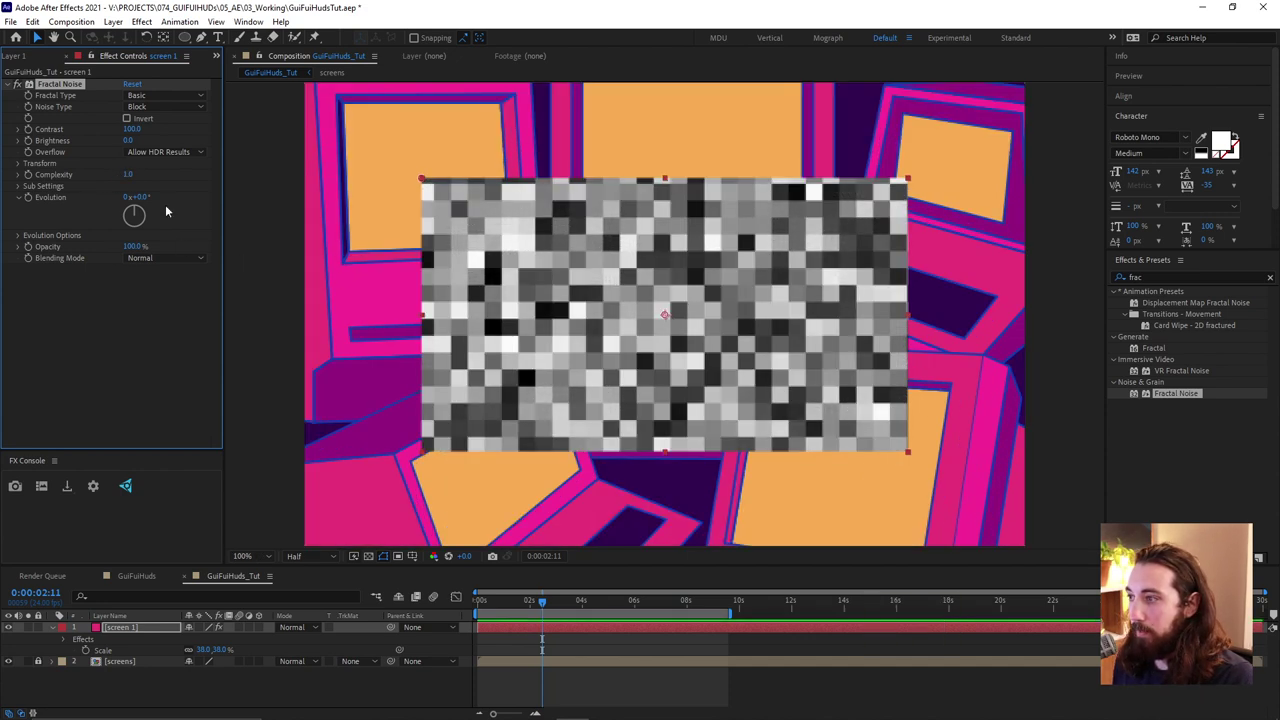
pyautogui.moveTo(132, 128); pyautogui.dragTo(222, 126)
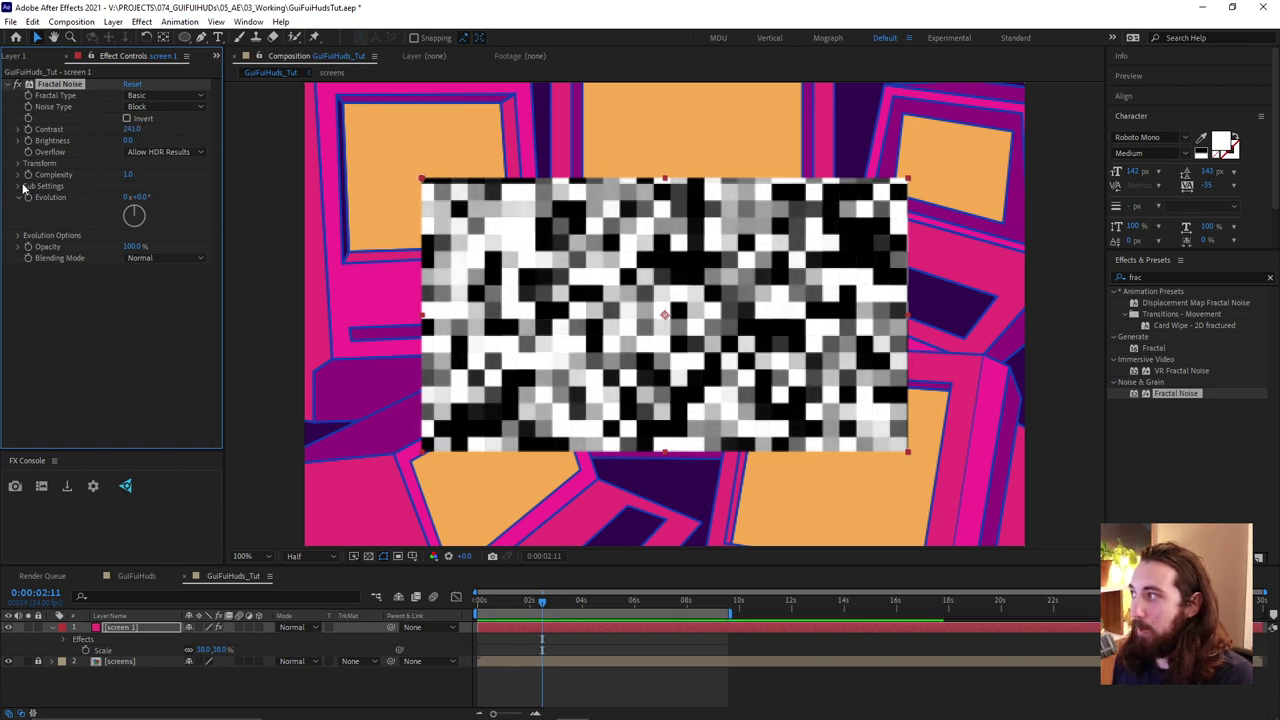
pyautogui.scroll(-2, 238, 259)
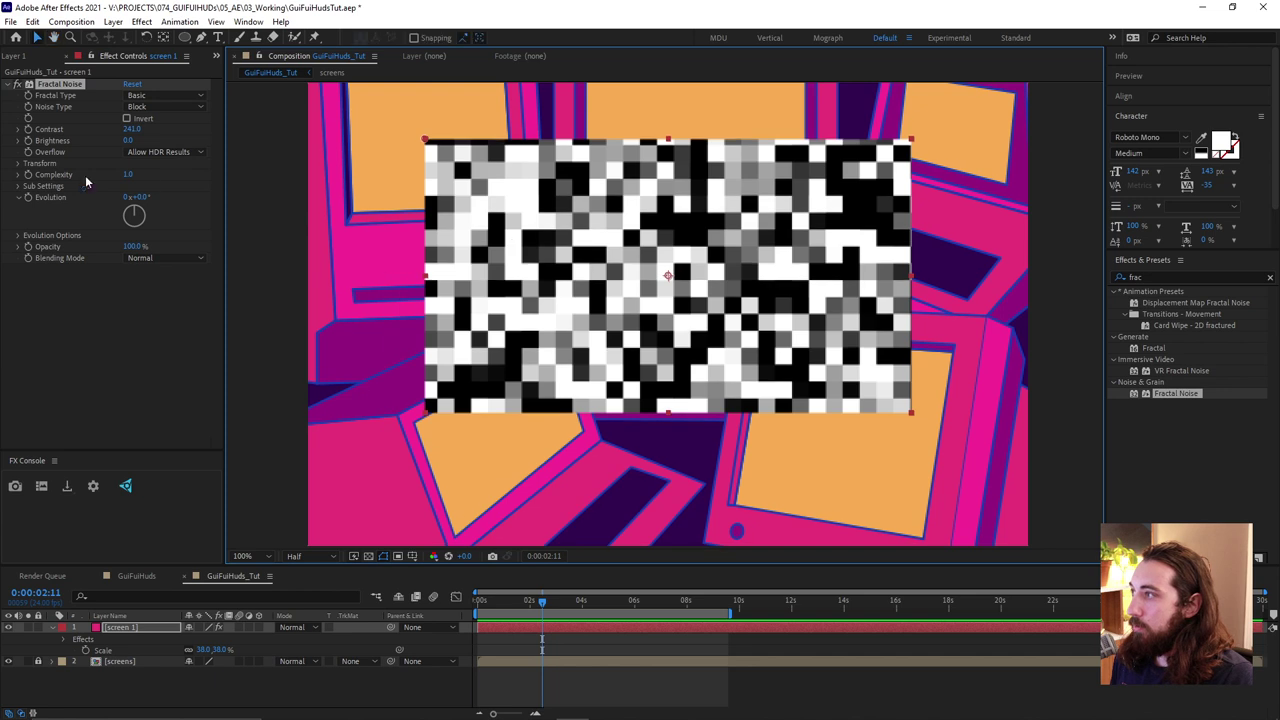
# Turn off uniform scaling for the Fractal Noise and stretch its scale width to 1446
pyautogui.click(17, 164)
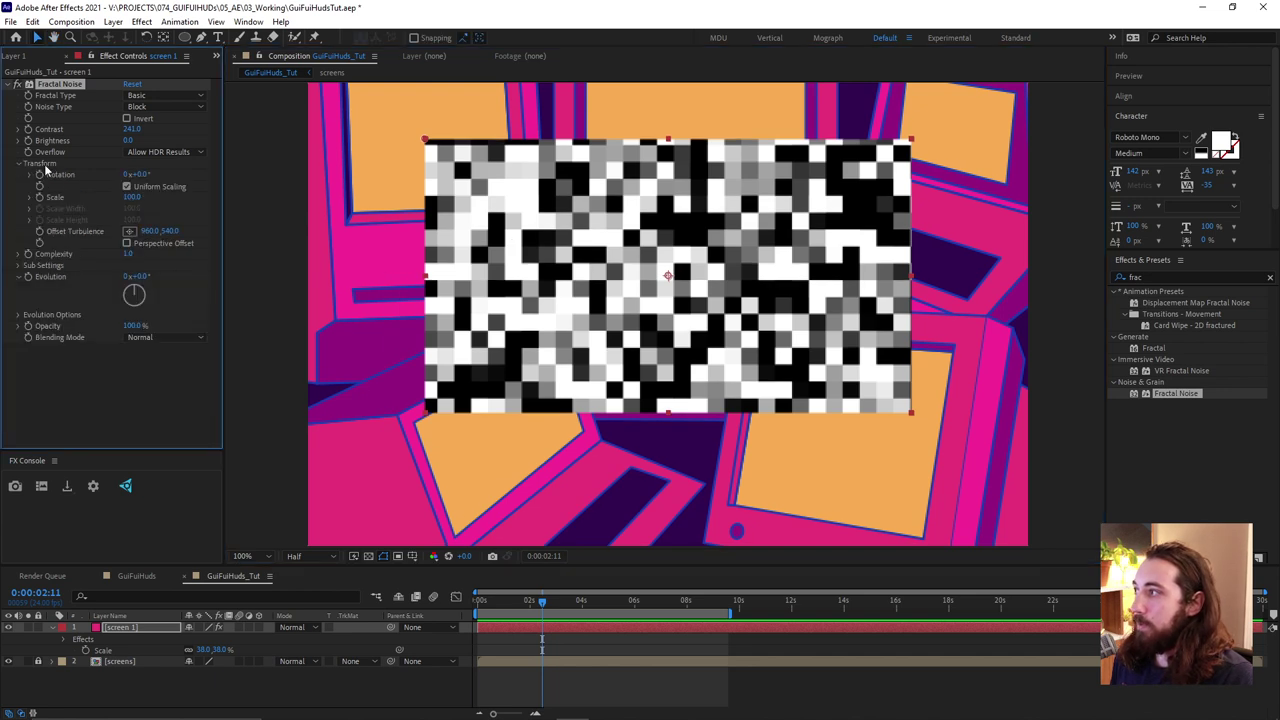
pyautogui.click(126, 187)
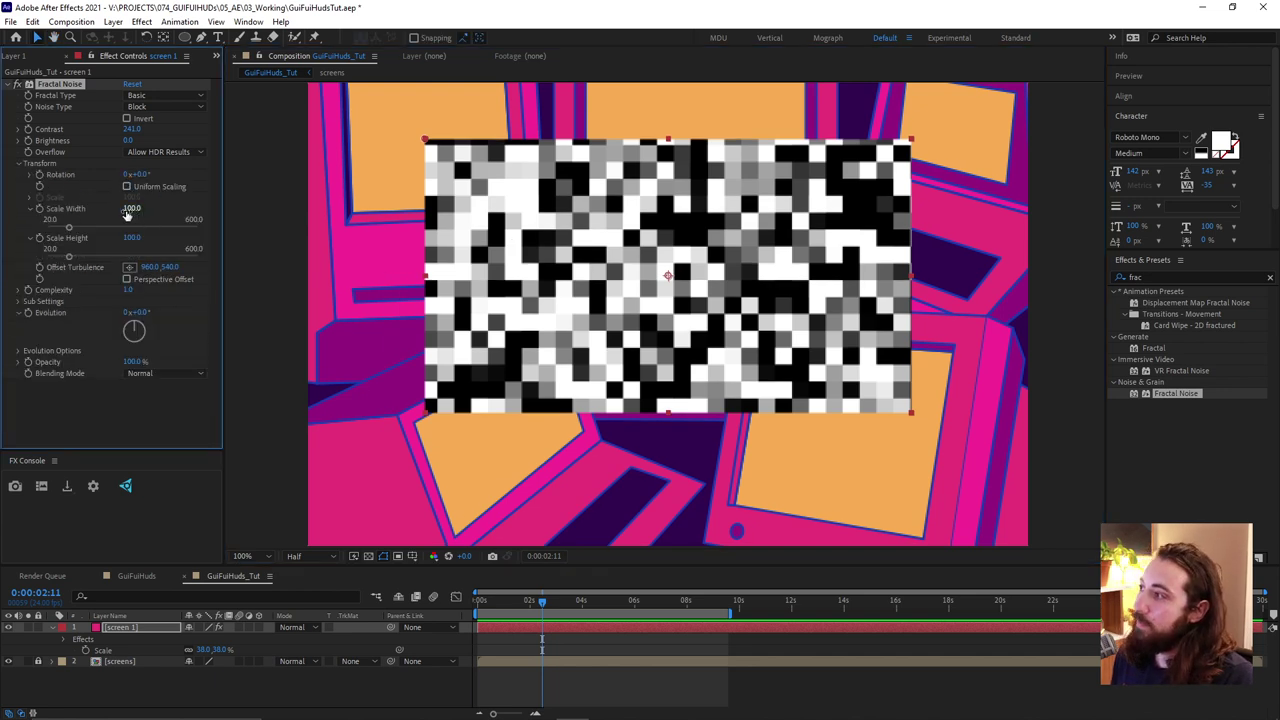
pyautogui.moveTo(131, 208); pyautogui.dragTo(258, 220)
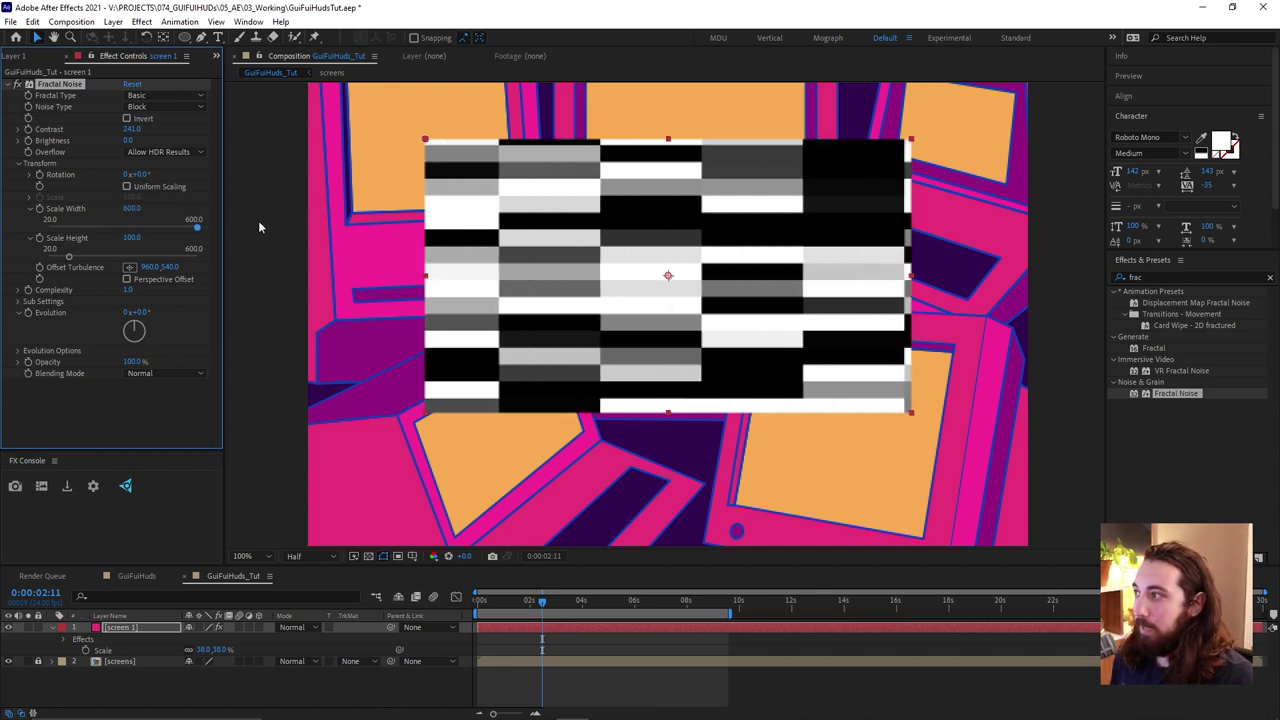
pyautogui.moveTo(124, 208); pyautogui.dragTo(620, 210)
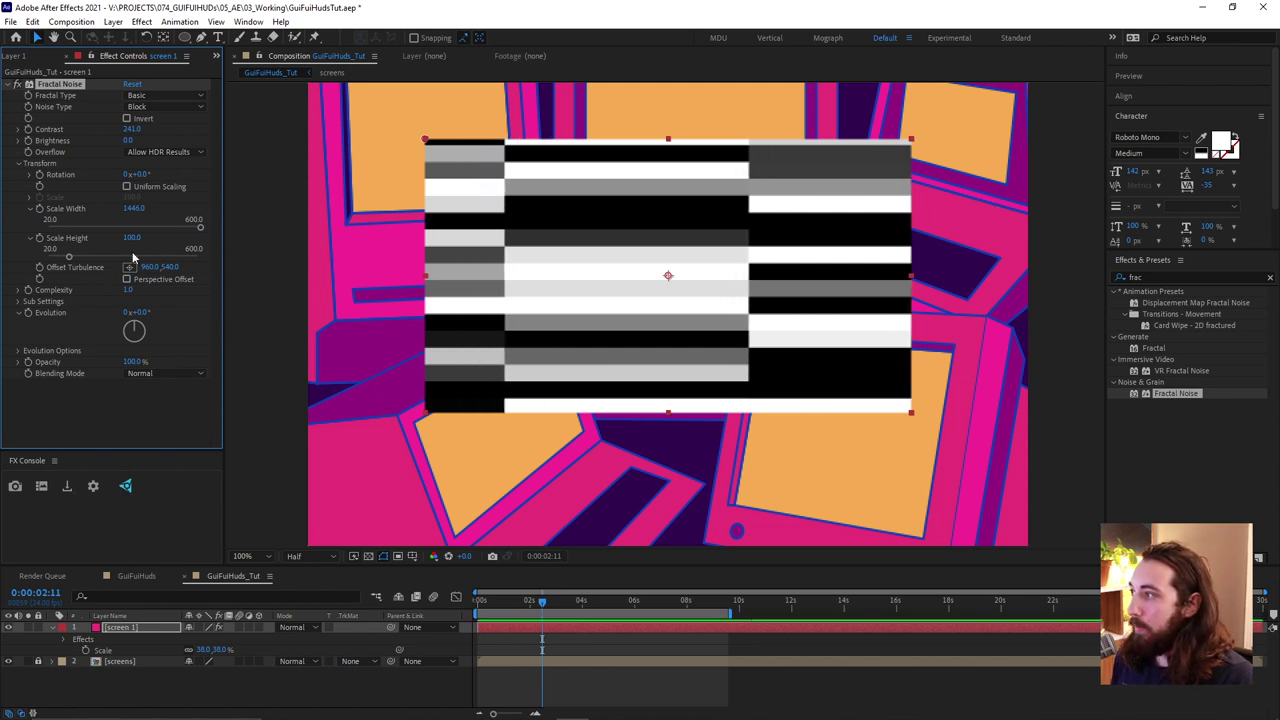
# Animate the noise's Offset Turbulence with keyframes from 0:00:00:00 to about 923, -859 at 0:00:10:03, and preview the motion
pyautogui.moveTo(523, 608); pyautogui.dragTo(455, 606)
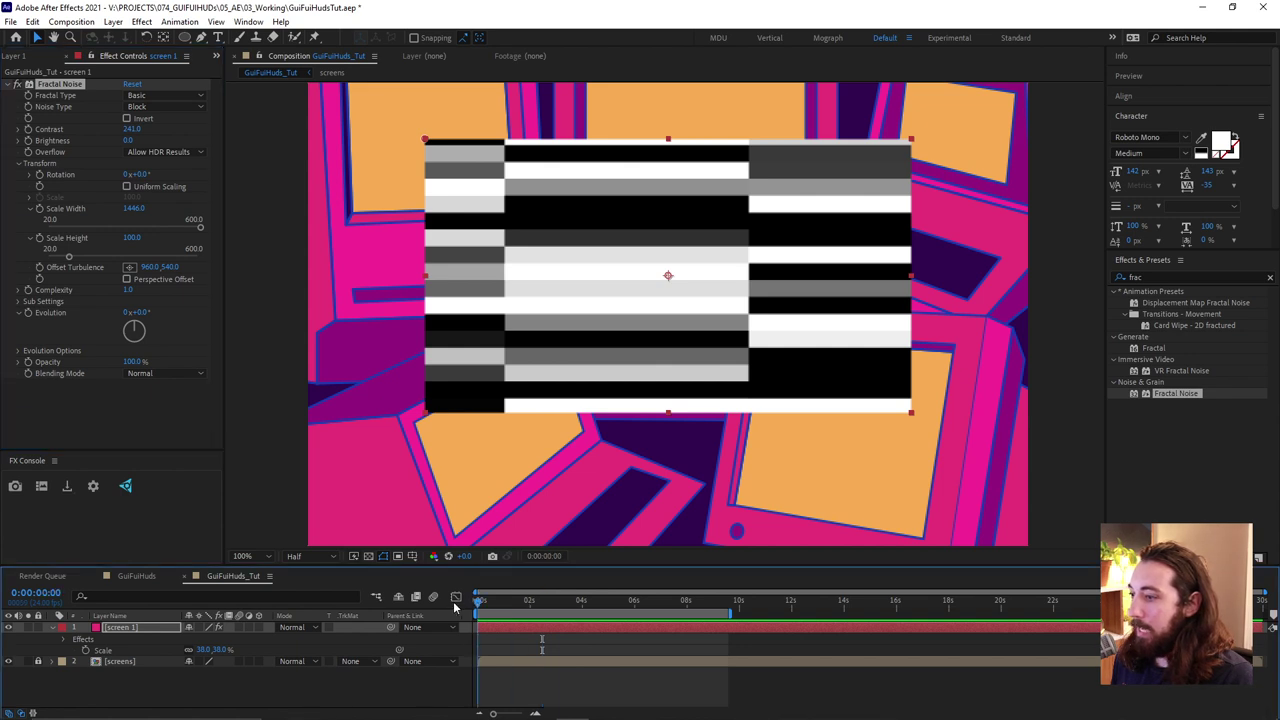
pyautogui.click(40, 272)
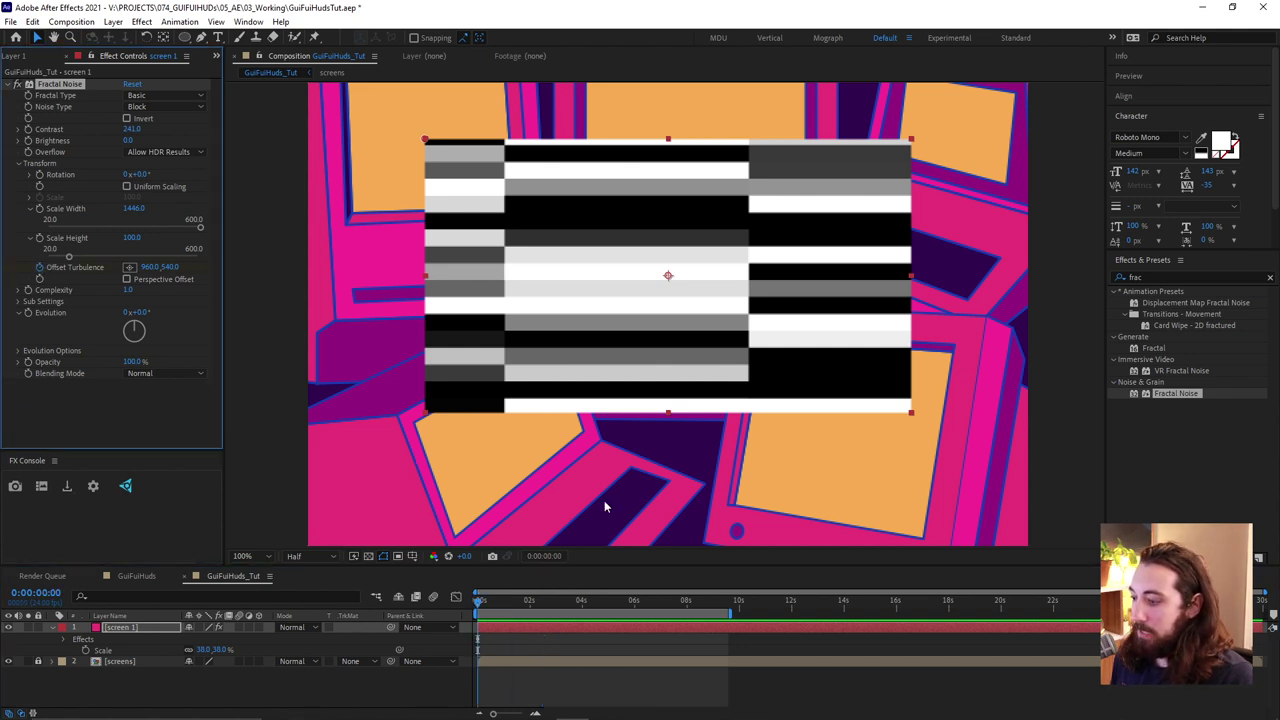
pyautogui.moveTo(715, 598); pyautogui.dragTo(741, 602)
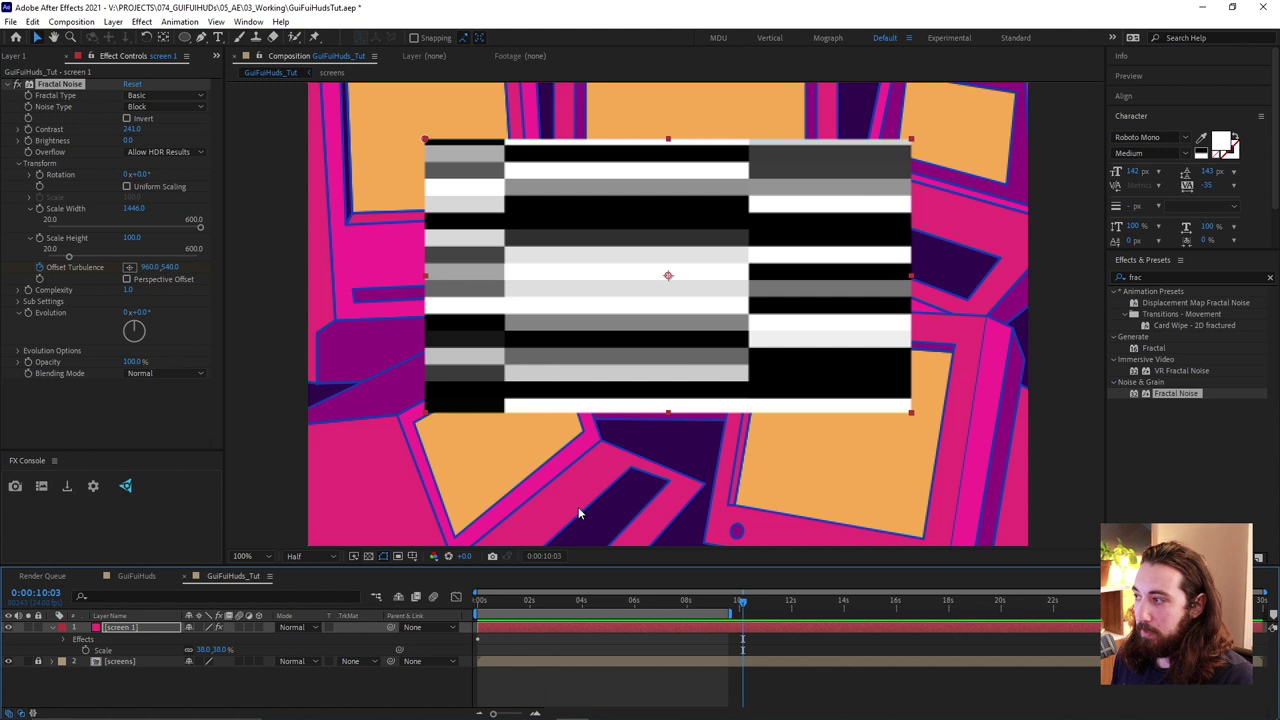
pyautogui.moveTo(175, 267); pyautogui.dragTo(112, 230)
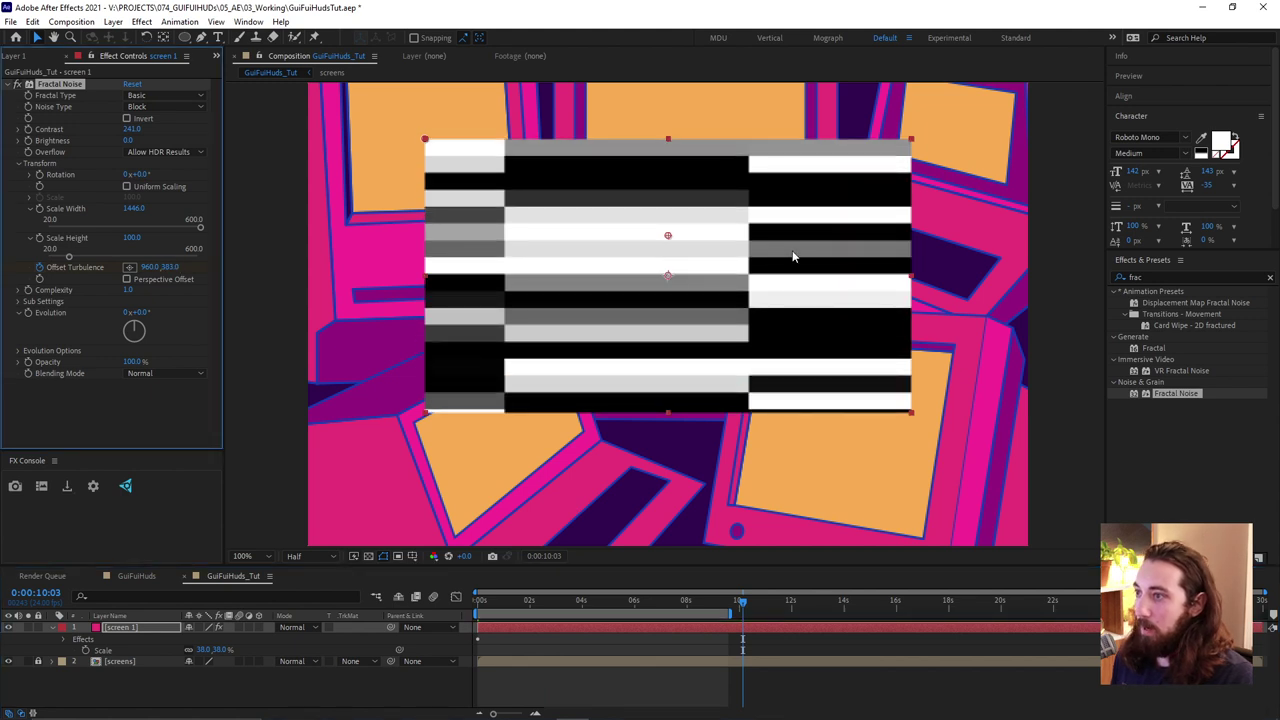
pyautogui.scroll(-1, 793, 256)
pyautogui.moveTo(666, 280); pyautogui.dragTo(660, 117)
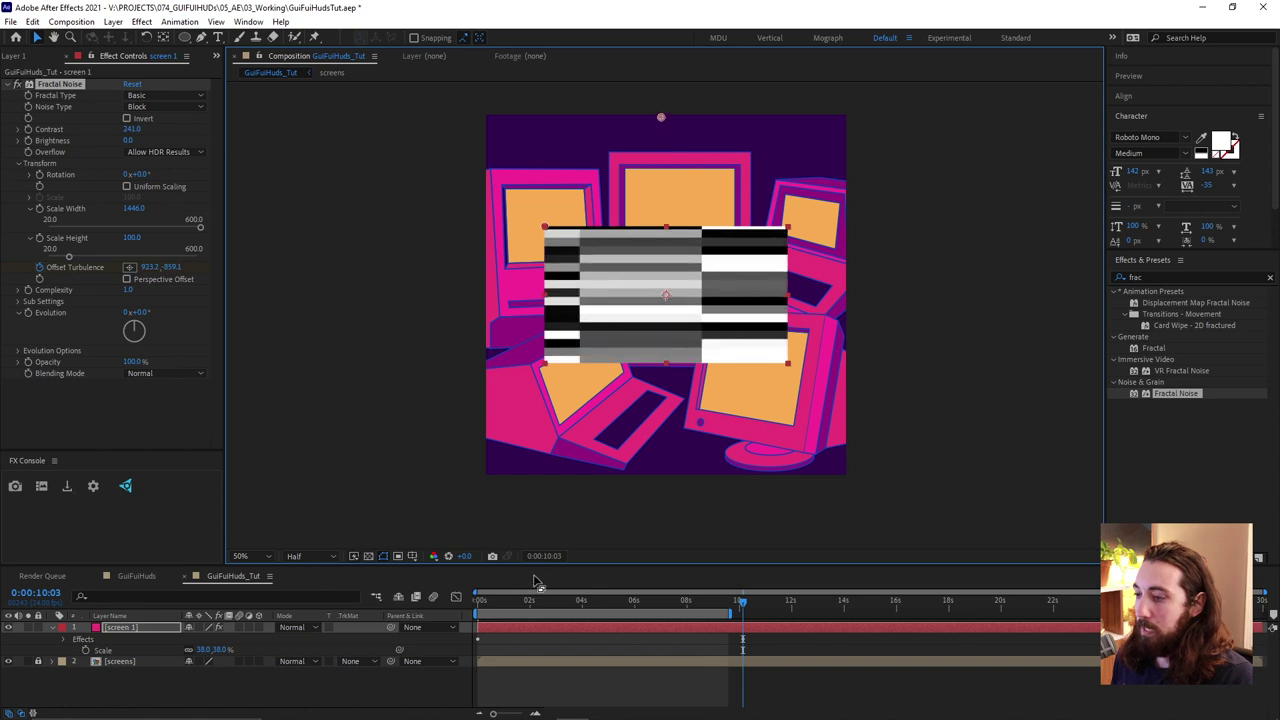
pyautogui.press('space')
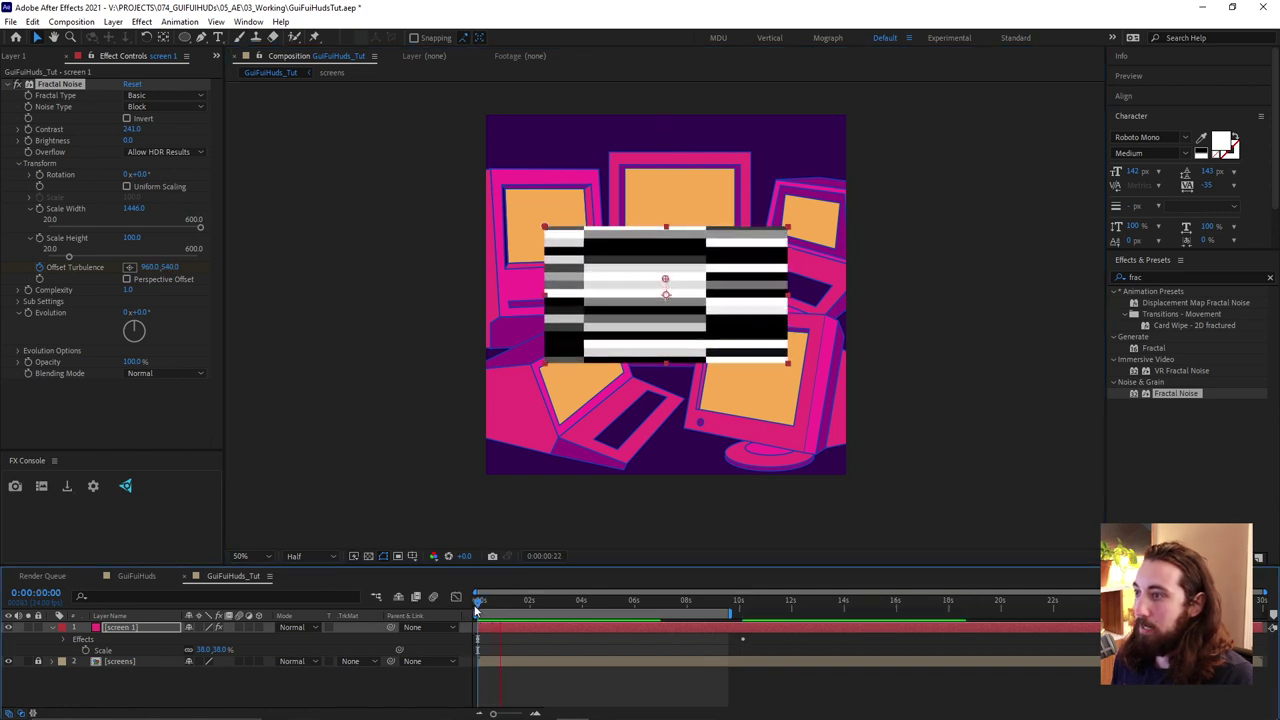
pyautogui.press('space')
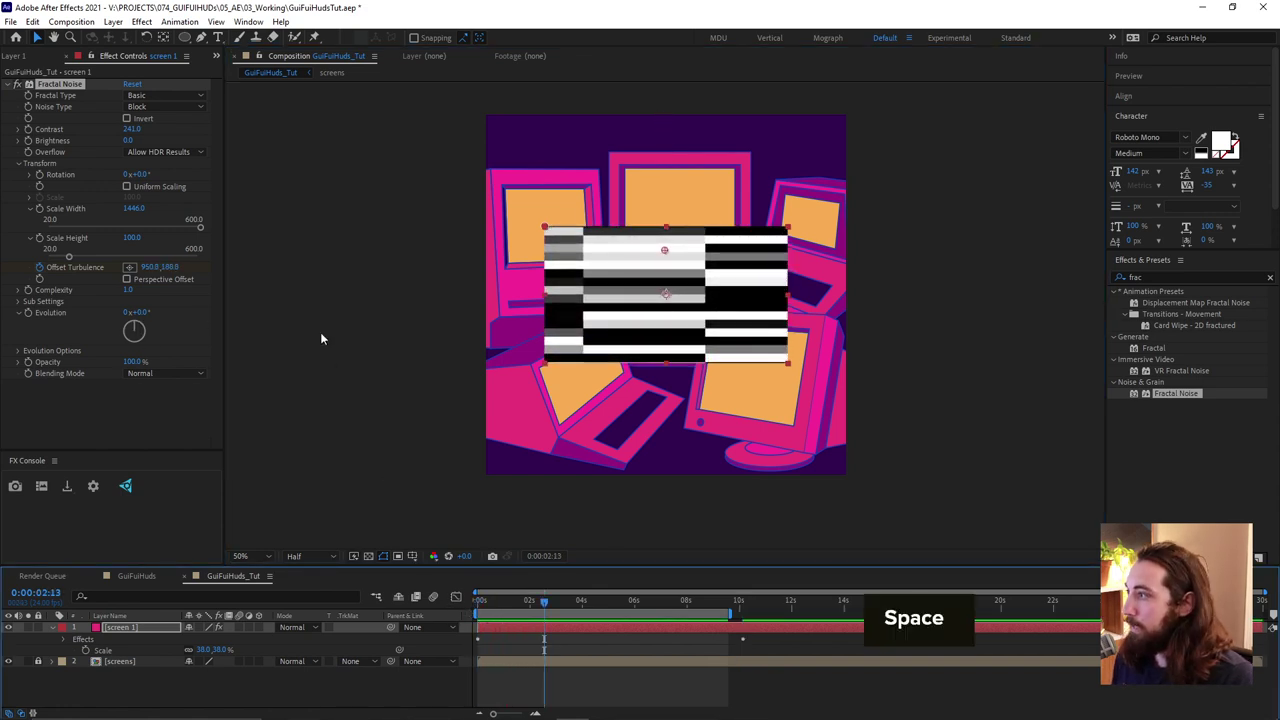
# Add the expression time*1 to the Fractal Noise's Random Seed and preview the animation
pyautogui.click(18, 351)
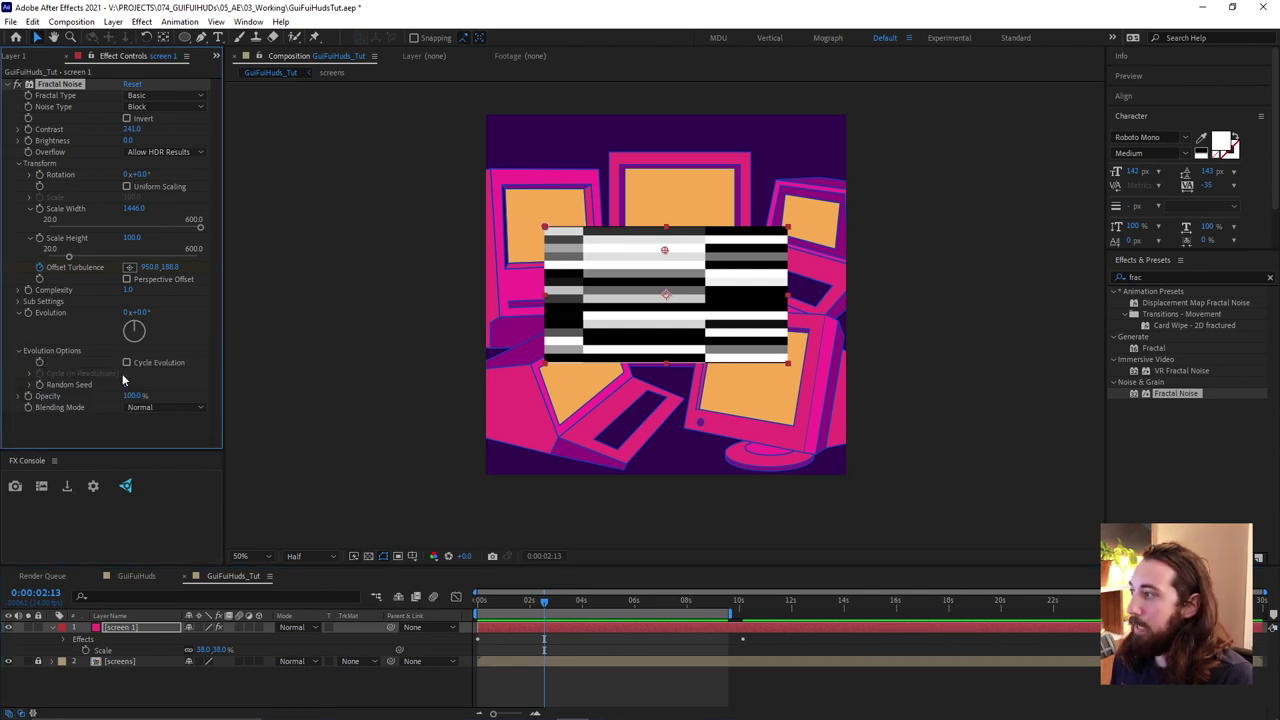
pyautogui.keyDown('alt'); pyautogui.click(40, 385); pyautogui.keyUp('alt')
pyautogui.write('t')
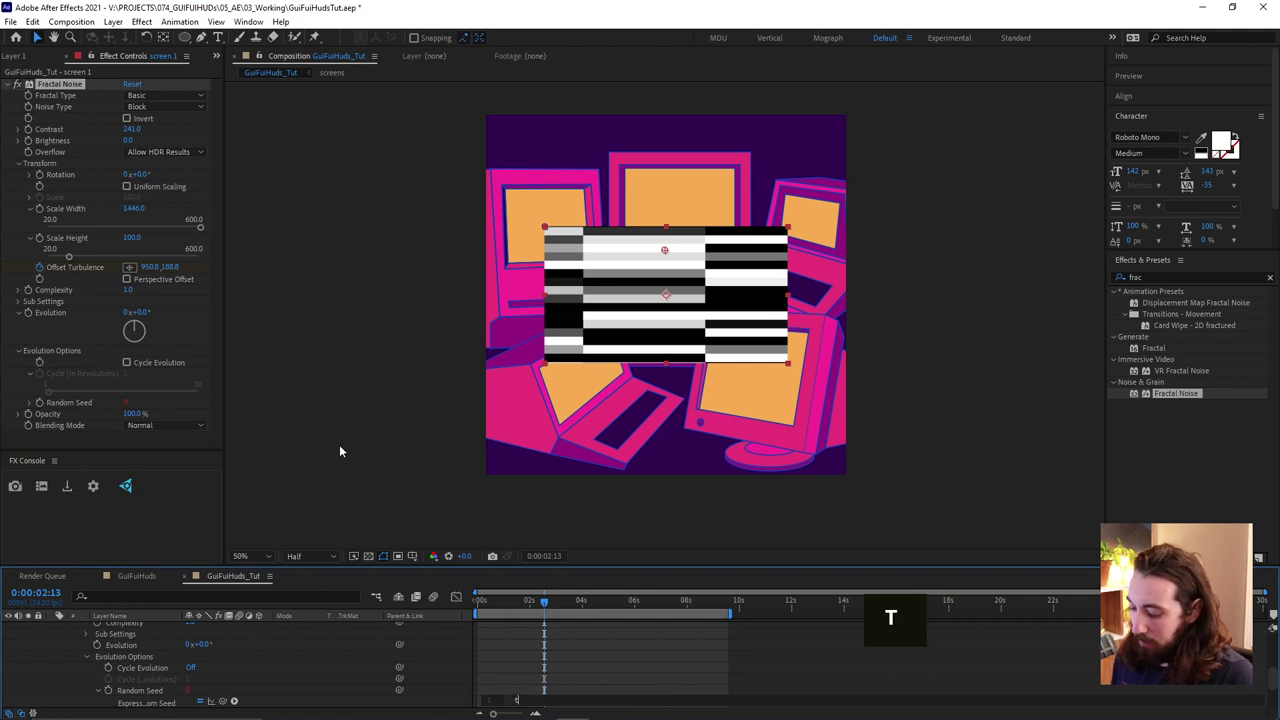
pyautogui.write('ime')
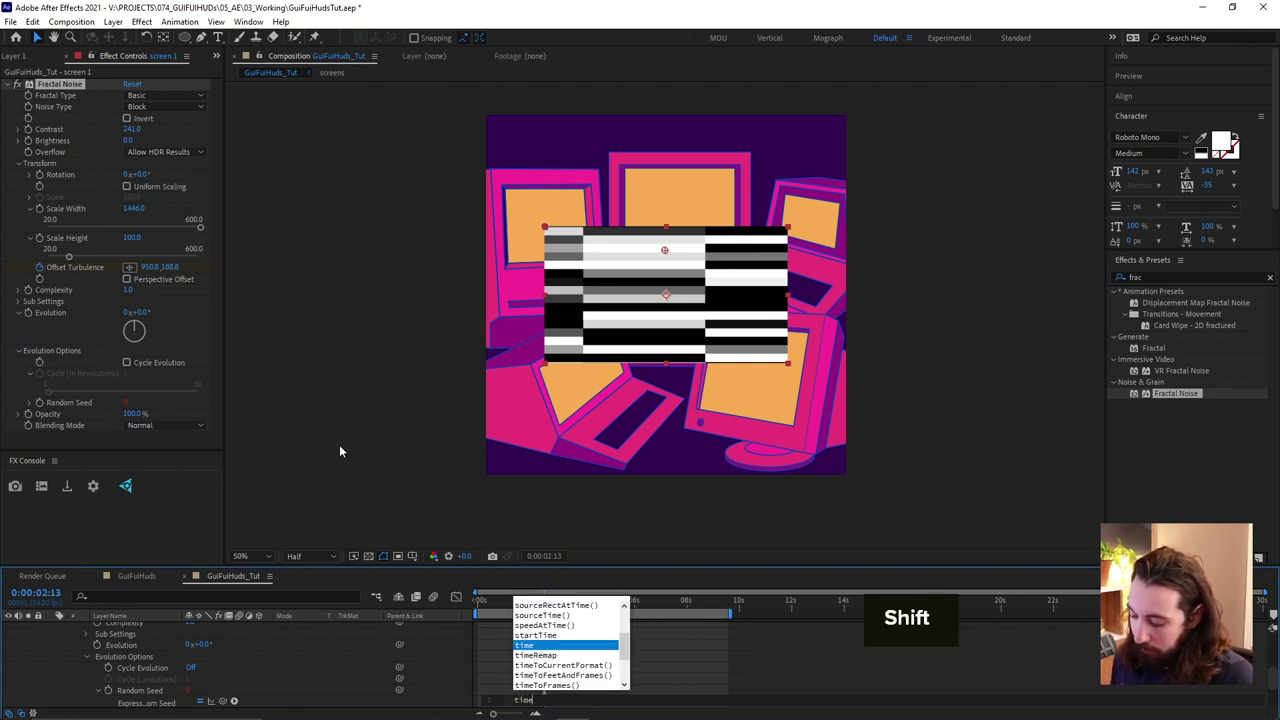
pyautogui.write('*1')
pyautogui.click(546, 640)
pyautogui.press('space')
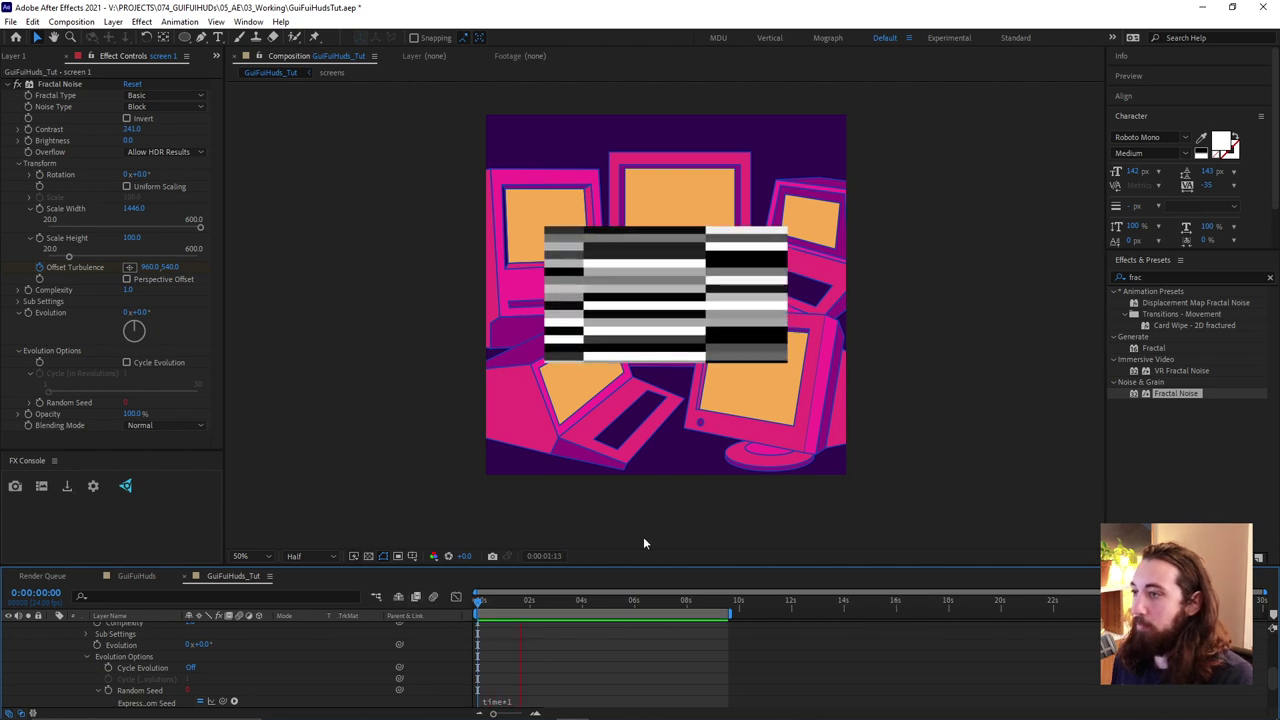
pyautogui.press('space')
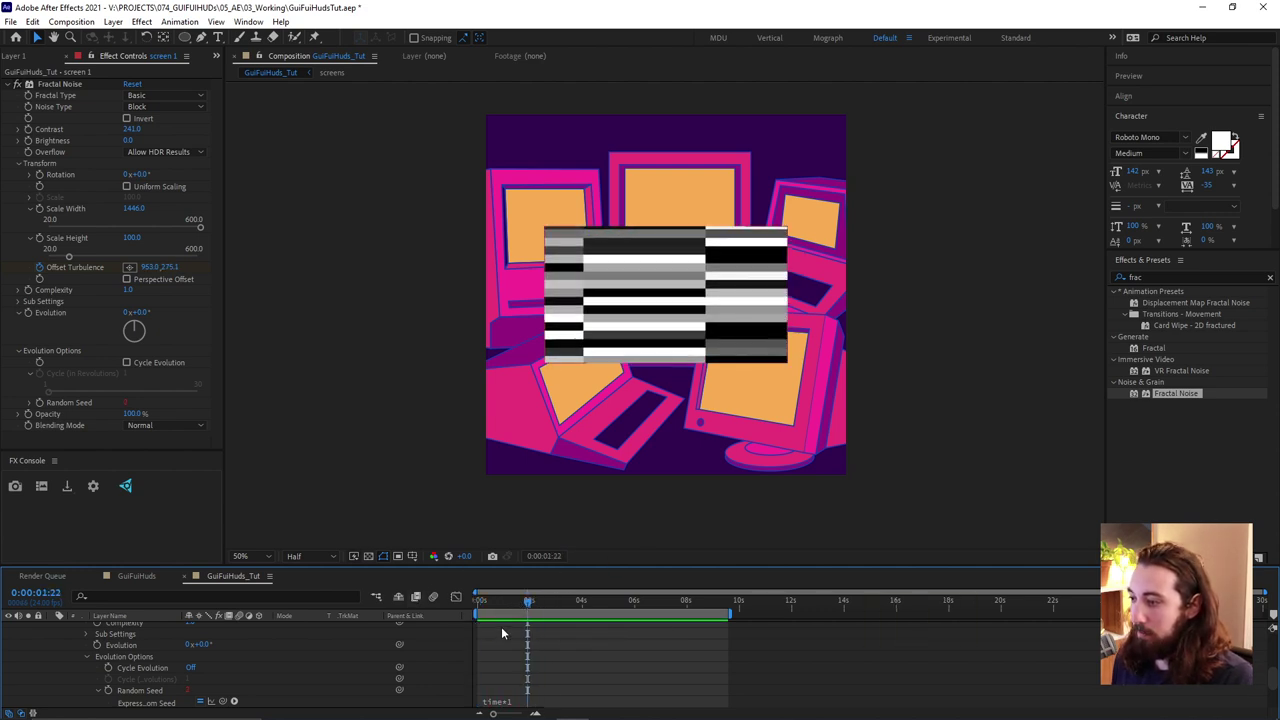
# Select the screen 1 layer, enlarge the timeline area and apply the CC Power Pin effect to the layer
pyautogui.scroll(5, 134, 650)
pyautogui.click(134, 629)
pyautogui.click(134, 629)
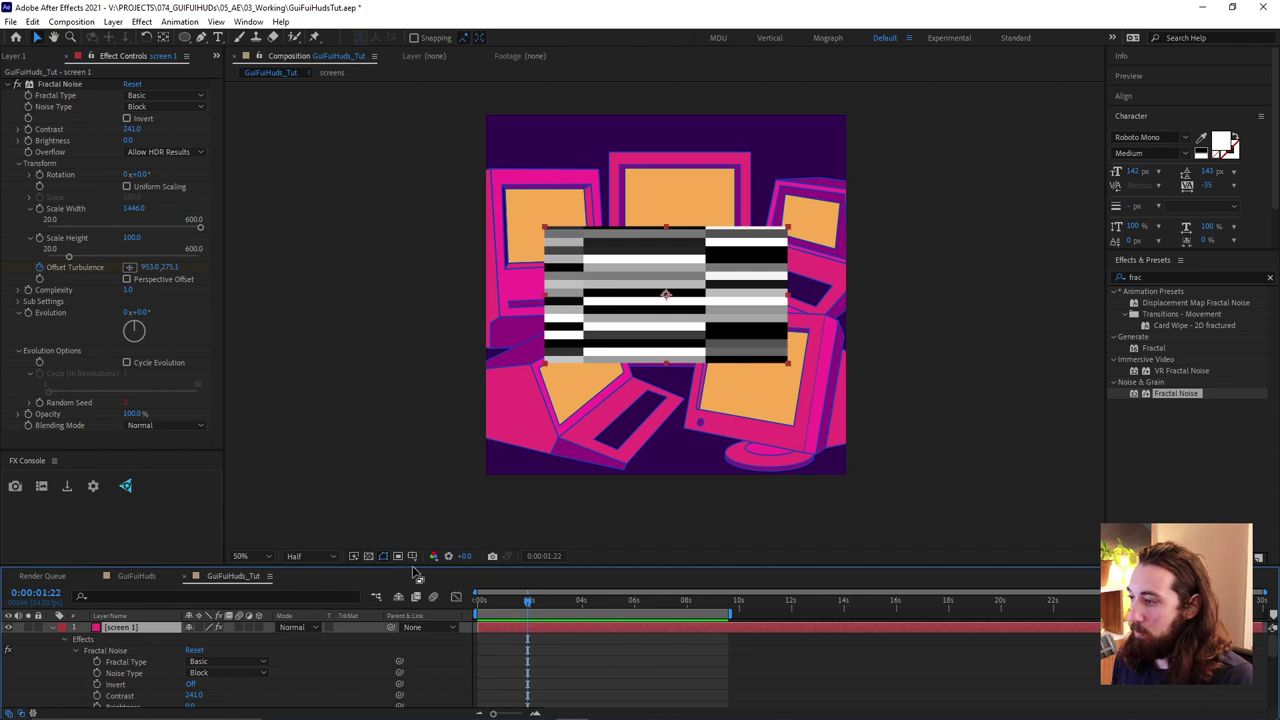
pyautogui.moveTo(416, 565); pyautogui.dragTo(416, 527)
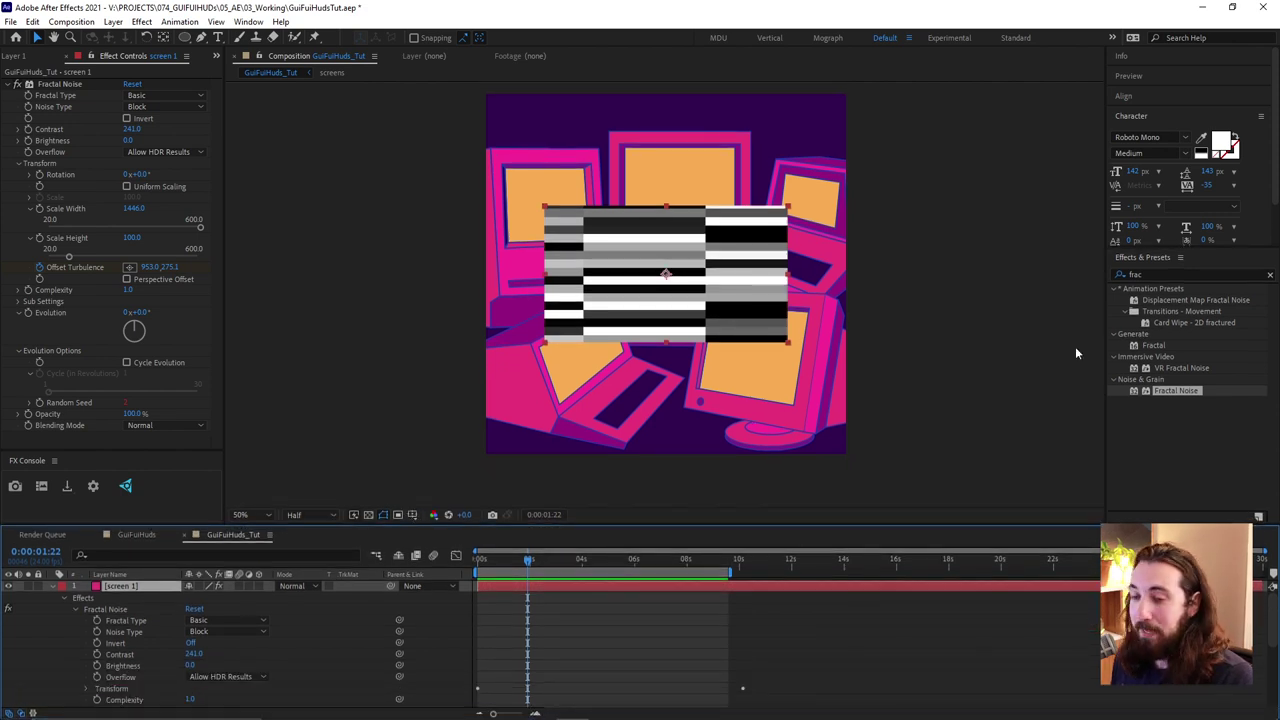
pyautogui.click(1150, 274)
pyautogui.write('power')
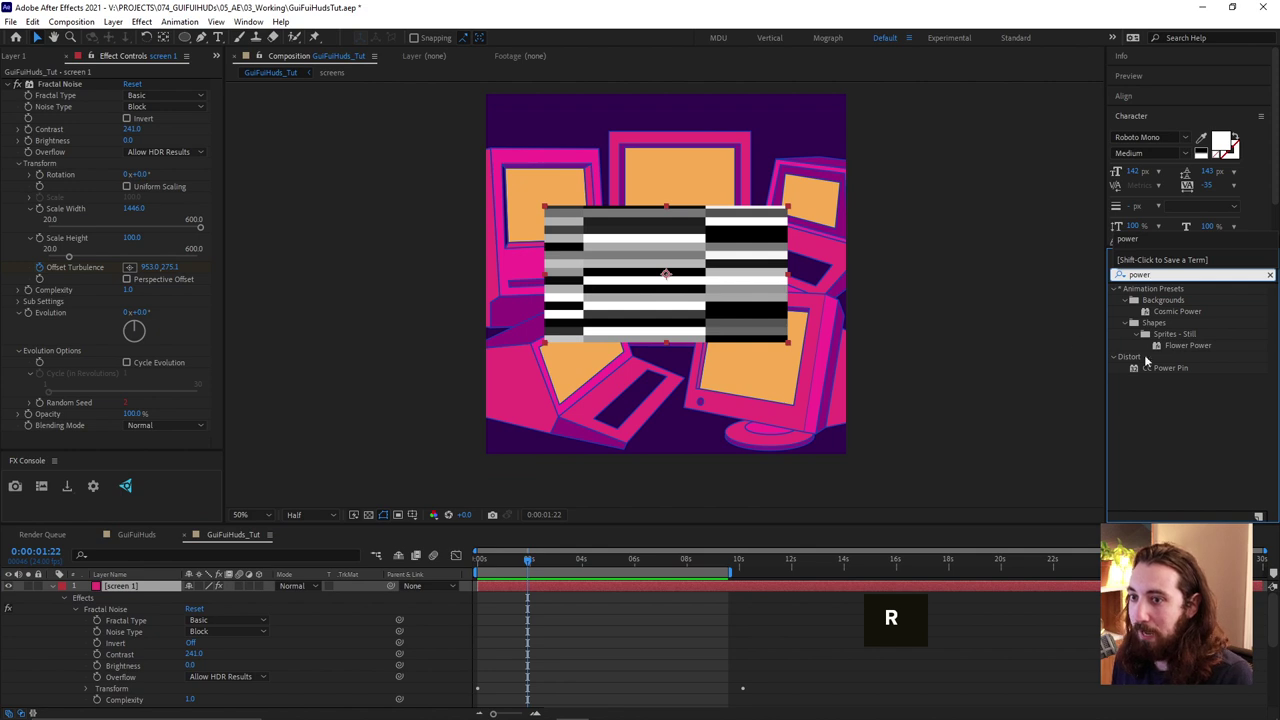
pyautogui.click(1170, 368)
pyautogui.doubleClick(1175, 370)
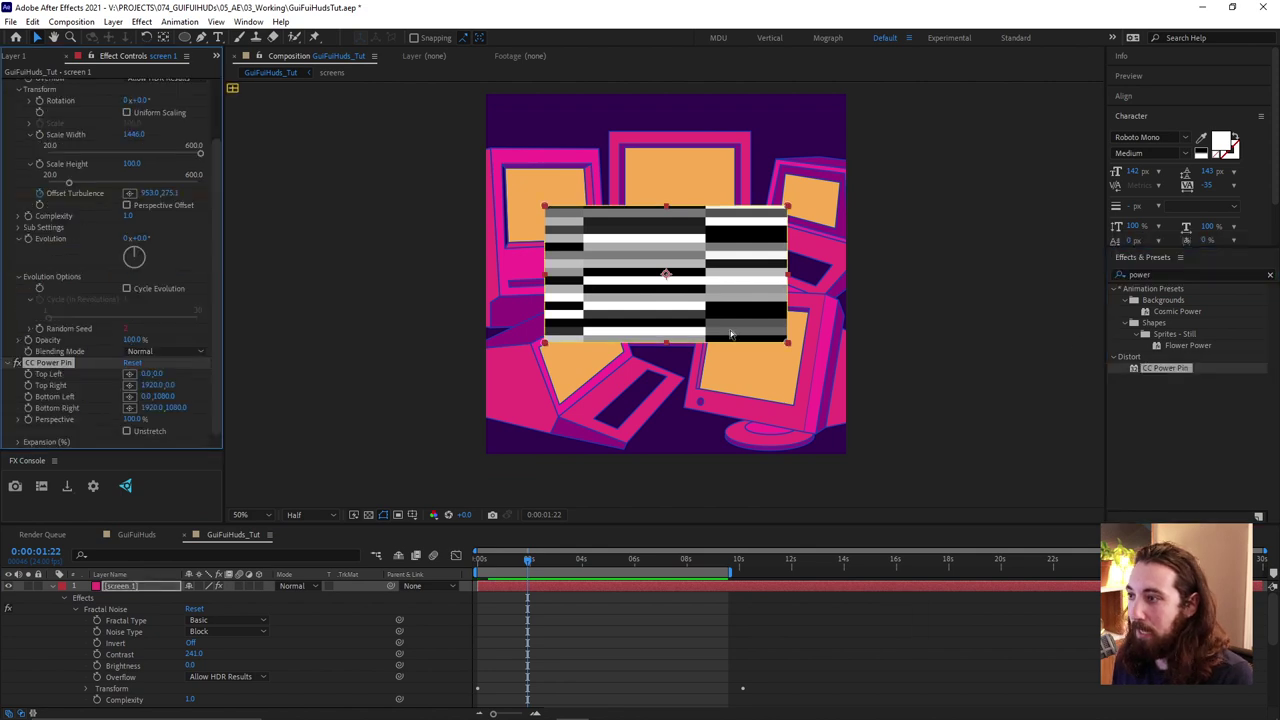
# Scale the screen 1 layer down to 27% and position it over the lower-left computer
pyautogui.moveTo(670, 277); pyautogui.dragTo(645, 369)
pyautogui.press('s')
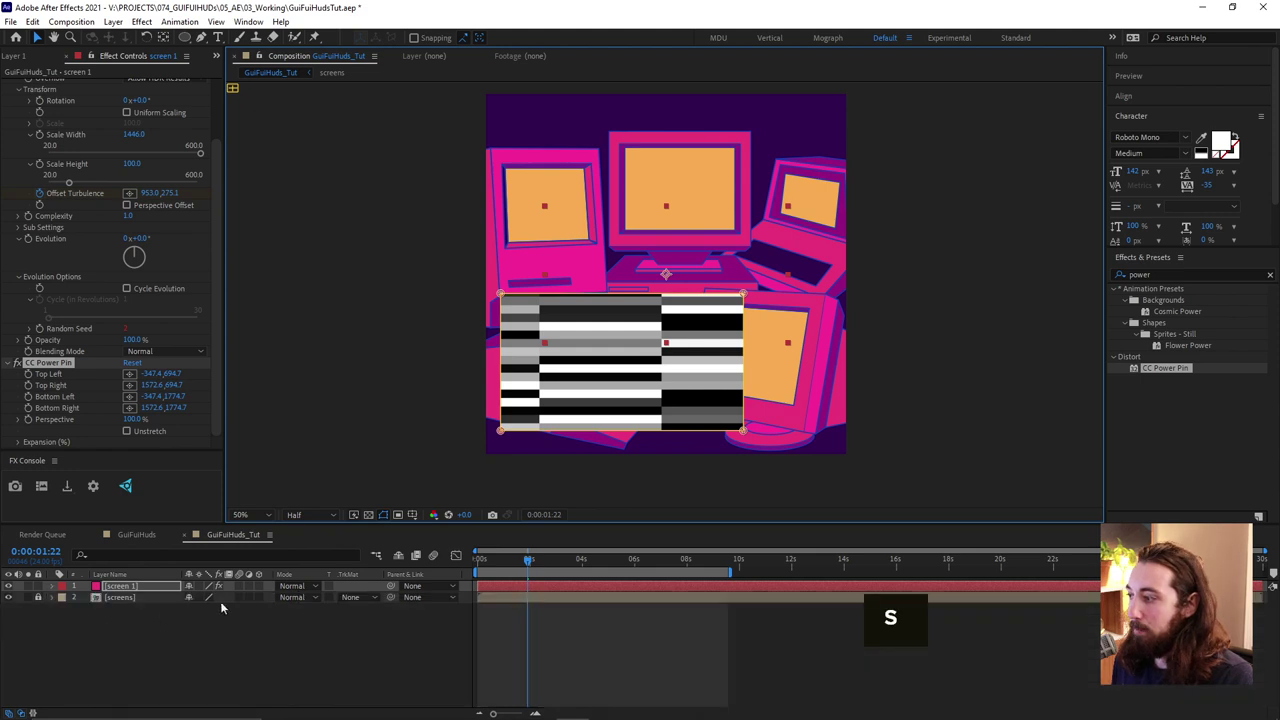
pyautogui.moveTo(205, 597); pyautogui.dragTo(199, 597)
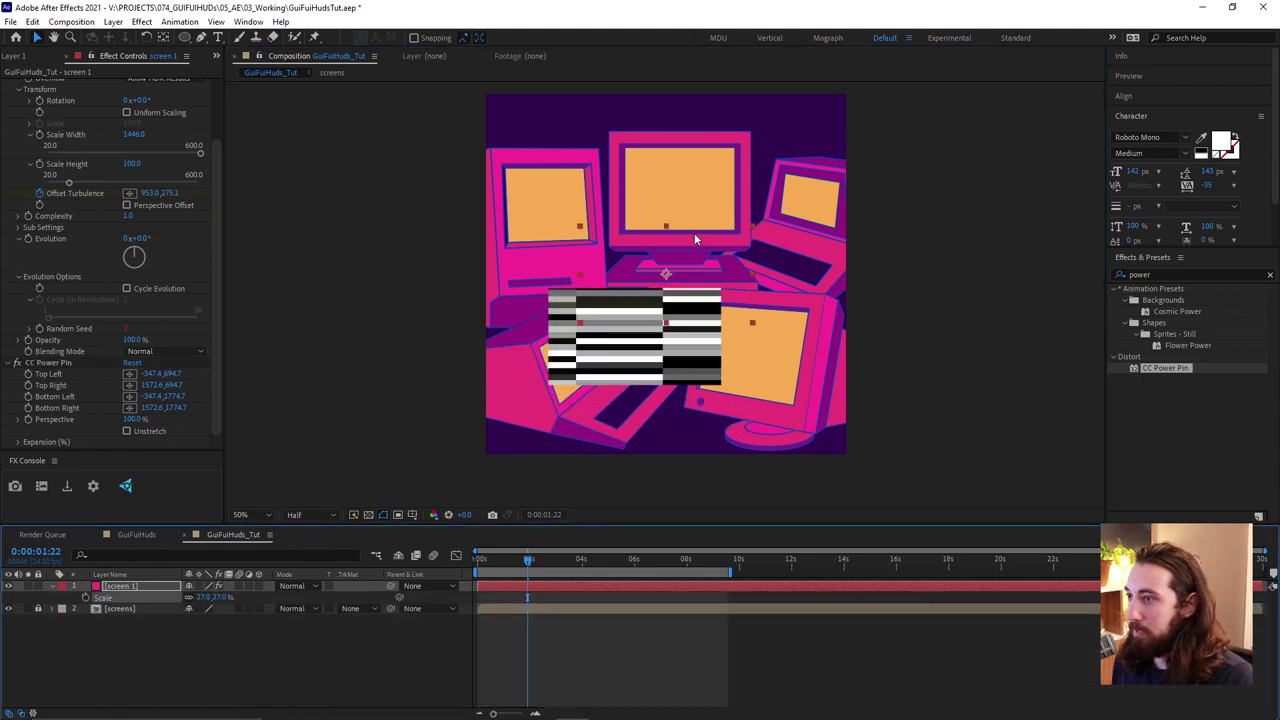
pyautogui.moveTo(670, 277); pyautogui.dragTo(631, 320)
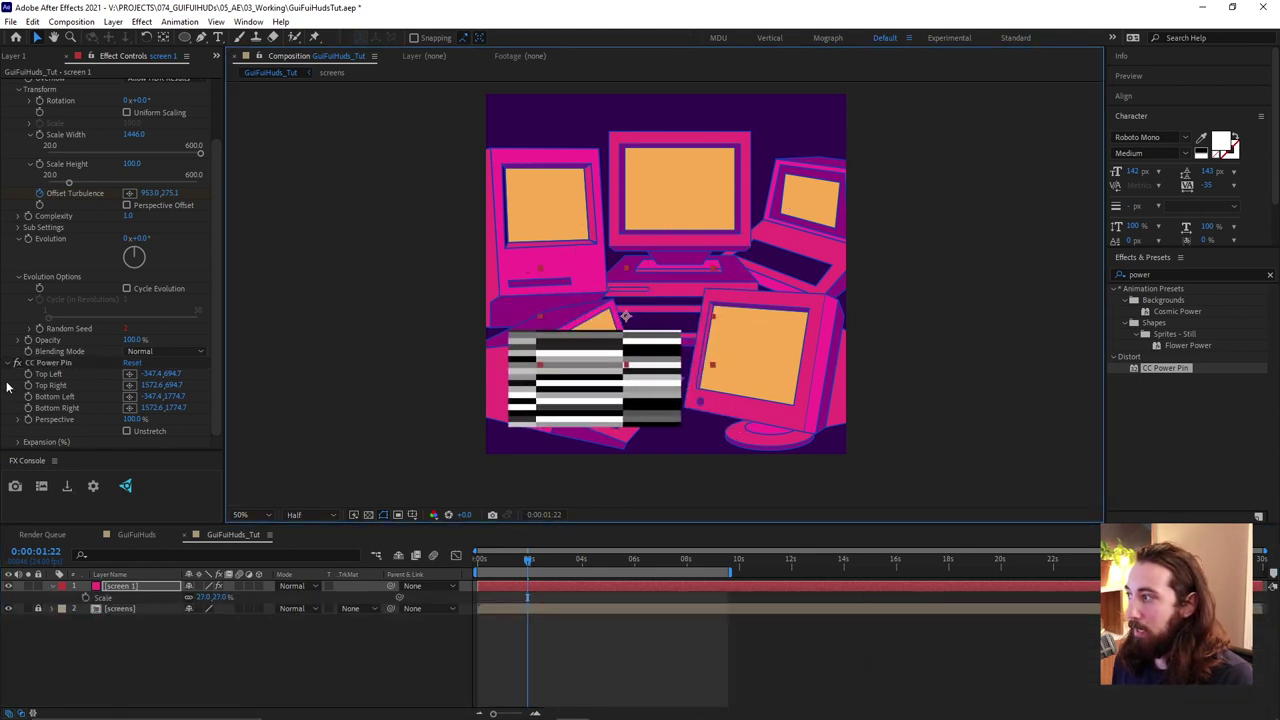
# Pin the four CC Power Pin corners of screen 1 to the corners of the lower-left computer's screen
pyautogui.click(56, 366)
pyautogui.moveTo(510, 333); pyautogui.dragTo(537, 354)
pyautogui.scroll(4, 540, 352)
pyautogui.scroll(2, 540, 352)
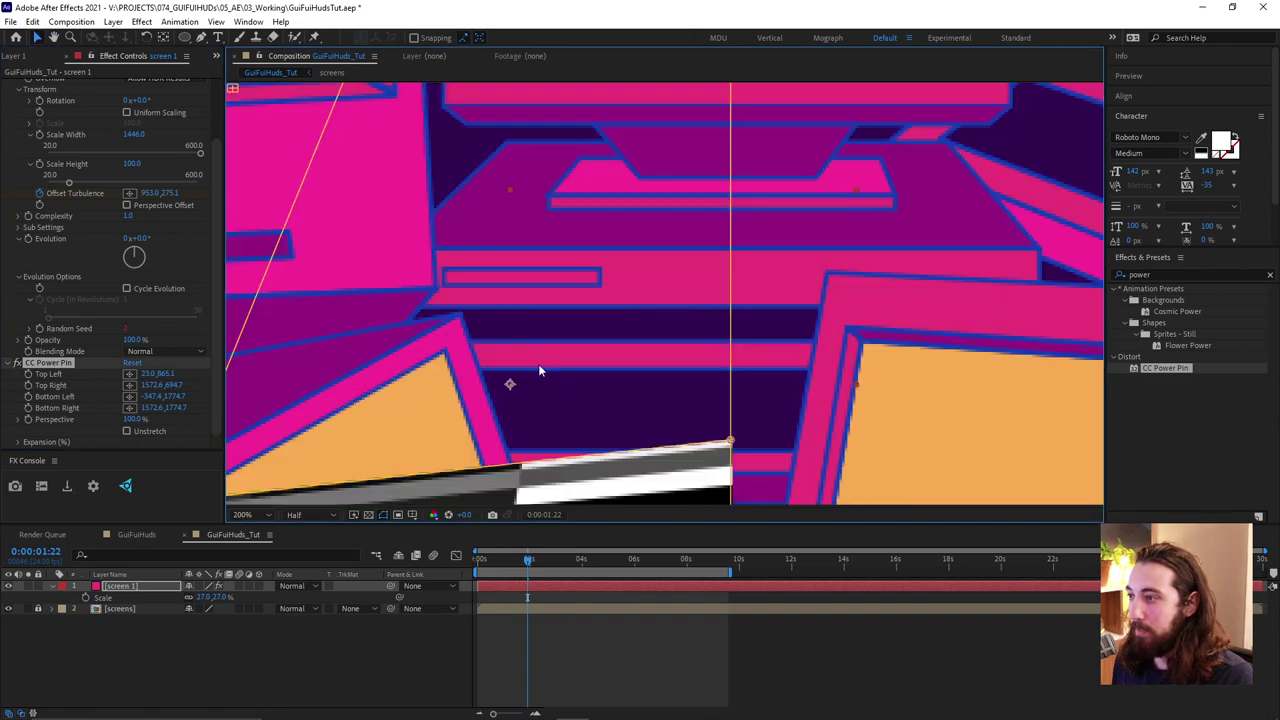
pyautogui.scroll(-4, 538, 364)
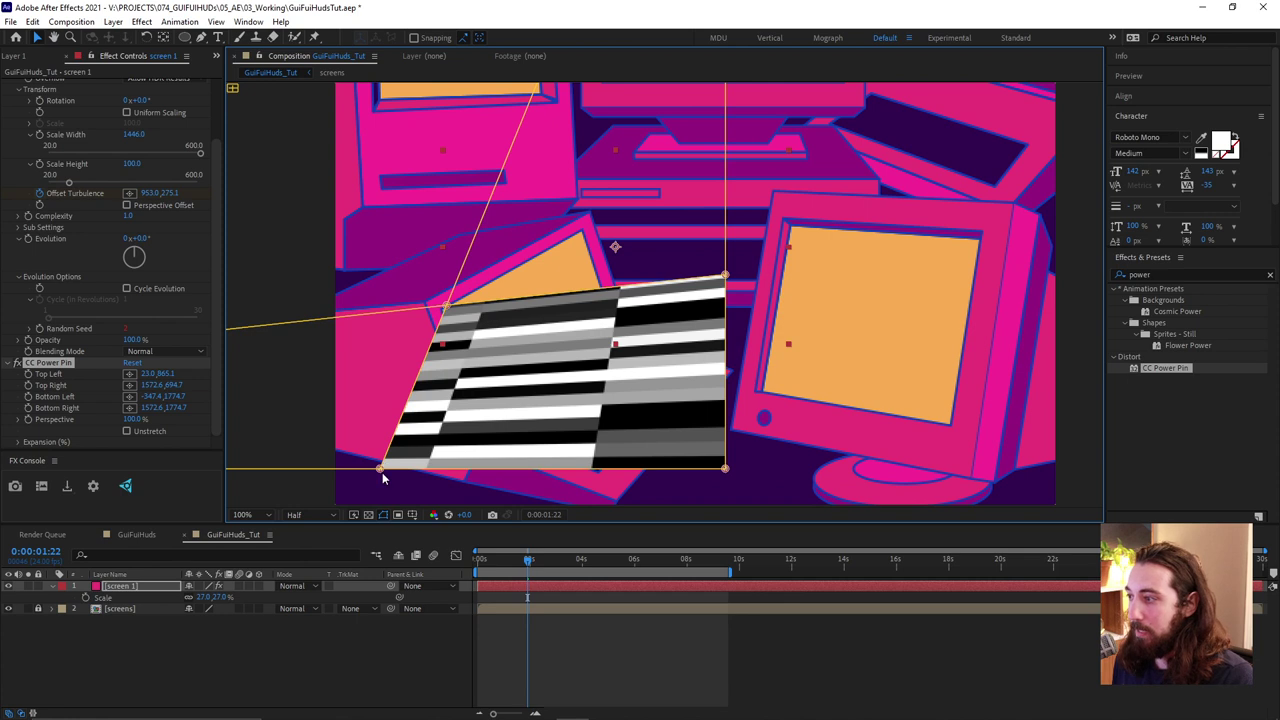
pyautogui.moveTo(380, 470); pyautogui.dragTo(484, 426)
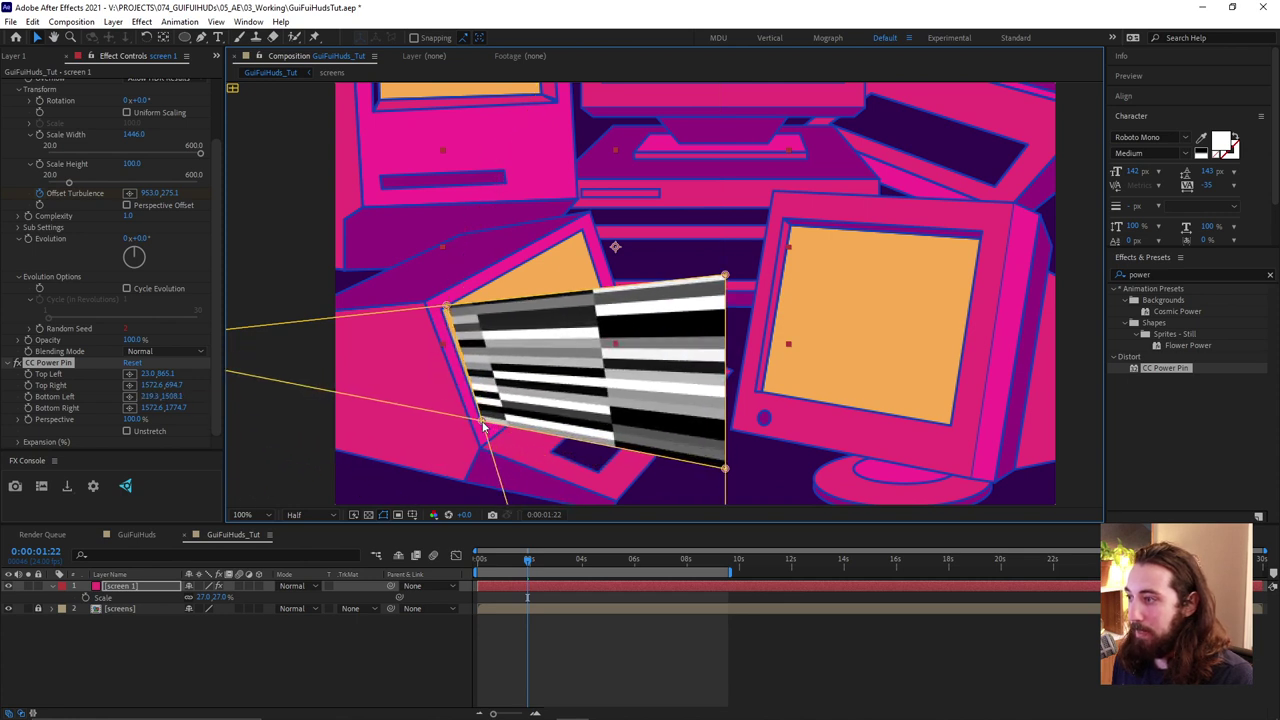
pyautogui.moveTo(727, 279); pyautogui.dragTo(583, 236)
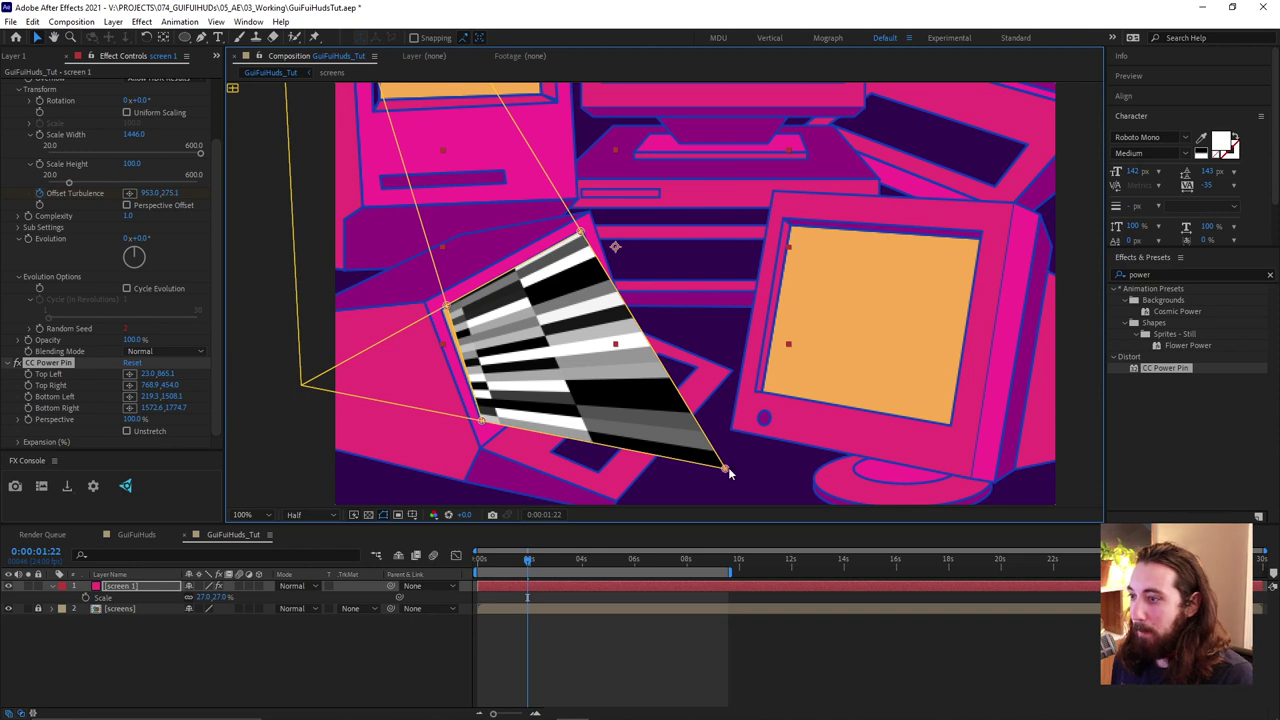
pyautogui.moveTo(728, 472); pyautogui.dragTo(614, 322)
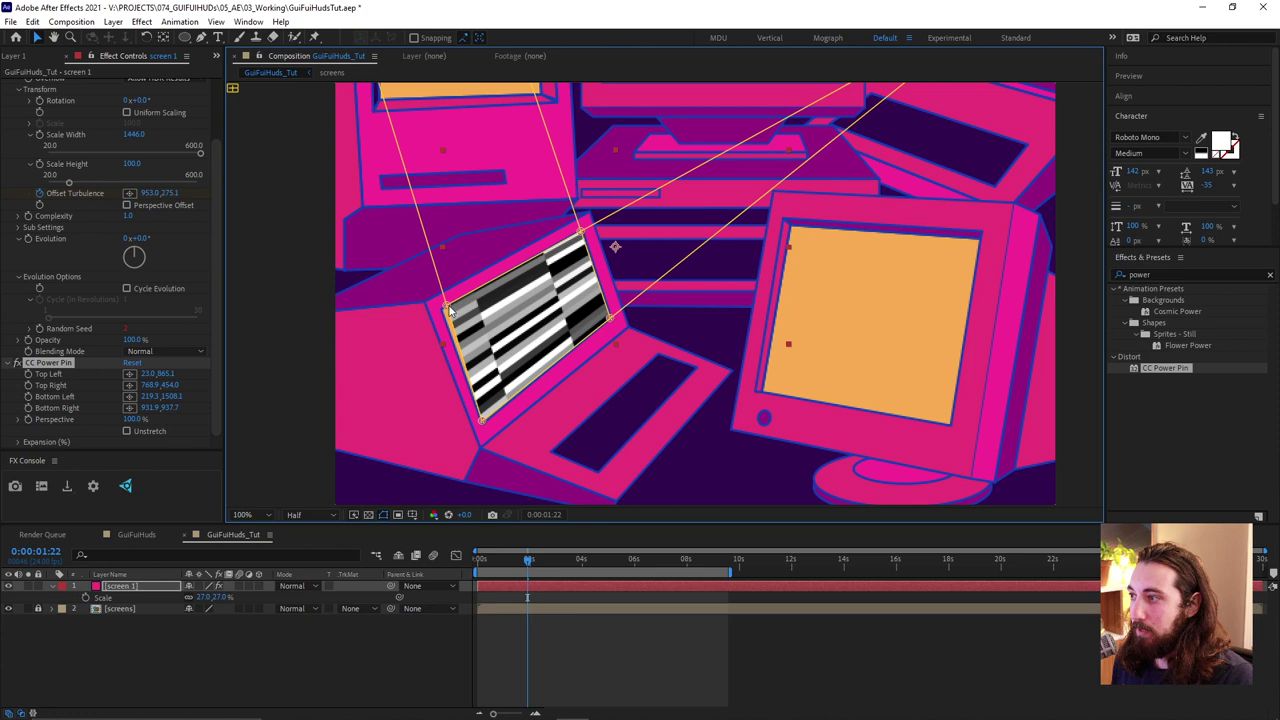
pyautogui.moveTo(451, 310); pyautogui.dragTo(446, 313)
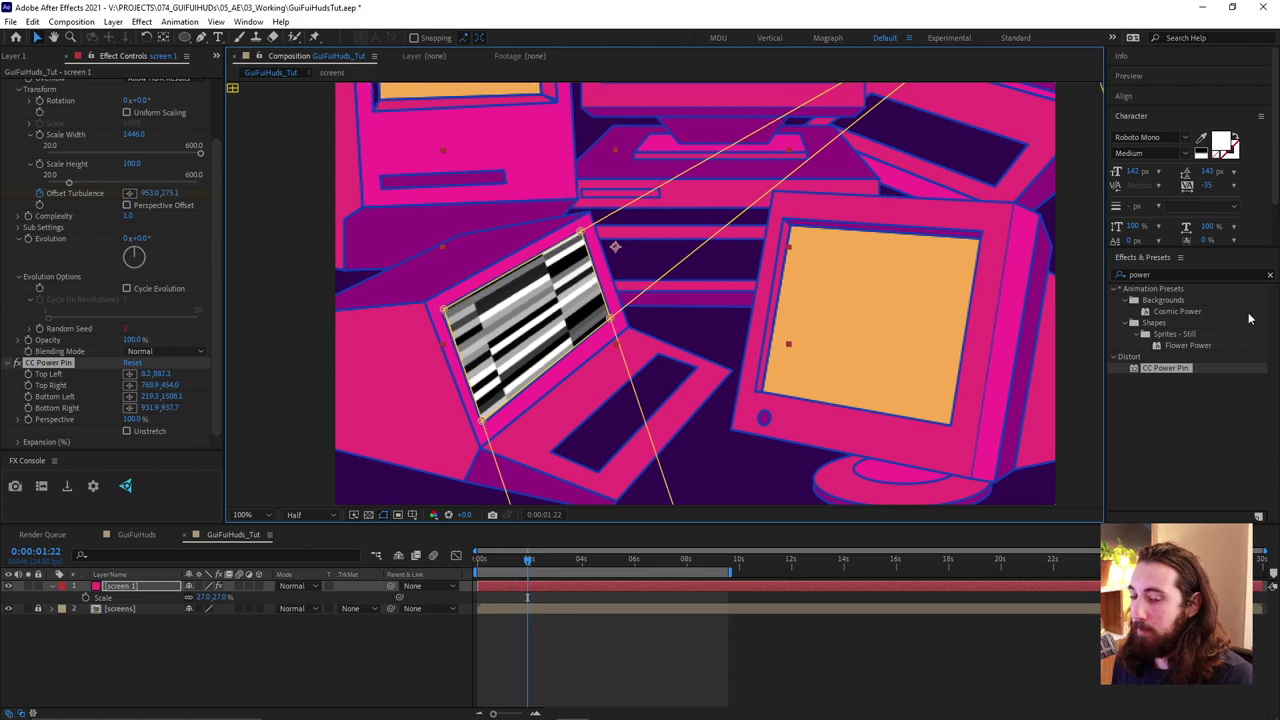
# Apply the Tint effect to screen 1, mapping black to the artwork's pink and white to the screens' orange
pyautogui.doubleClick(1170, 272)
pyautogui.write('tint')
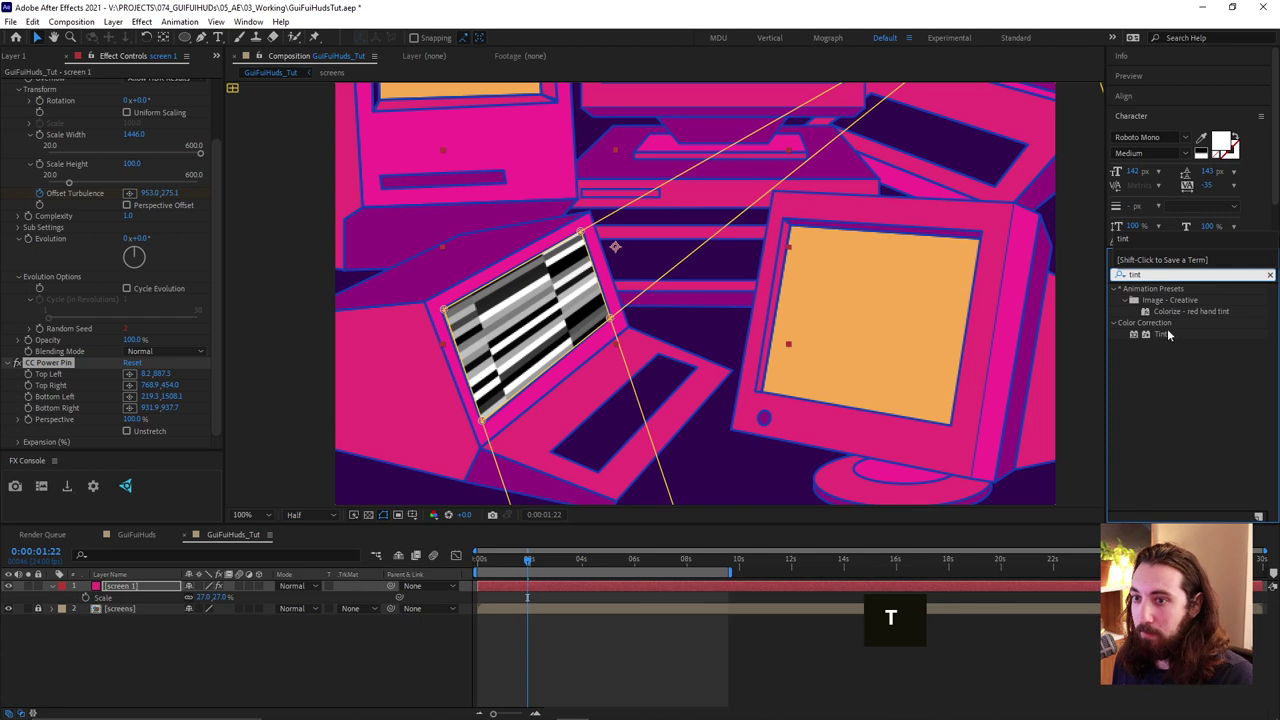
pyautogui.doubleClick(1160, 334)
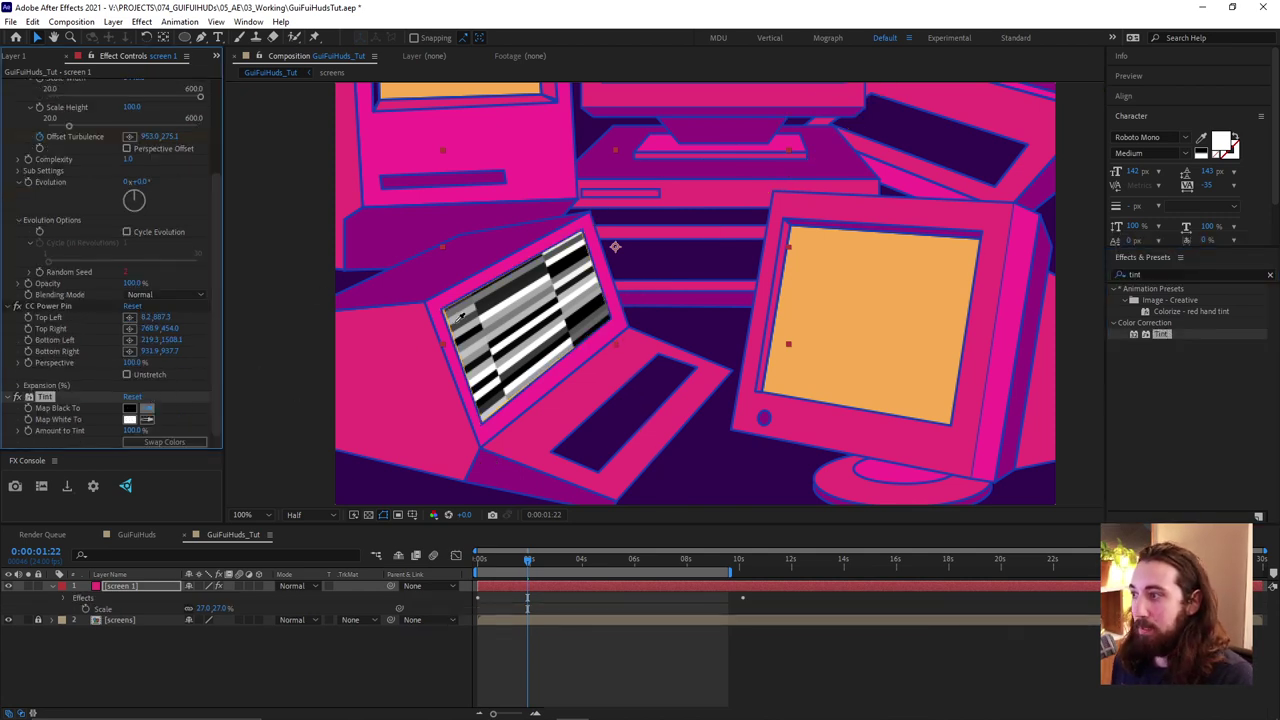
pyautogui.click(403, 320)
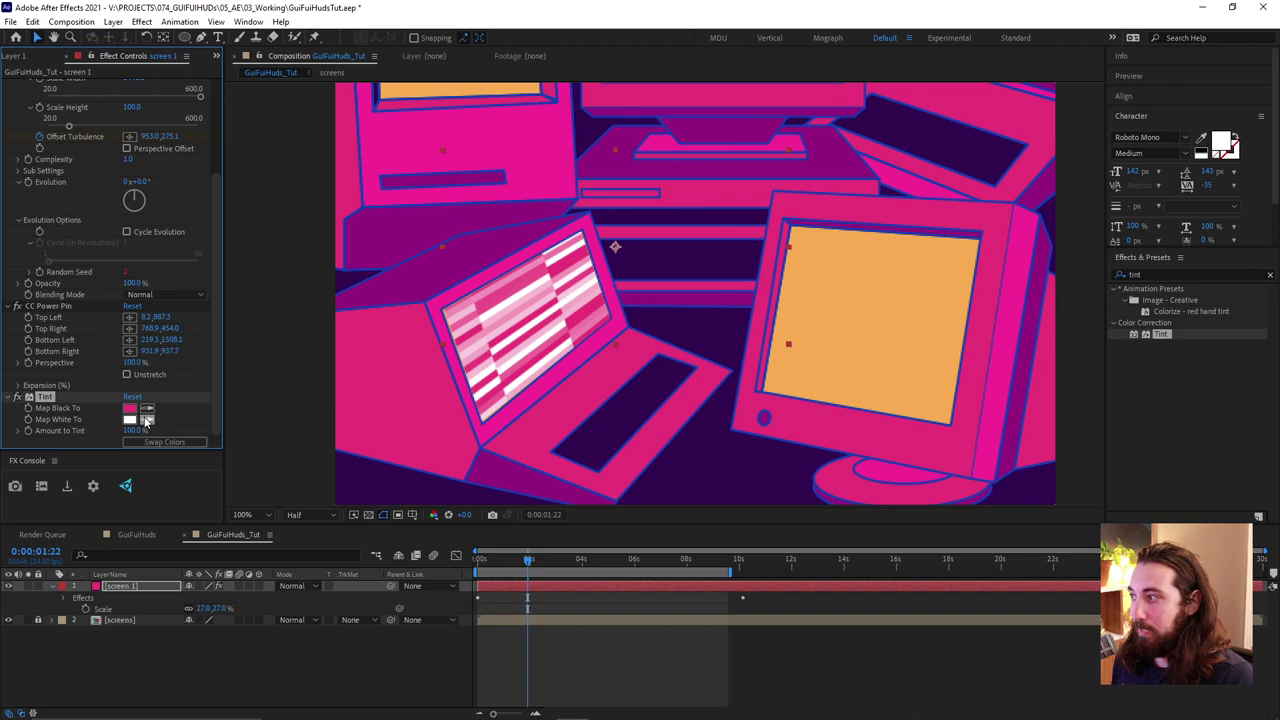
pyautogui.click(885, 287)
# Preview the tinted screen 1 animation from 0:00:00:00
pyautogui.moveTo(512, 560); pyautogui.dragTo(420, 557)
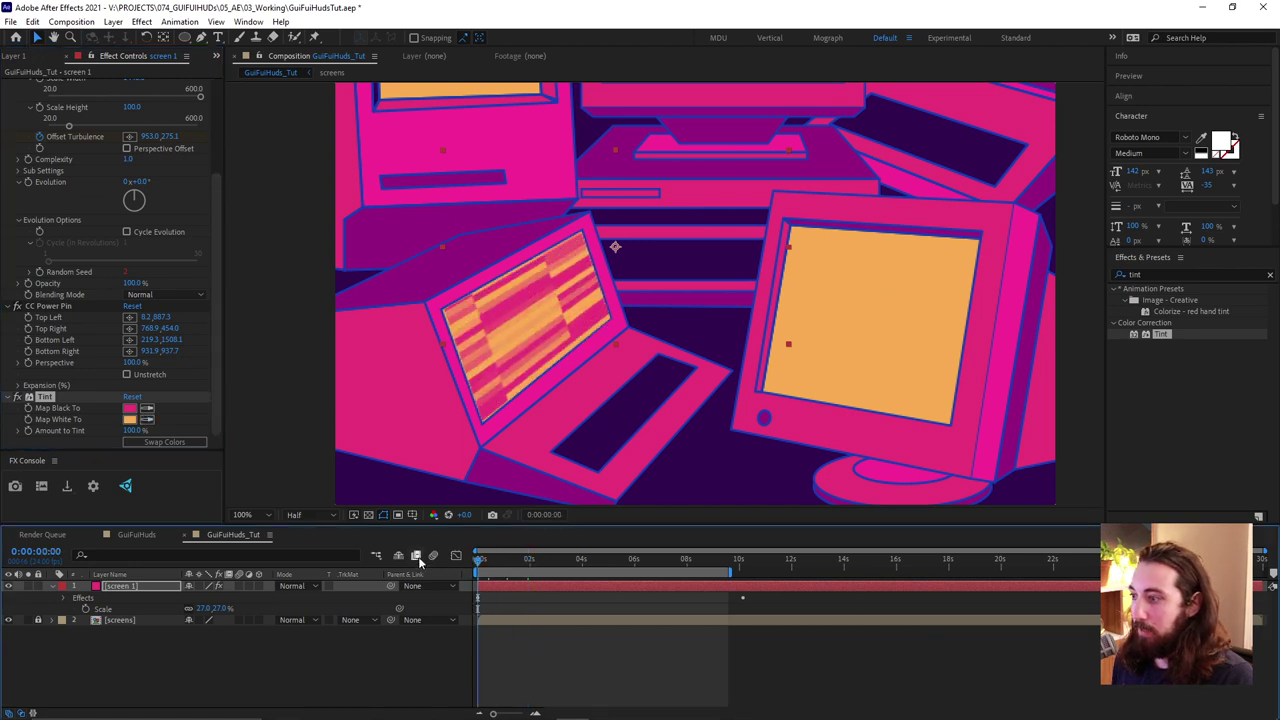
pyautogui.press('space')
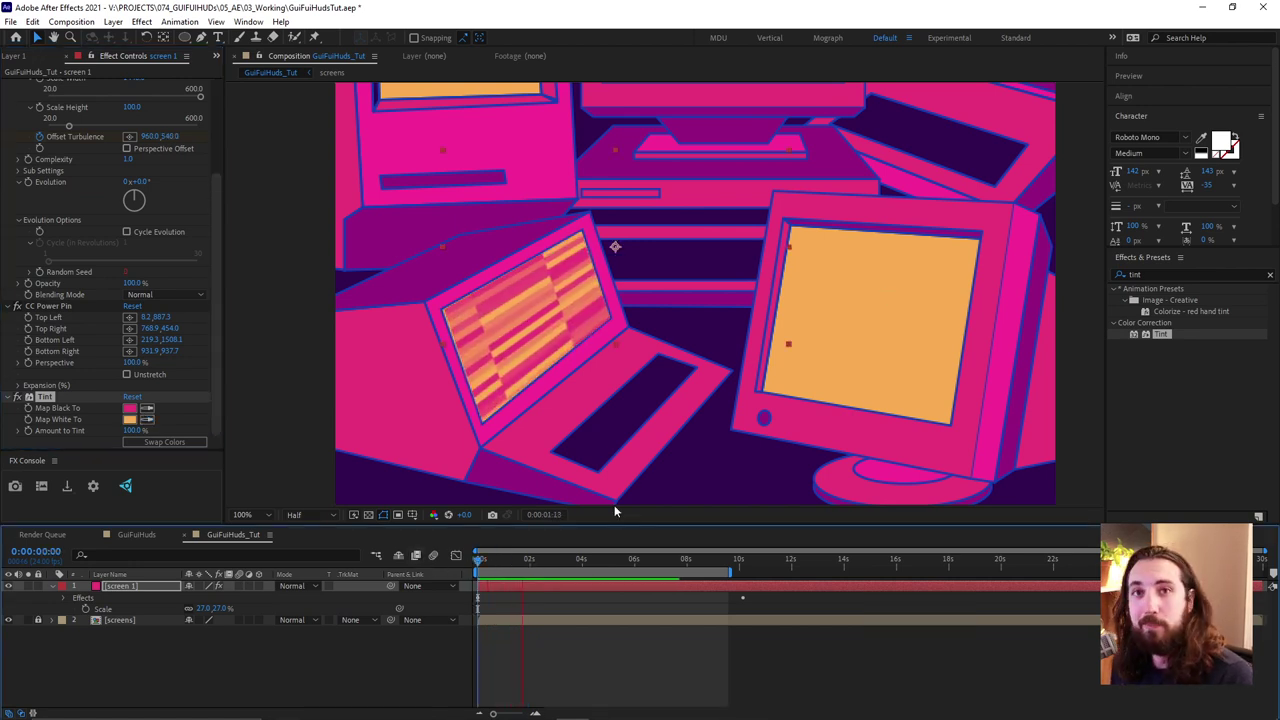
pyautogui.press('space')
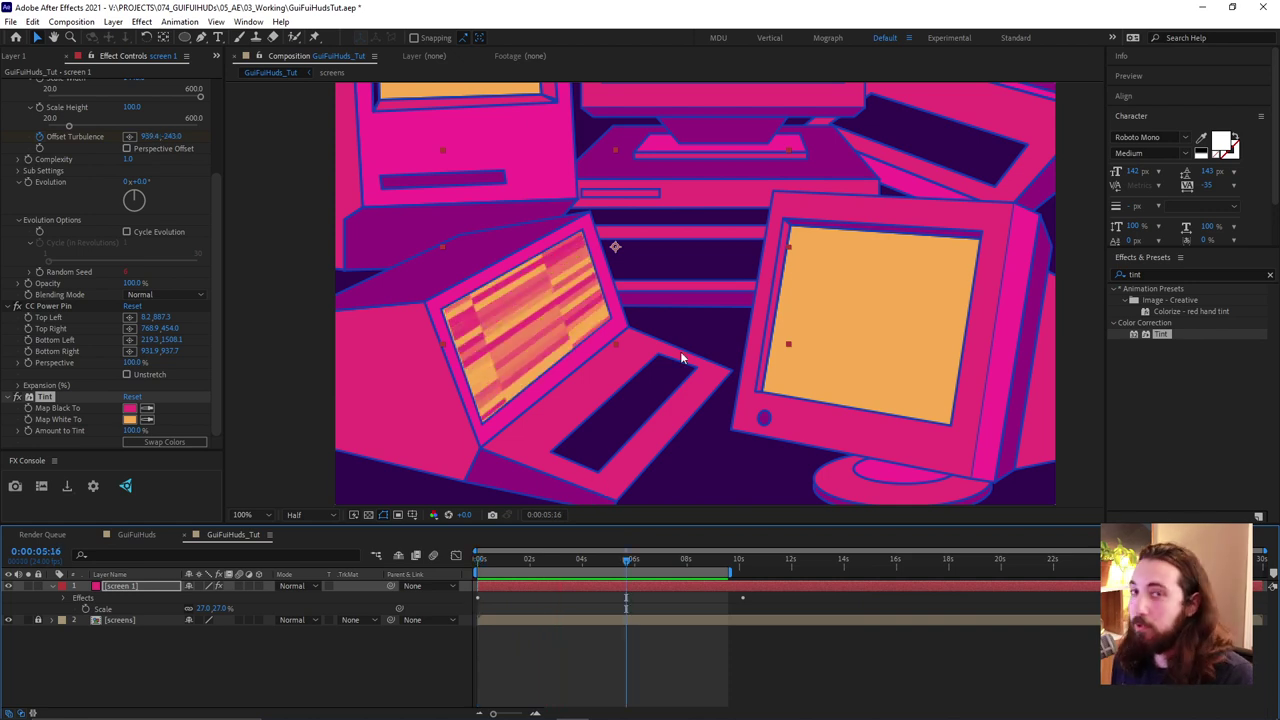
# Create a pink solid layer named screen 2 with a width of 1080 px
pyautogui.scroll(-1, 680, 351)
pyautogui.moveTo(672, 234); pyautogui.dragTo(600, 290)
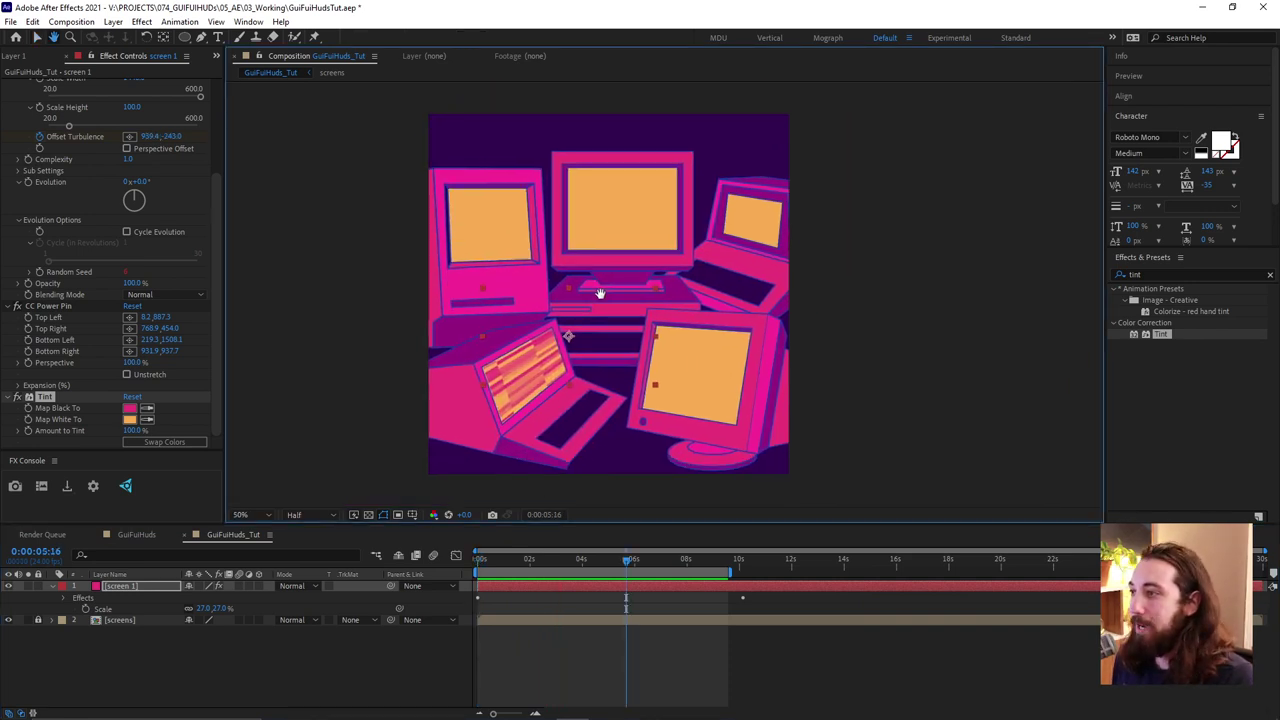
pyautogui.click(526, 491)
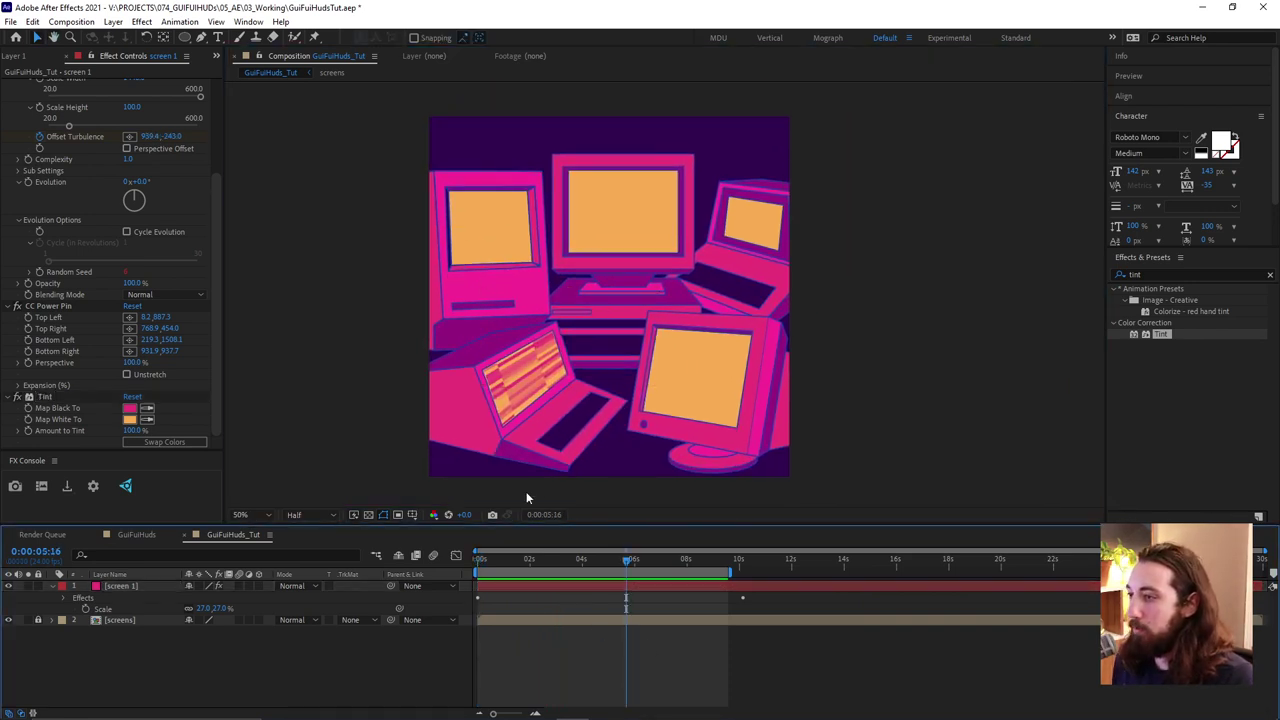
pyautogui.click(113, 21)
pyautogui.moveTo(140, 37)
pyautogui.click(360, 48)
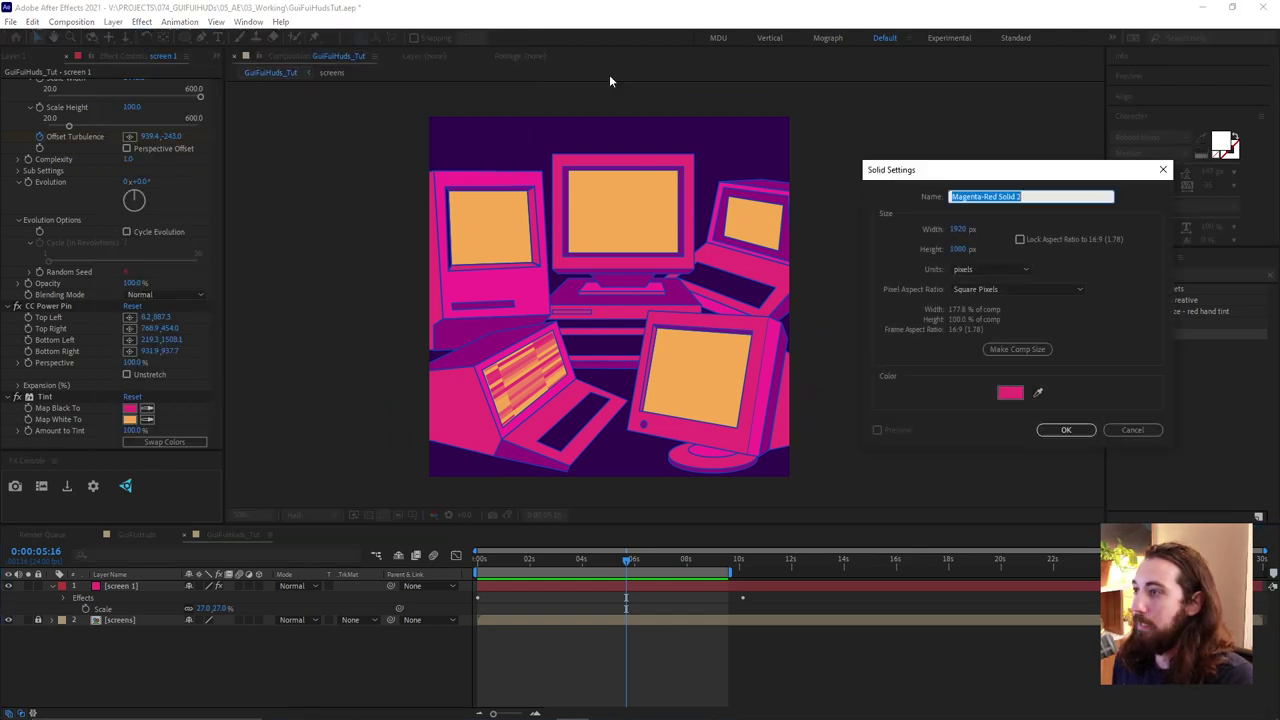
pyautogui.click(970, 231)
pyautogui.write('1080')
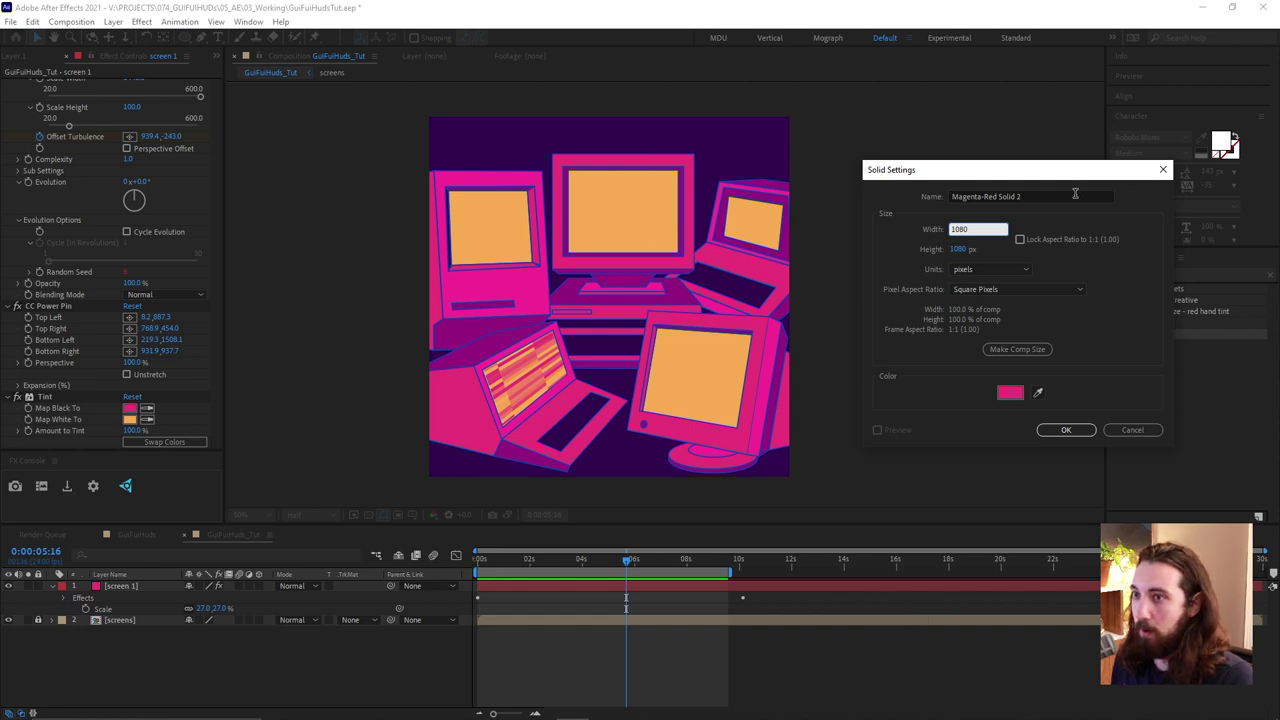
pyautogui.moveTo(1075, 195); pyautogui.dragTo(757, 180)
pyautogui.write('screeb')
pyautogui.press('BackSpace')
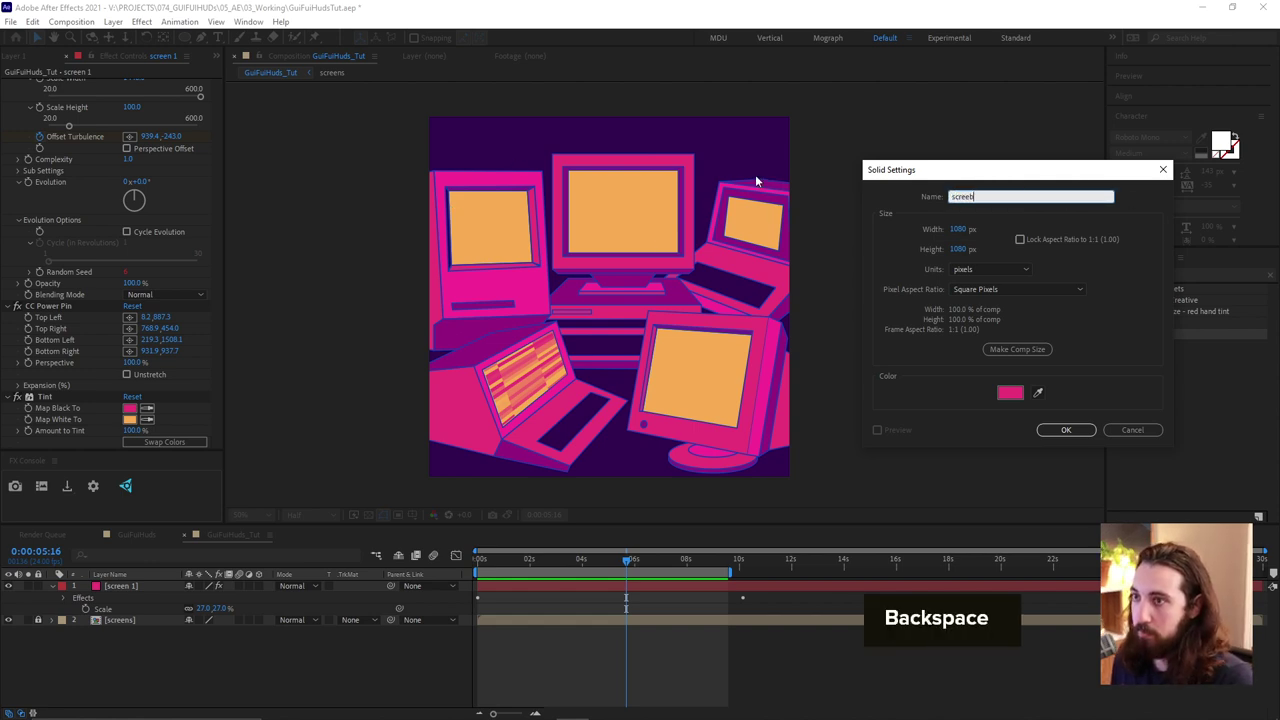
pyautogui.write('n 2')
pyautogui.press('Return')
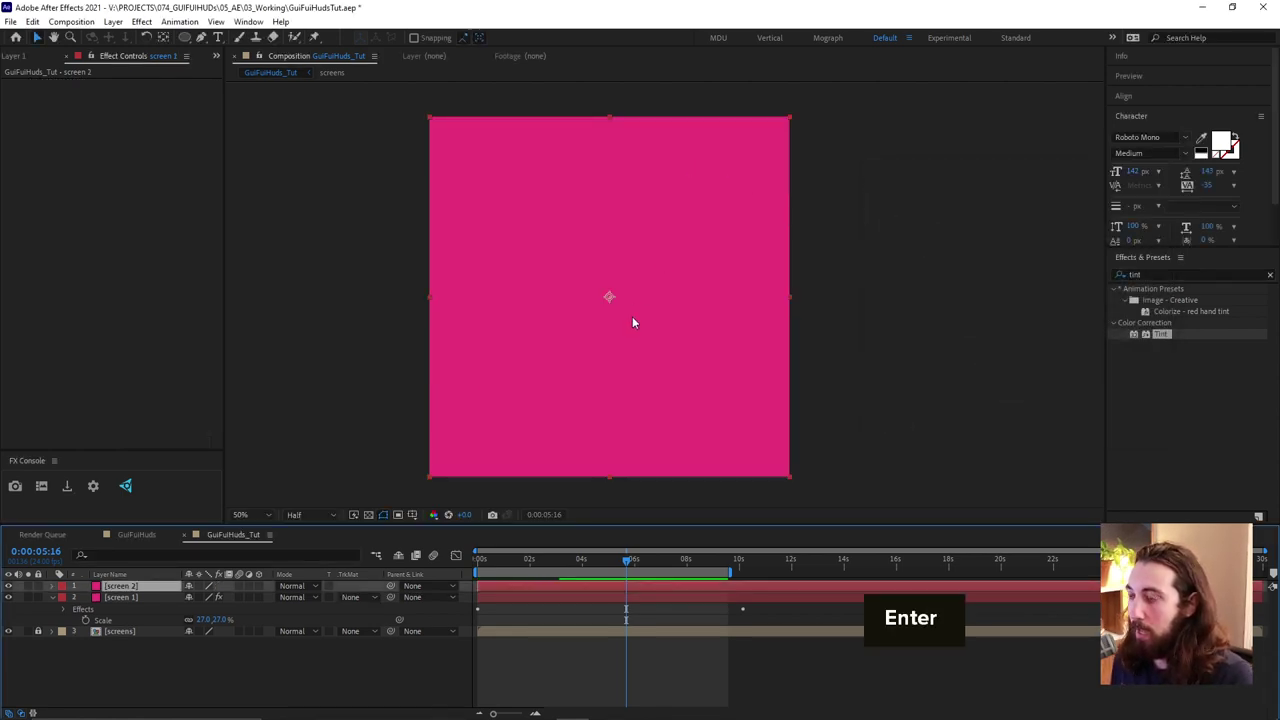
# Pre-compose the screen 2 layer as screen 2 Comp 1, leaving all attributes, and go to 0:00:01:22 in the new composition
pyautogui.rightClick(162, 589)
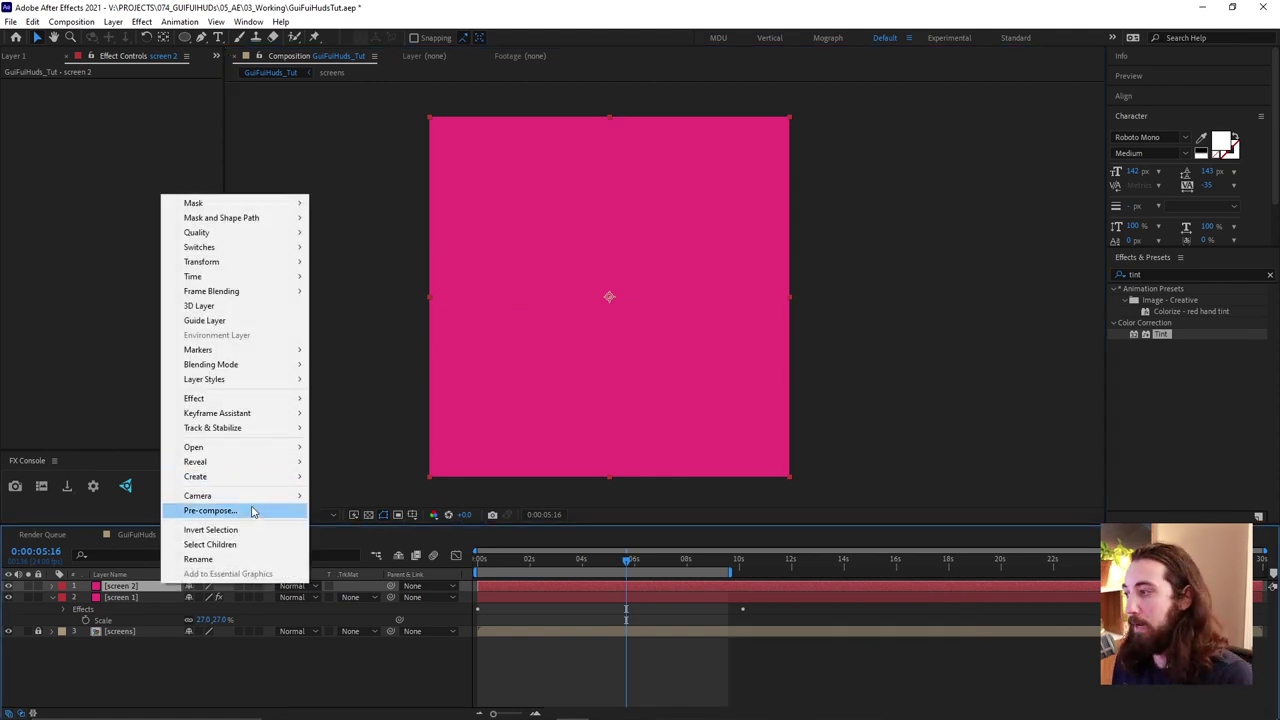
pyautogui.click(252, 512)
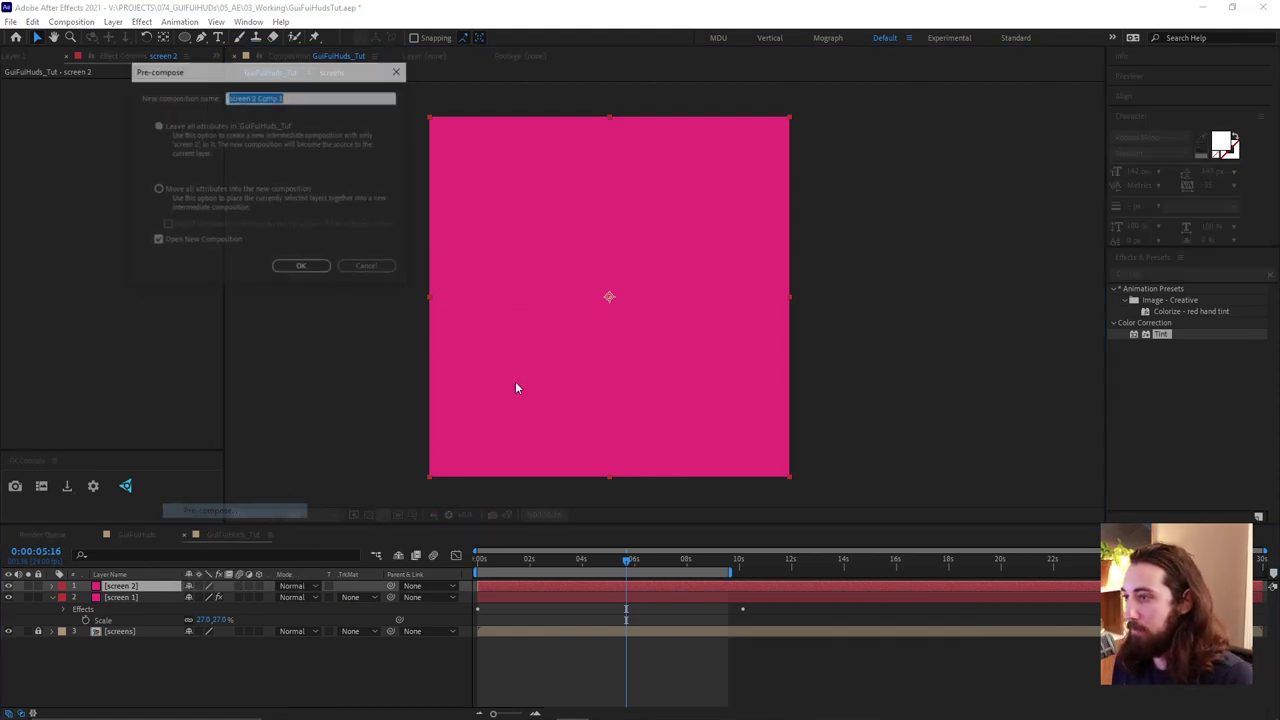
pyautogui.click(324, 267)
pyautogui.moveTo(557, 561); pyautogui.dragTo(528, 575)
pyautogui.click(557, 584)
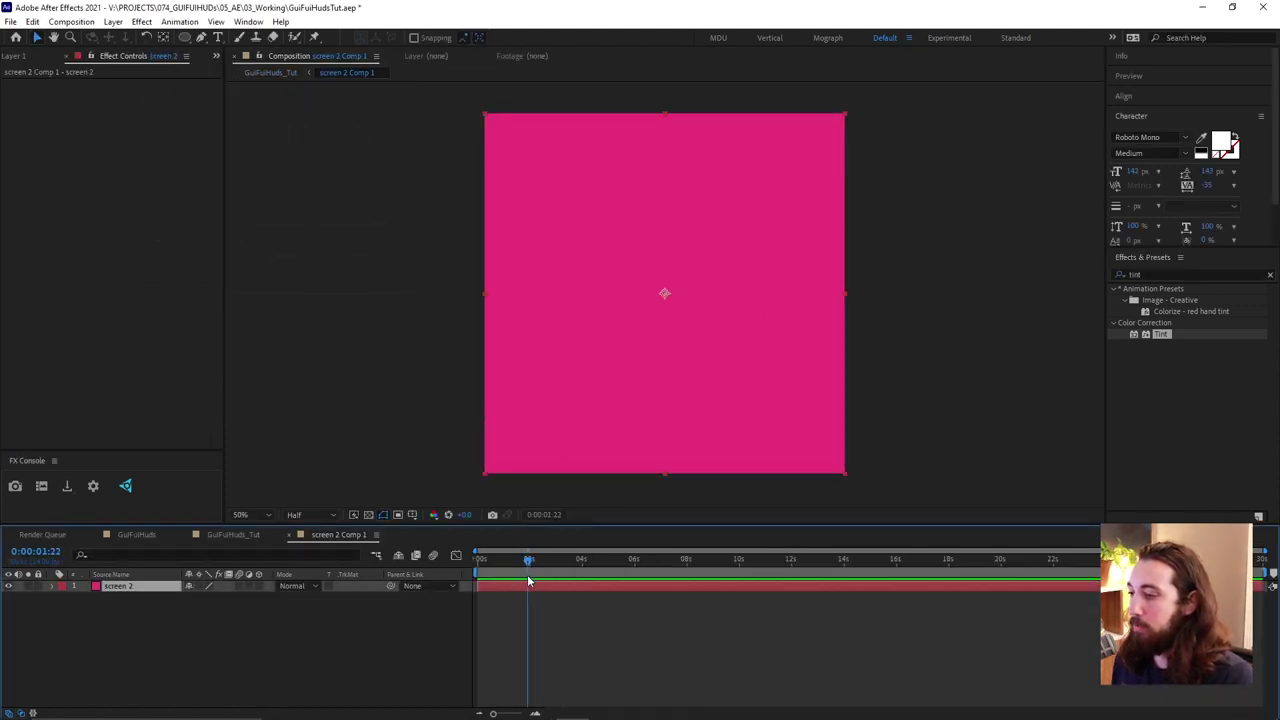
pyautogui.click(530, 593)
pyautogui.click(531, 588)
# Apply the Grid effect to the screen 2 solid, sample pink as the grid colour and set the border to 14
pyautogui.click(1159, 274)
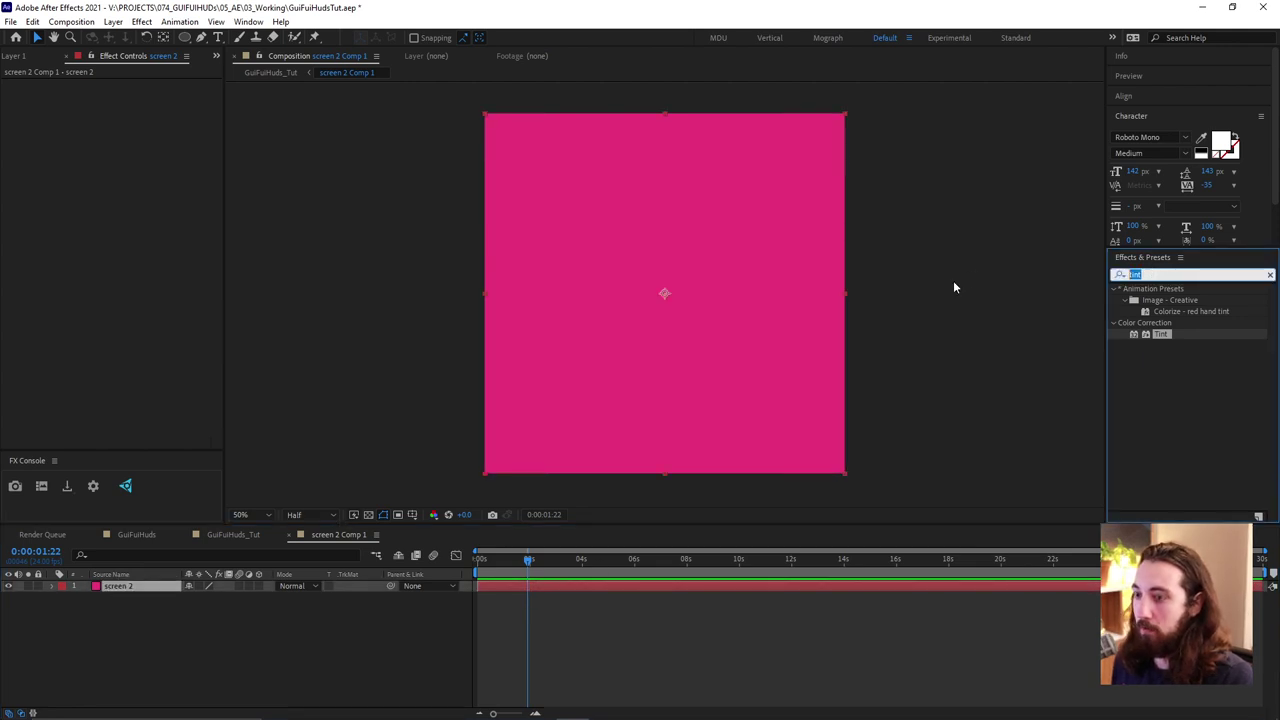
pyautogui.write('grid')
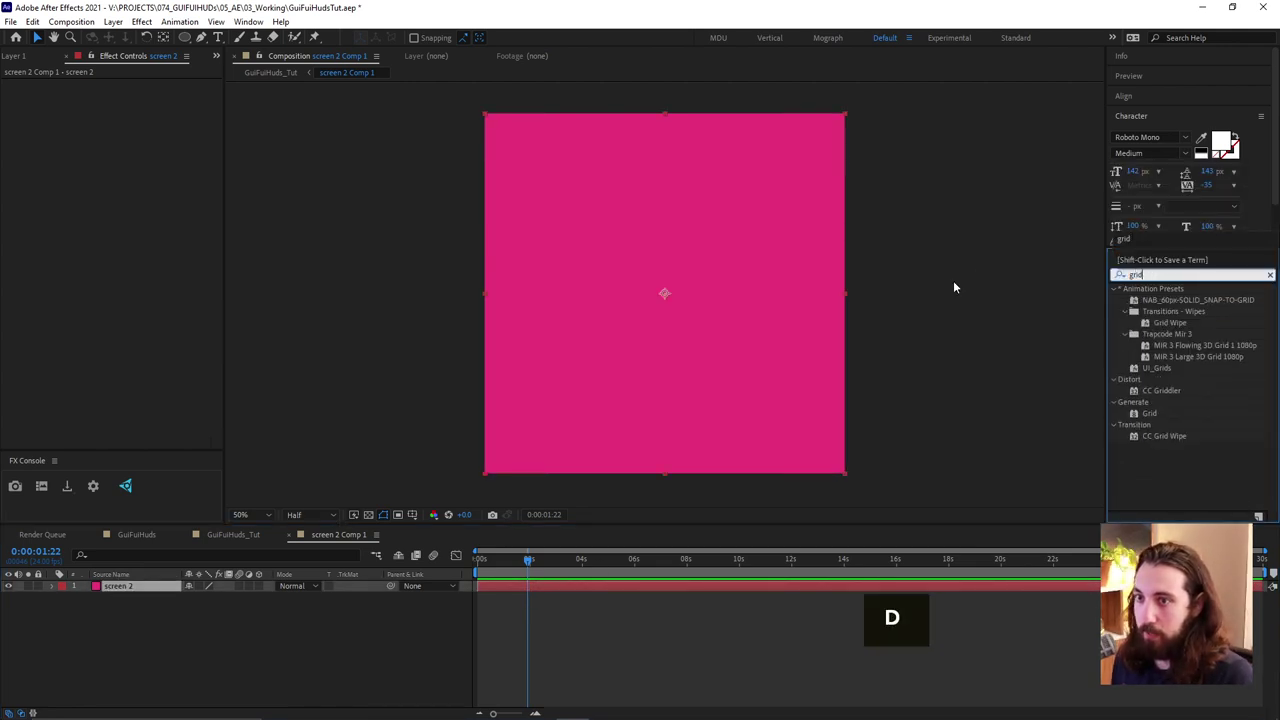
pyautogui.doubleClick(1155, 415)
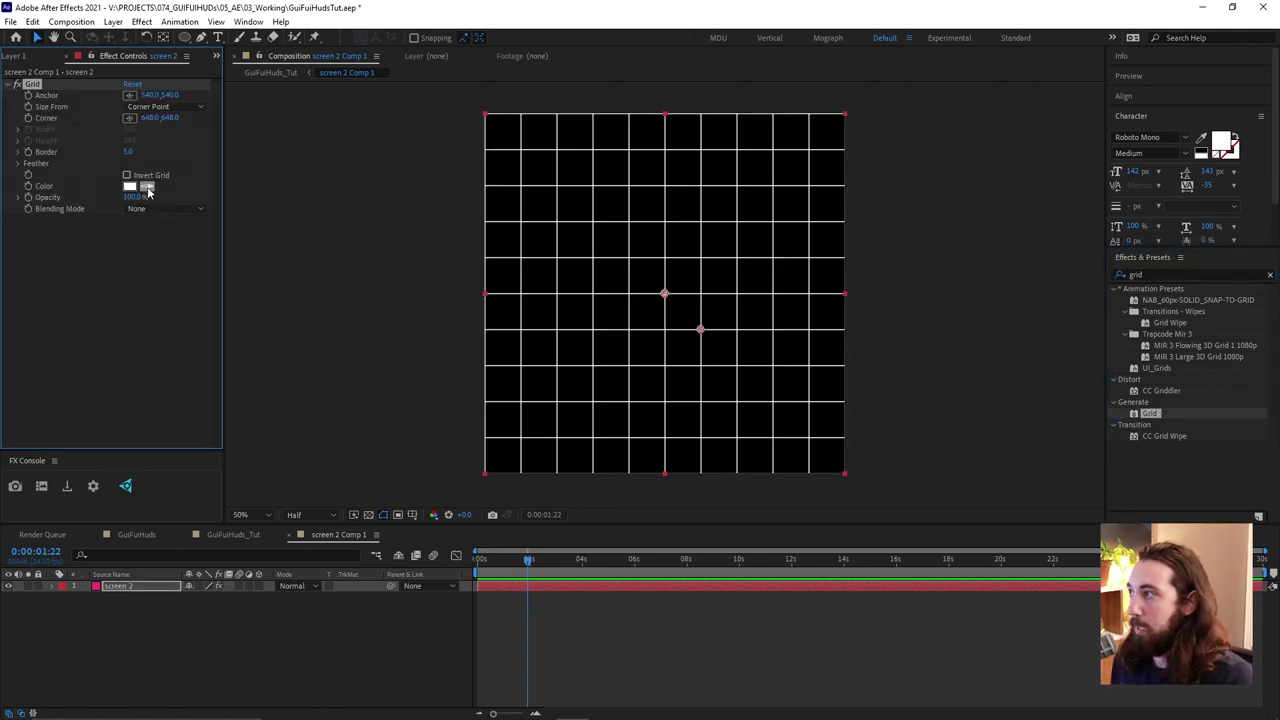
pyautogui.click(97, 584)
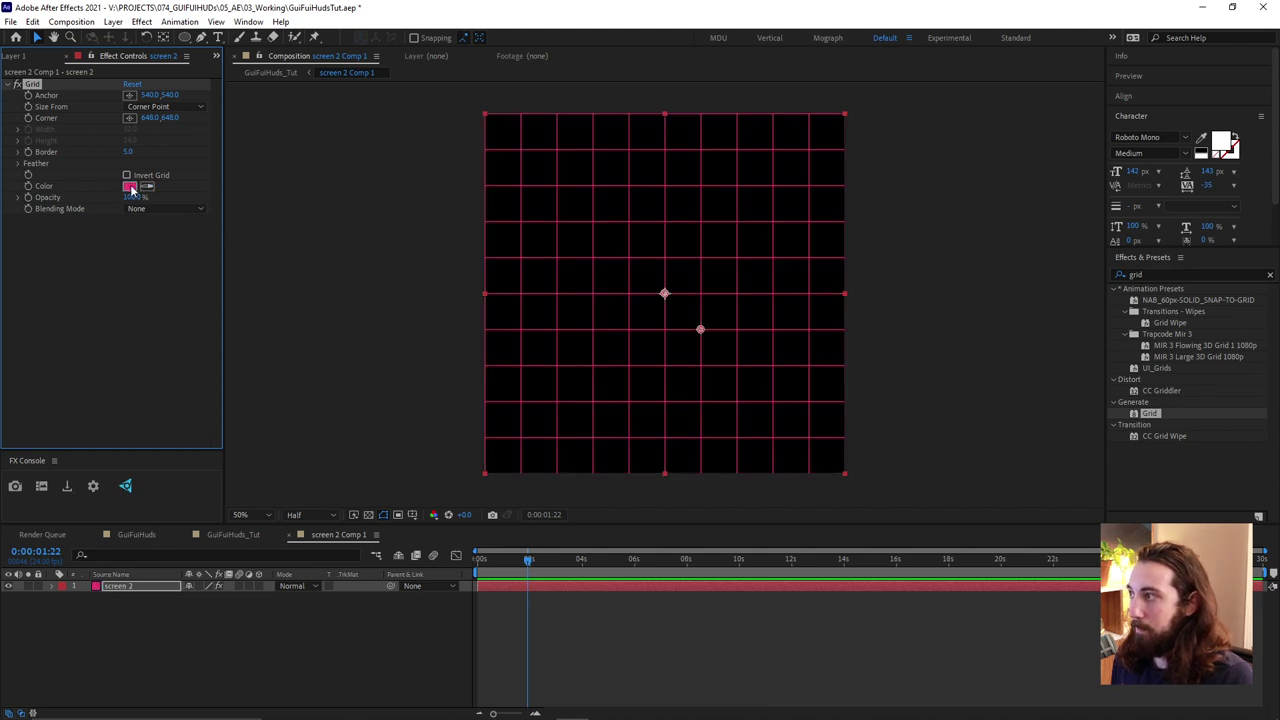
pyautogui.moveTo(129, 152)
pyautogui.mouseDown()
pyautogui.moveTo(118, 151)
pyautogui.moveTo(141, 157)
pyautogui.mouseUp()
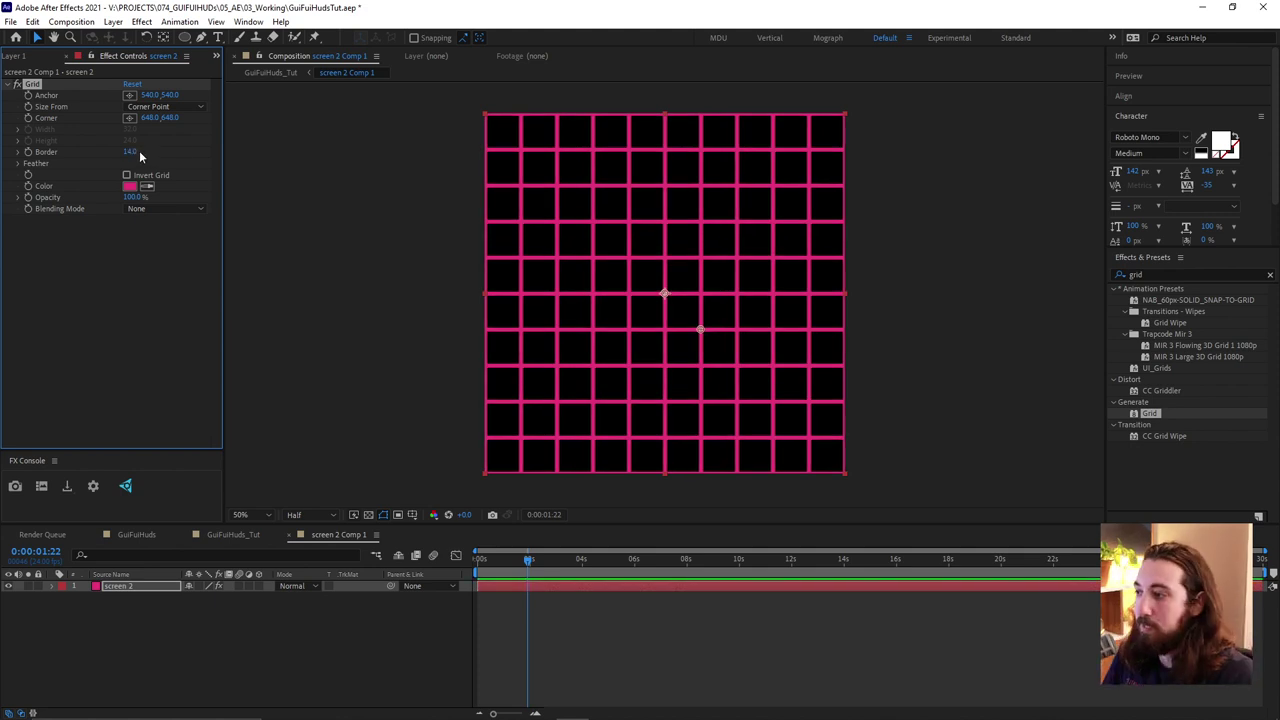
# Apply Polar Coordinates to the screen 2 solid with 100% interpolation and the Rect to Polar conversion
pyautogui.click(1163, 274)
pyautogui.write('polar')
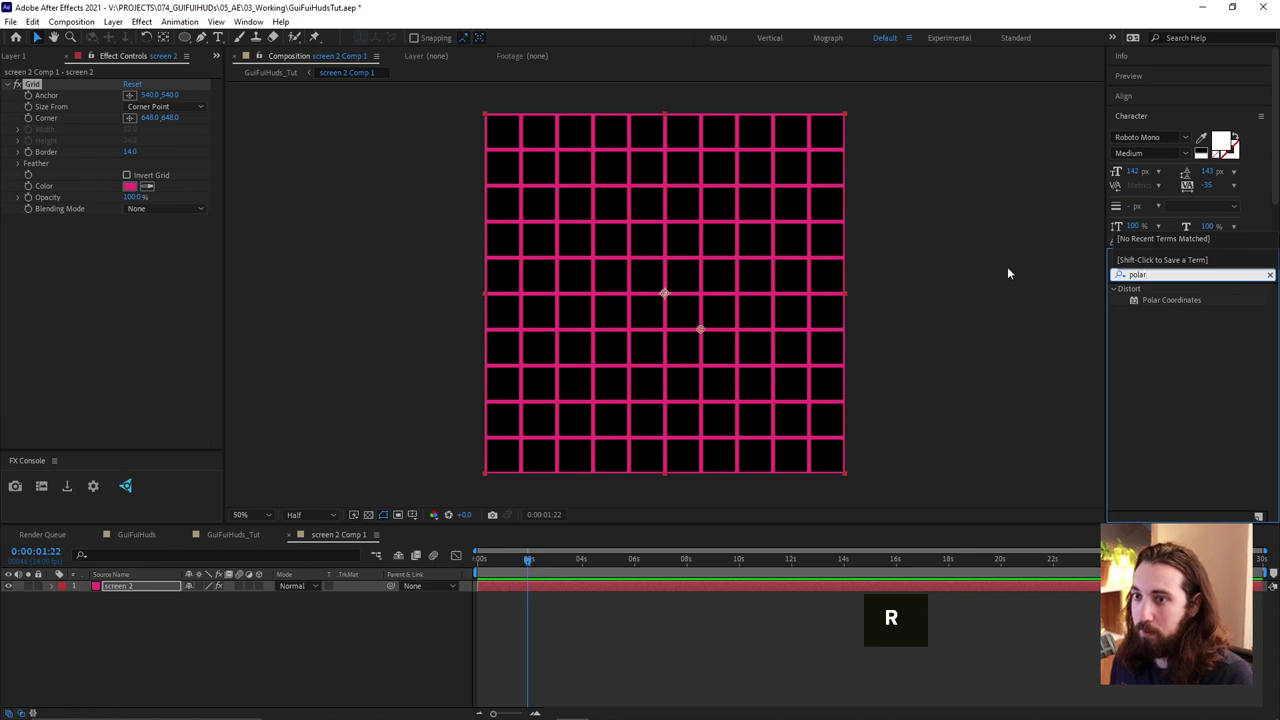
pyautogui.doubleClick(1180, 300)
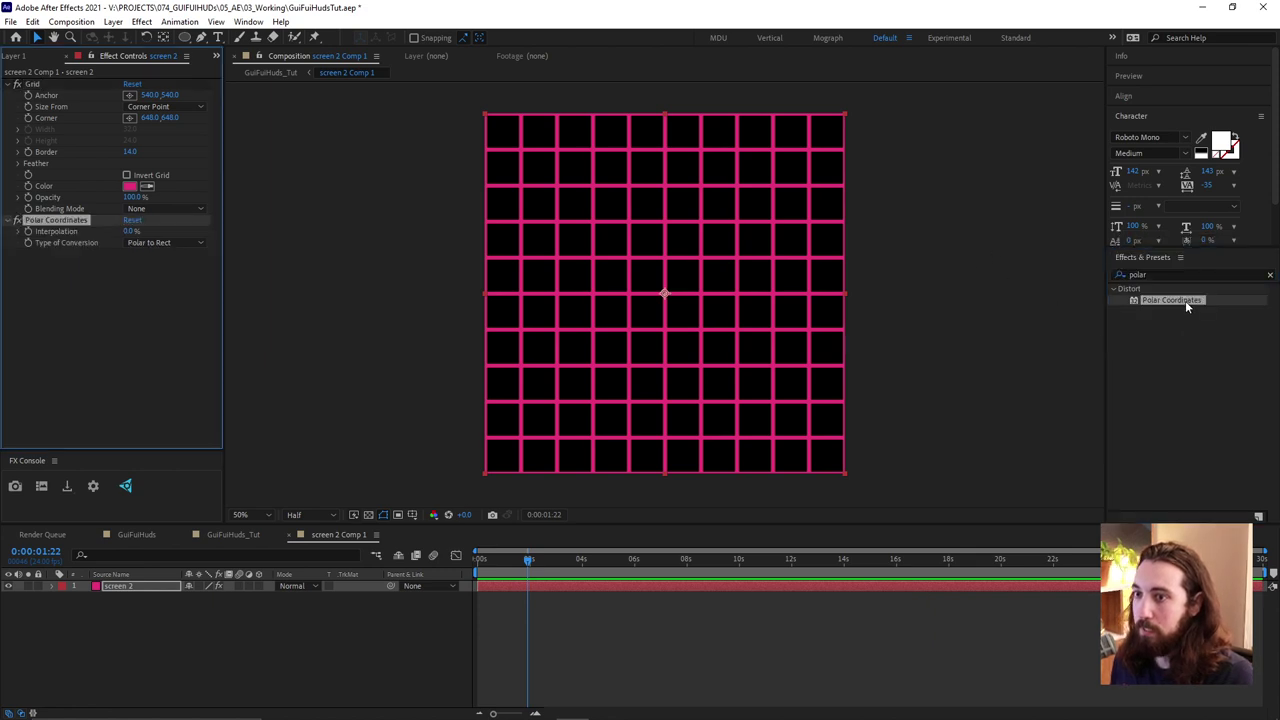
pyautogui.click(131, 231)
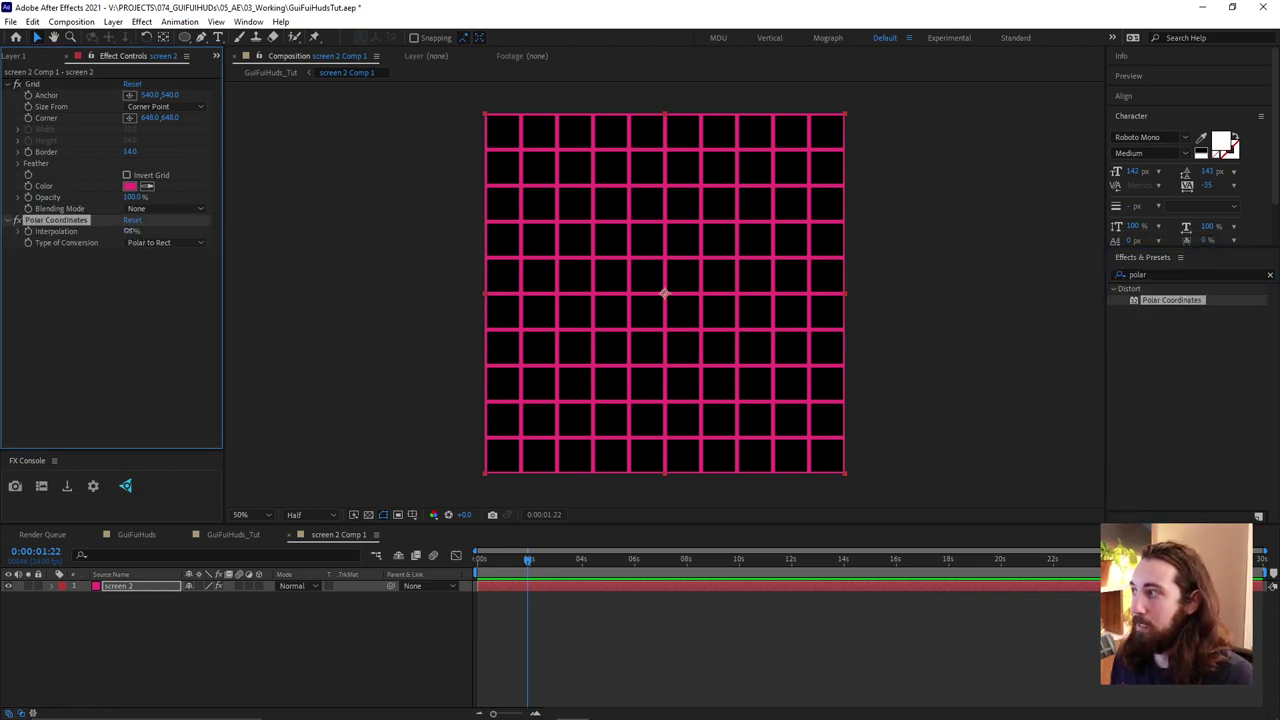
pyautogui.write('100')
pyautogui.press('Return')
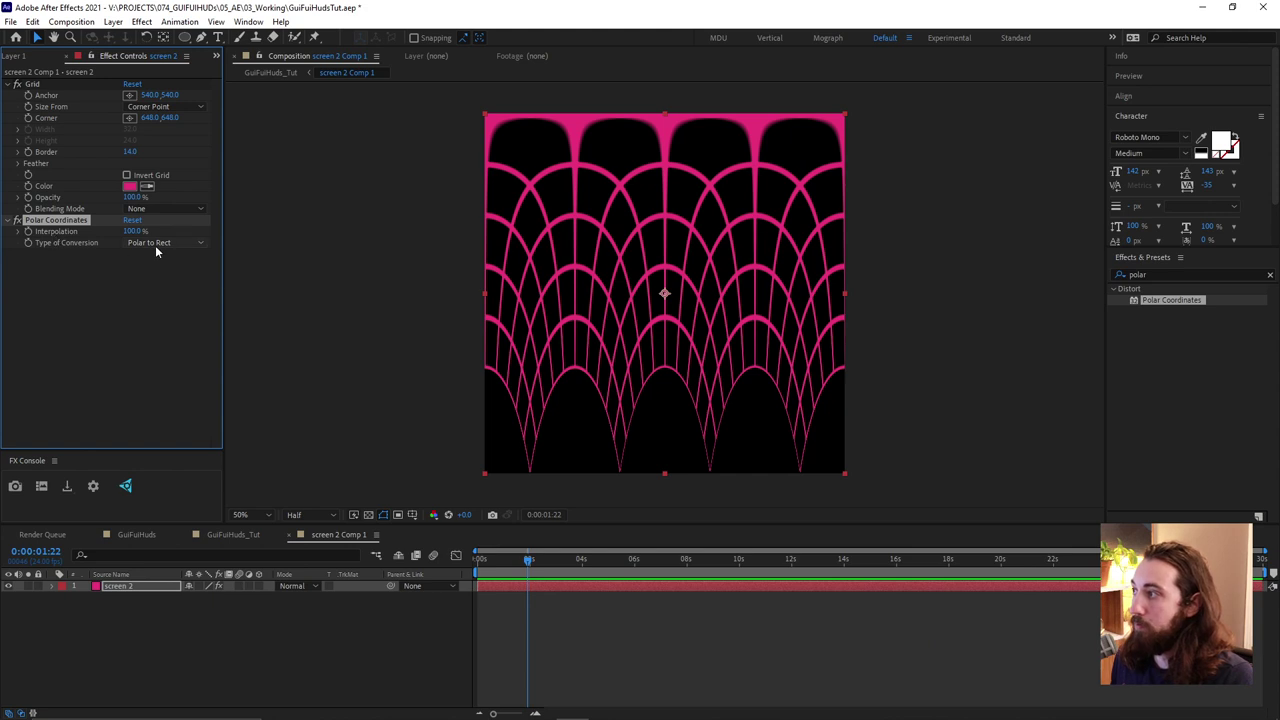
pyautogui.click(160, 243)
pyautogui.click(168, 257)
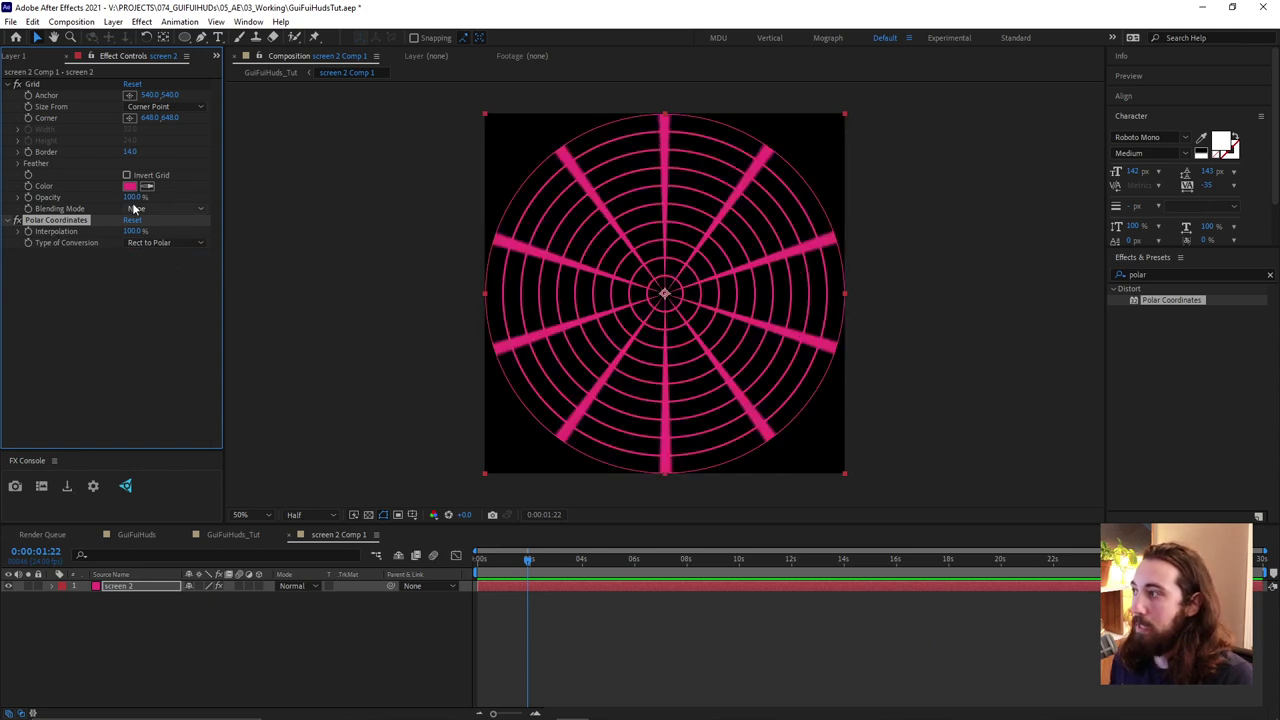
pyautogui.moveTo(134, 231)
pyautogui.mouseDown()
pyautogui.moveTo(112, 230)
pyautogui.moveTo(158, 227)
pyautogui.mouseUp()
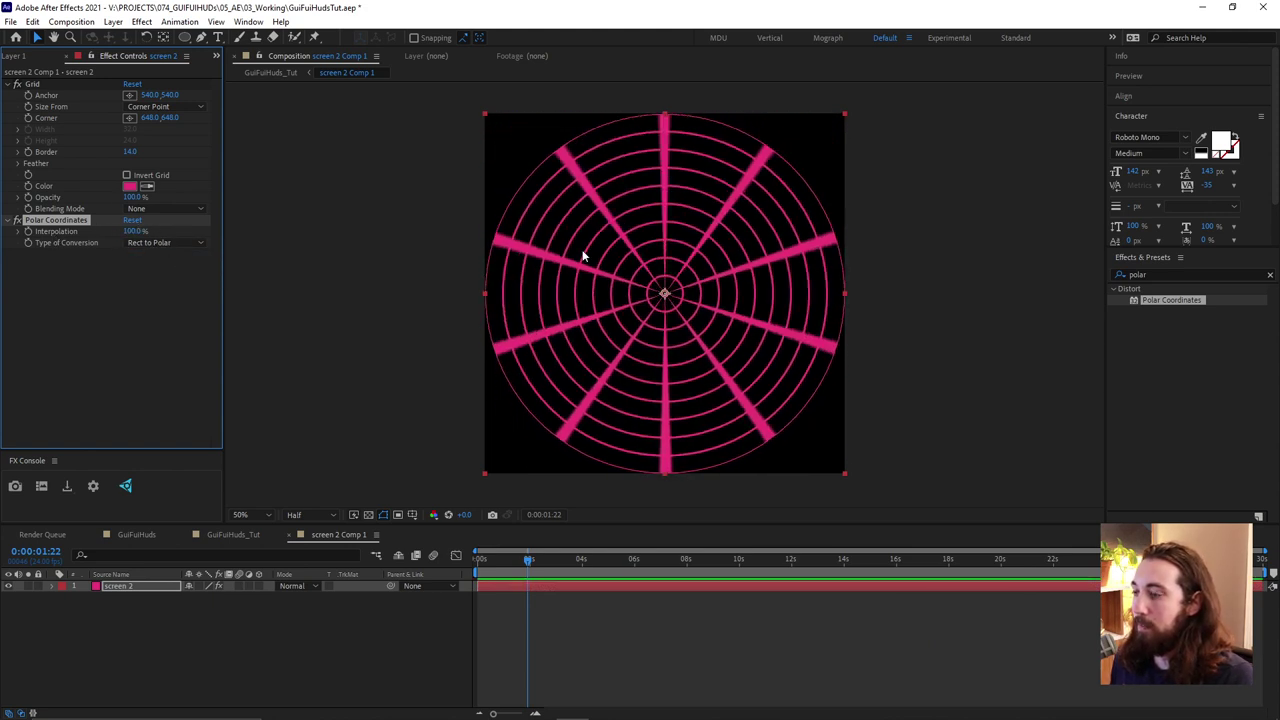
# Scale the screen 2 layer up to 143% so the radar grid fills the composition
pyautogui.click(650, 309)
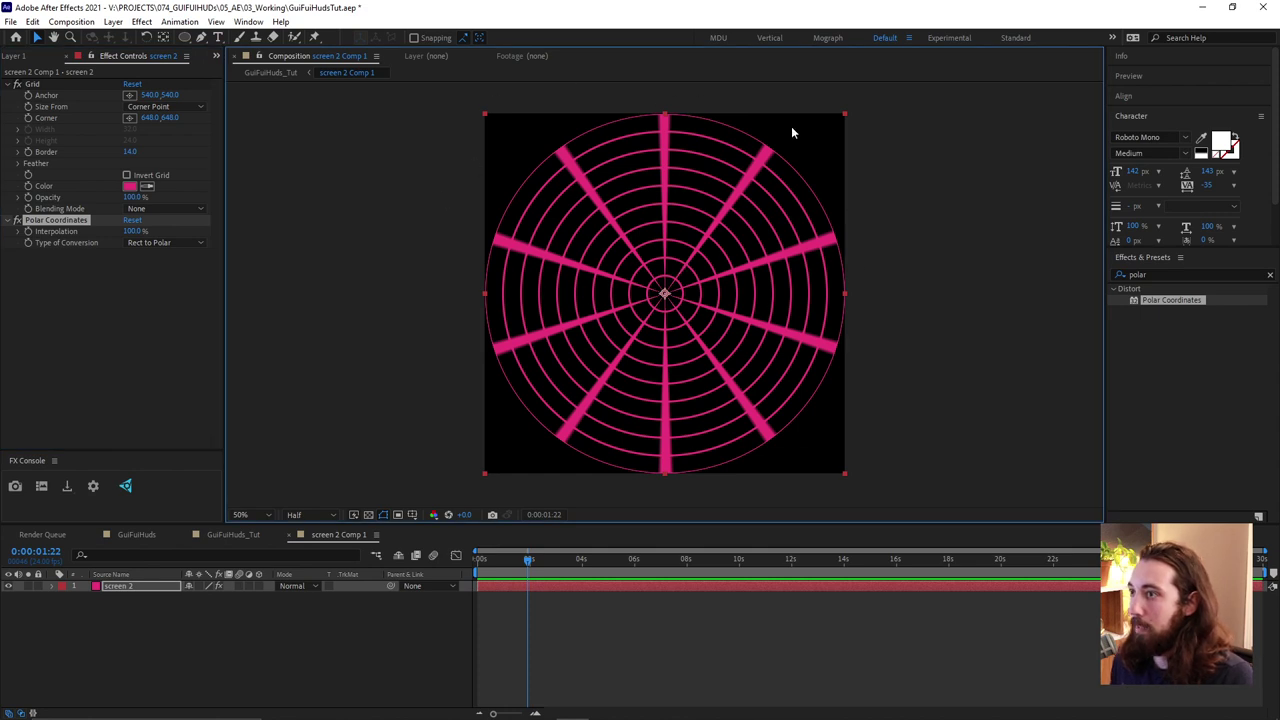
pyautogui.press('s')
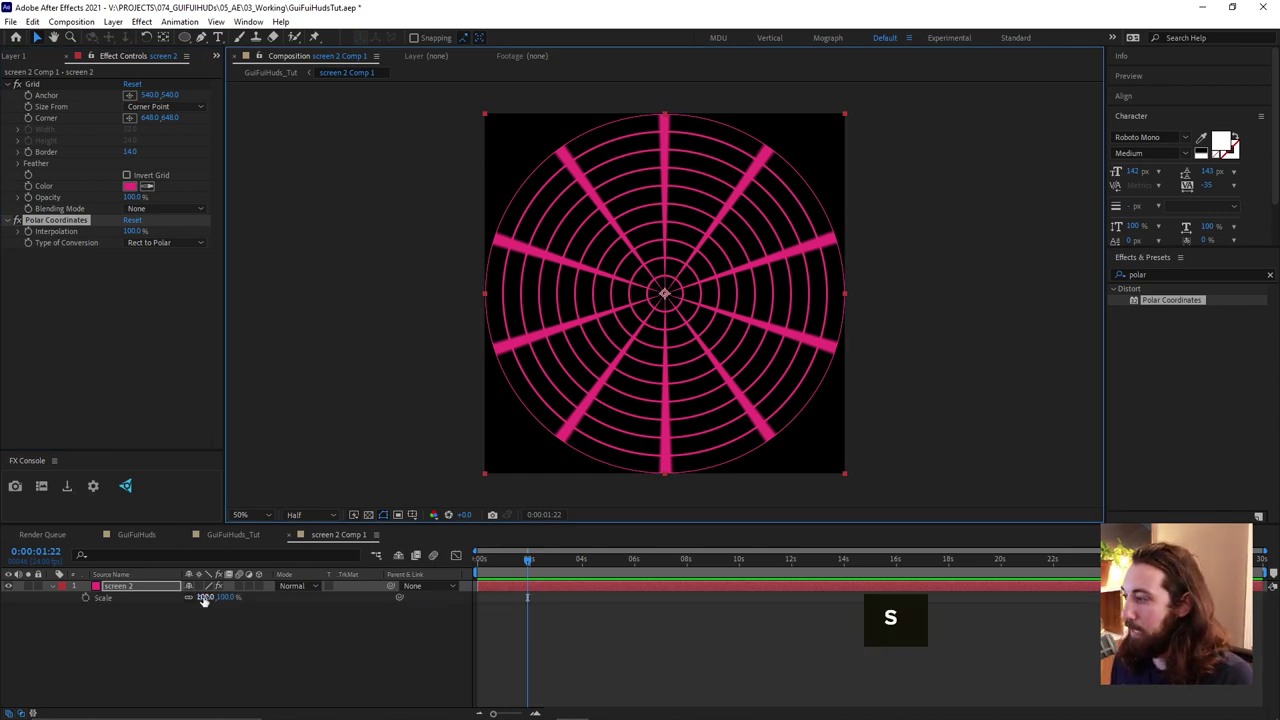
pyautogui.moveTo(205, 597); pyautogui.dragTo(236, 597)
pyautogui.click(578, 660)
pyautogui.click(558, 648)
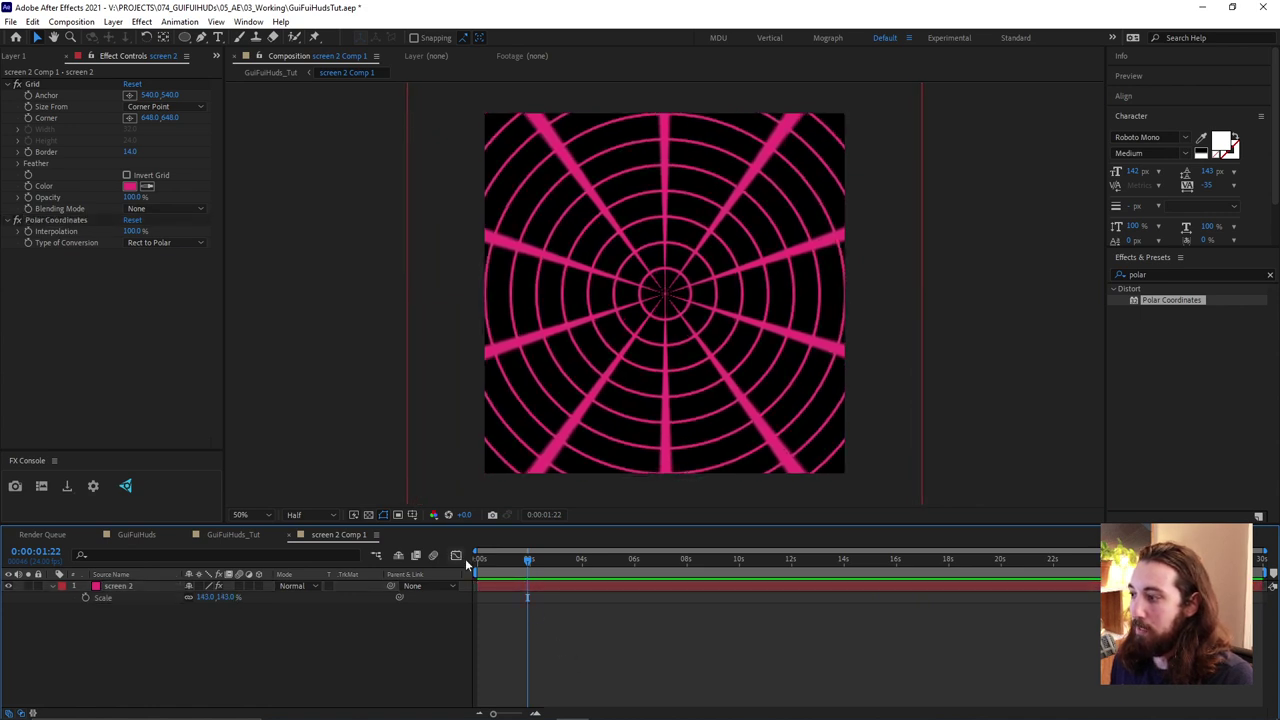
# Set the composition preview resolution to Full and view the composition at 50% magnification
pyautogui.press('/')
pyautogui.click(300, 515)
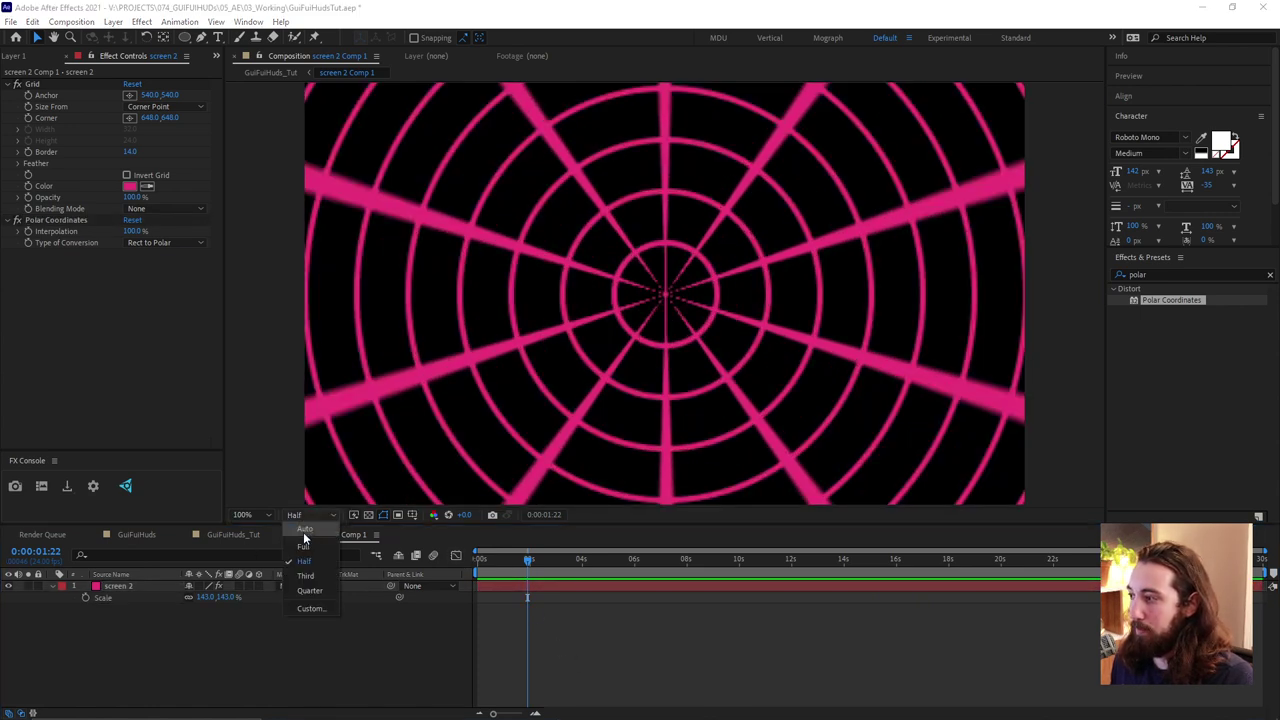
pyautogui.click(305, 546)
pyautogui.press(',')
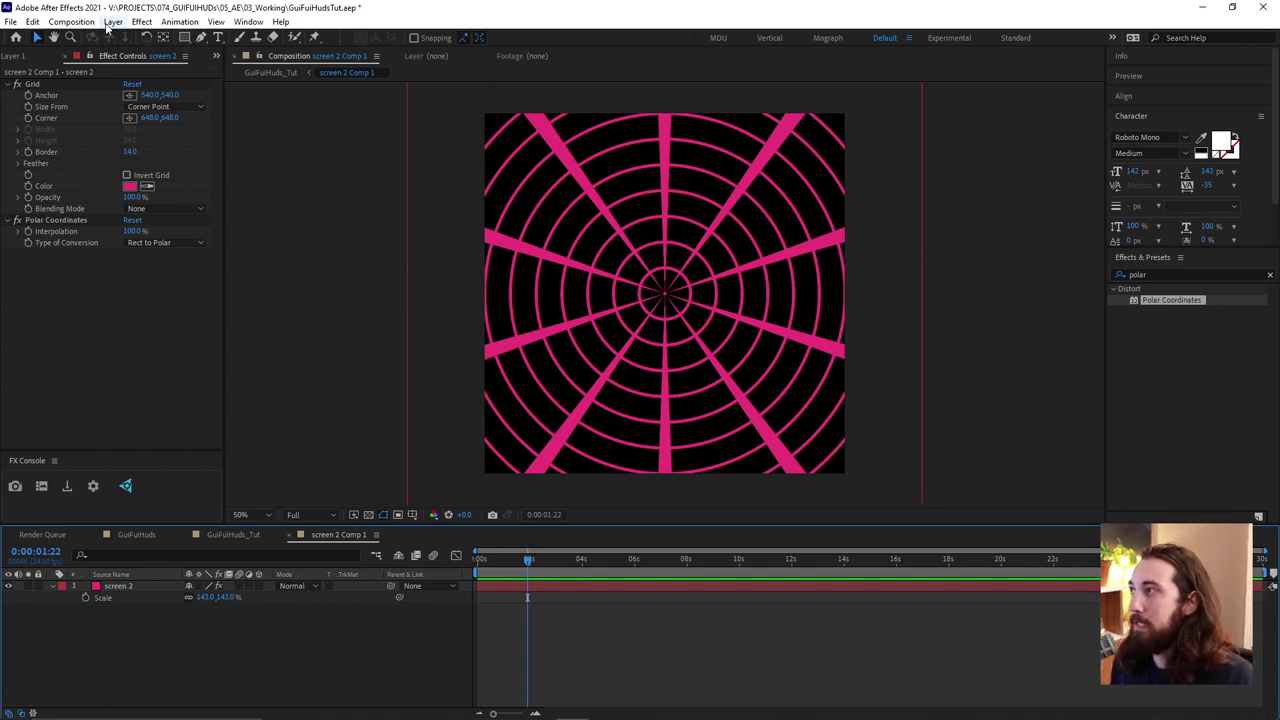
# Draw a rectangle shape covering the whole composition with a radial gradient fill in Normal mode at 100% opacity
pyautogui.click(185, 38)
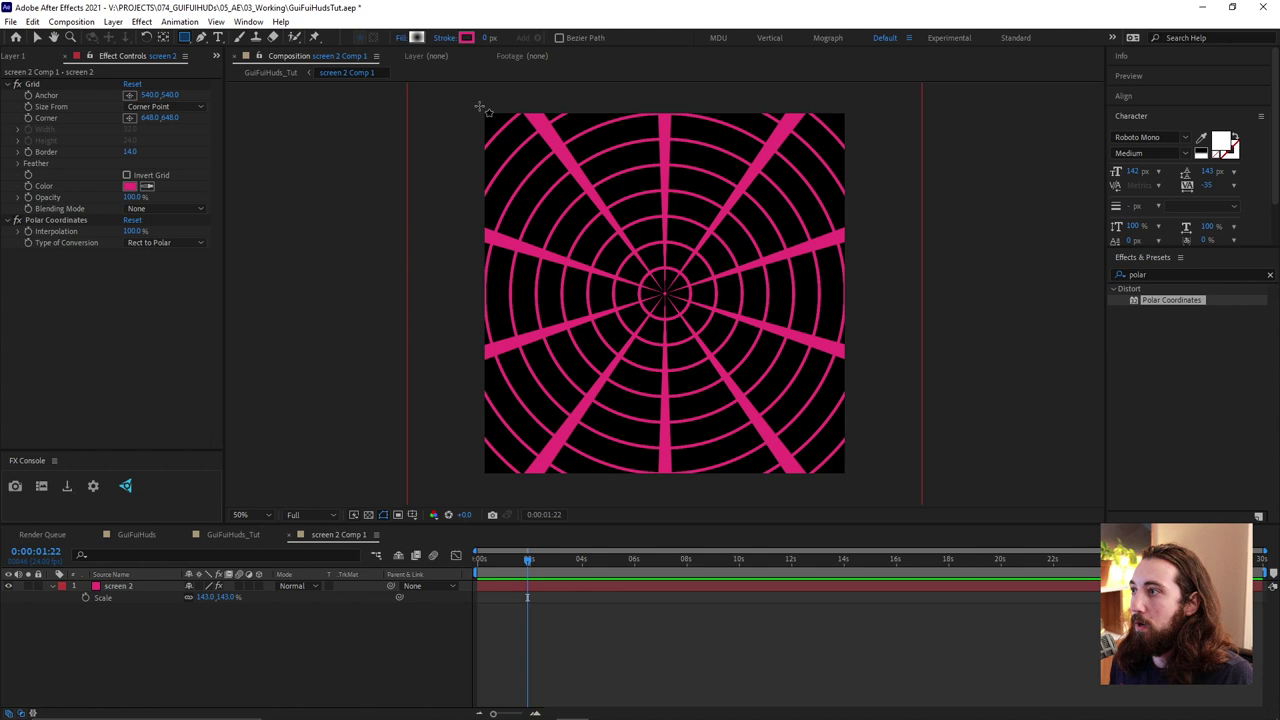
pyautogui.click(400, 38)
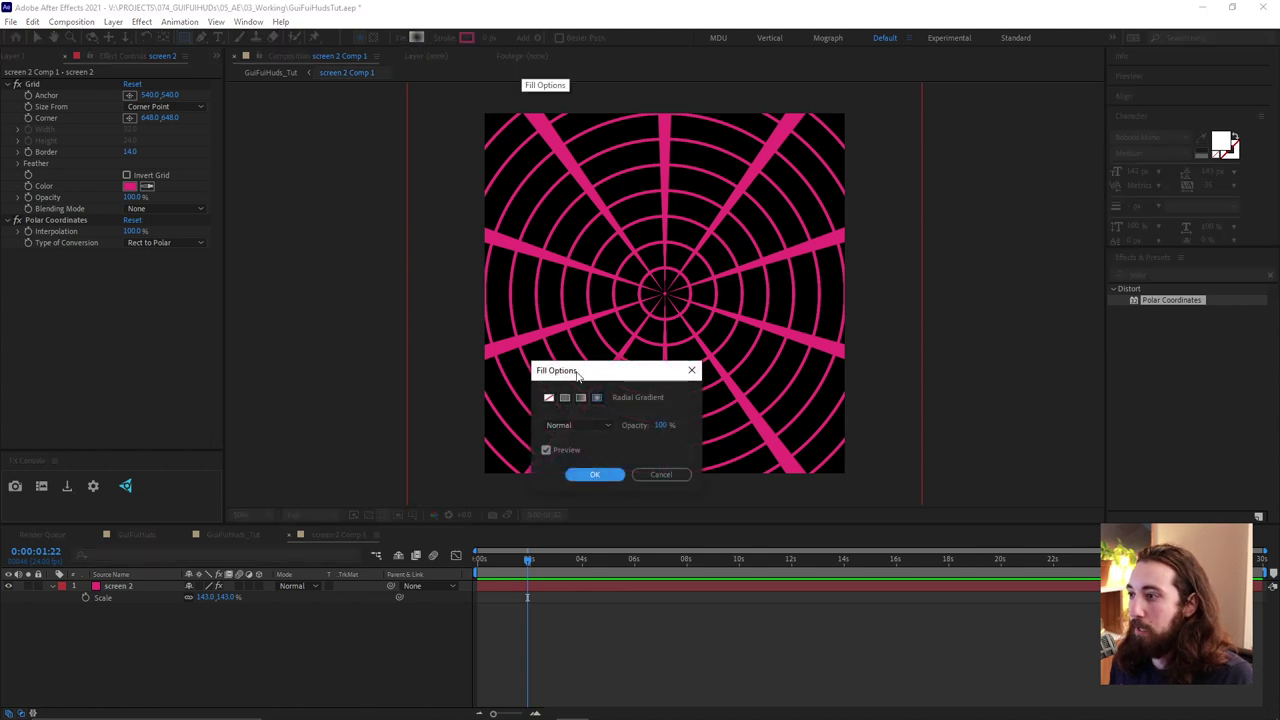
pyautogui.moveTo(589, 370); pyautogui.dragTo(573, 313)
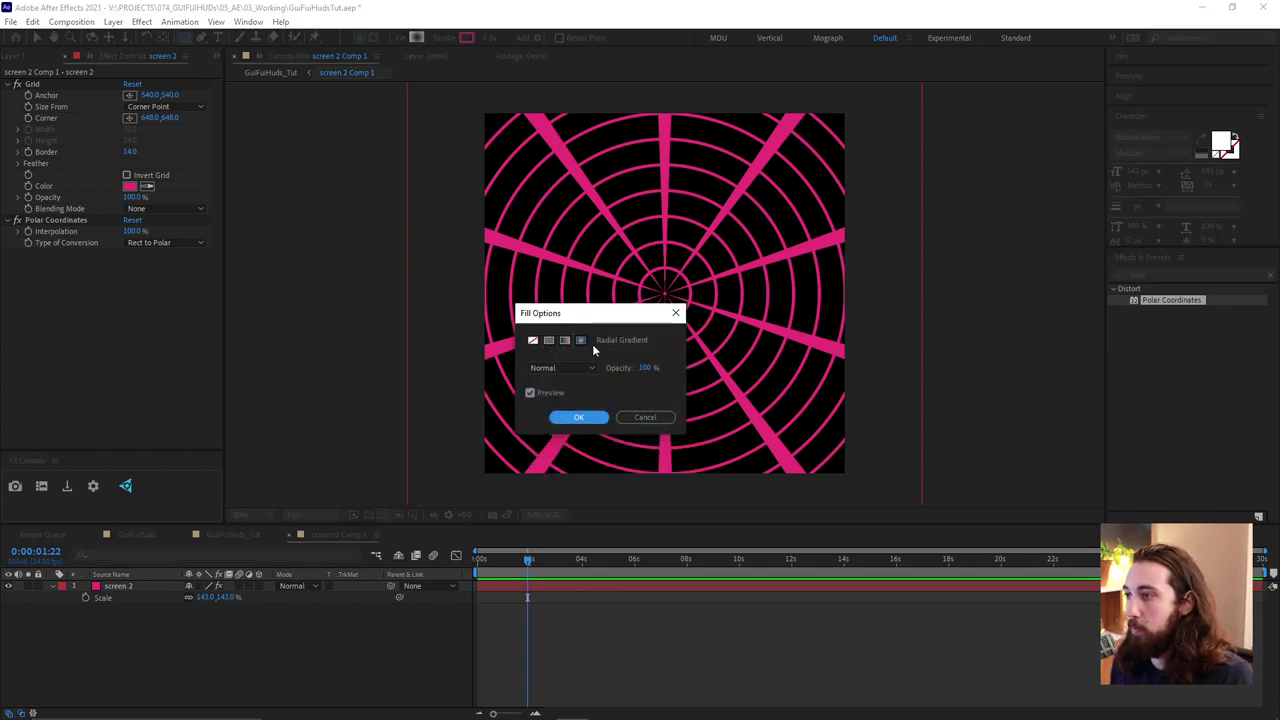
pyautogui.click(582, 418)
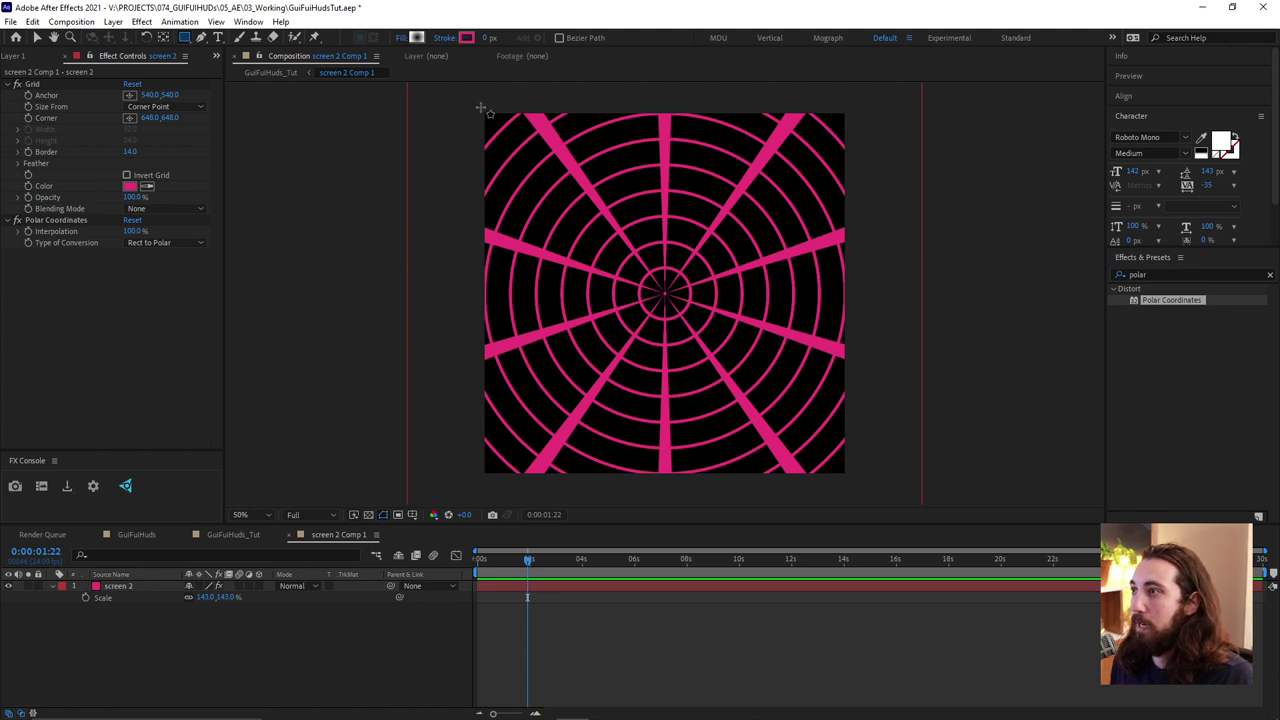
pyautogui.moveTo(481, 107)
pyautogui.mouseDown()
pyautogui.moveTo(820, 451)
pyautogui.moveTo(849, 454)
pyautogui.mouseUp()
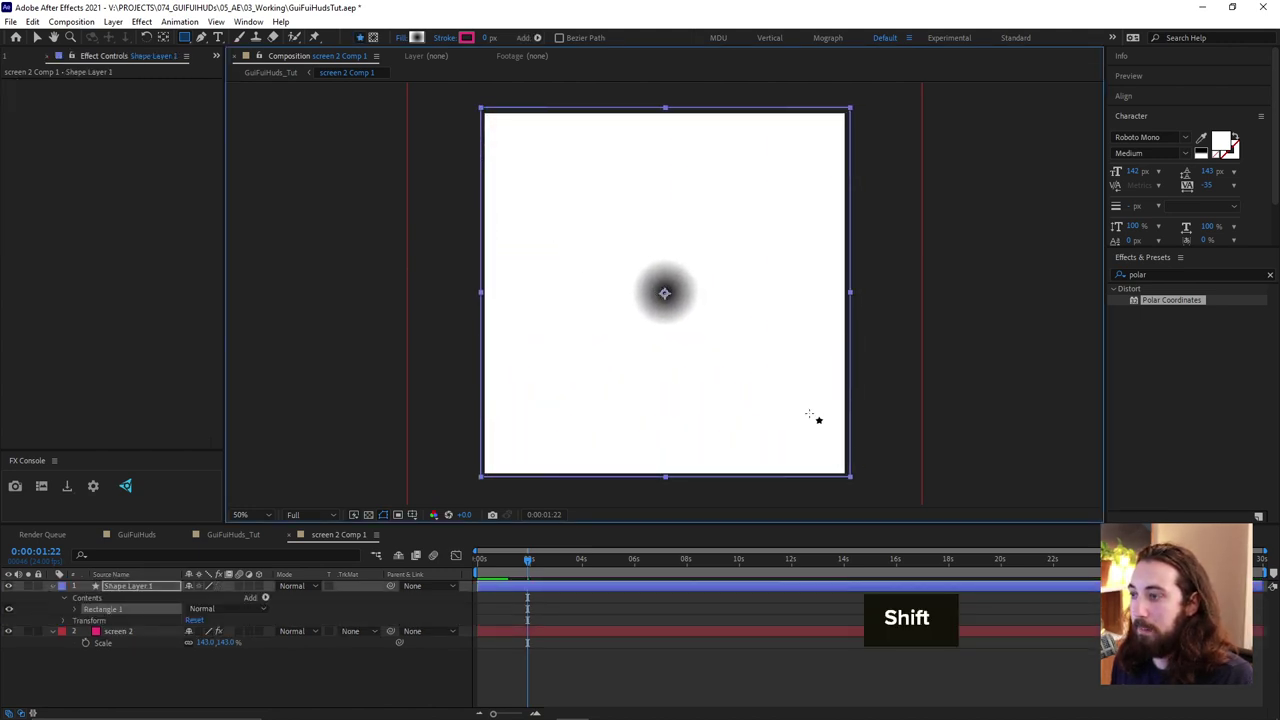
# Set both colour stops of the rectangle's radial gradient to pink E83579, sampled from the screen 2 layer's swatch
pyautogui.click(418, 38)
pyautogui.moveTo(951, 208)
pyautogui.mouseDown()
pyautogui.moveTo(940, 177)
pyautogui.moveTo(949, 188)
pyautogui.mouseUp()
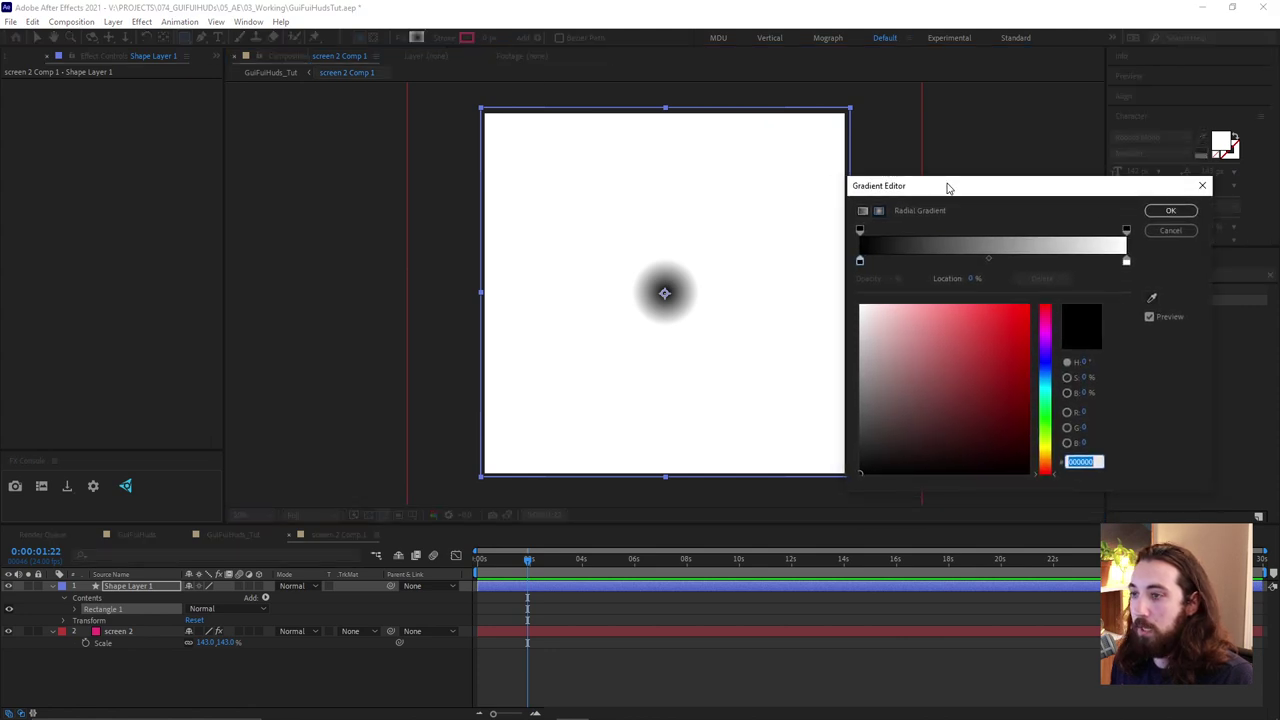
pyautogui.click(860, 264)
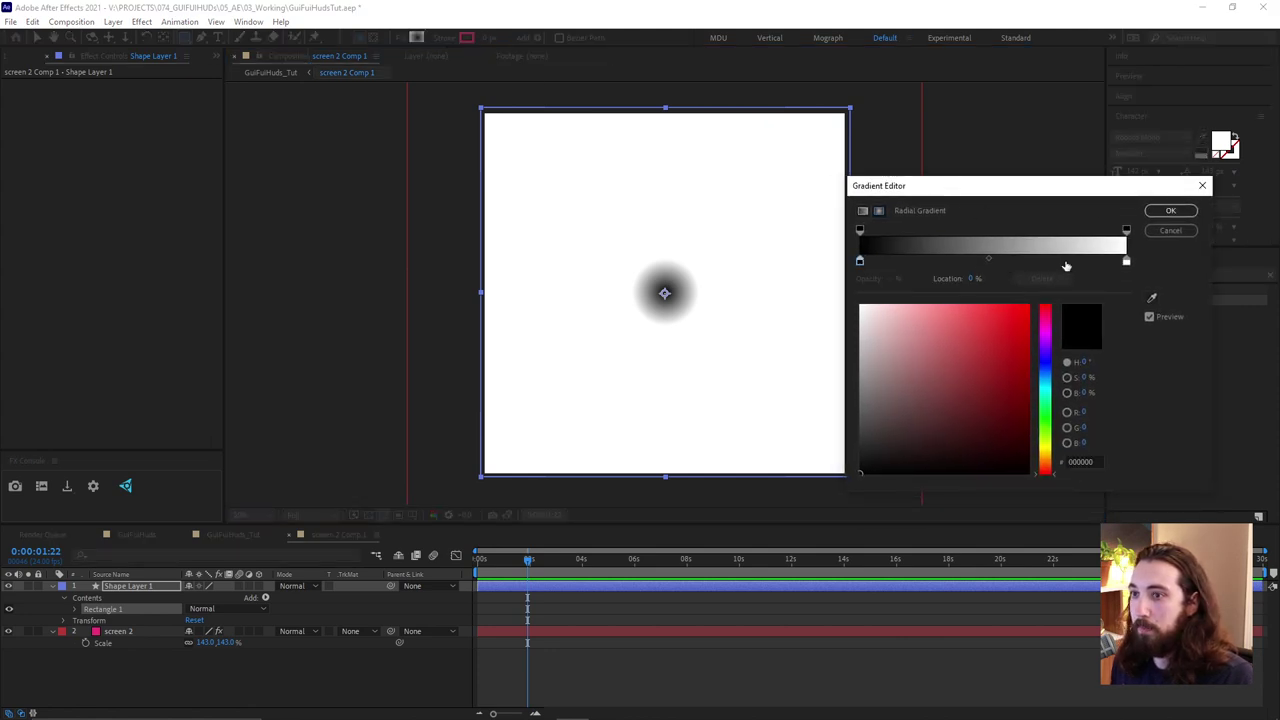
pyautogui.click(1151, 298)
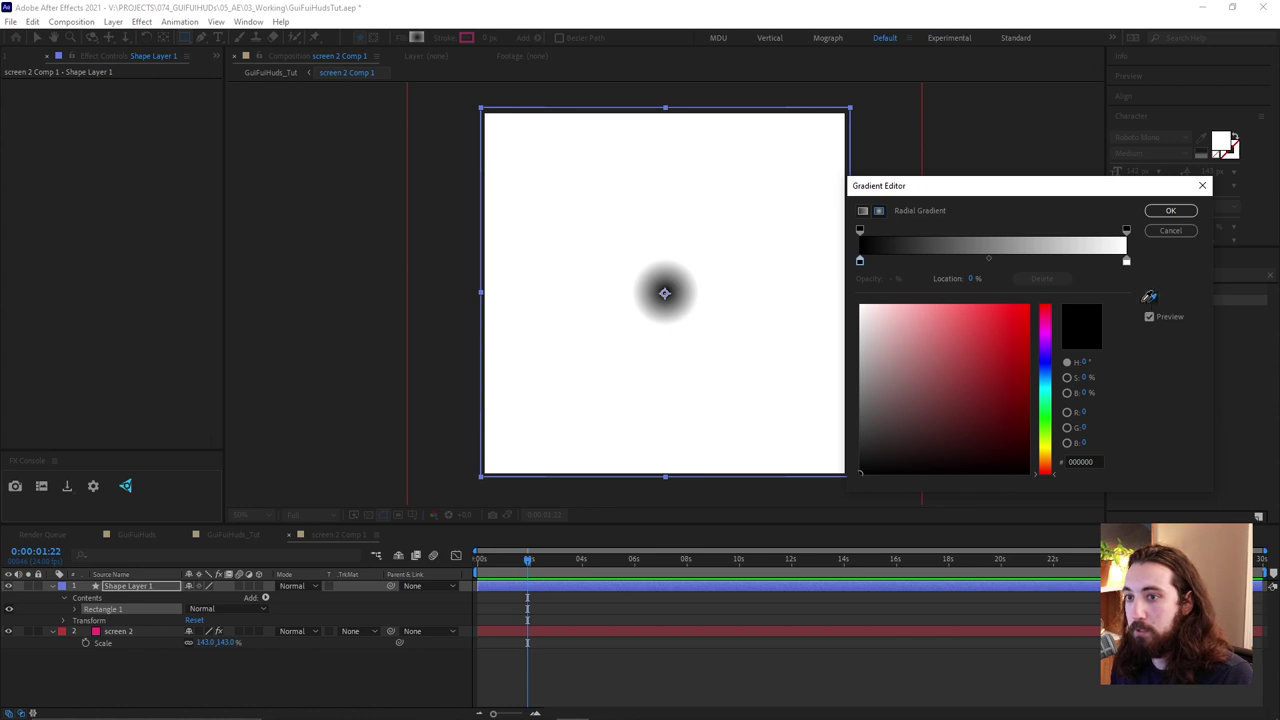
pyautogui.click(96, 632)
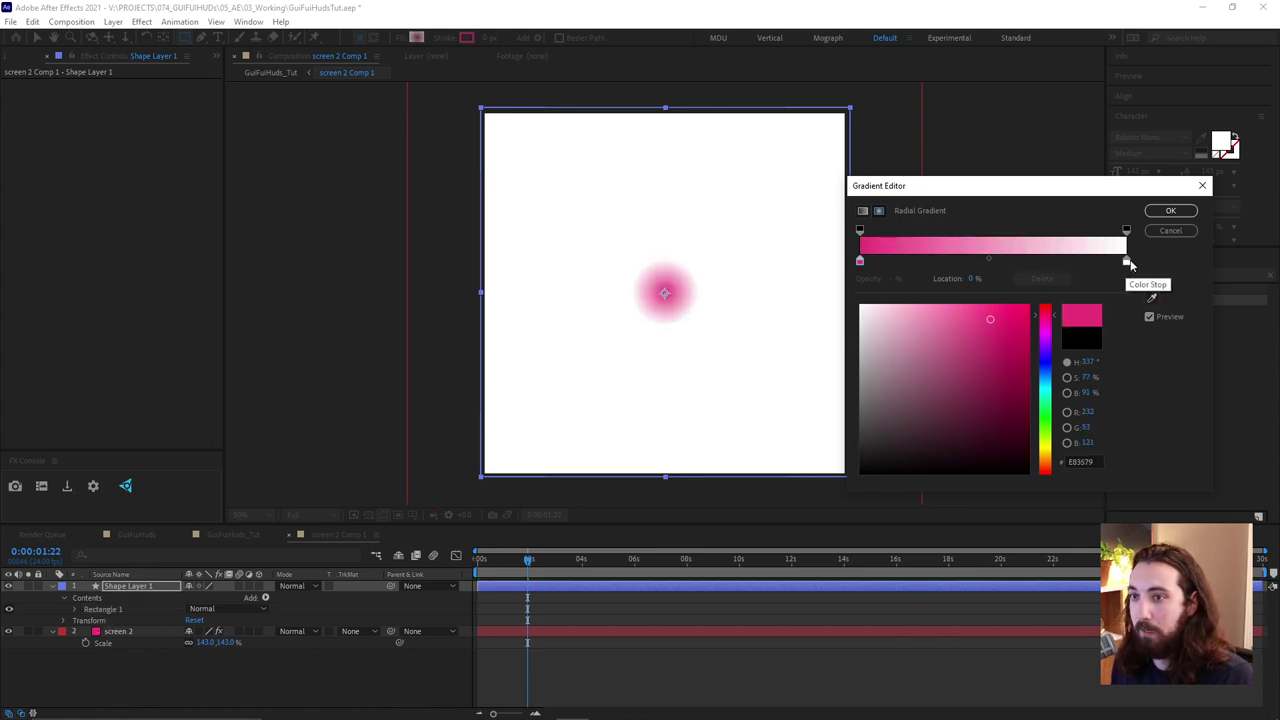
pyautogui.click(1126, 261)
pyautogui.click(1151, 297)
pyautogui.click(80, 598)
pyautogui.click(96, 632)
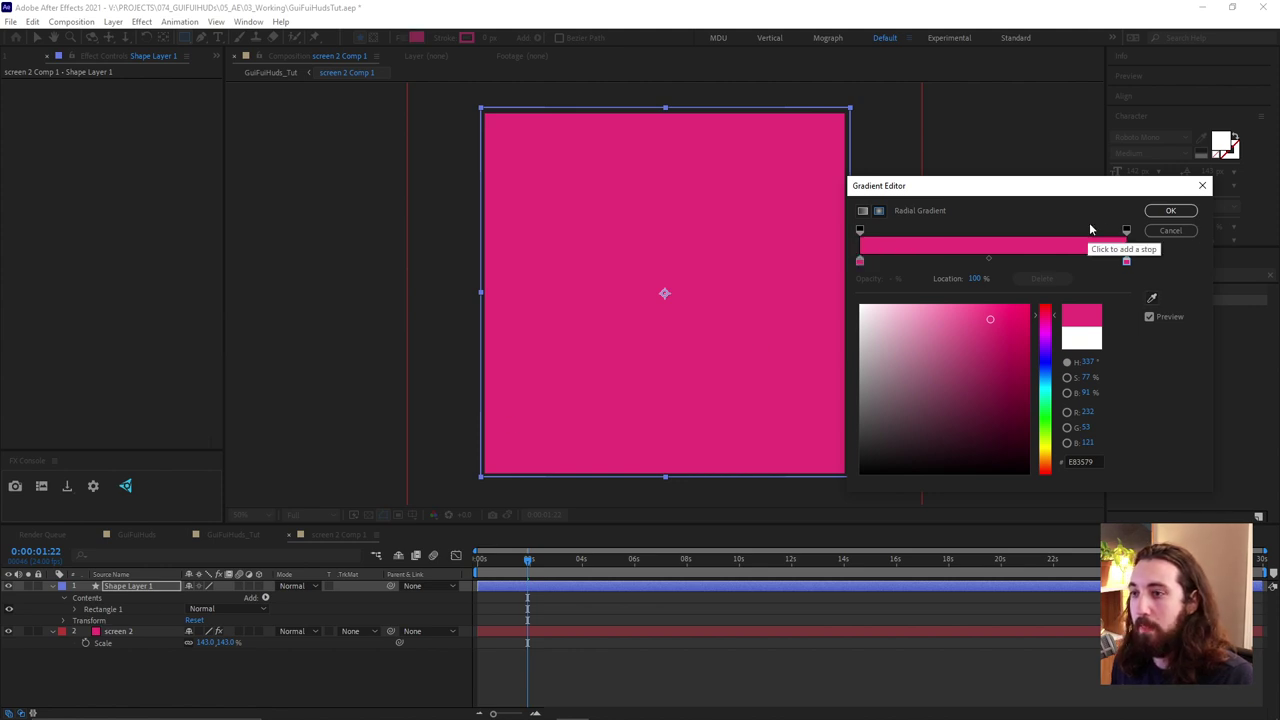
# Set the opacity of the gradient's end stop to 0% and accept the gradient
pyautogui.click(1127, 231)
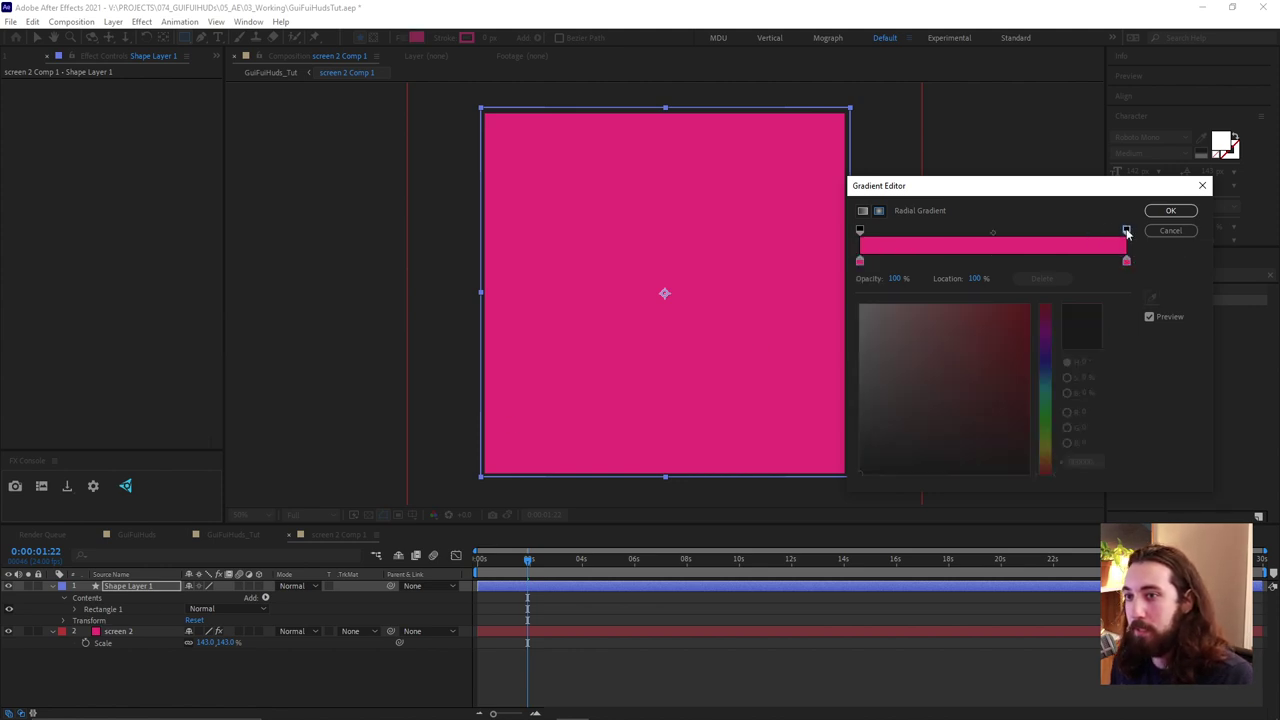
pyautogui.moveTo(894, 279); pyautogui.dragTo(786, 281)
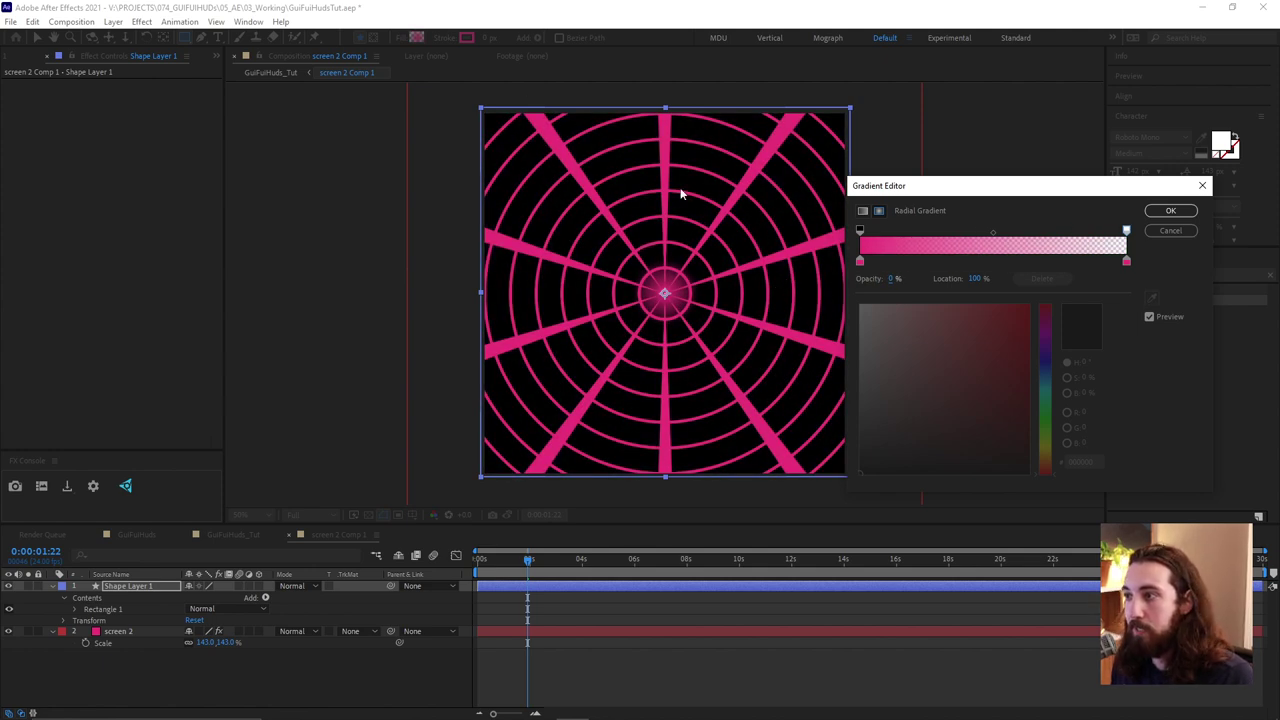
pyautogui.click(1170, 210)
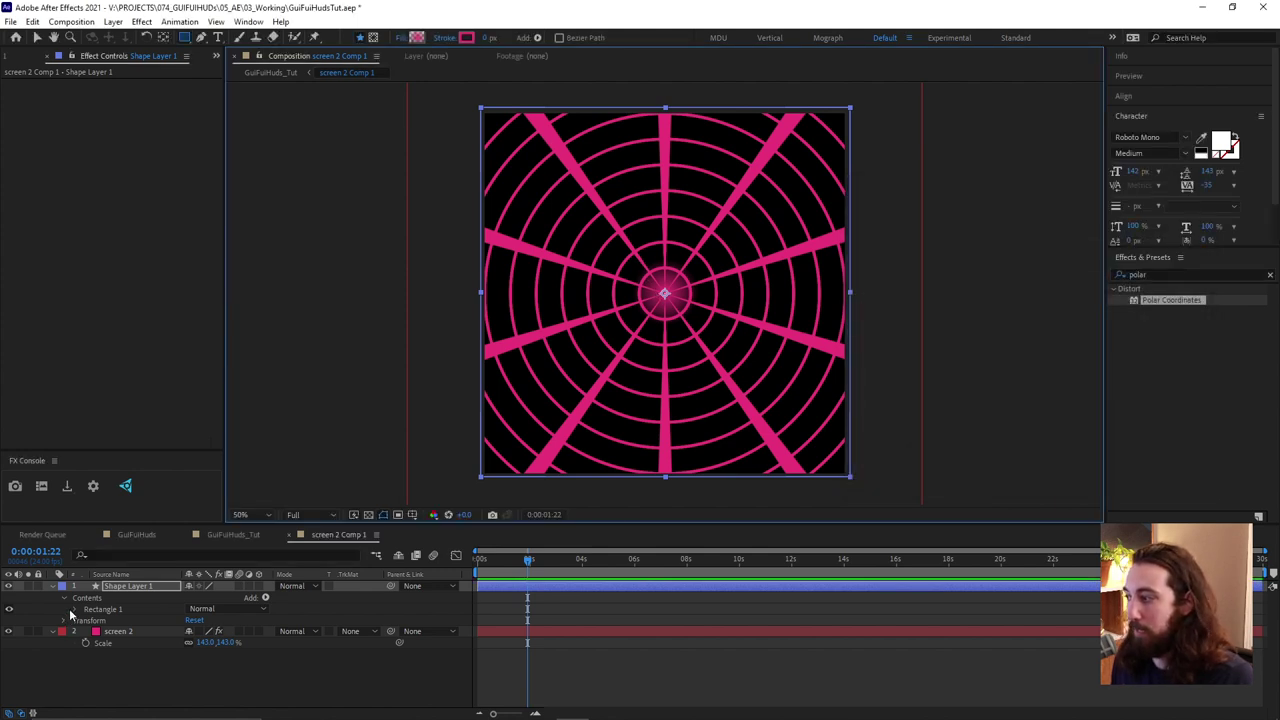
# Enlarge the rectangle's radial gradient by setting Gradient Fill 1's End Point to 100.0, 389.0
pyautogui.click(73, 609)
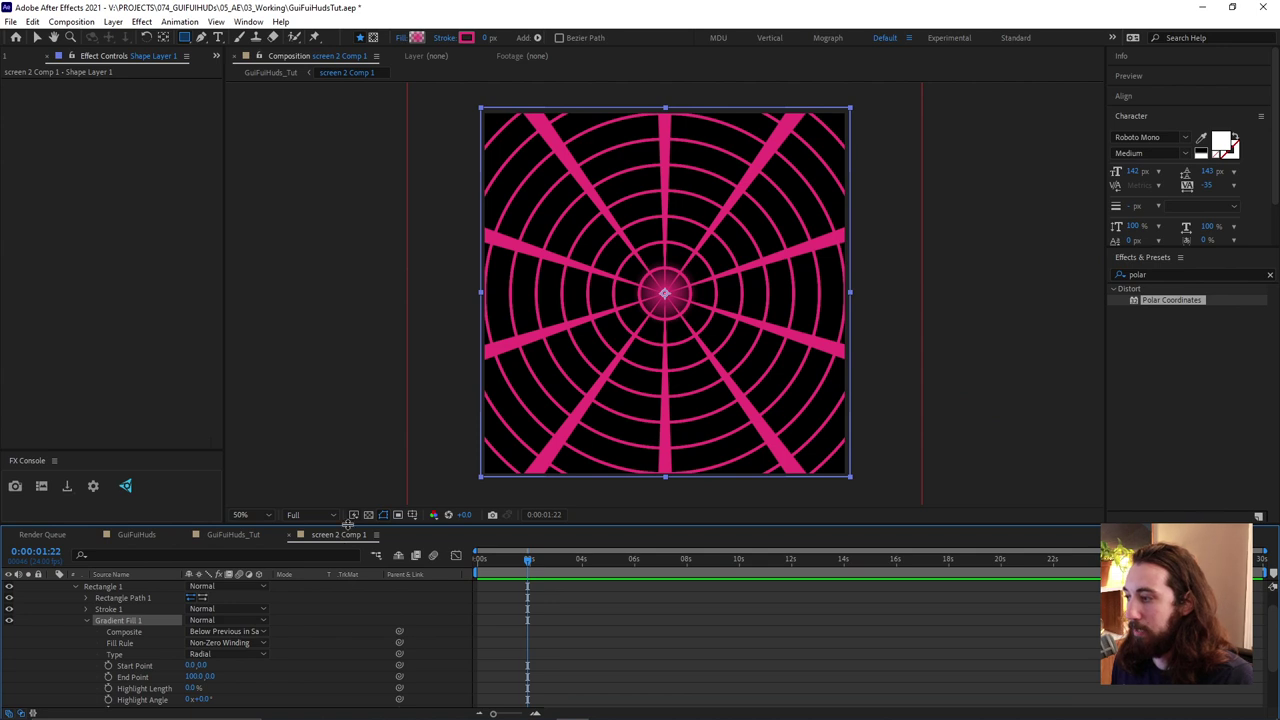
pyautogui.moveTo(348, 524); pyautogui.dragTo(348, 409)
pyautogui.click(146, 572)
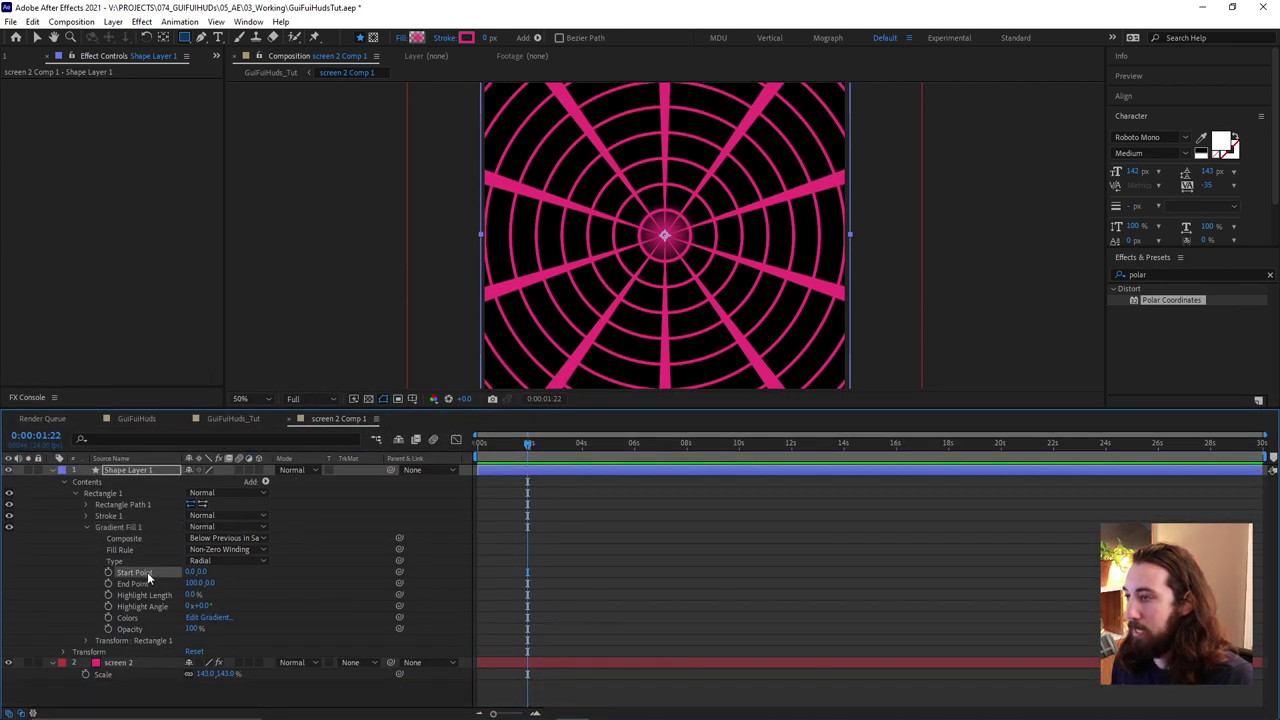
pyautogui.moveTo(602, 288); pyautogui.dragTo(586, 252)
pyautogui.click(129, 528)
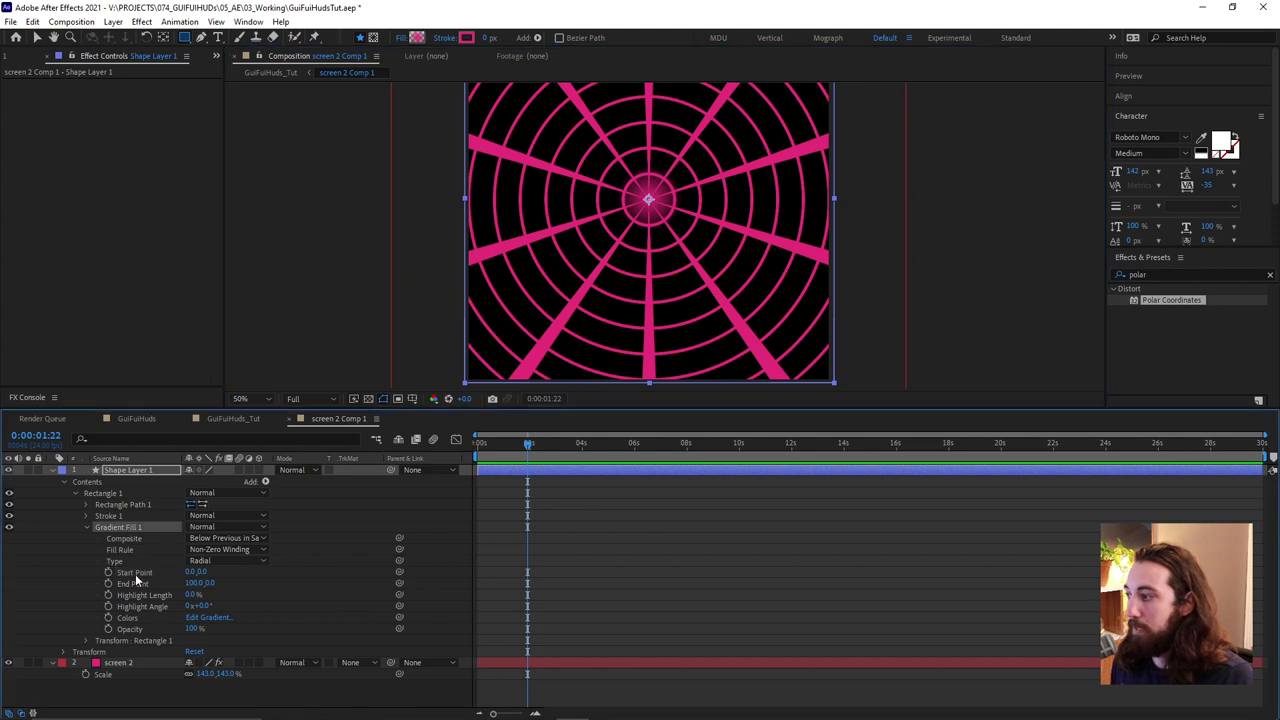
pyautogui.click(138, 574)
pyautogui.moveTo(207, 571); pyautogui.dragTo(440, 607)
pyautogui.hotkey('ctrl', 'z')
pyautogui.moveTo(729, 178); pyautogui.dragTo(719, 222)
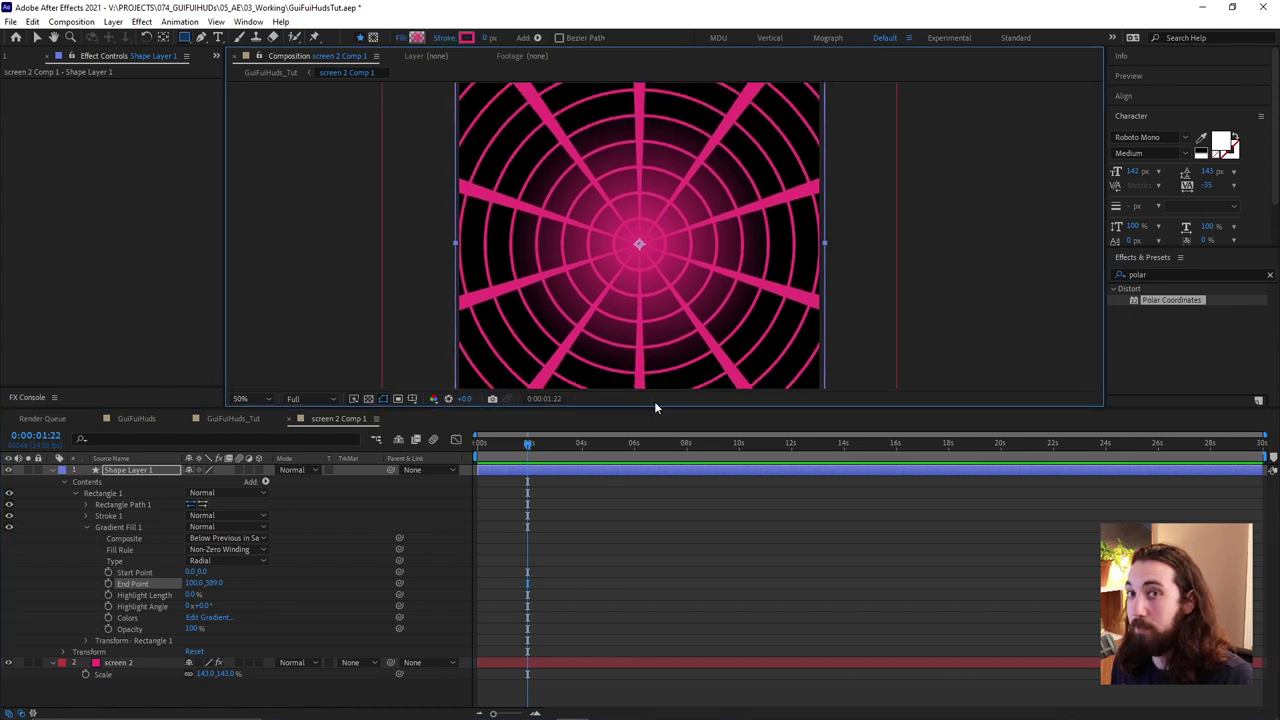
pyautogui.moveTo(655, 406); pyautogui.dragTo(655, 508)
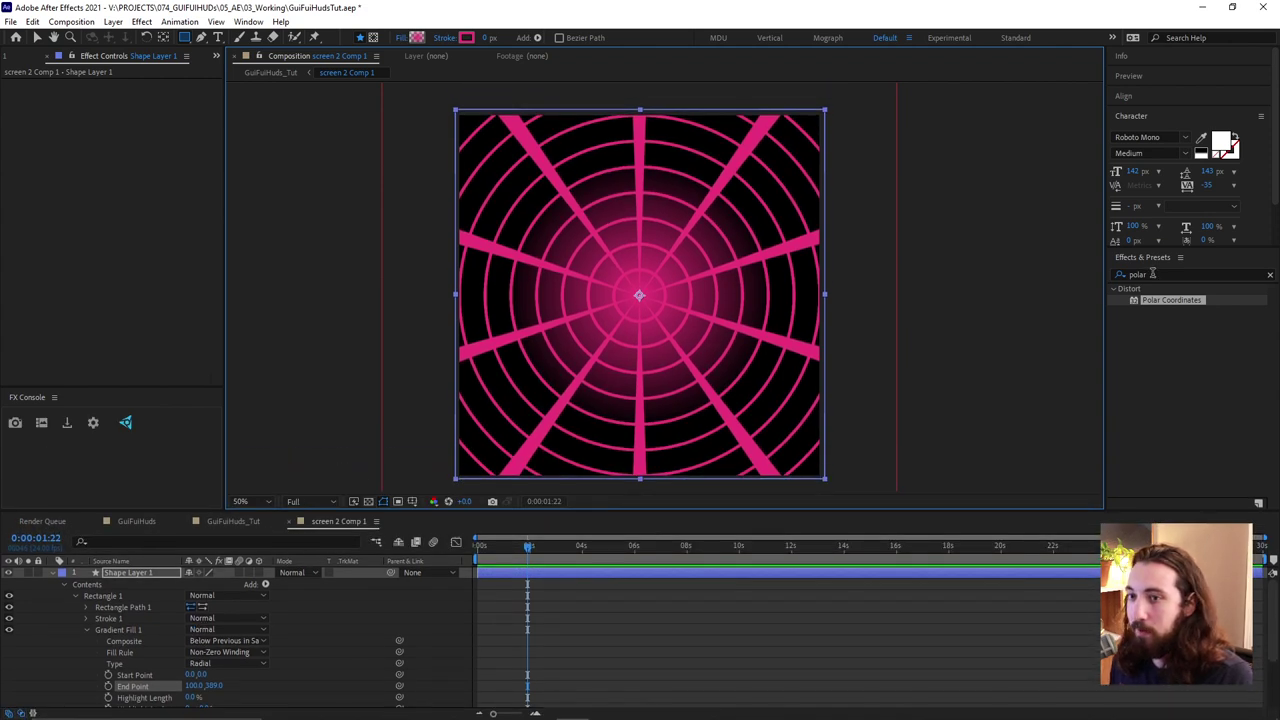
# Apply the Radial Wipe effect to Shape Layer 1 and set Transition Completion to 90%
pyautogui.click(1166, 273)
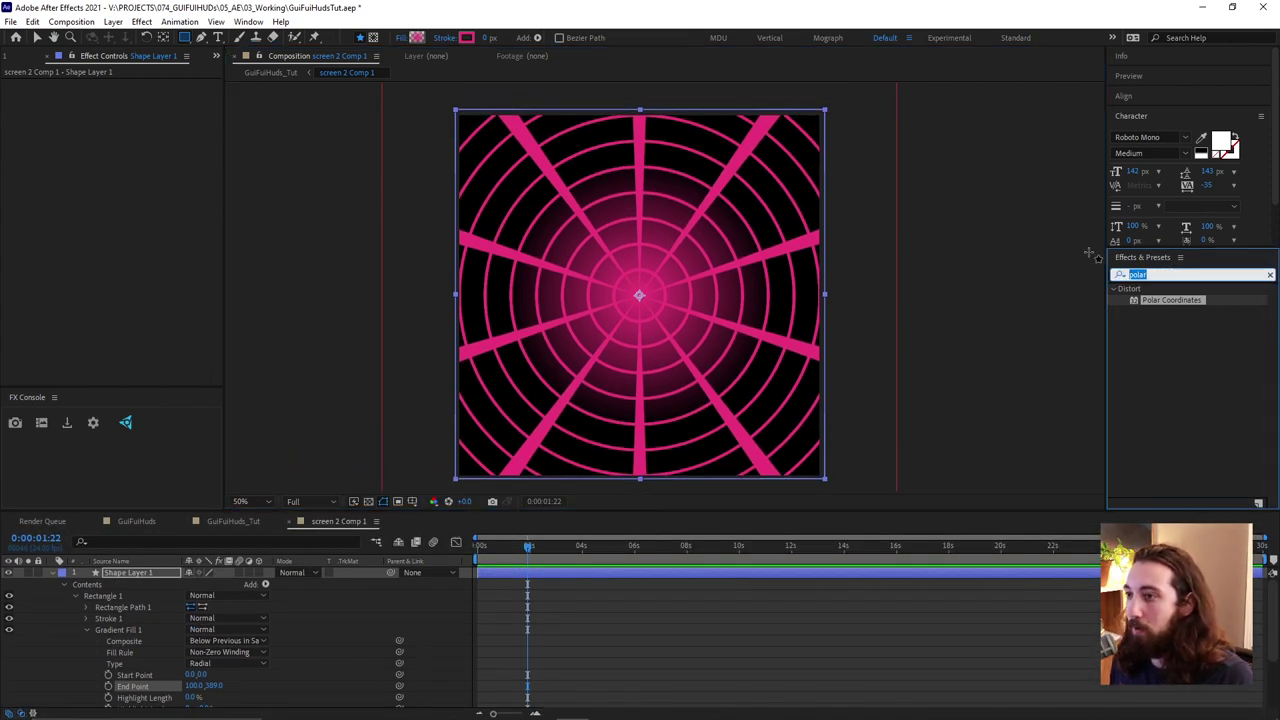
pyautogui.write('radial w')
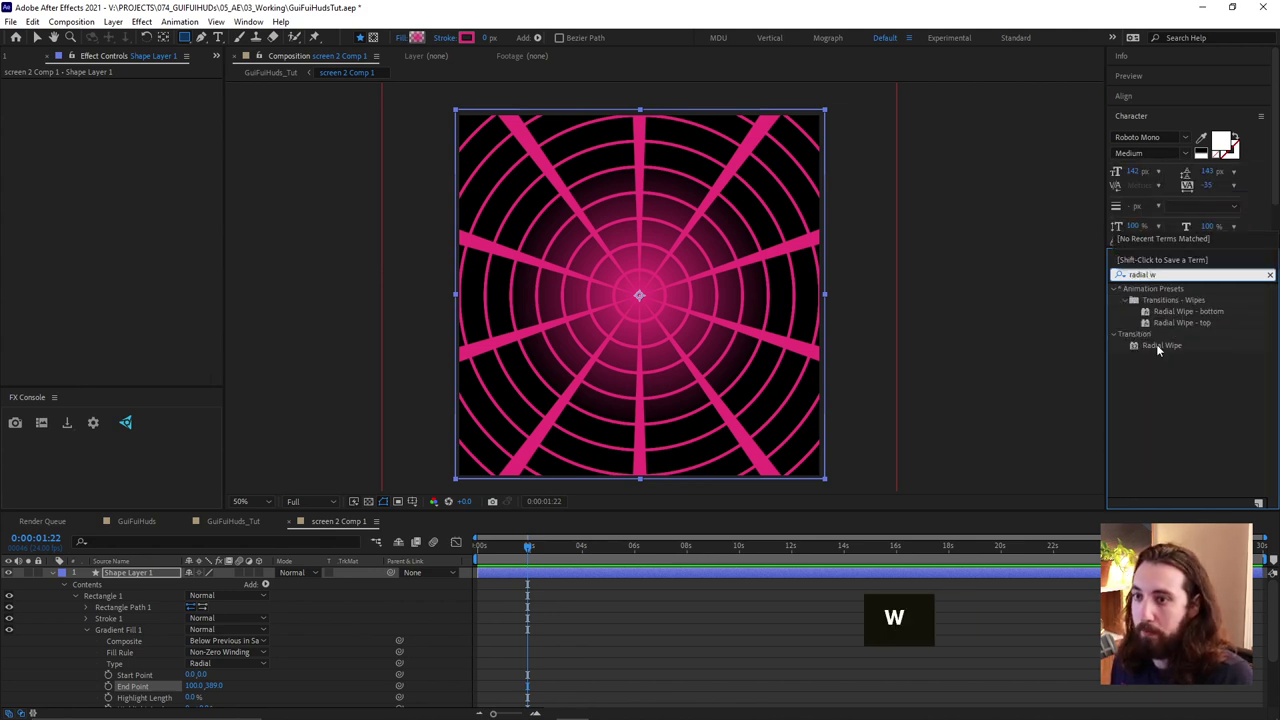
pyautogui.doubleClick(1157, 344)
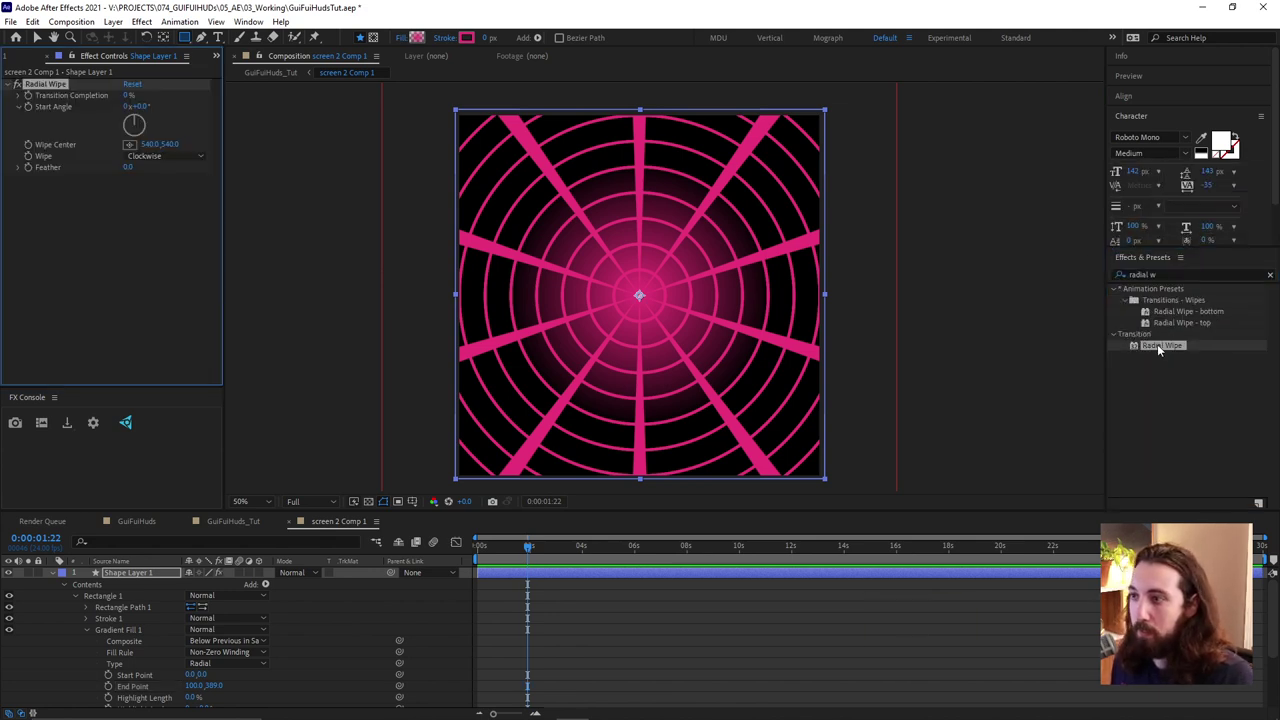
pyautogui.moveTo(126, 95); pyautogui.dragTo(222, 116)
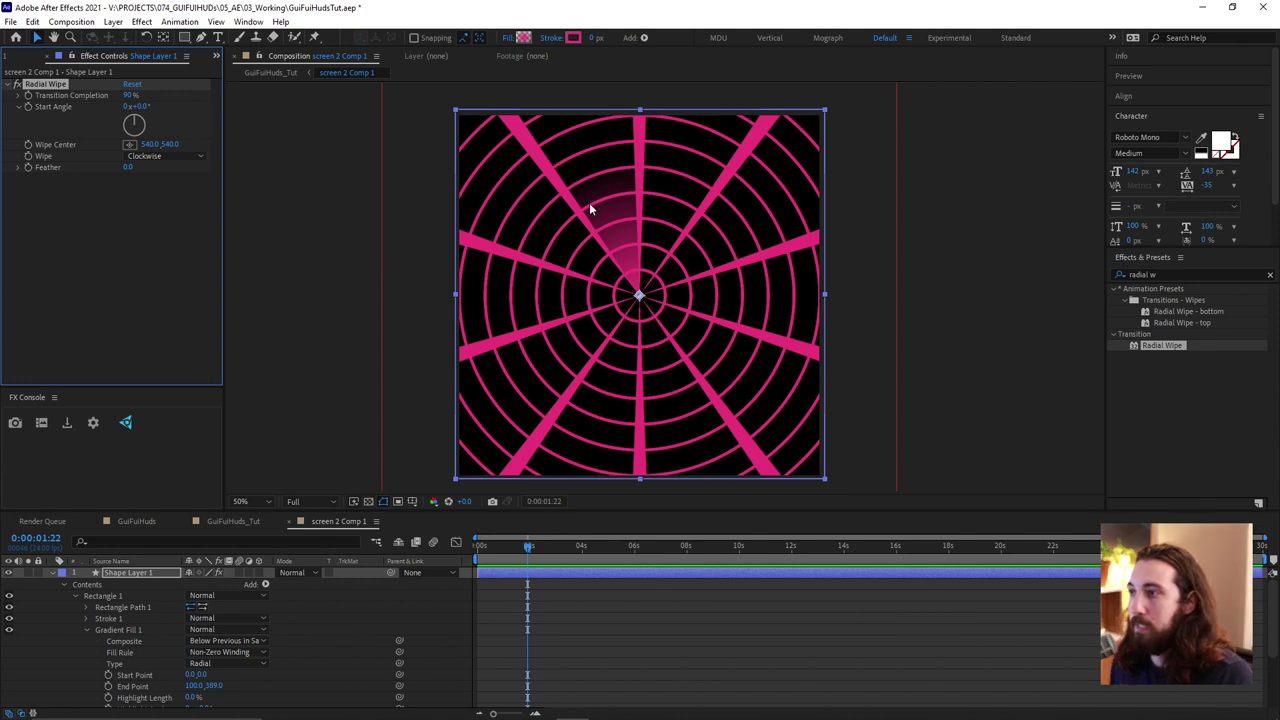
# Go to 0:00:00:00 and add the expression time*-75 to the Radial Wipe's Start Angle
pyautogui.moveTo(485, 547); pyautogui.dragTo(422, 551)
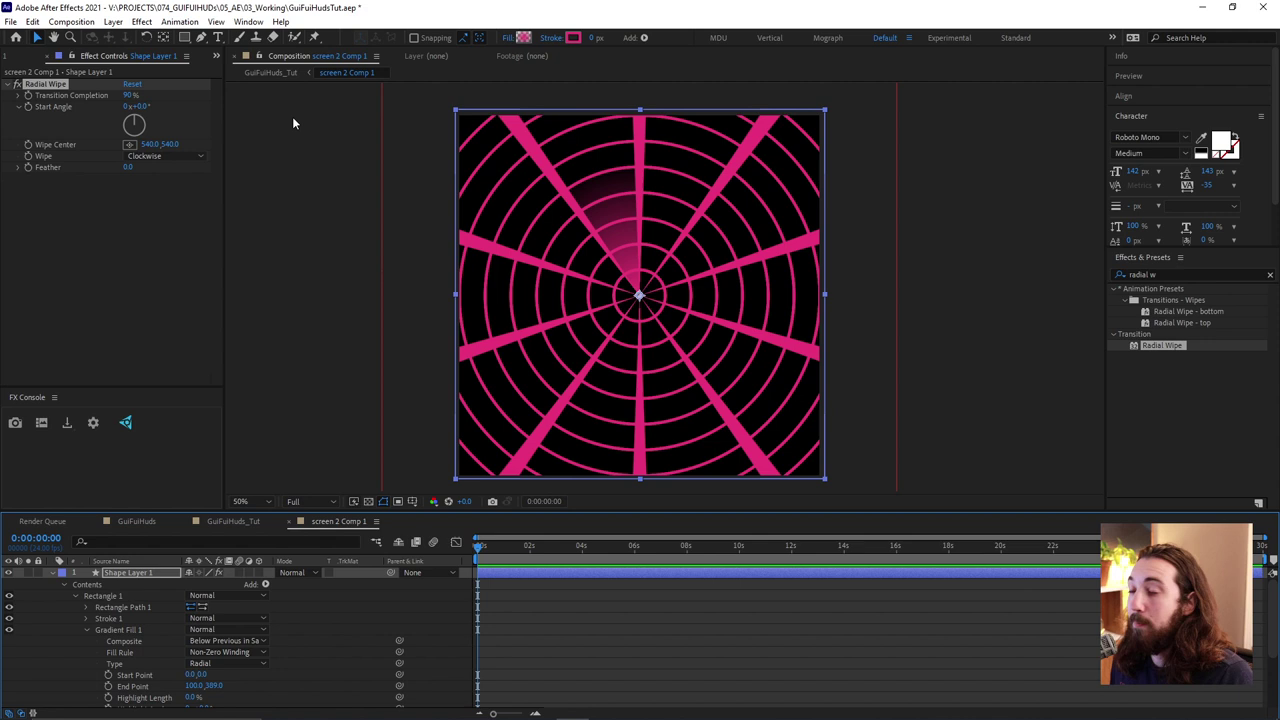
pyautogui.keyDown('alt'); pyautogui.click(29, 107); pyautogui.keyUp('alt')
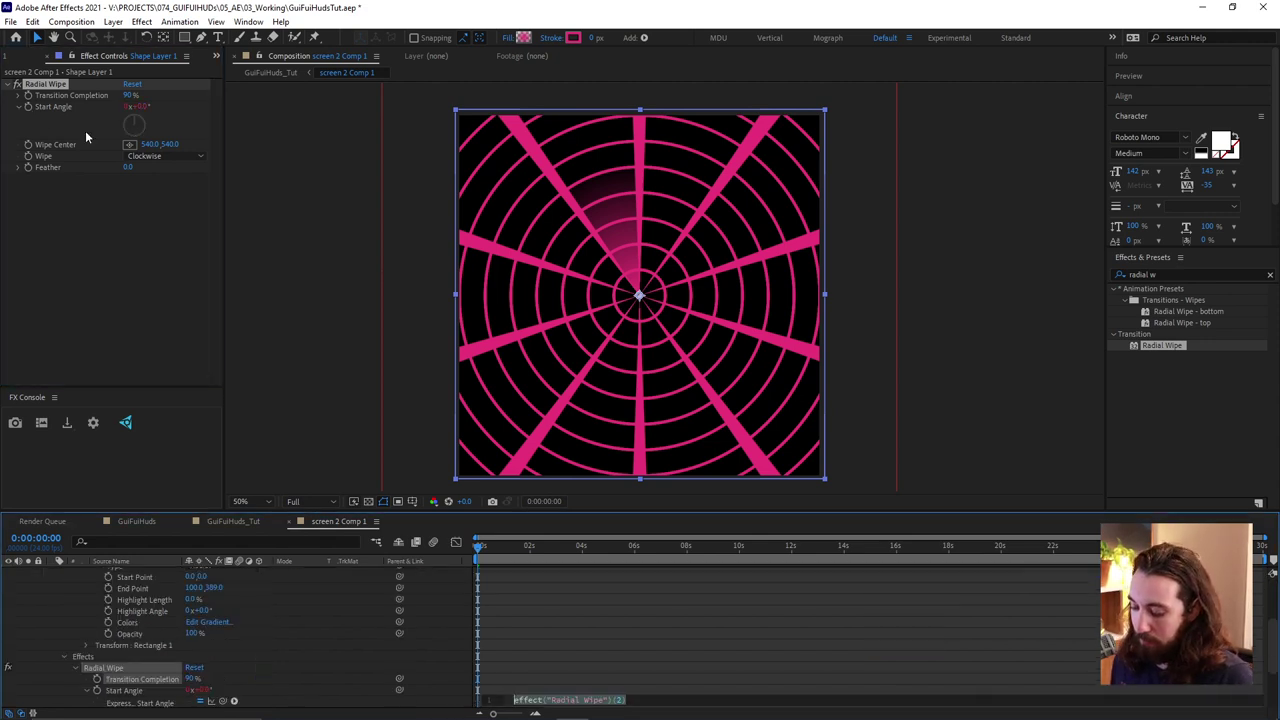
pyautogui.write('time*')
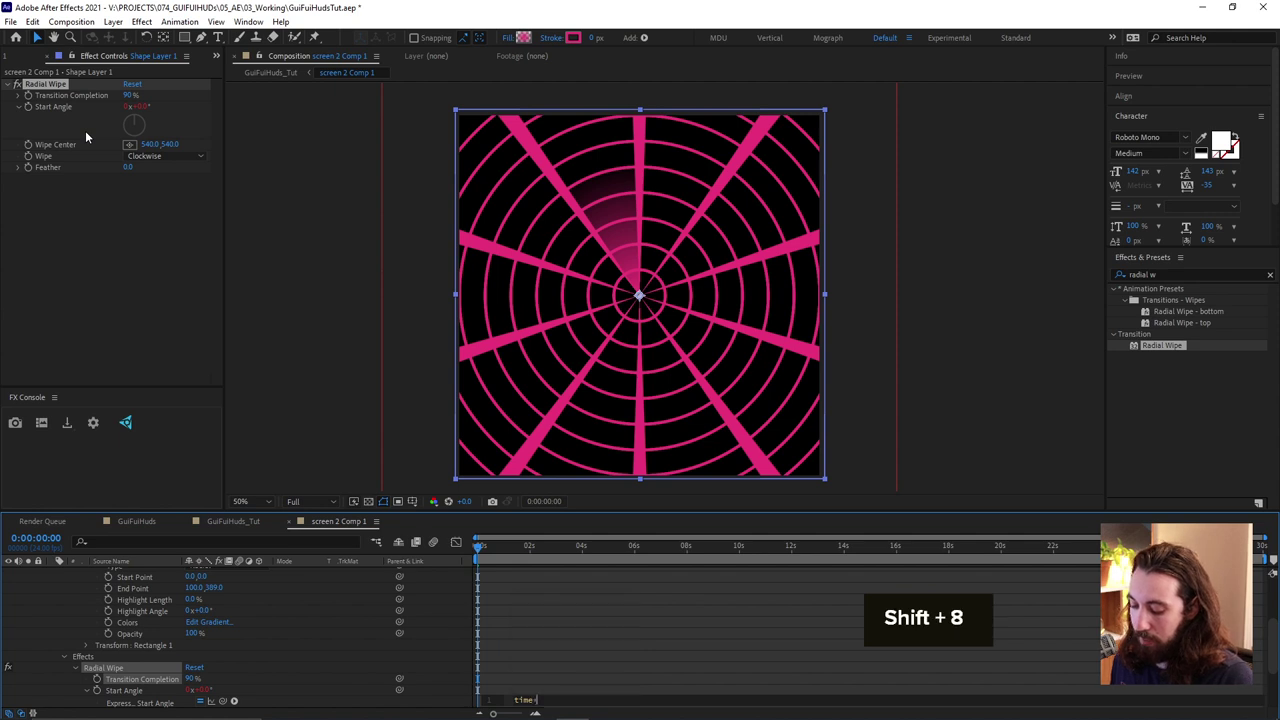
pyautogui.write('-75')
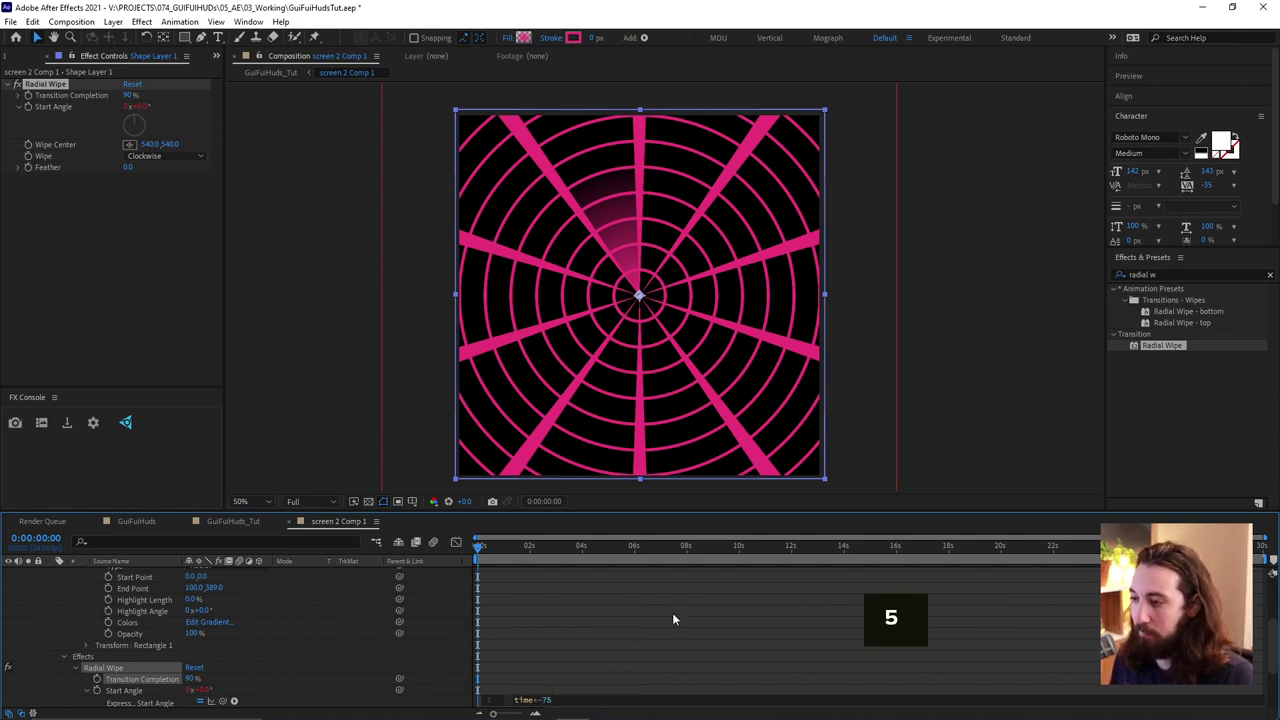
pyautogui.click(672, 612)
# Preview the rotating radar sweep, then collapse Shape Layer 1's properties and go to 0:00:01:10
pyautogui.press('space')
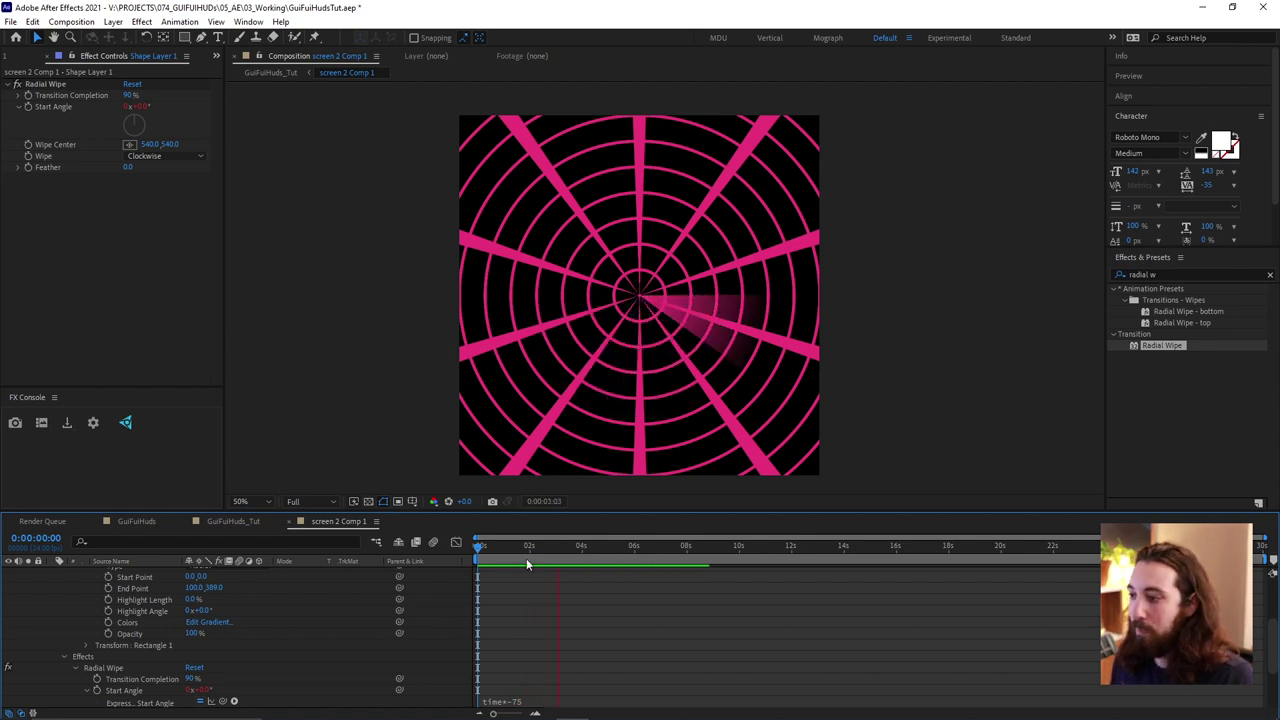
pyautogui.scroll(3, 515, 575)
pyautogui.click(498, 574)
pyautogui.click(485, 548)
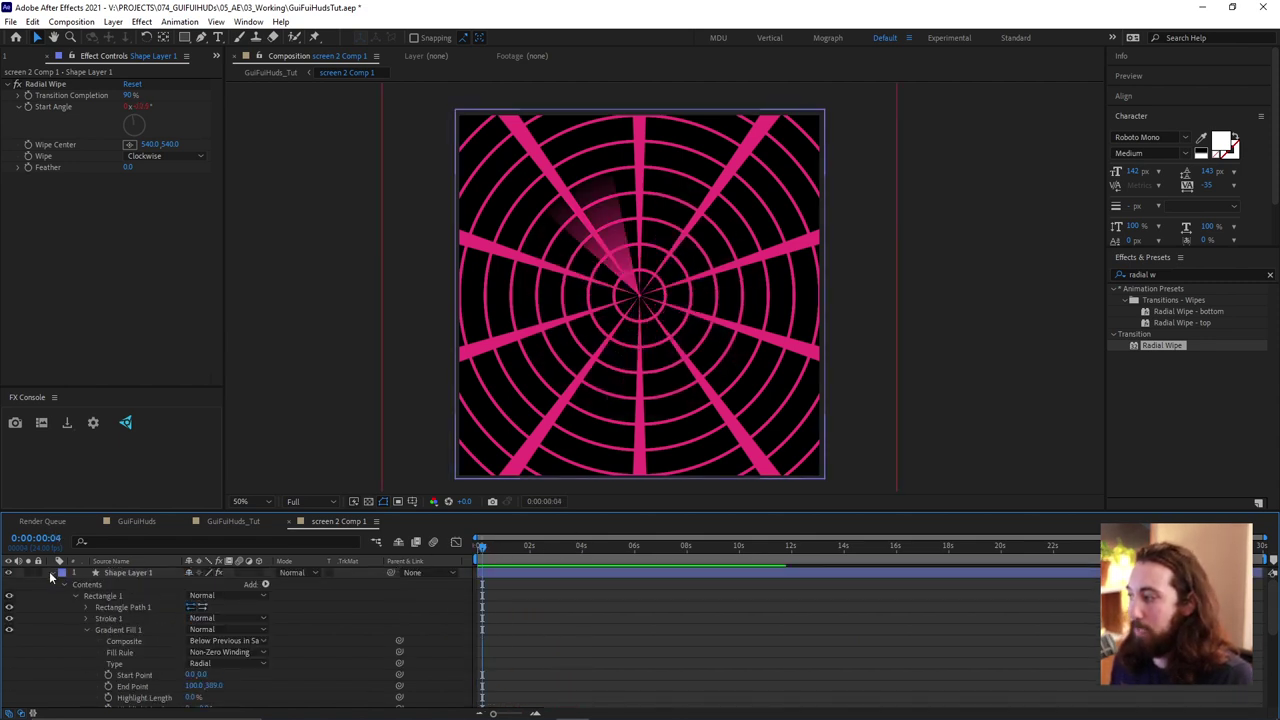
pyautogui.click(51, 574)
pyautogui.moveTo(484, 548); pyautogui.dragTo(517, 568)
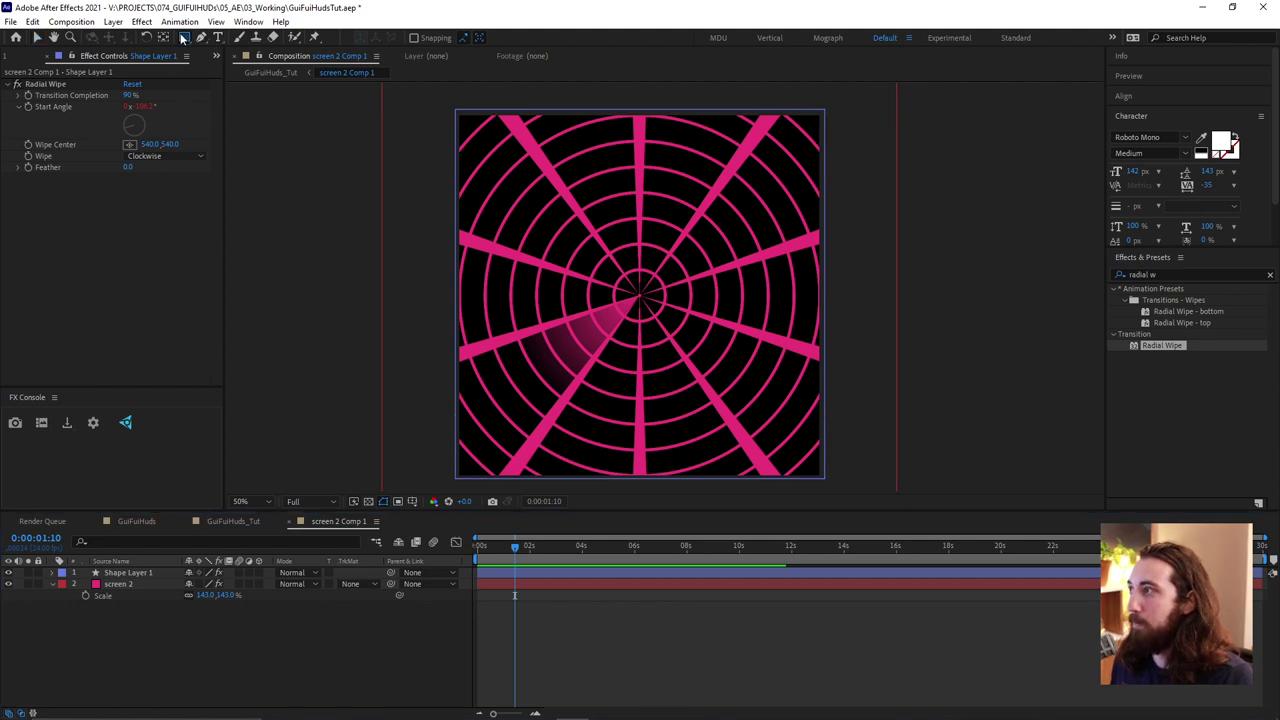
# Draw a small circle over the radar's lower-left area with the Ellipse tool and give it a solid red-orange fill
pyautogui.moveTo(184, 37); pyautogui.dragTo(205, 74)
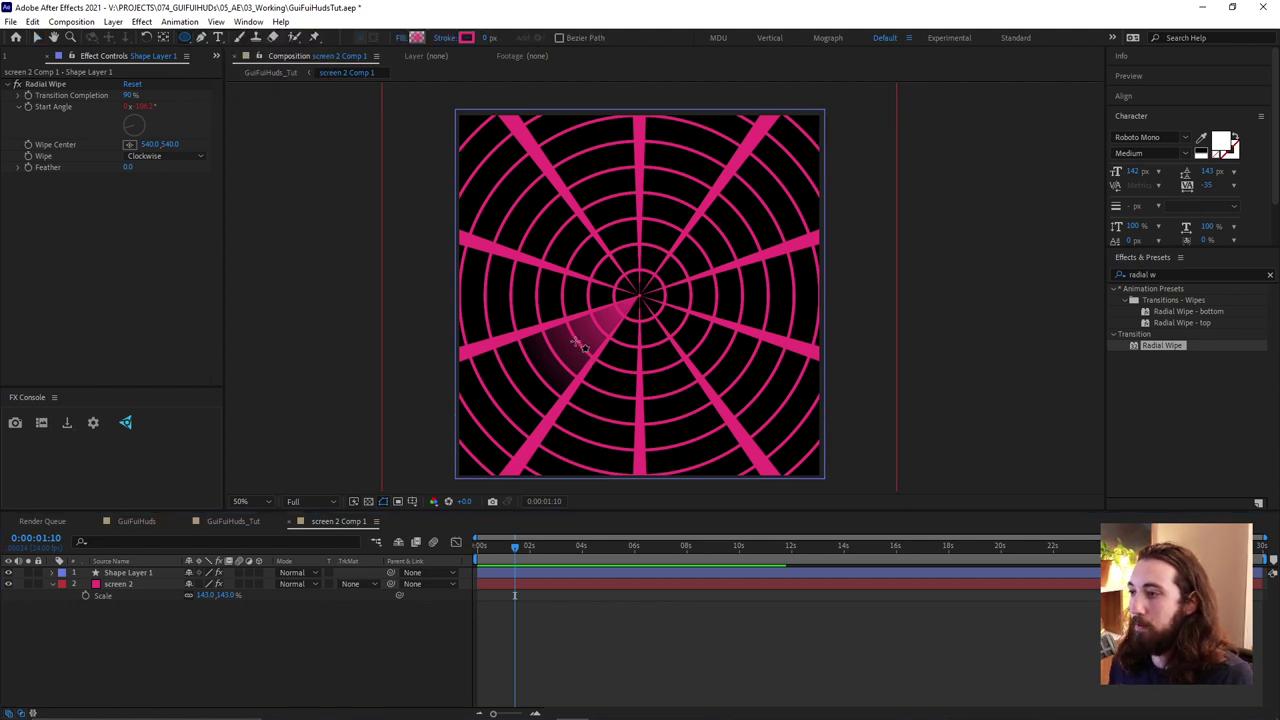
pyautogui.moveTo(573, 343); pyautogui.dragTo(556, 360)
pyautogui.click(403, 38)
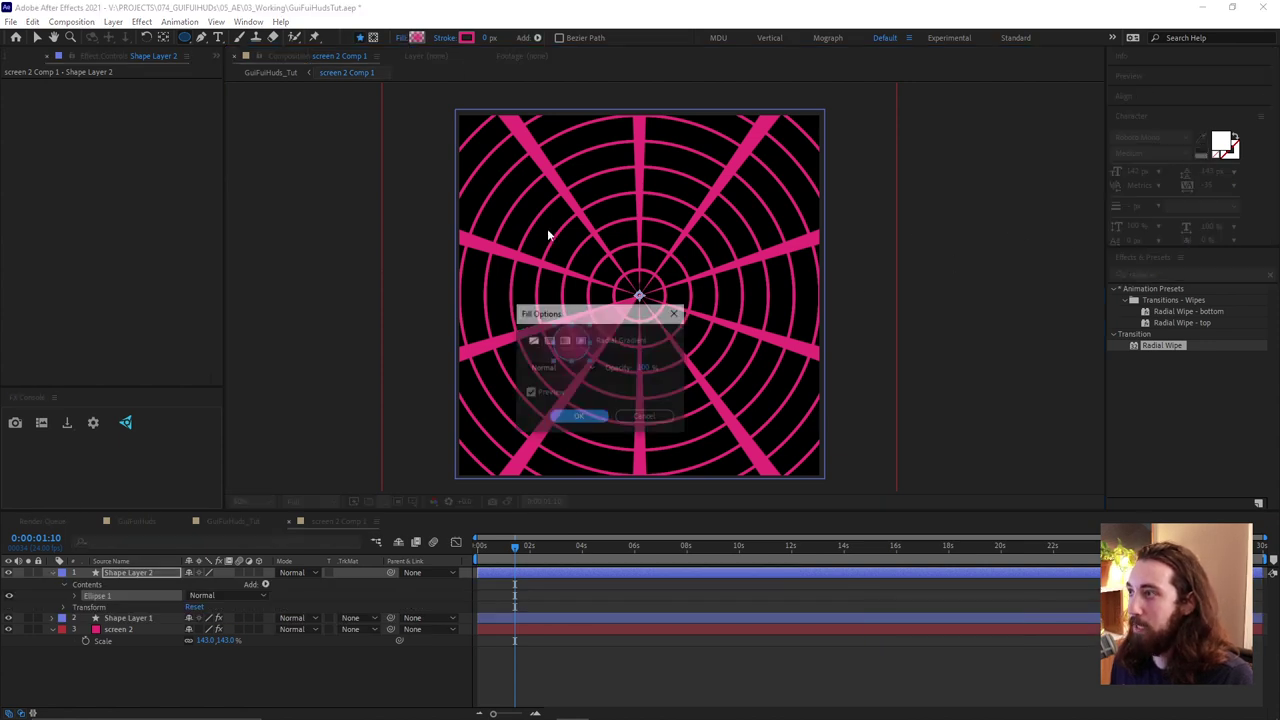
pyautogui.click(578, 417)
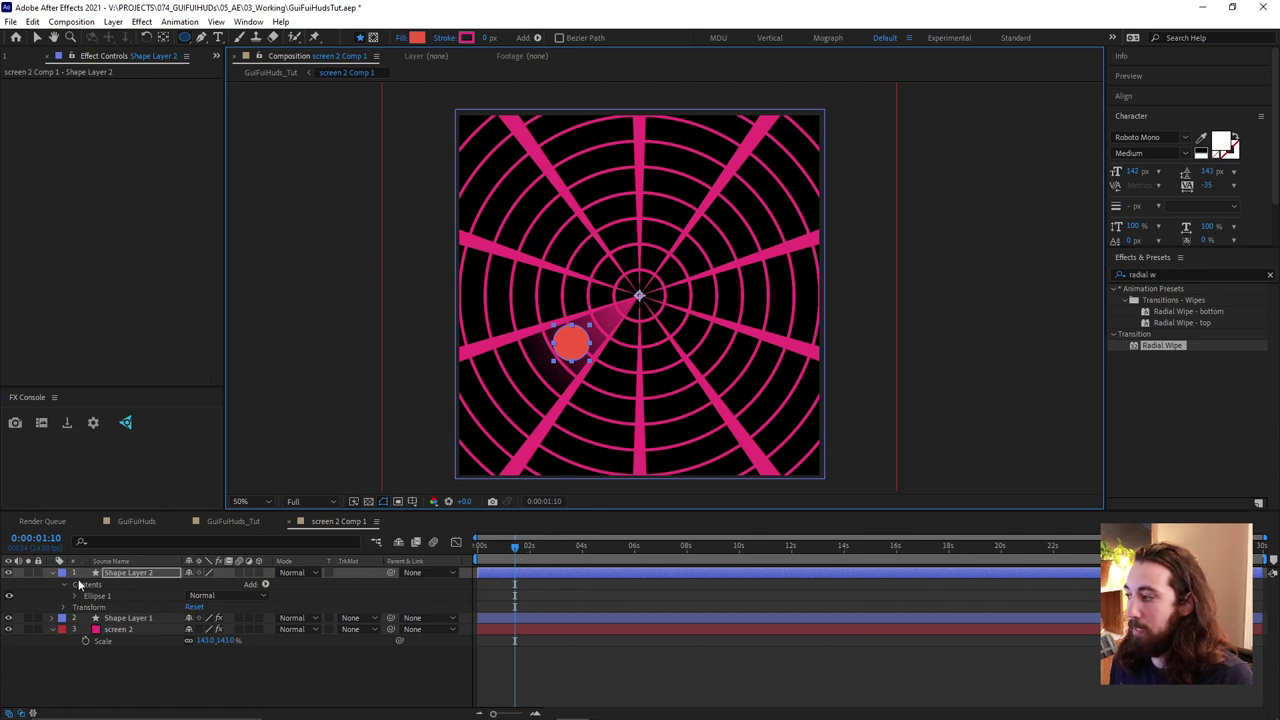
# Keyframe the circle layer's Opacity at 0% on 0:00:01:10 and 100% on 0:00:01:12
pyautogui.press('t')
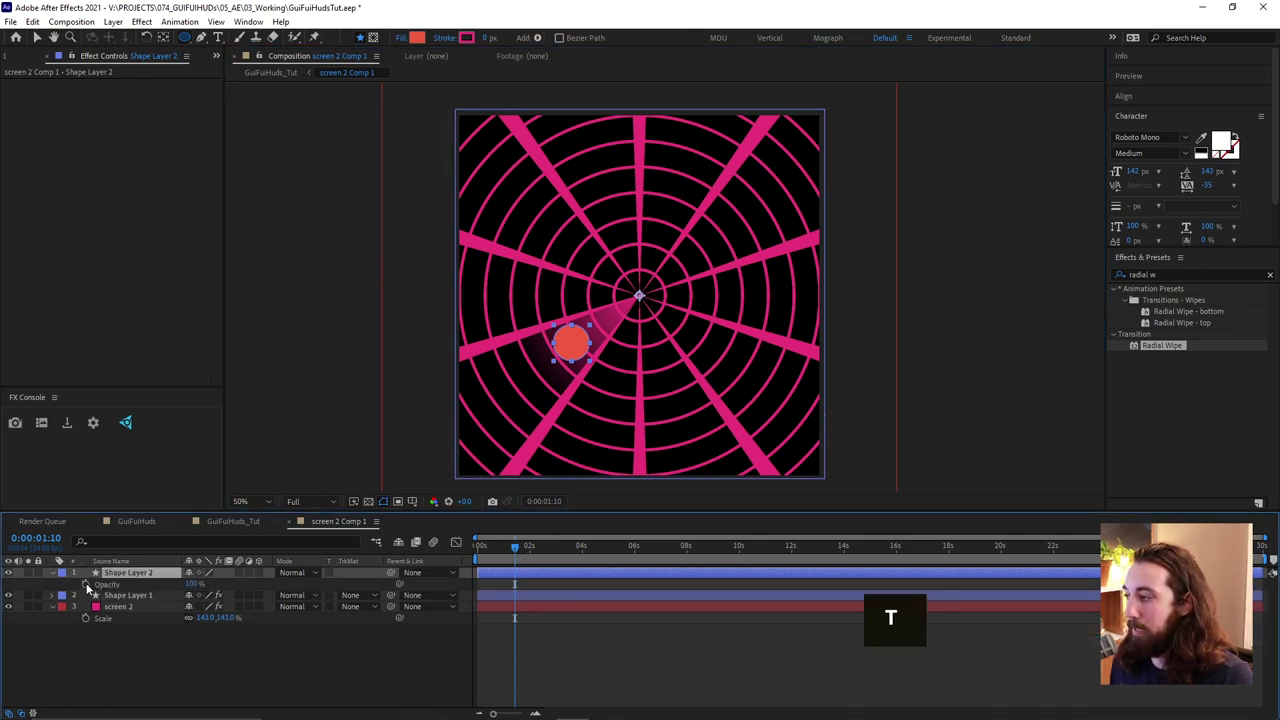
pyautogui.click(85, 584)
pyautogui.scroll(3, 510, 598)
pyautogui.moveTo(597, 713); pyautogui.dragTo(489, 707)
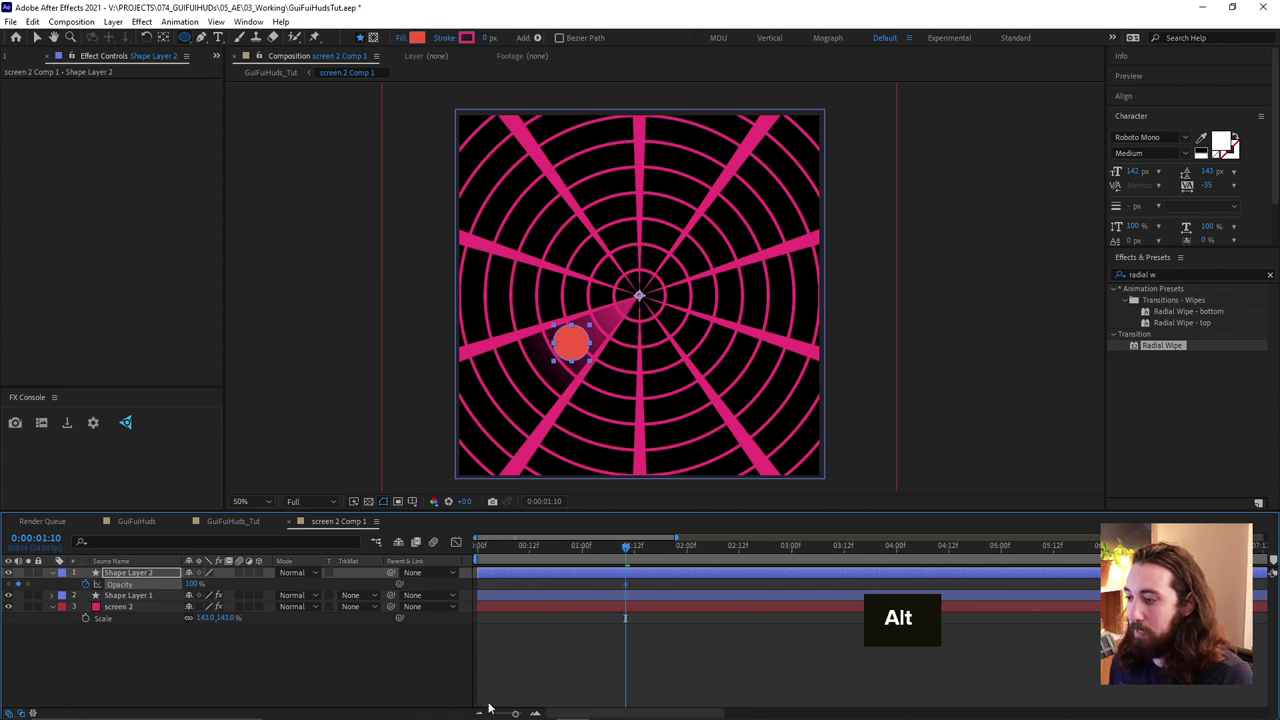
pyautogui.scroll(4, 625, 590)
pyautogui.click(659, 561)
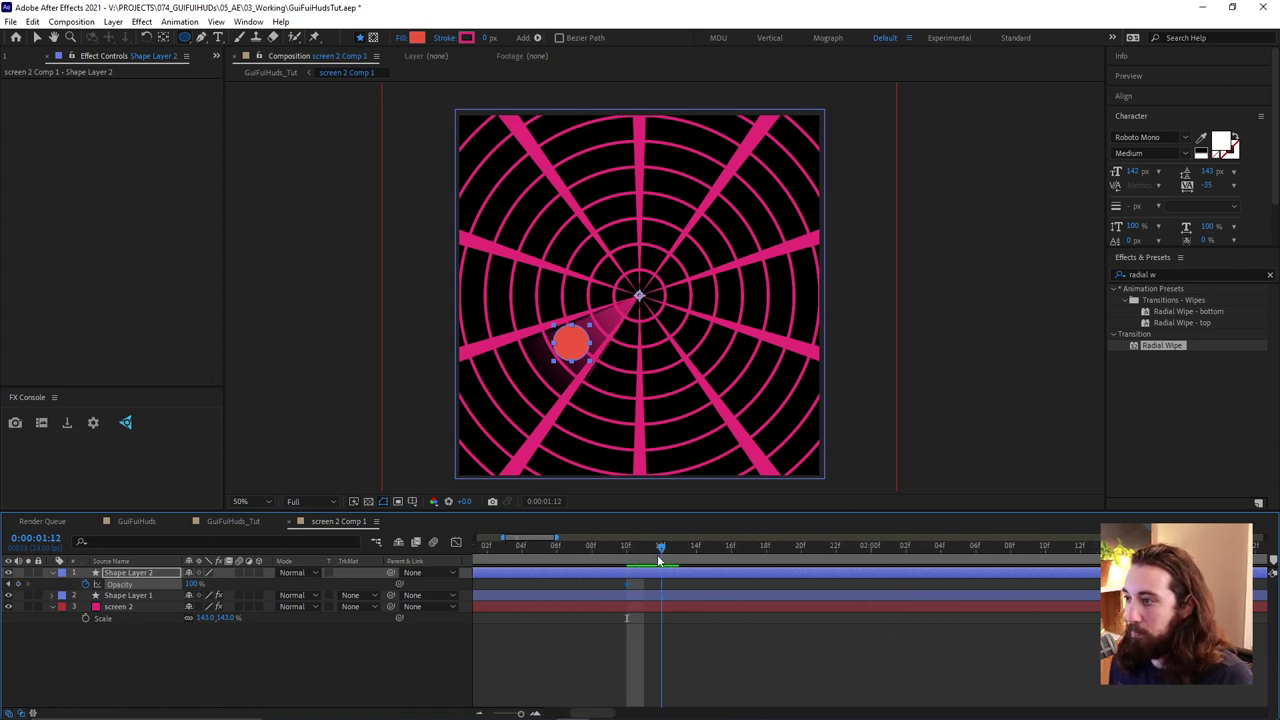
pyautogui.click(10, 585)
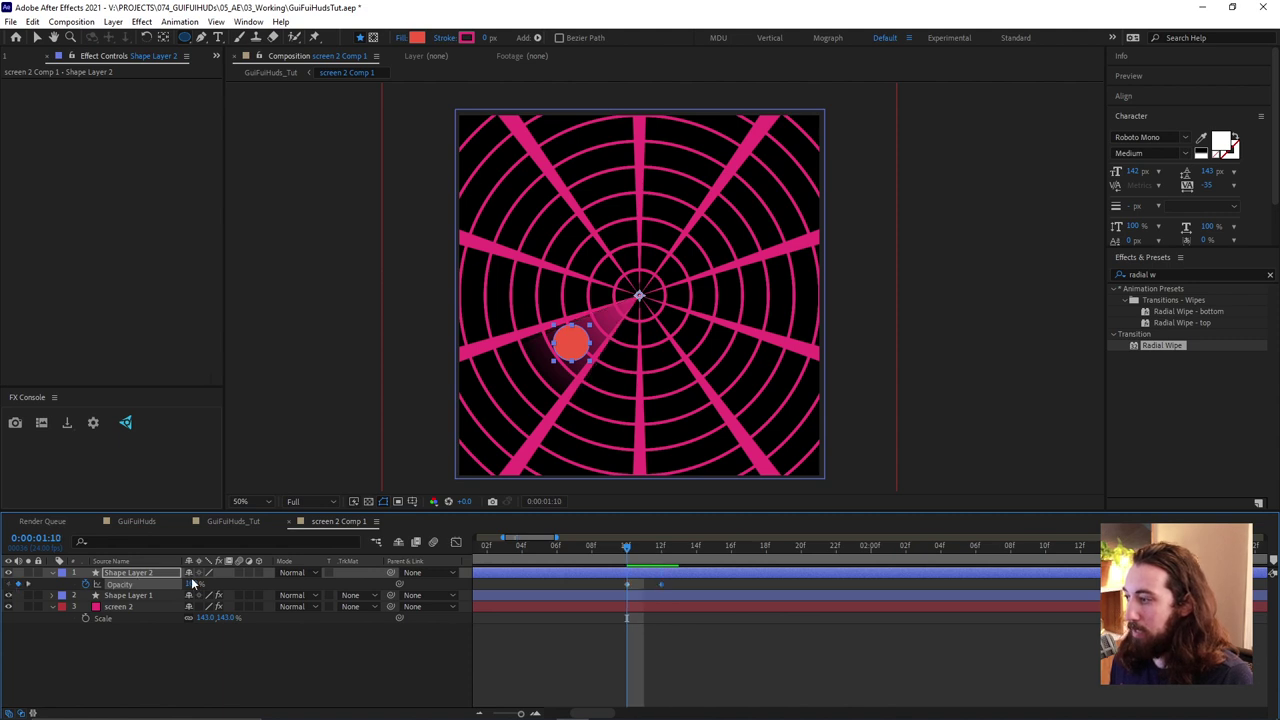
# Fade the circle out with a 0% Opacity keyframe at 0:00:02:00 and preview the blink
pyautogui.click(659, 552)
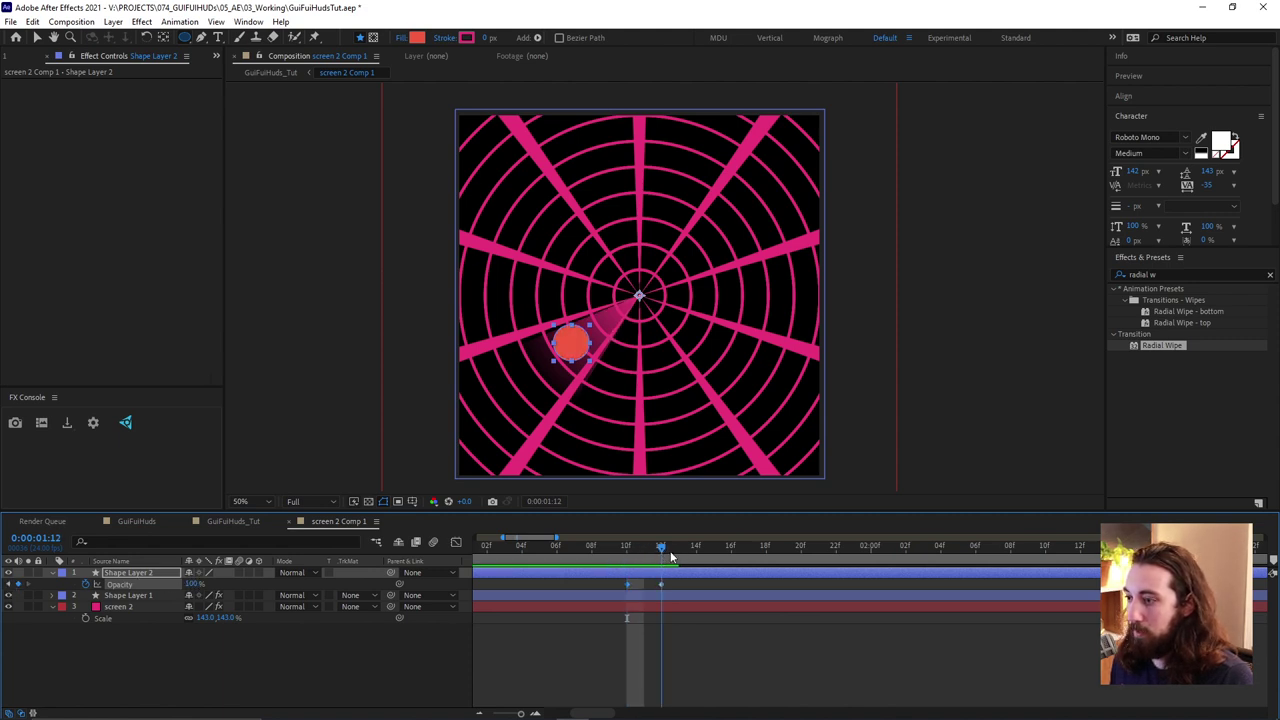
pyautogui.moveTo(672, 556); pyautogui.dragTo(871, 552)
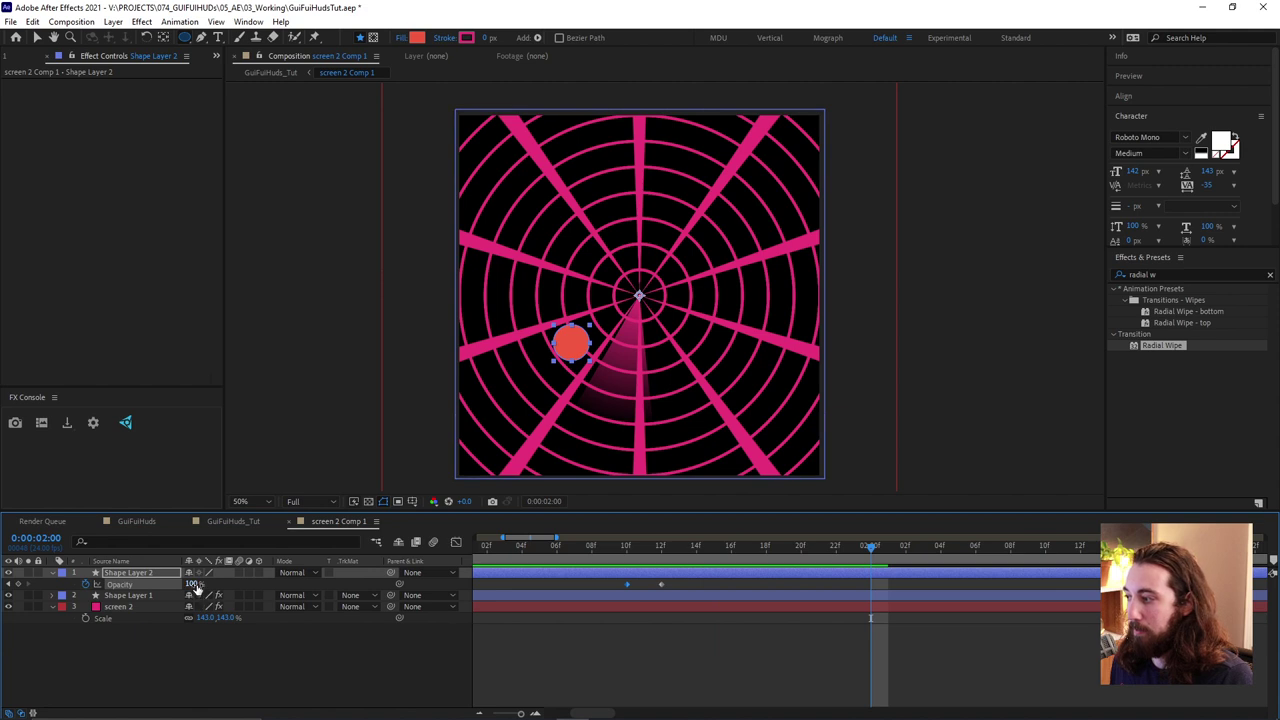
pyautogui.moveTo(197, 586); pyautogui.dragTo(118, 587)
pyautogui.click(583, 581)
pyautogui.moveTo(528, 552); pyautogui.dragTo(456, 563)
pyautogui.press('space')
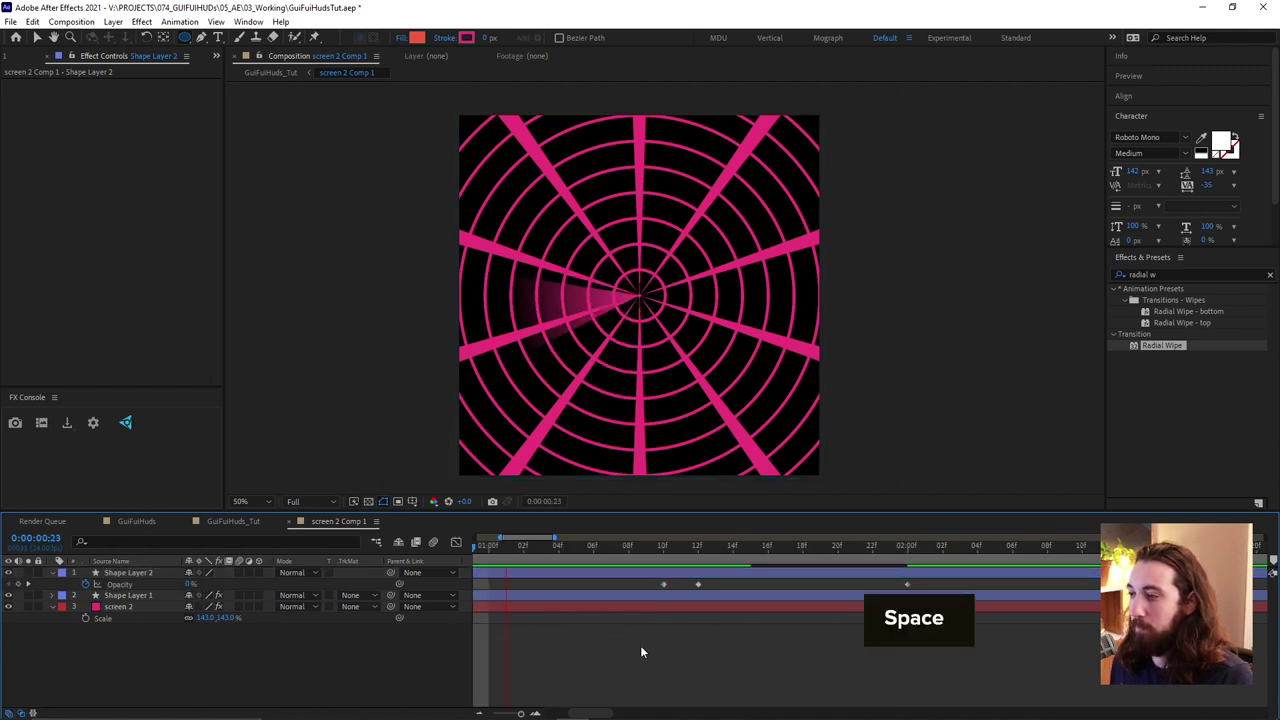
# Copy the circle's three Opacity keyframes, paste them at 0:00:06:06 for the next sweep pass, and preview the animation
pyautogui.keyDown('alt'); pyautogui.scroll(-5, 665, 625); pyautogui.keyUp('alt')
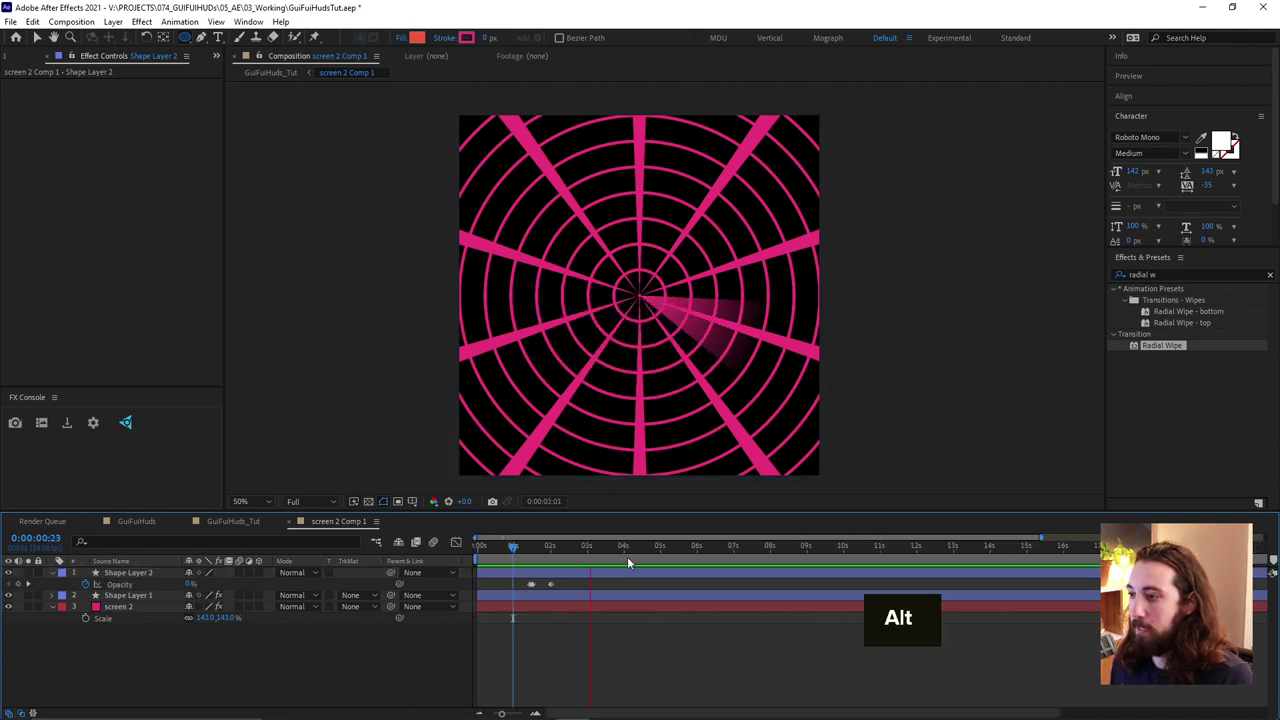
pyautogui.moveTo(578, 549); pyautogui.dragTo(706, 567)
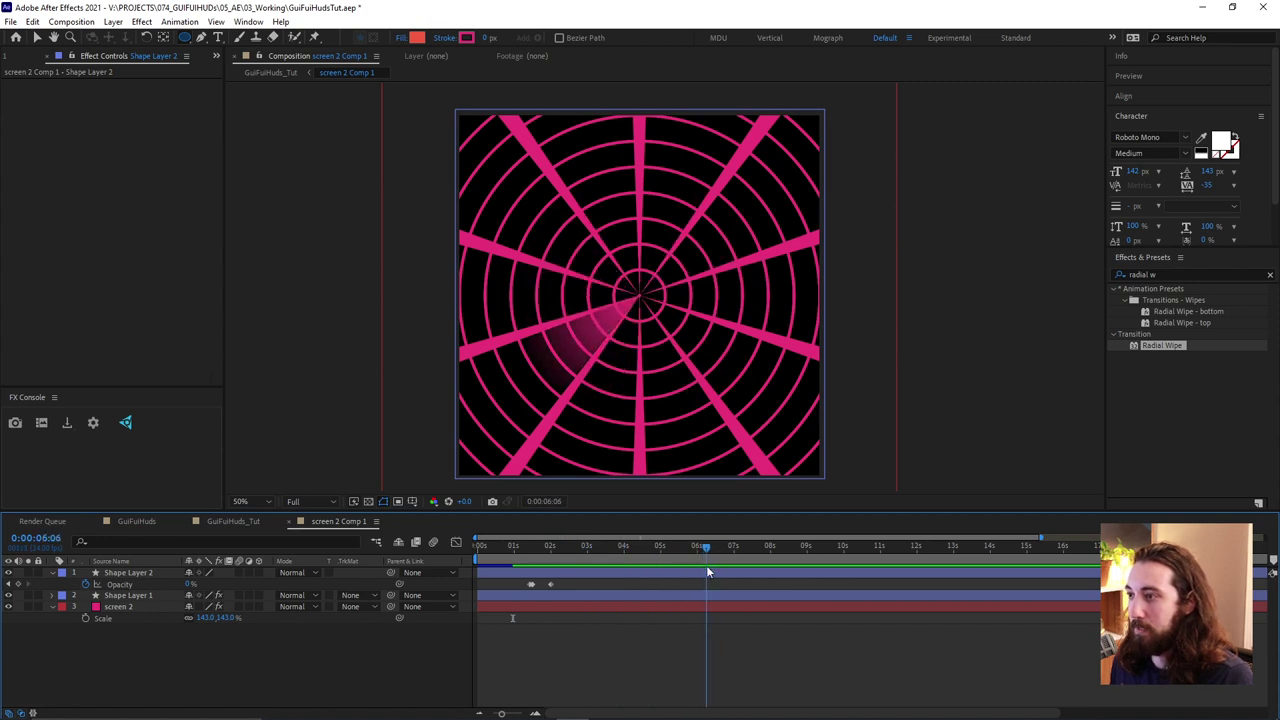
pyautogui.moveTo(563, 574); pyautogui.dragTo(512, 591)
pyautogui.hotkey('ctrl', 'c')
pyautogui.hotkey('ctrl', 'v')
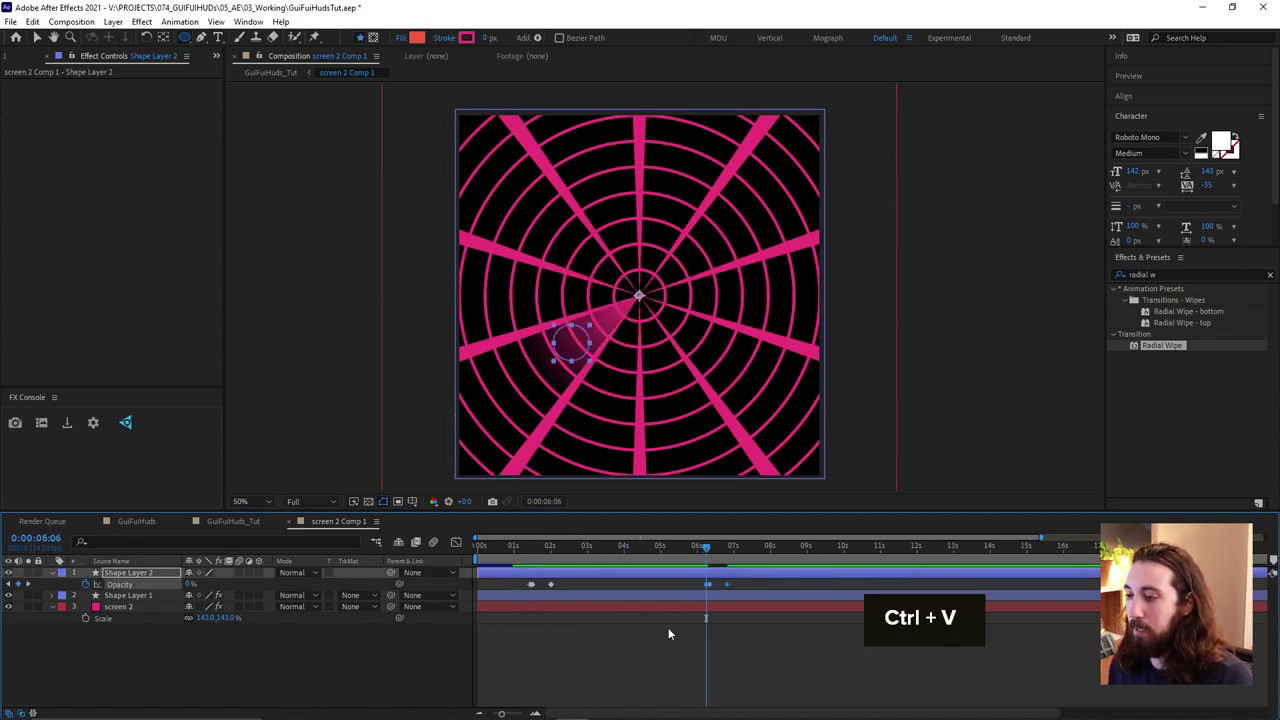
pyautogui.press('space')
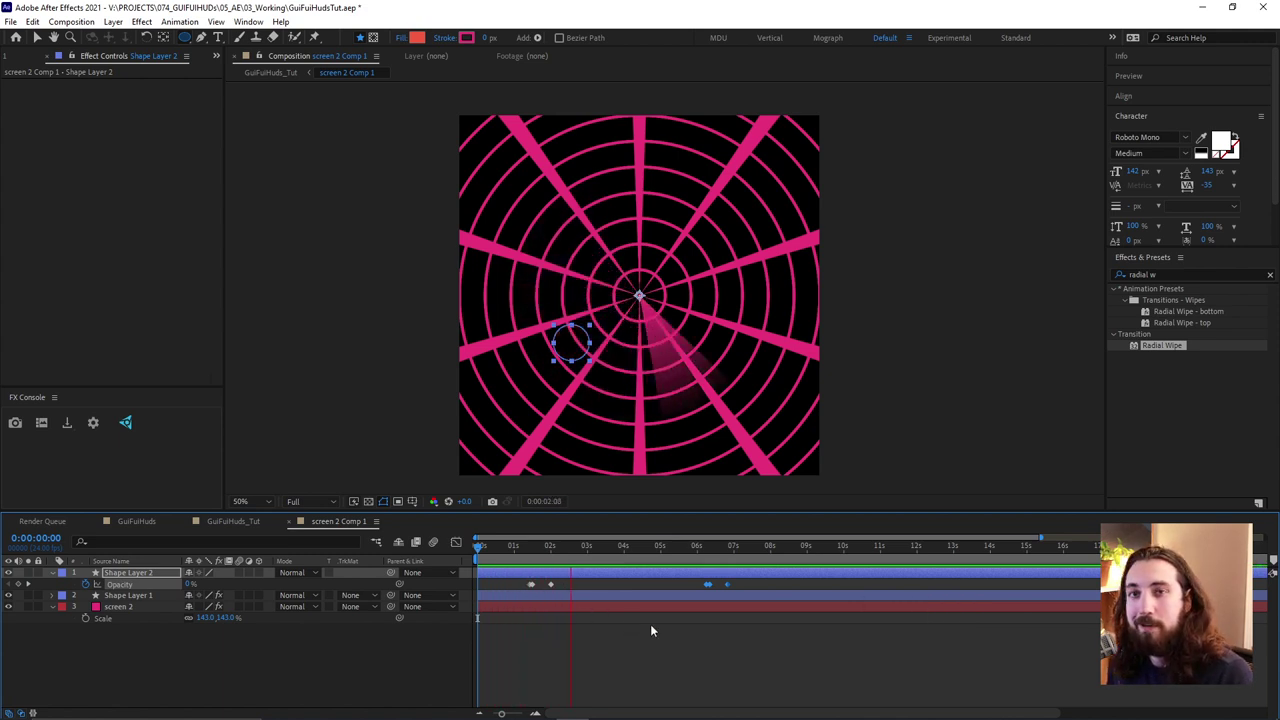
pyautogui.moveTo(670, 545); pyautogui.dragTo(694, 560)
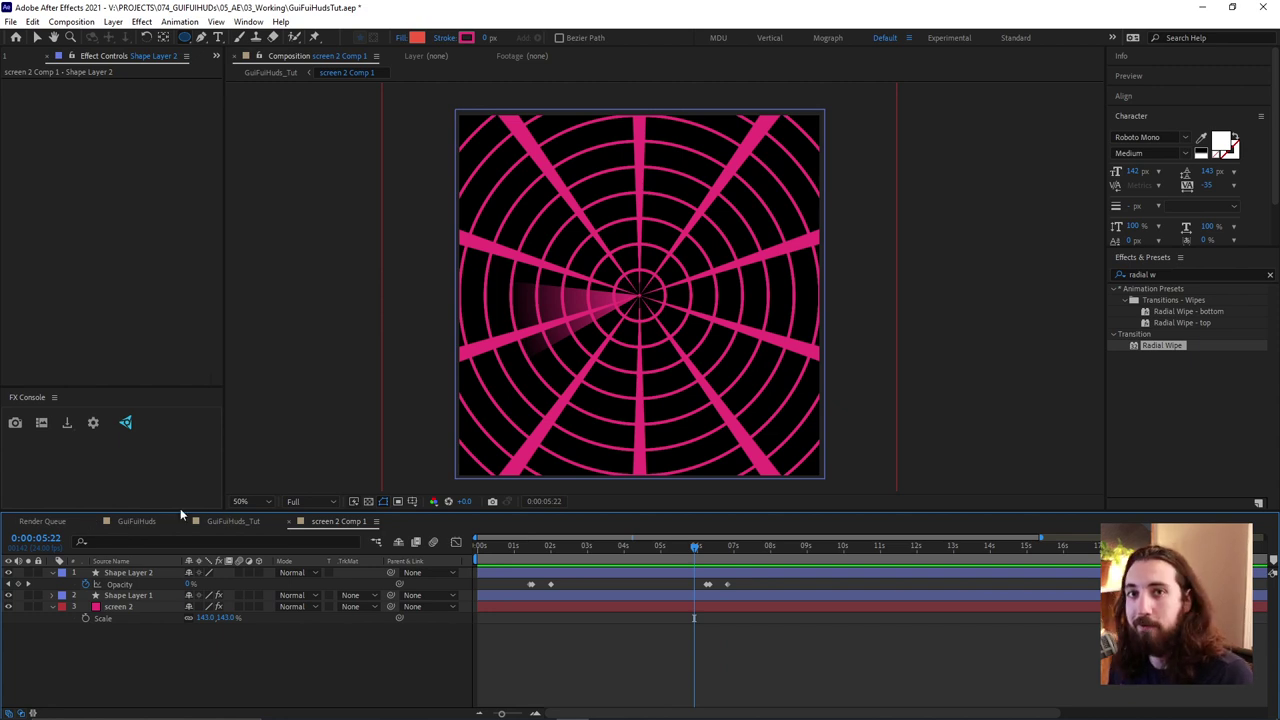
# In the GuiFuiHuds_Tut composition, scale screen 2 Comp 1 to 41% and move it over the upper-left computer's screen
pyautogui.click(233, 521)
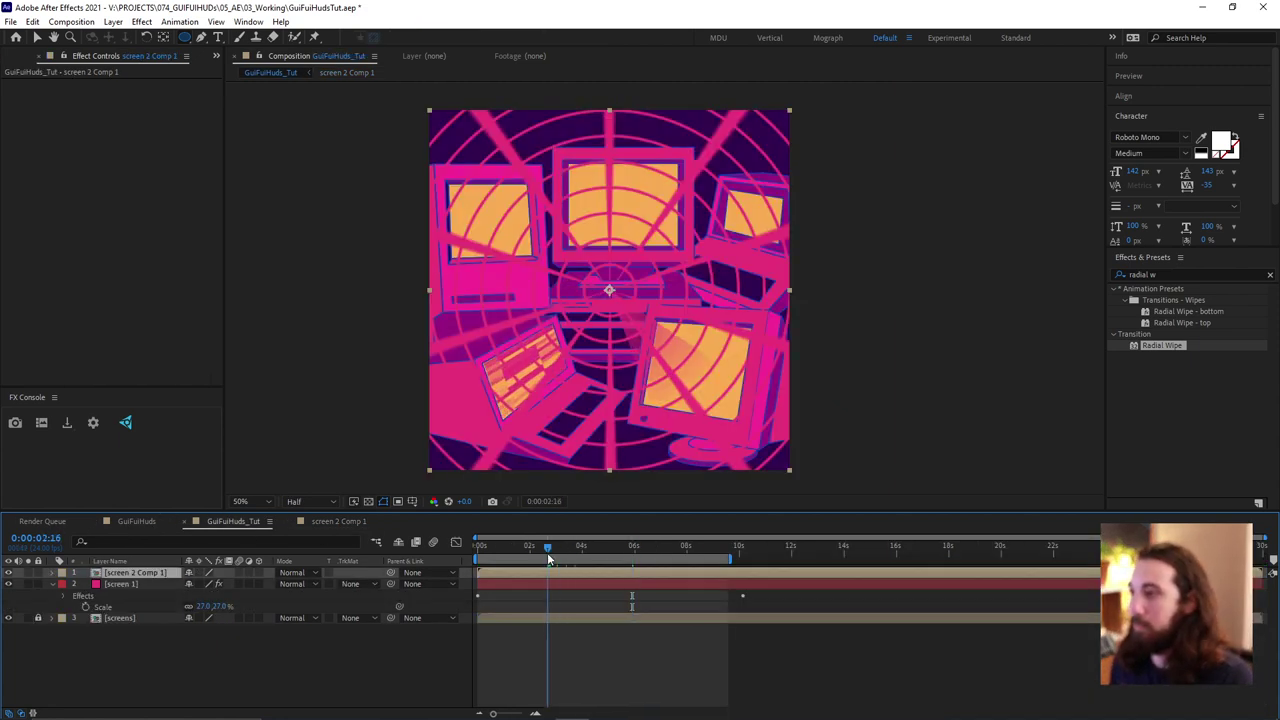
pyautogui.press('space')
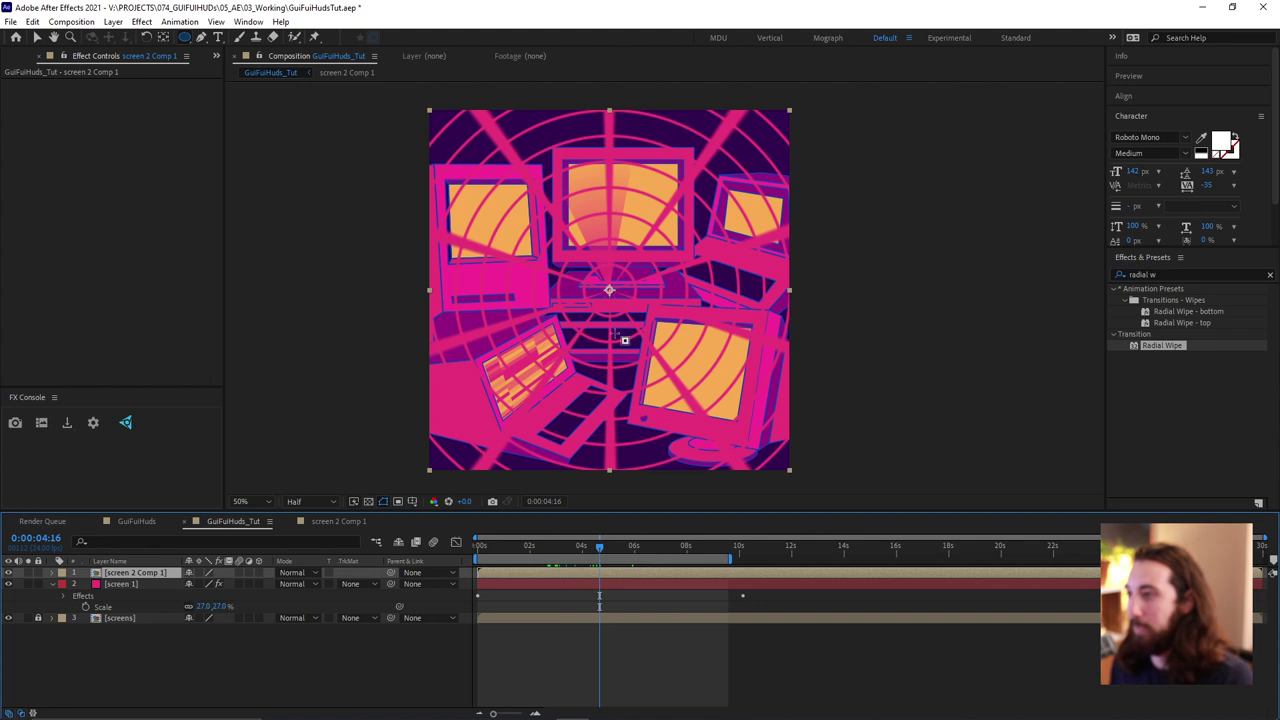
pyautogui.press('v')
pyautogui.press('s')
pyautogui.moveTo(208, 585); pyautogui.dragTo(169, 587)
pyautogui.moveTo(623, 307); pyautogui.dragTo(528, 248)
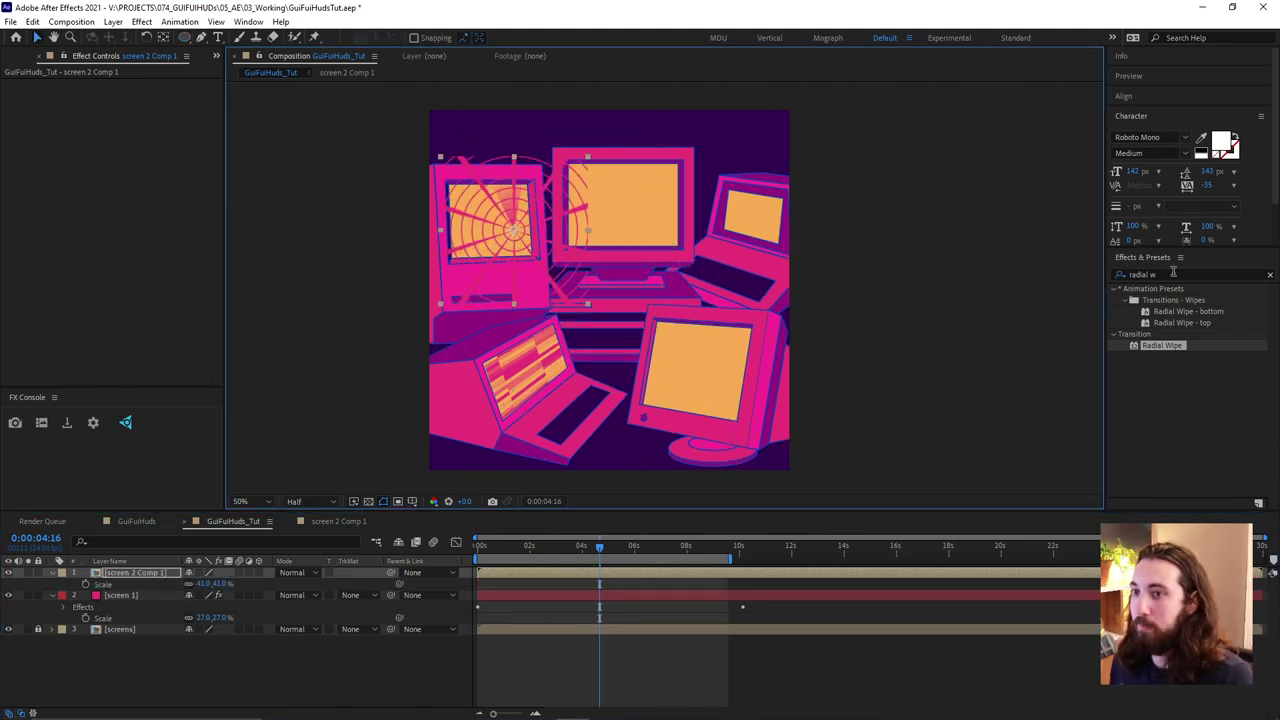
# Apply CC Power Pin to screen 2 Comp 1 and fit its corners to the upper-left computer's screen
pyautogui.click(1174, 274)
pyautogui.write('power')
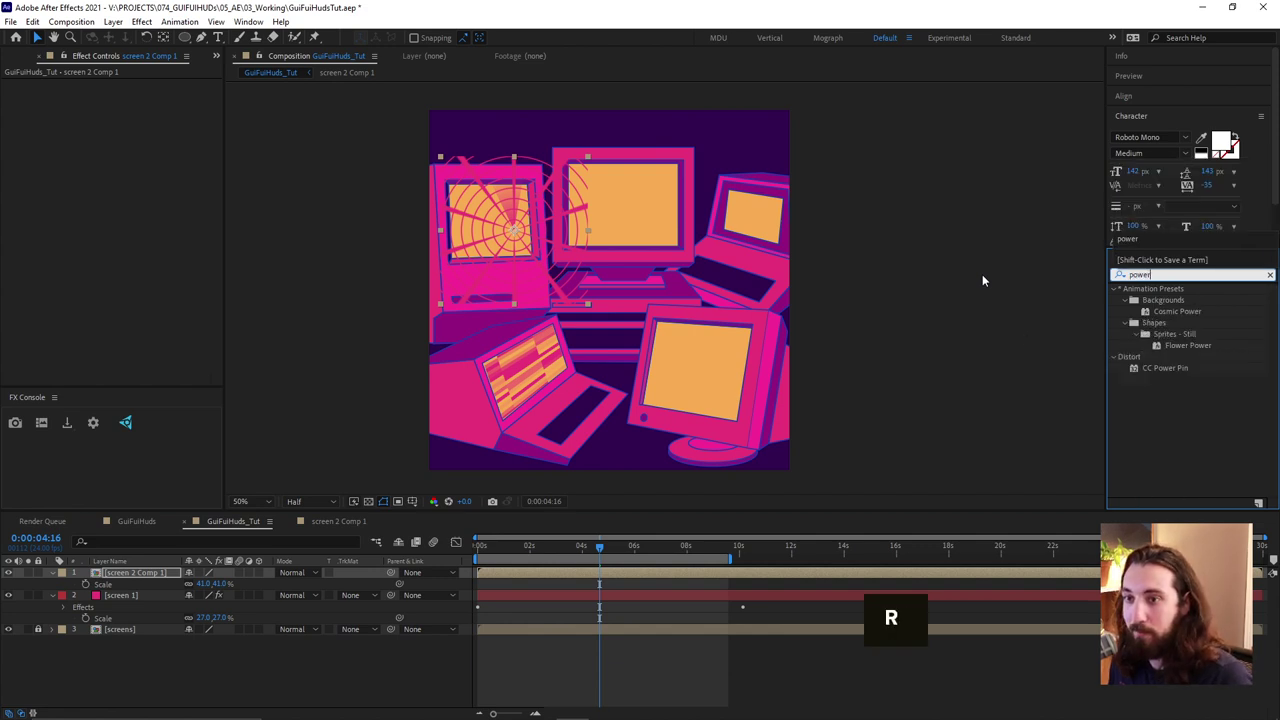
pyautogui.doubleClick(1178, 366)
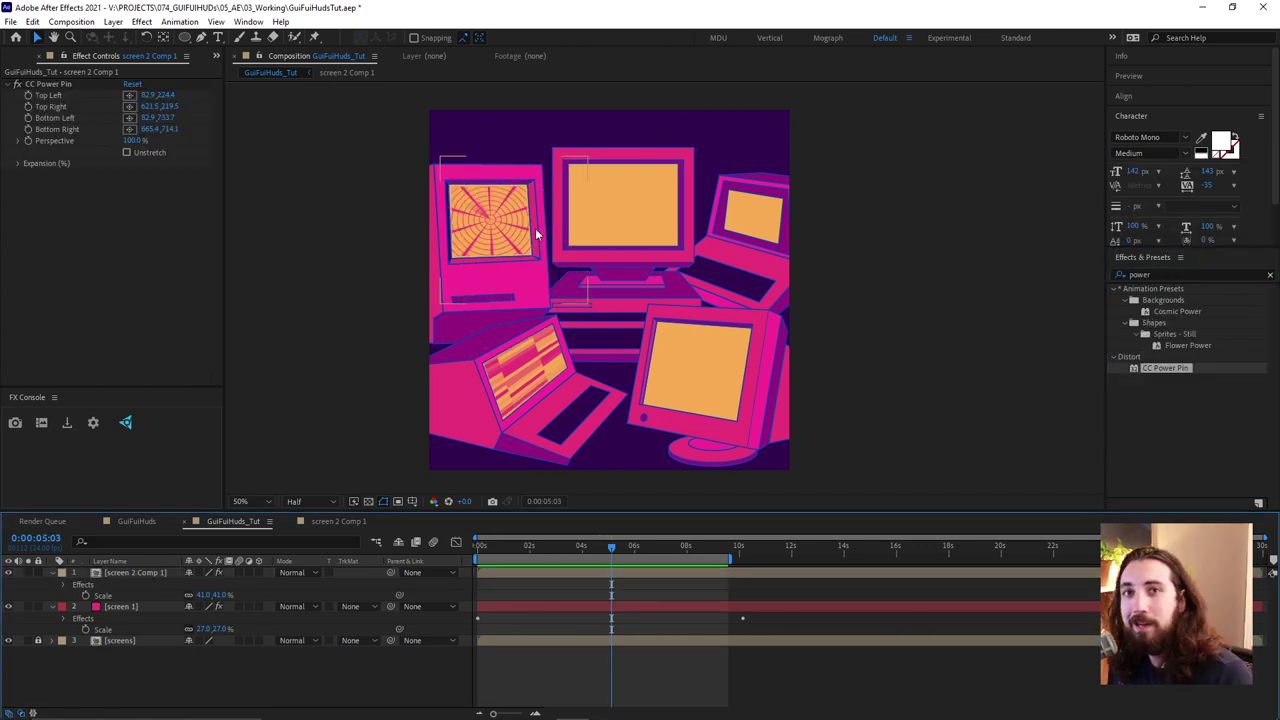
# Draw a straight horizontal line across the center monitor's screen with the Pen tool, using a 15 px pink stroke and no fill
pyautogui.click(201, 37)
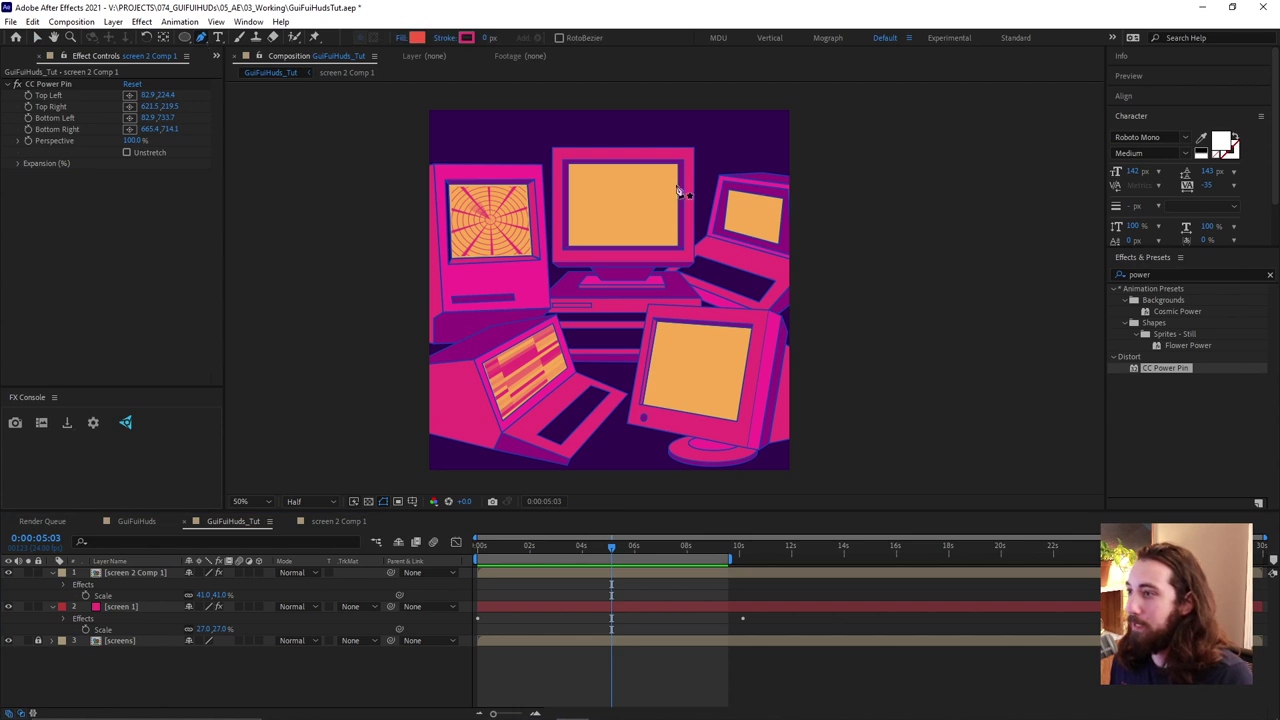
pyautogui.click(570, 208)
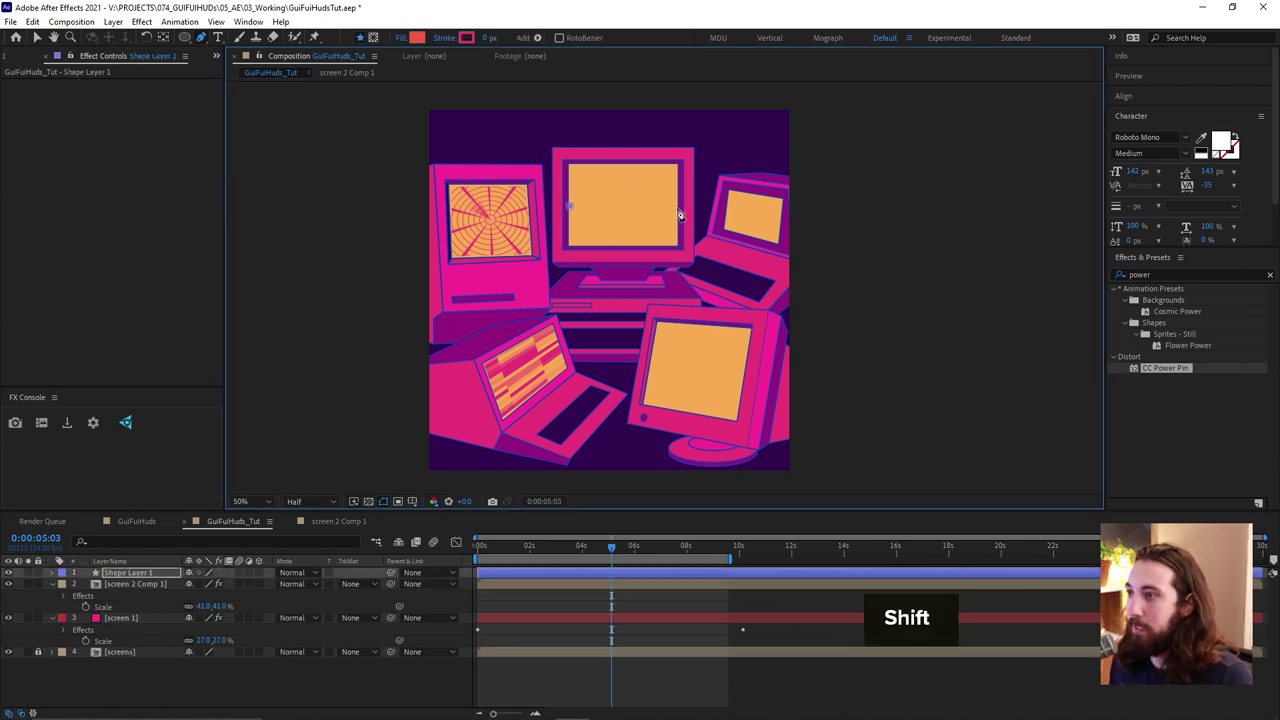
pyautogui.keyDown('shift'); pyautogui.click(678, 210); pyautogui.keyUp('shift')
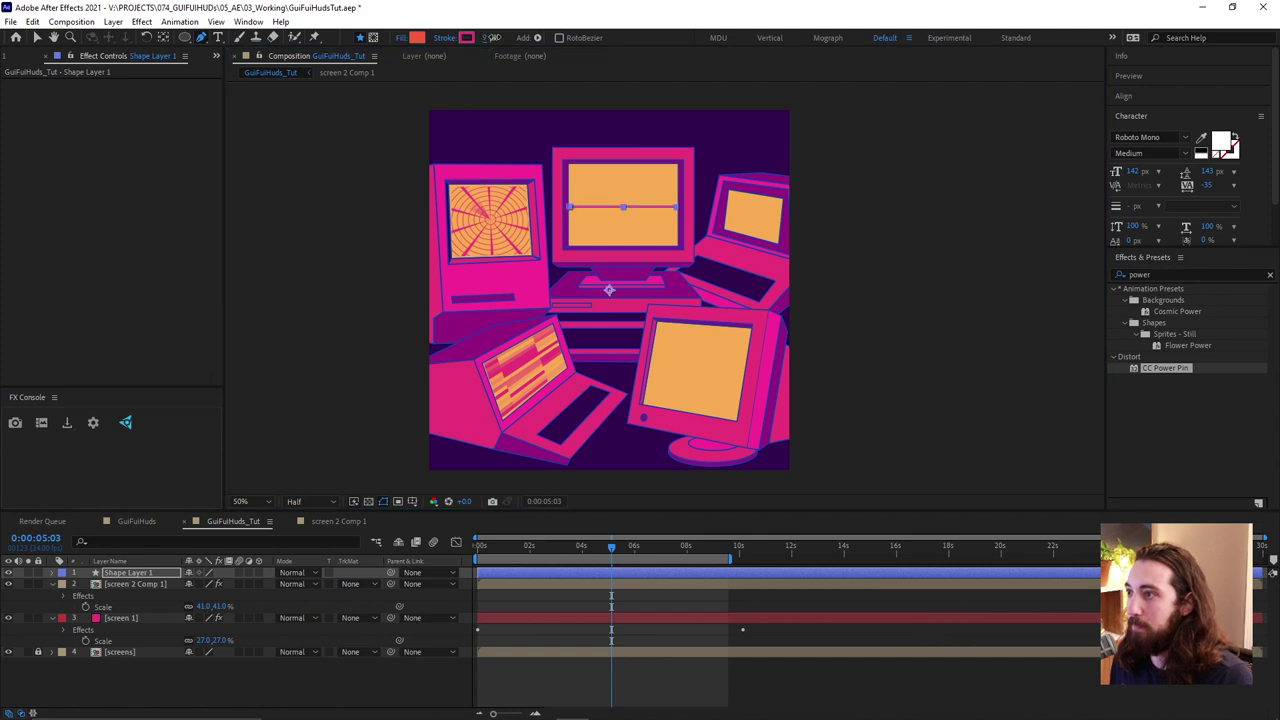
pyautogui.moveTo(493, 38); pyautogui.dragTo(497, 37)
pyautogui.click(404, 39)
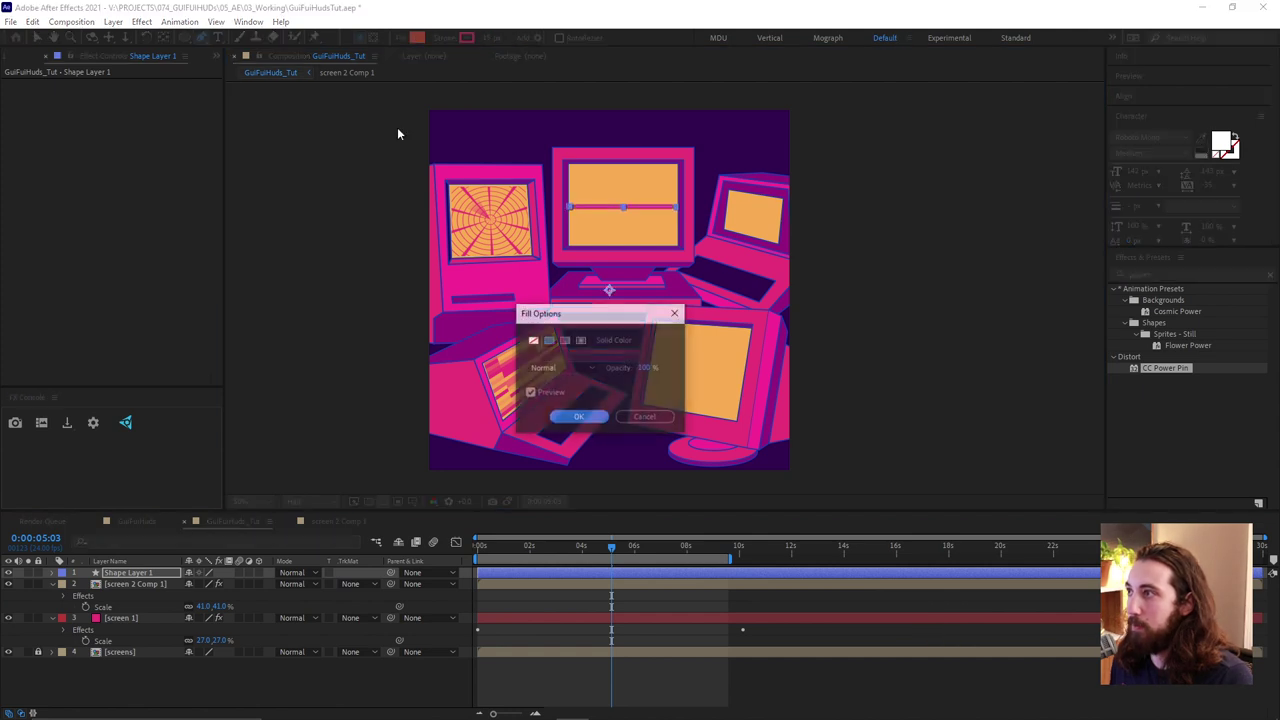
pyautogui.click(534, 341)
pyautogui.click(579, 416)
# Apply Wave Warp to the line with Wave Height 18 and Wave Width 78, and preview the motion
pyautogui.click(1170, 274)
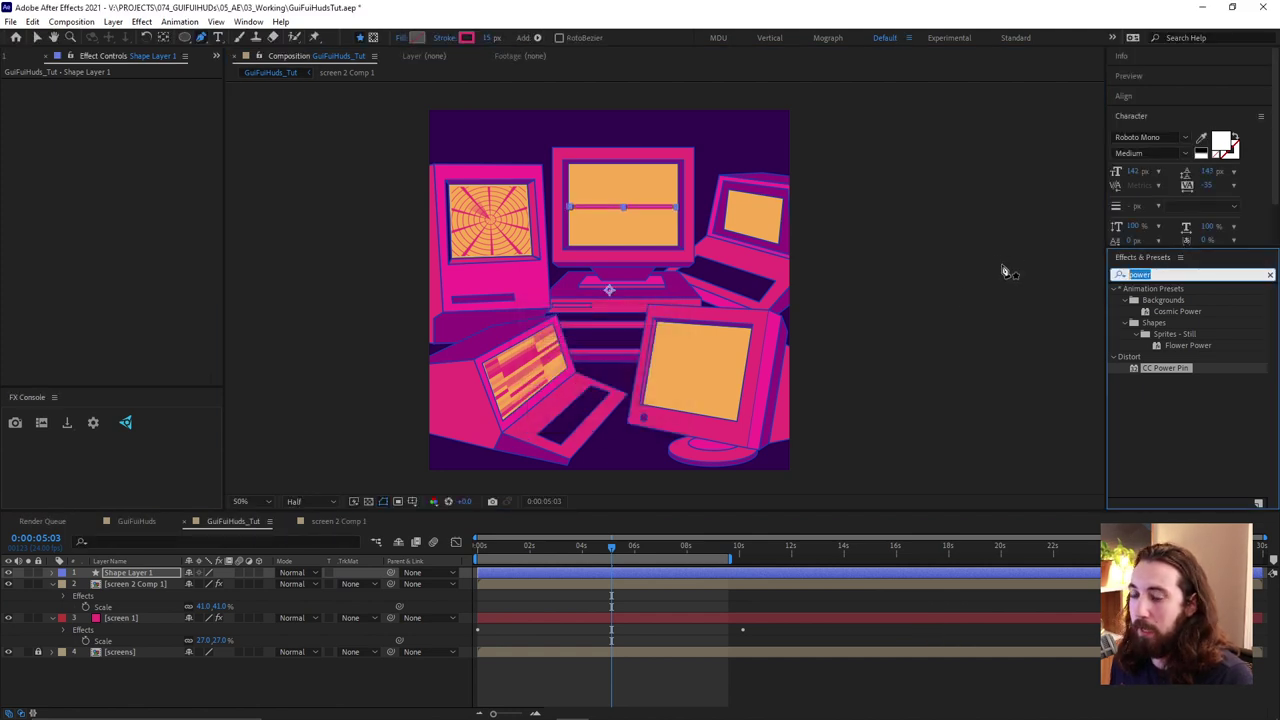
pyautogui.write('wave')
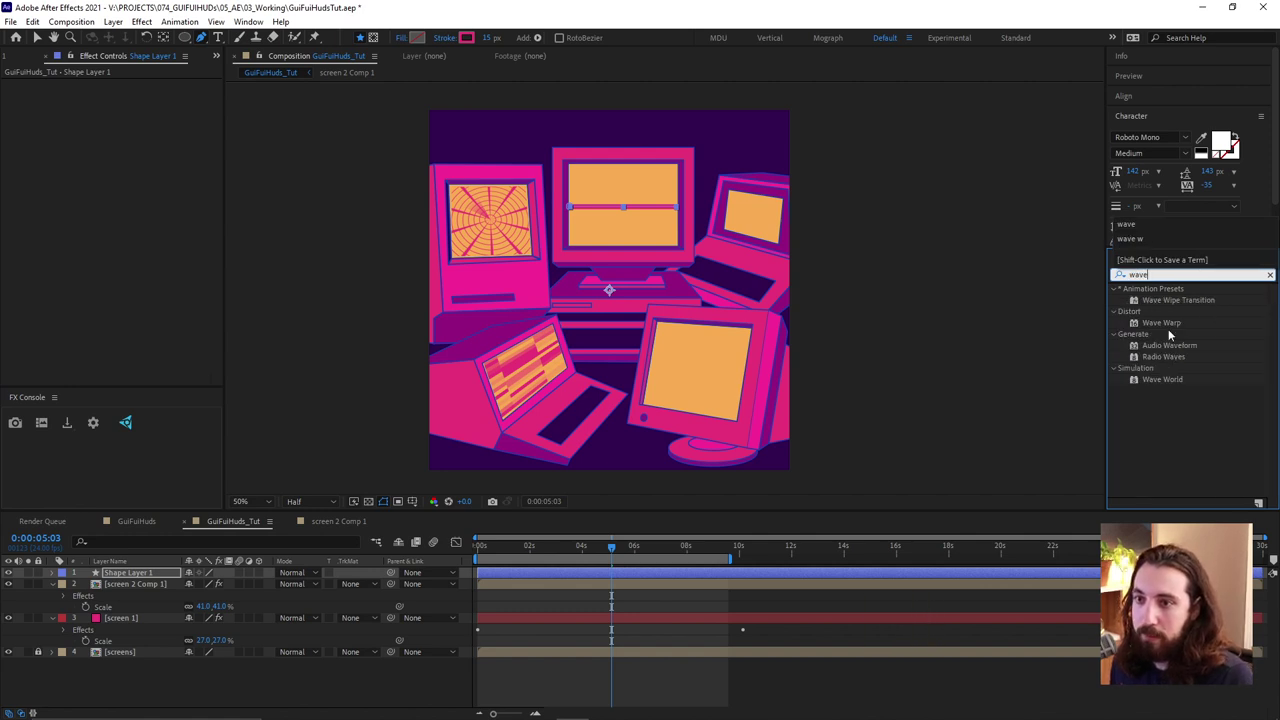
pyautogui.doubleClick(1161, 322)
pyautogui.moveTo(129, 106)
pyautogui.mouseDown()
pyautogui.moveTo(150, 120)
pyautogui.moveTo(408, 138)
pyautogui.mouseUp()
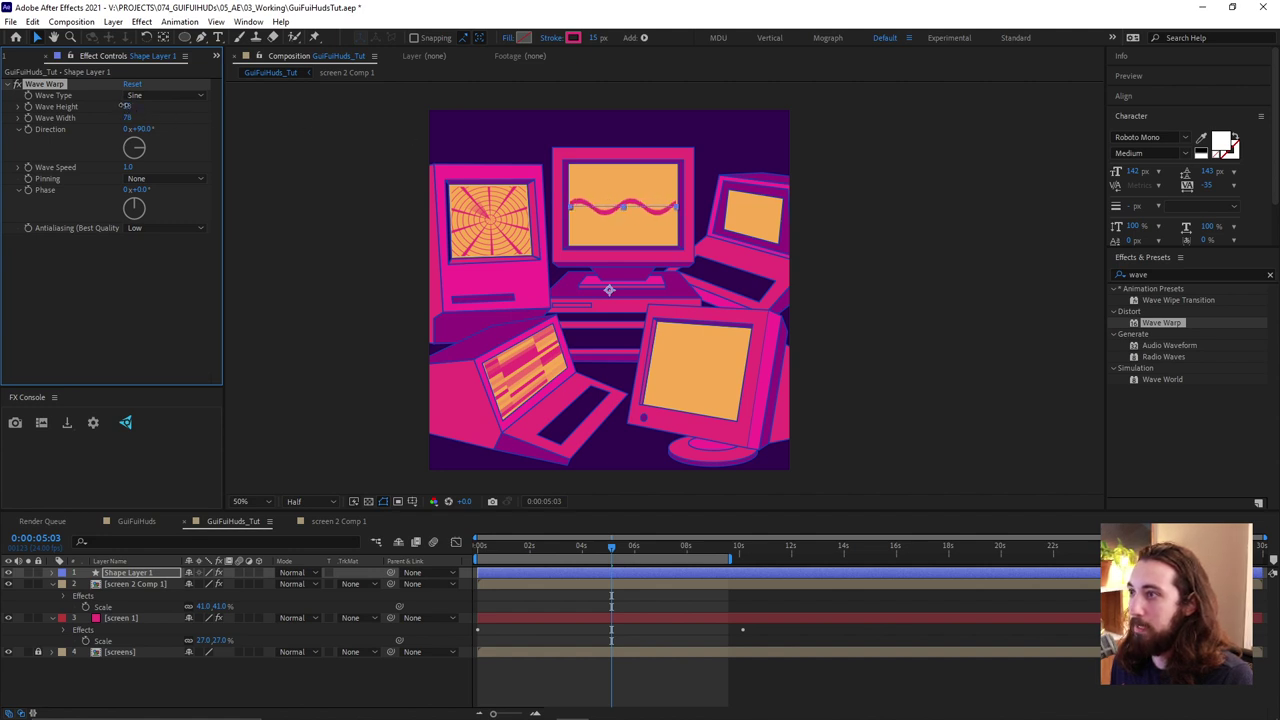
pyautogui.press('space')
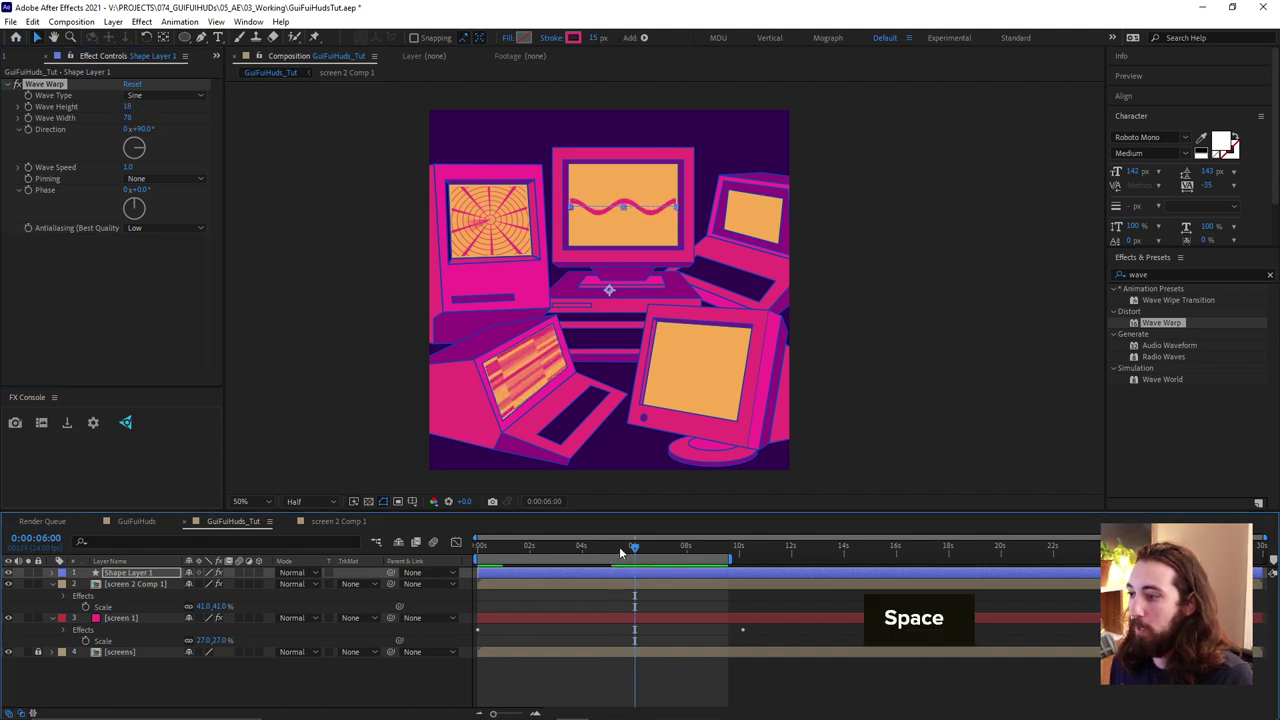
pyautogui.press('space')
# Duplicate the wavy line layer and set the copy's Wave Warp to Noise with Wave Height 89 and Wave Width 205
pyautogui.hotkey('ctrl', 'd')
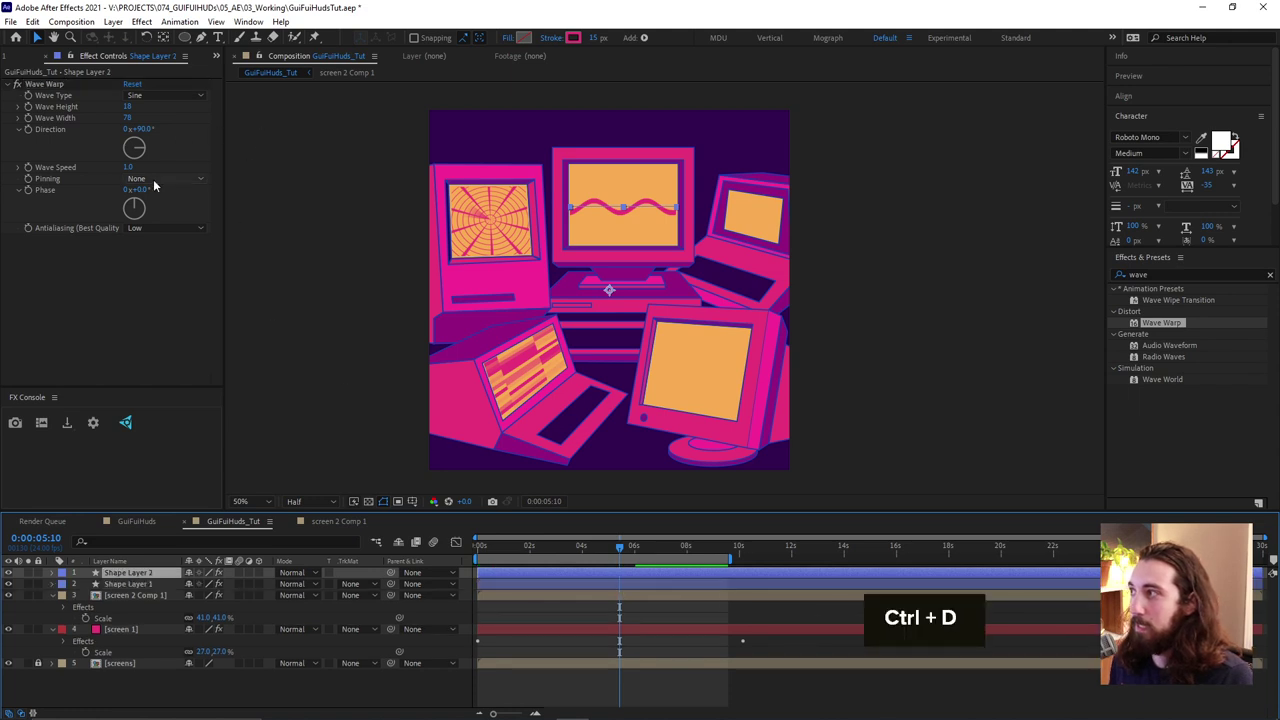
pyautogui.click(160, 95)
pyautogui.click(197, 214)
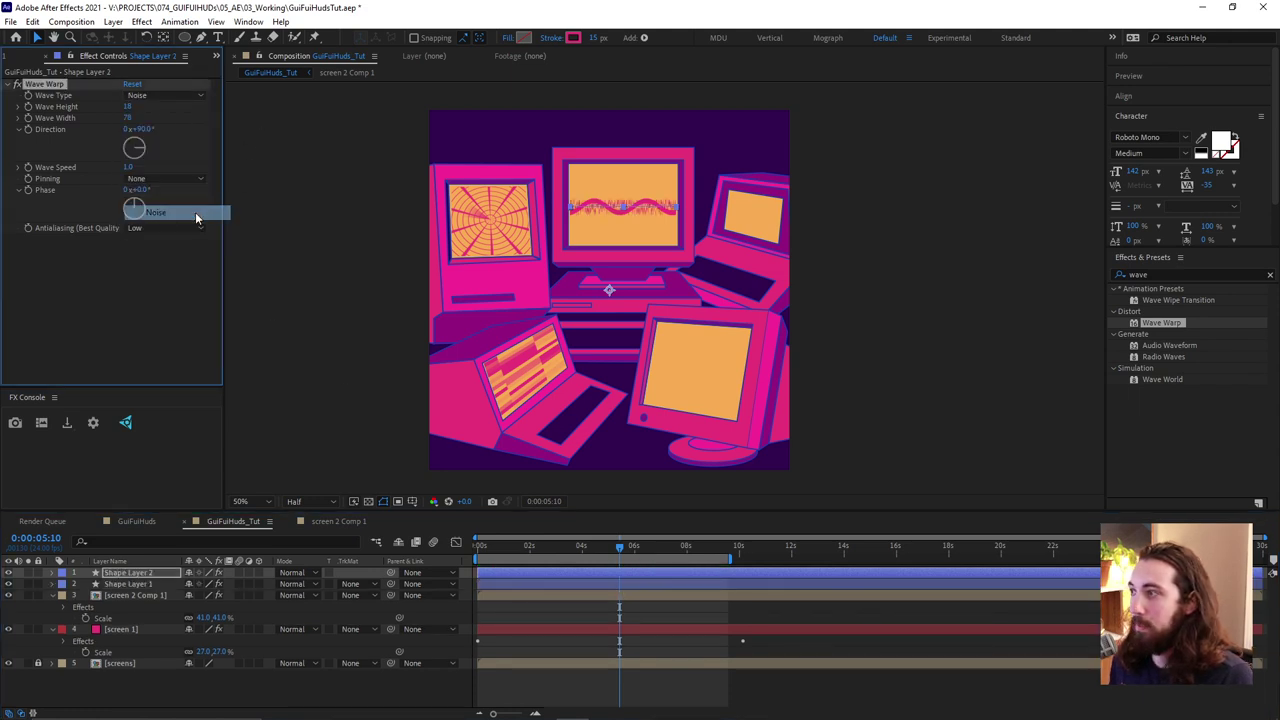
pyautogui.moveTo(126, 107); pyautogui.dragTo(172, 126)
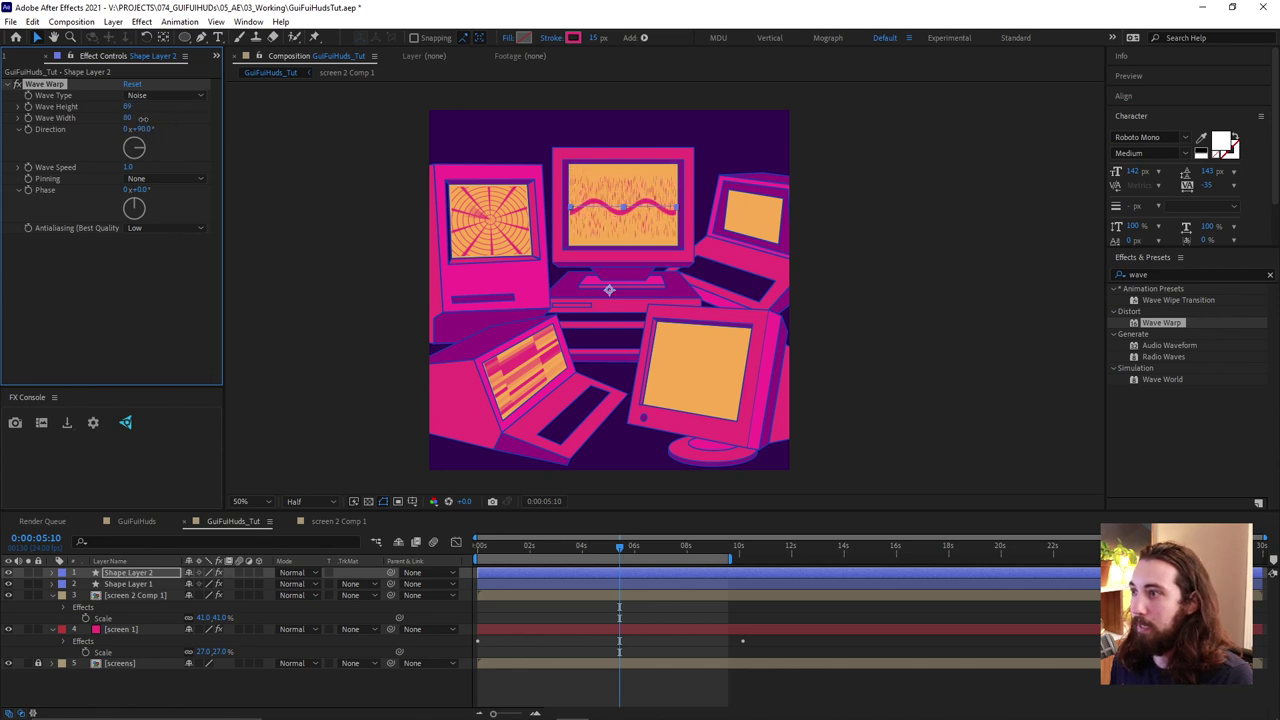
# Recolor the noise layer's stroke with the dark blue sampled from the upper-left computer's outline
pyautogui.click(572, 37)
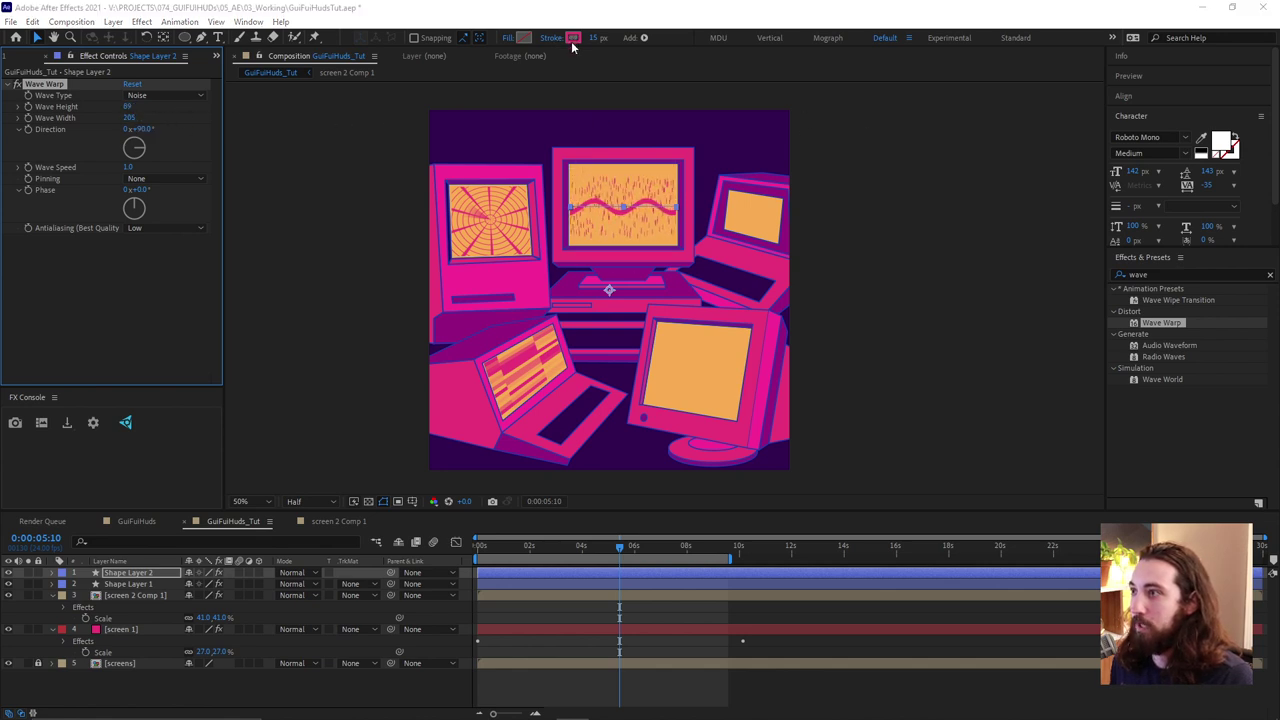
pyautogui.click(638, 341)
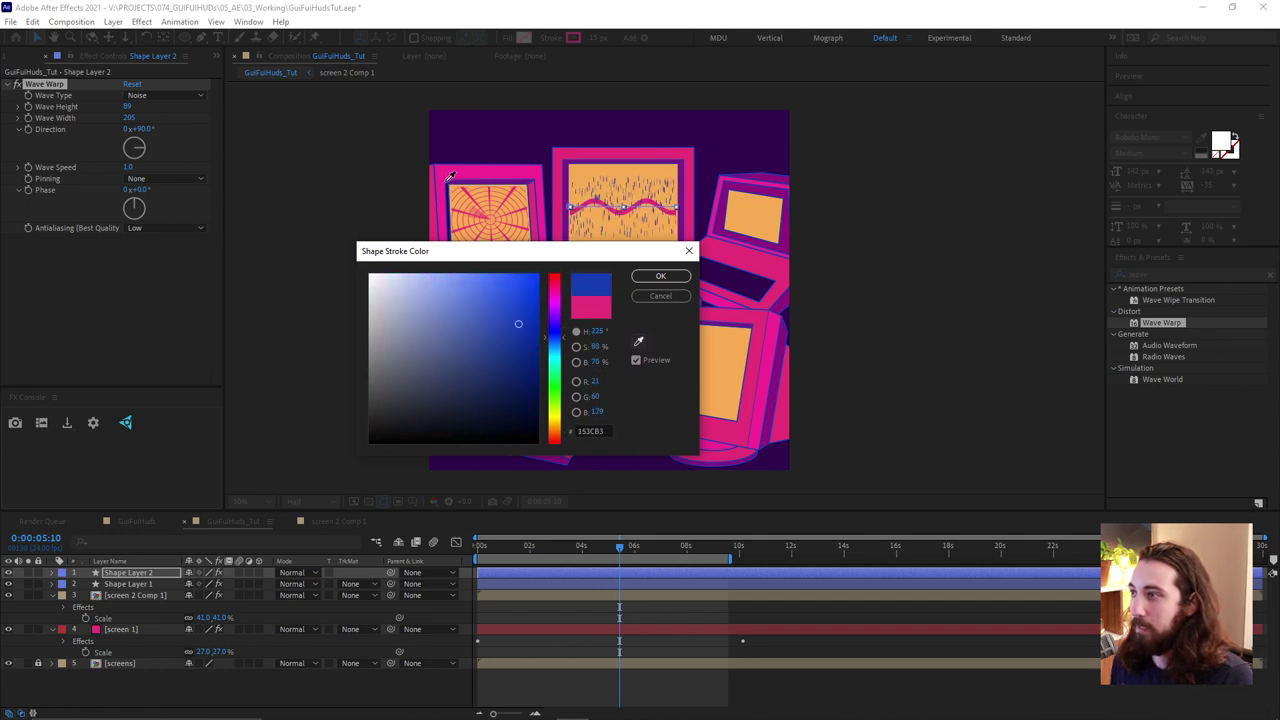
pyautogui.click(447, 180)
pyautogui.press('Return')
# Place Shape Layer 2 beneath Shape Layer 1 and set its Wave Speed to 0.5
pyautogui.moveTo(145, 575); pyautogui.dragTo(154, 592)
pyautogui.click(128, 167)
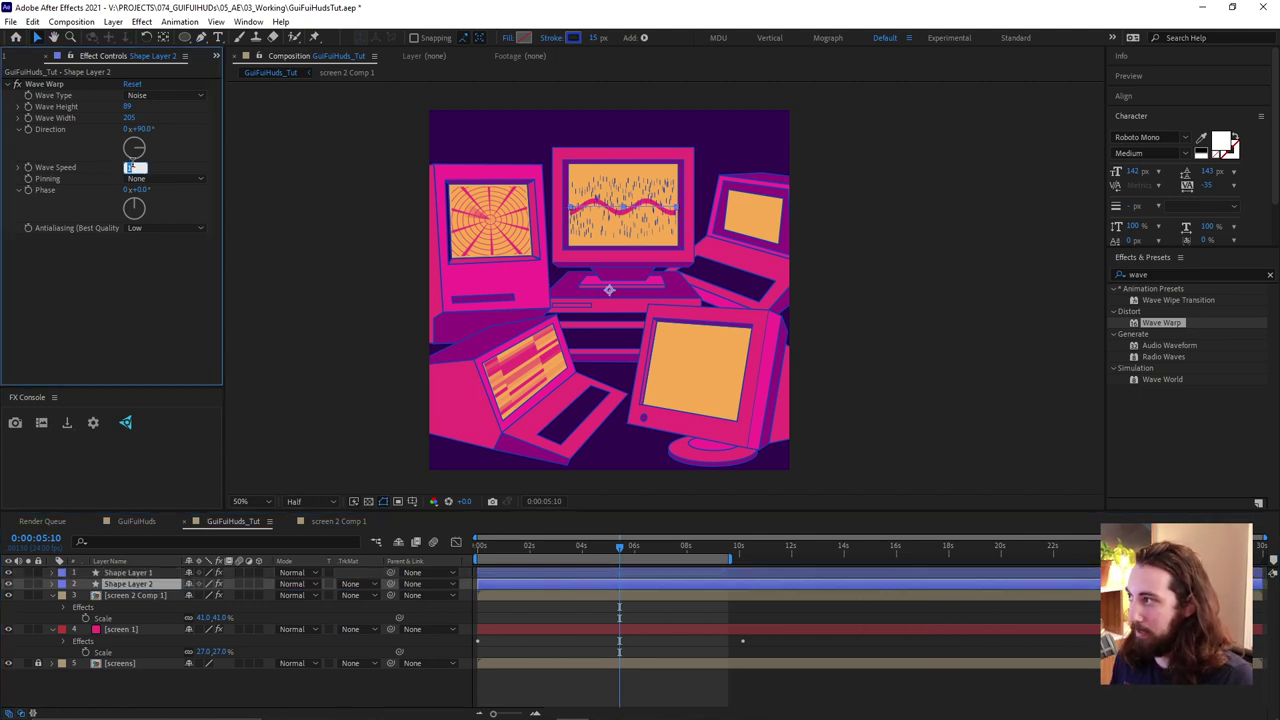
pyautogui.press('Return')
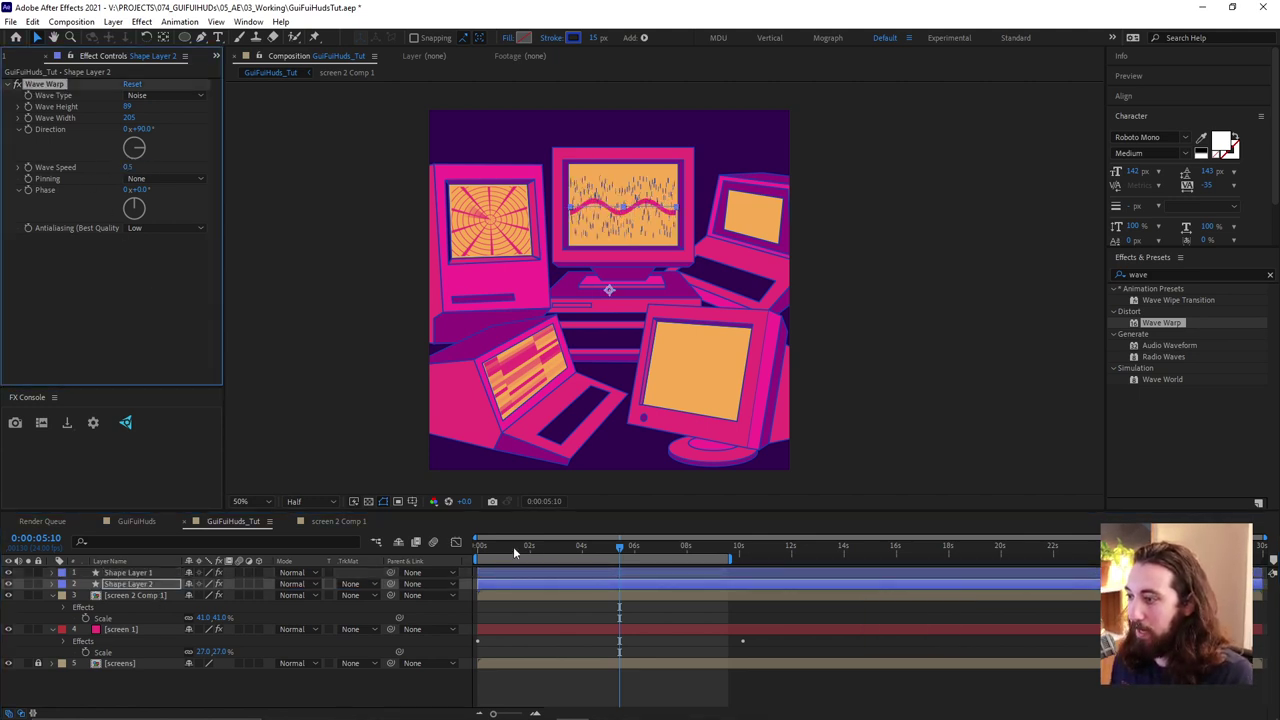
# Preview the wave animation and draw a slanted straight line along the left edge of the lower-right computer's screen
pyautogui.press('space')
pyautogui.click(586, 616)
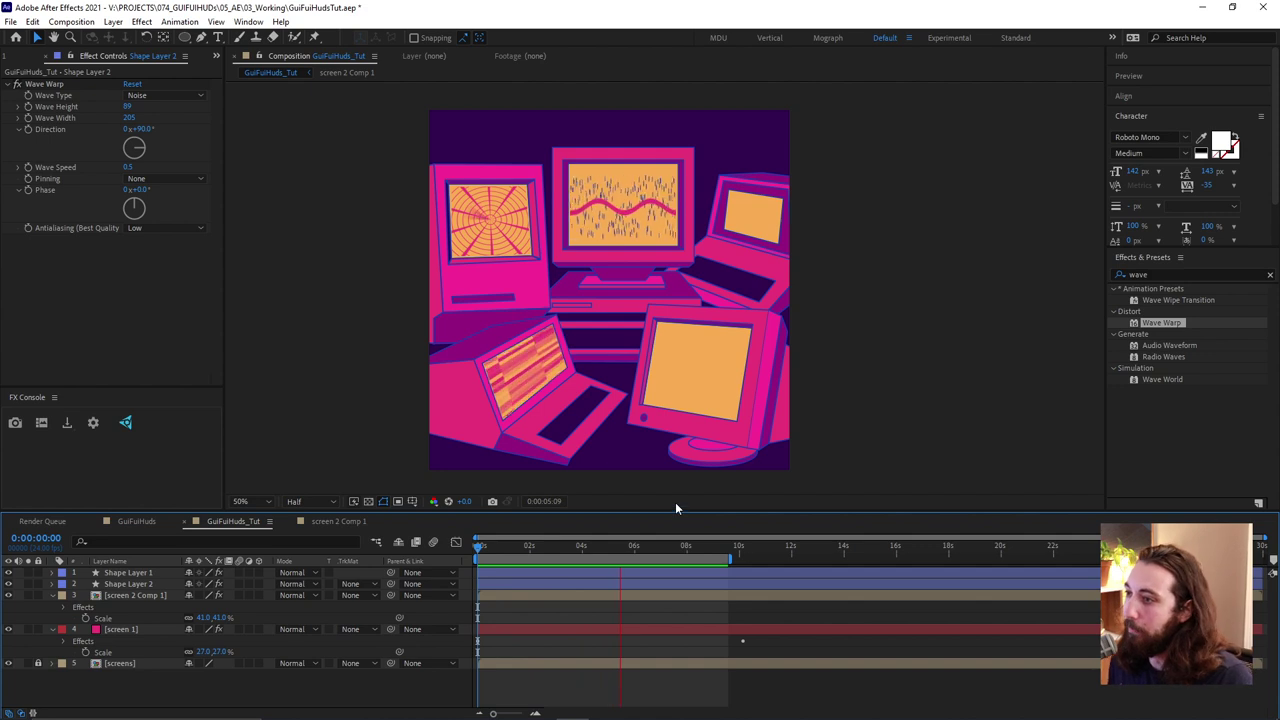
pyautogui.click(203, 40)
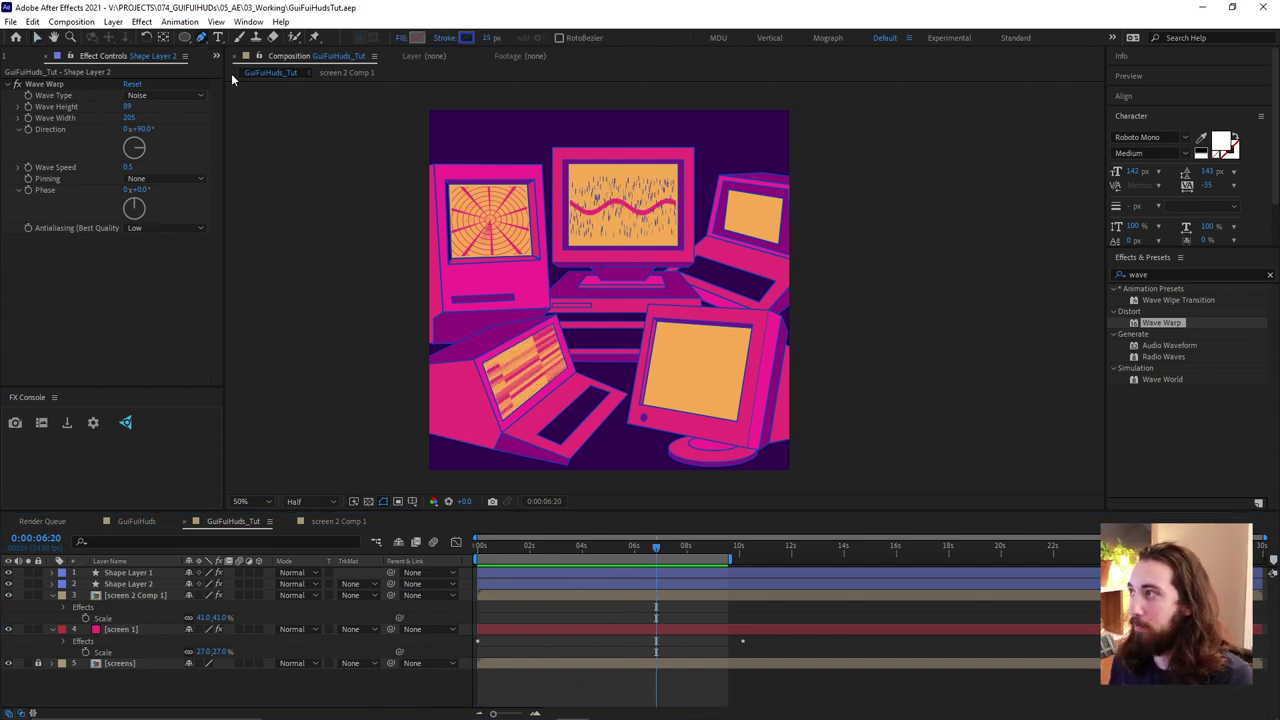
pyautogui.scroll(1, 752, 364)
pyautogui.moveTo(752, 364); pyautogui.dragTo(671, 168)
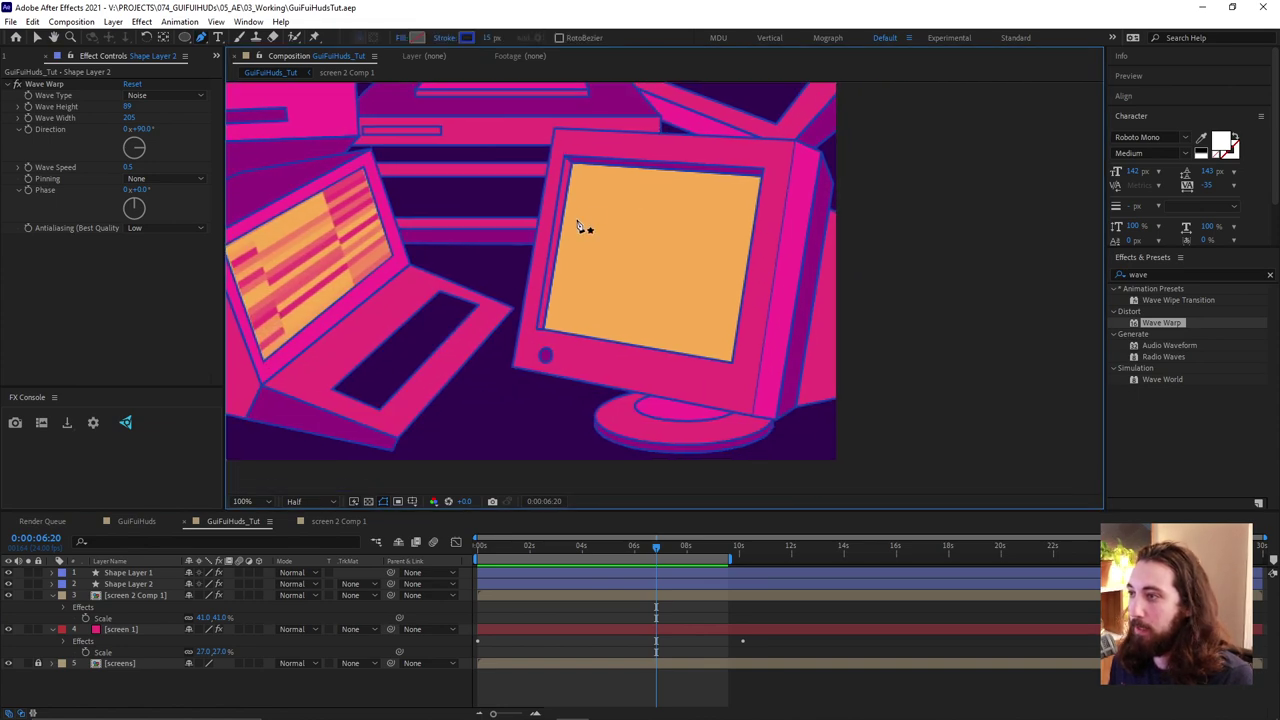
pyautogui.click(585, 181)
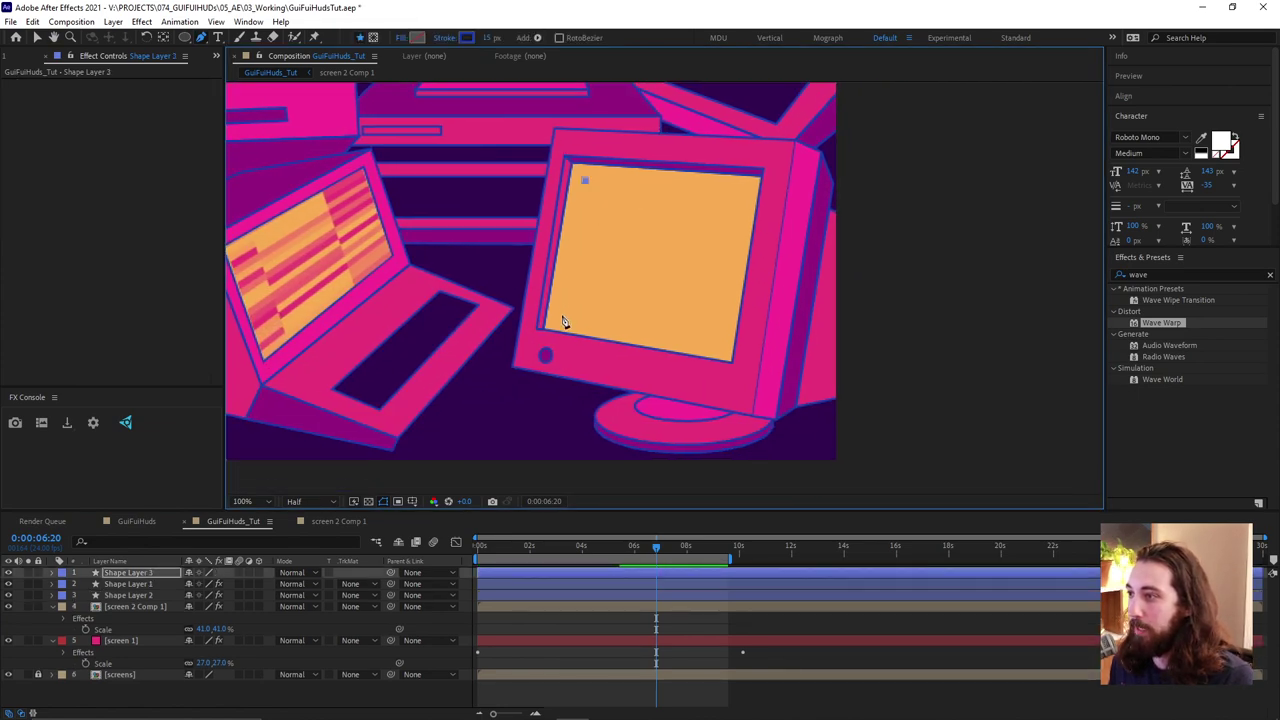
pyautogui.click(562, 315)
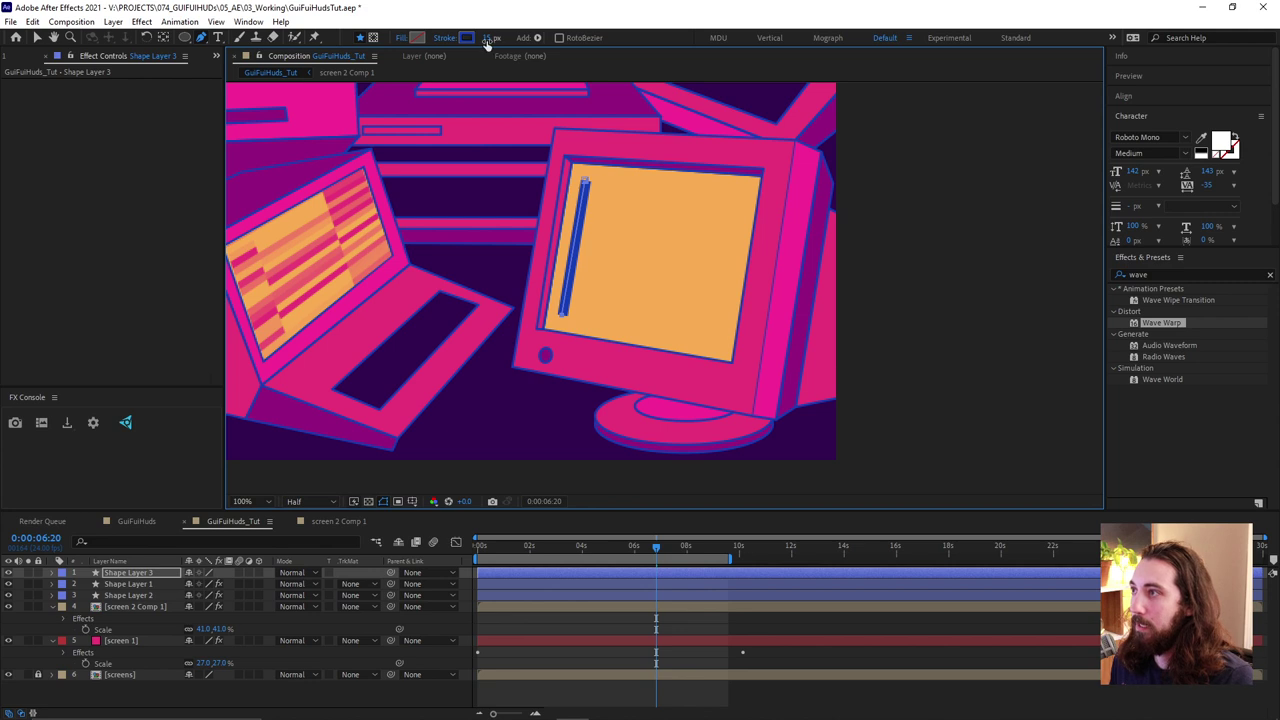
# Duplicate the Shape 1 group inside Shape Layer 3's contents
pyautogui.click(52, 573)
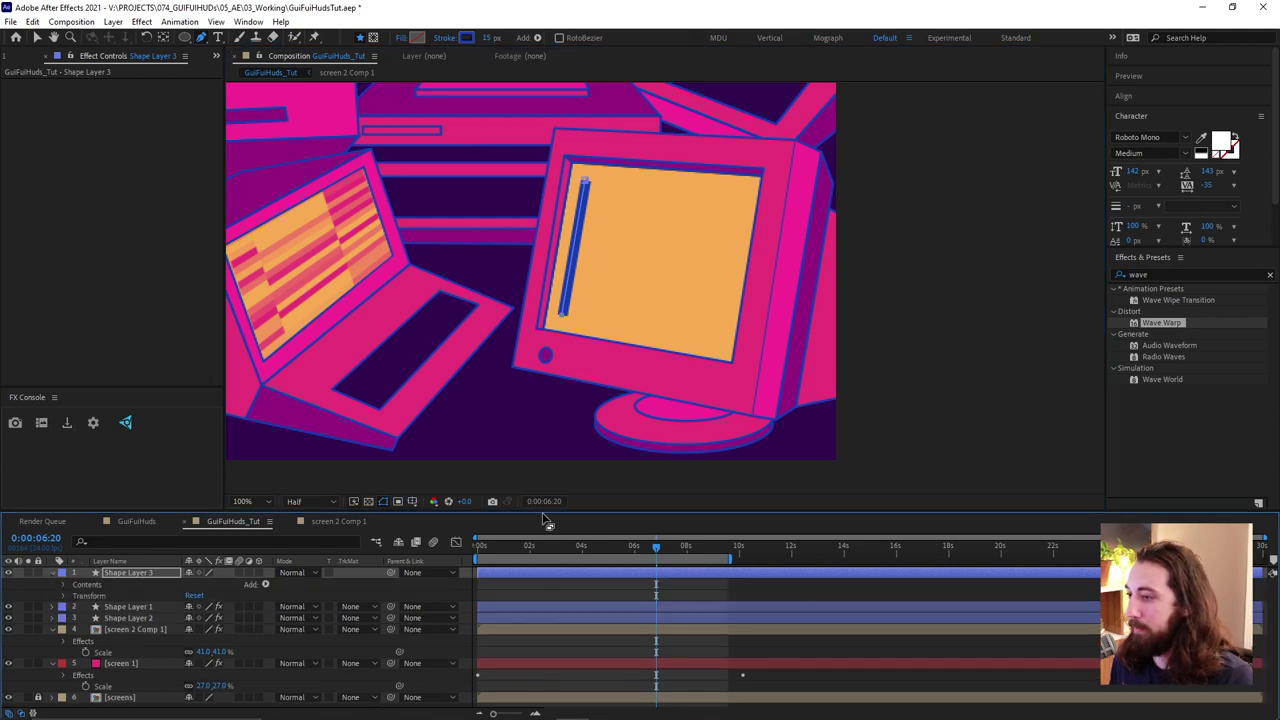
pyautogui.moveTo(540, 520); pyautogui.dragTo(540, 430)
pyautogui.click(61, 497)
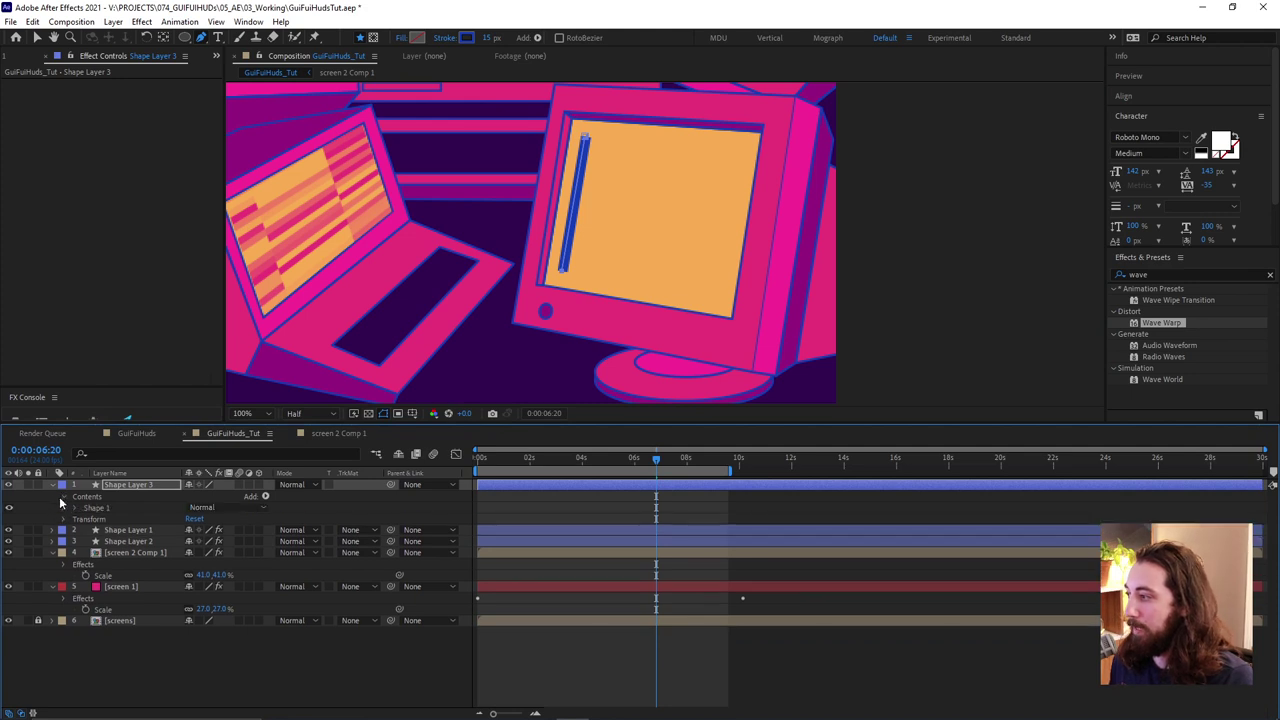
pyautogui.click(76, 508)
pyautogui.click(116, 508)
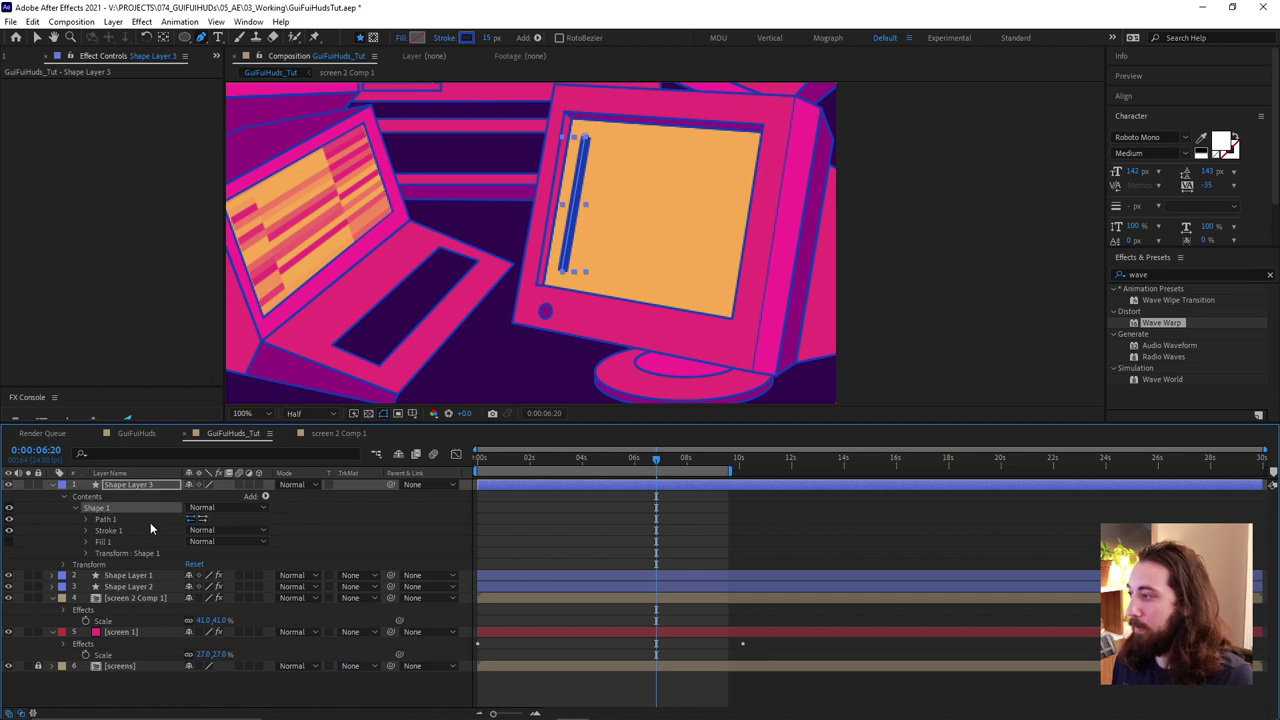
pyautogui.hotkey('ctrl', 'd')
pyautogui.click(75, 508)
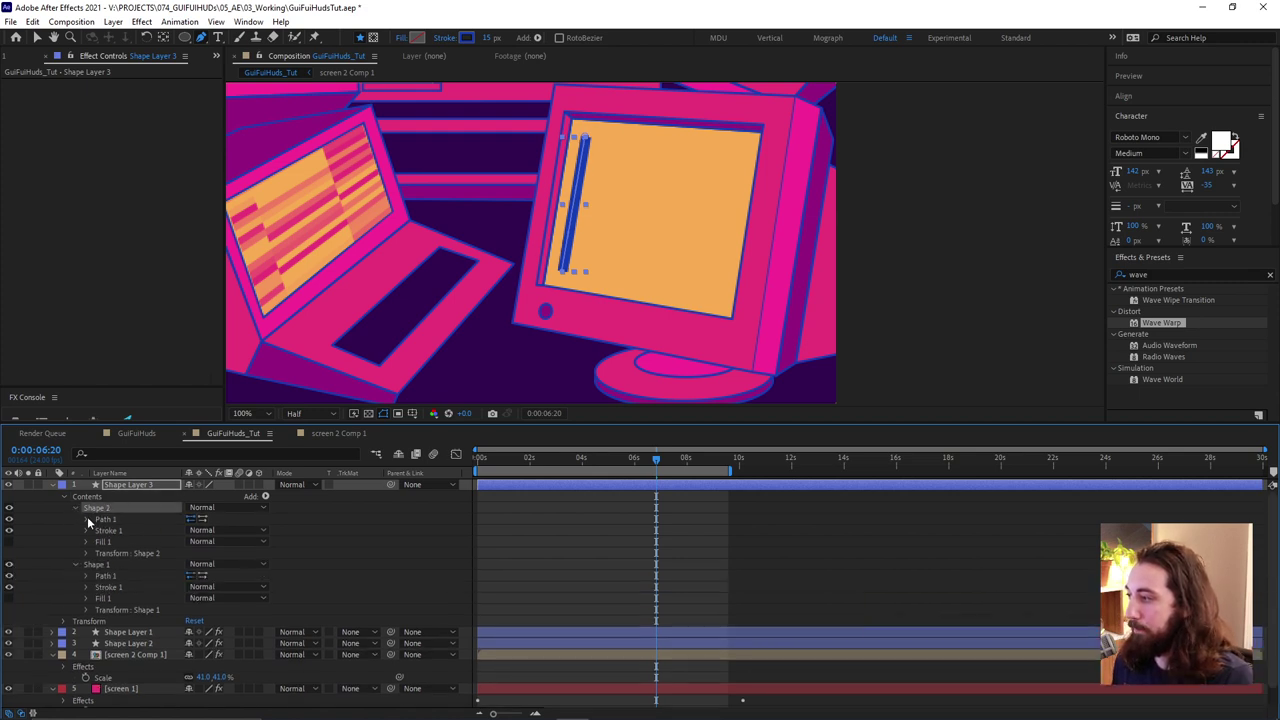
# Recolor Shape 1's stroke pink (F62E96) with a color sampled from the lower-right computer's body
pyautogui.click(97, 565)
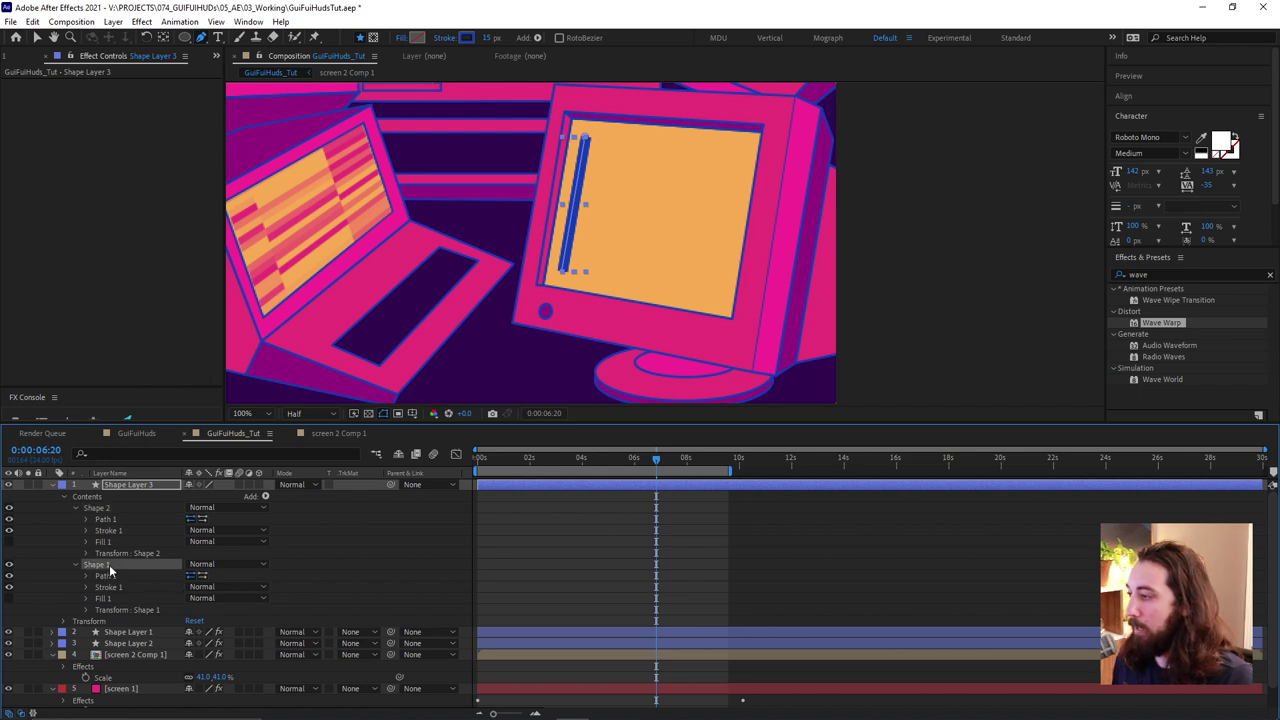
pyautogui.click(465, 38)
pyautogui.click(639, 343)
pyautogui.click(771, 324)
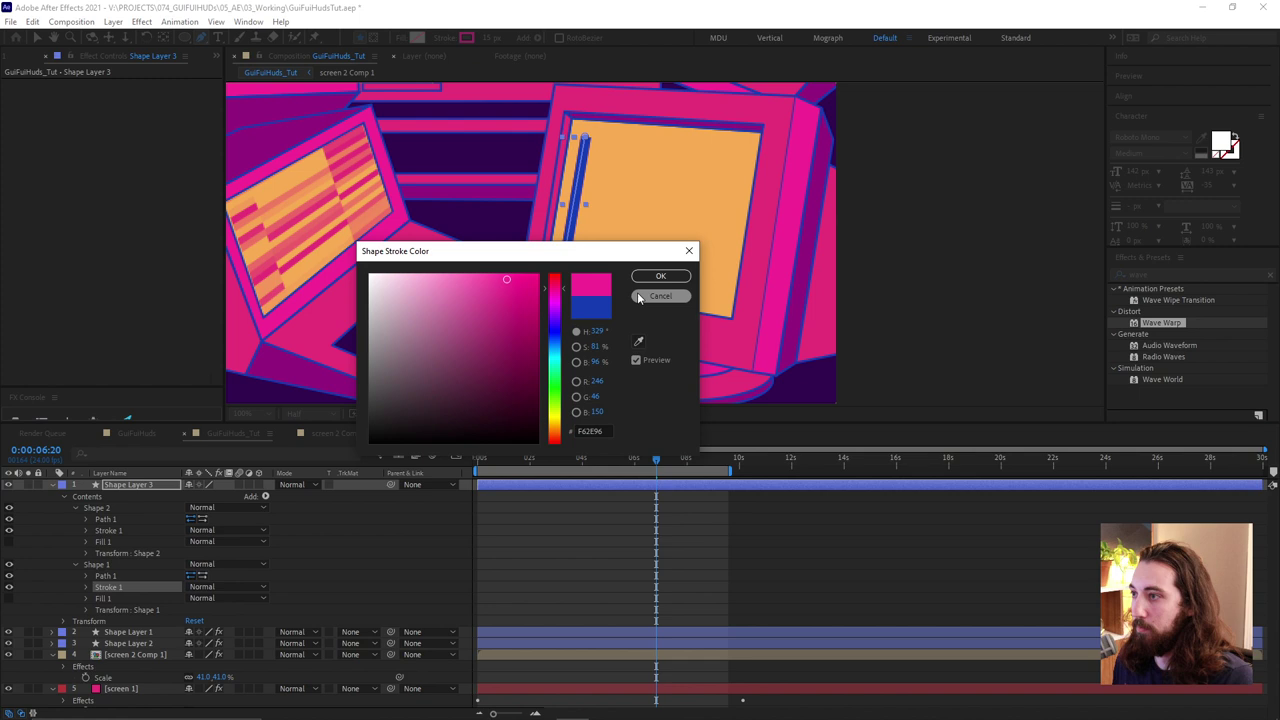
pyautogui.click(660, 276)
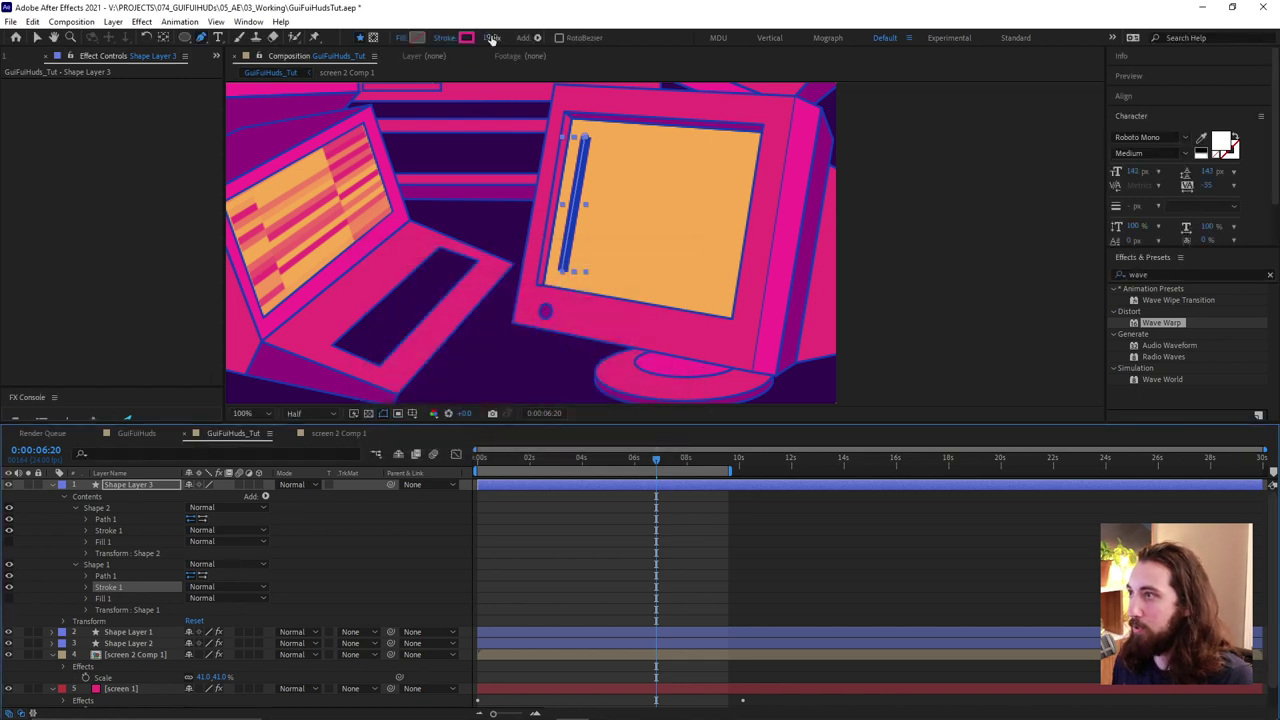
# Set the pink Shape 1 stroke width to 7 px
pyautogui.moveTo(488, 37); pyautogui.dragTo(485, 37)
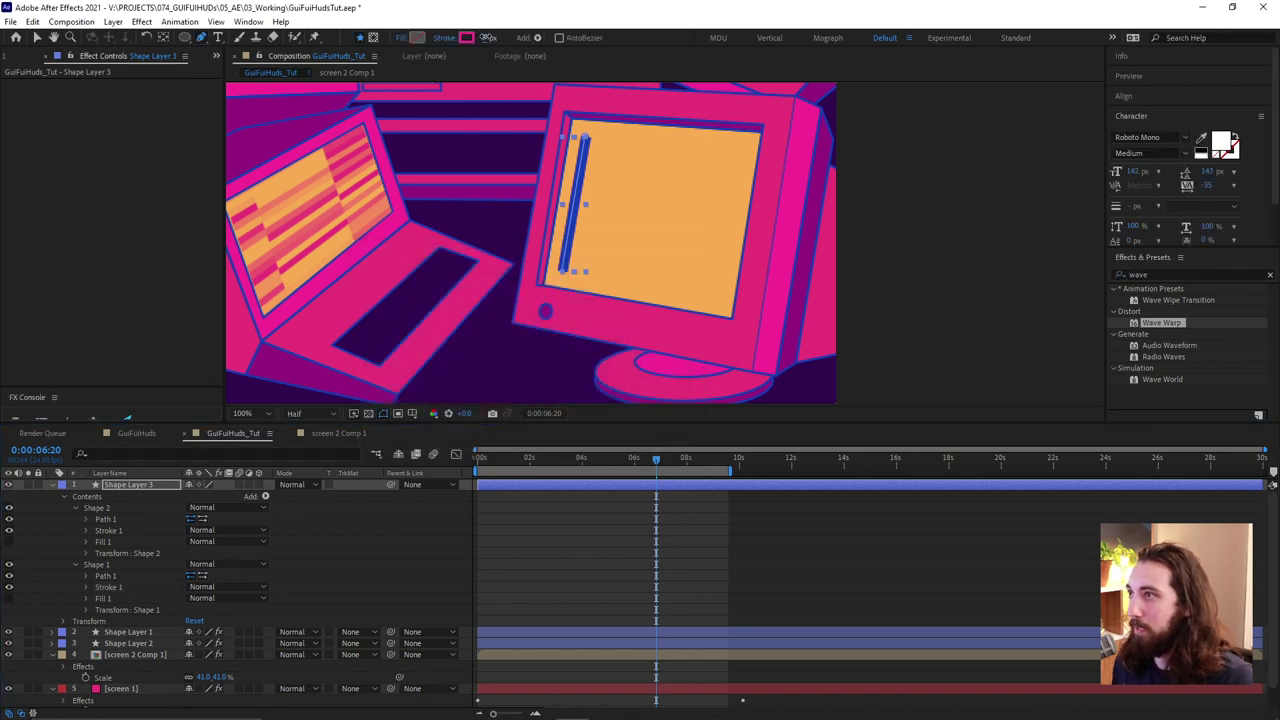
pyautogui.click(10, 508)
pyautogui.click(10, 508)
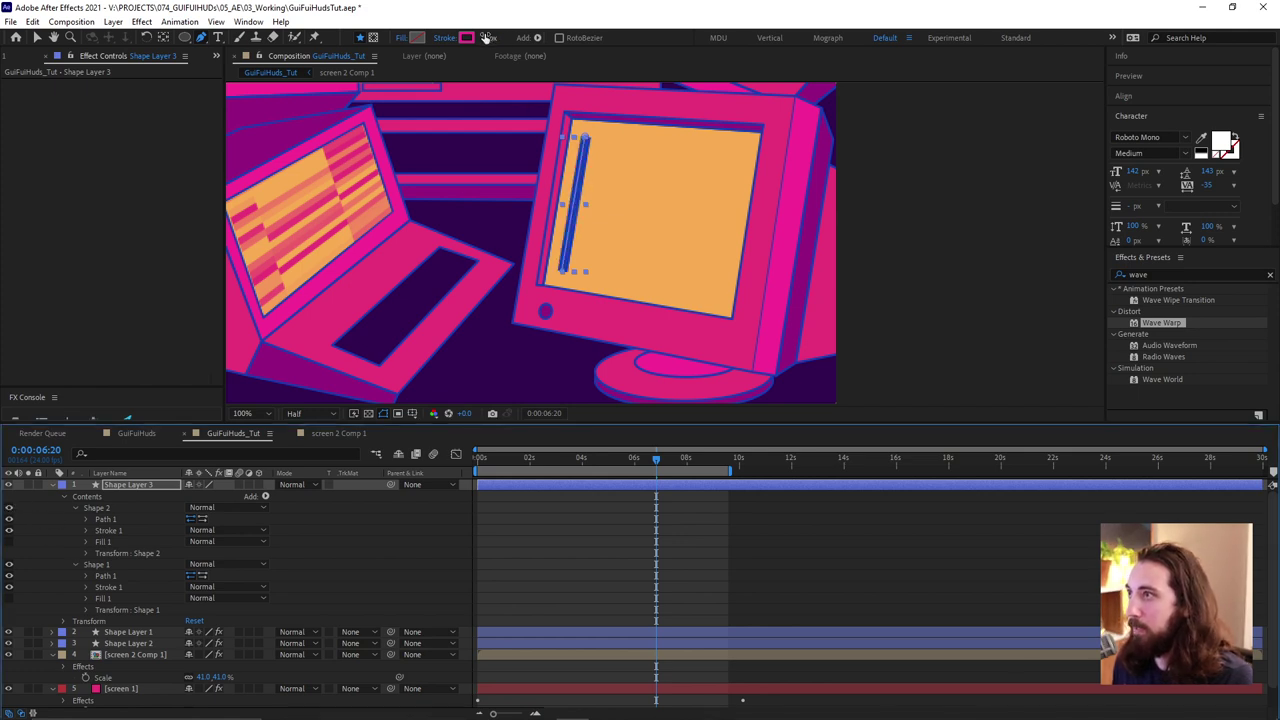
pyautogui.click(487, 37)
pyautogui.press('Down')
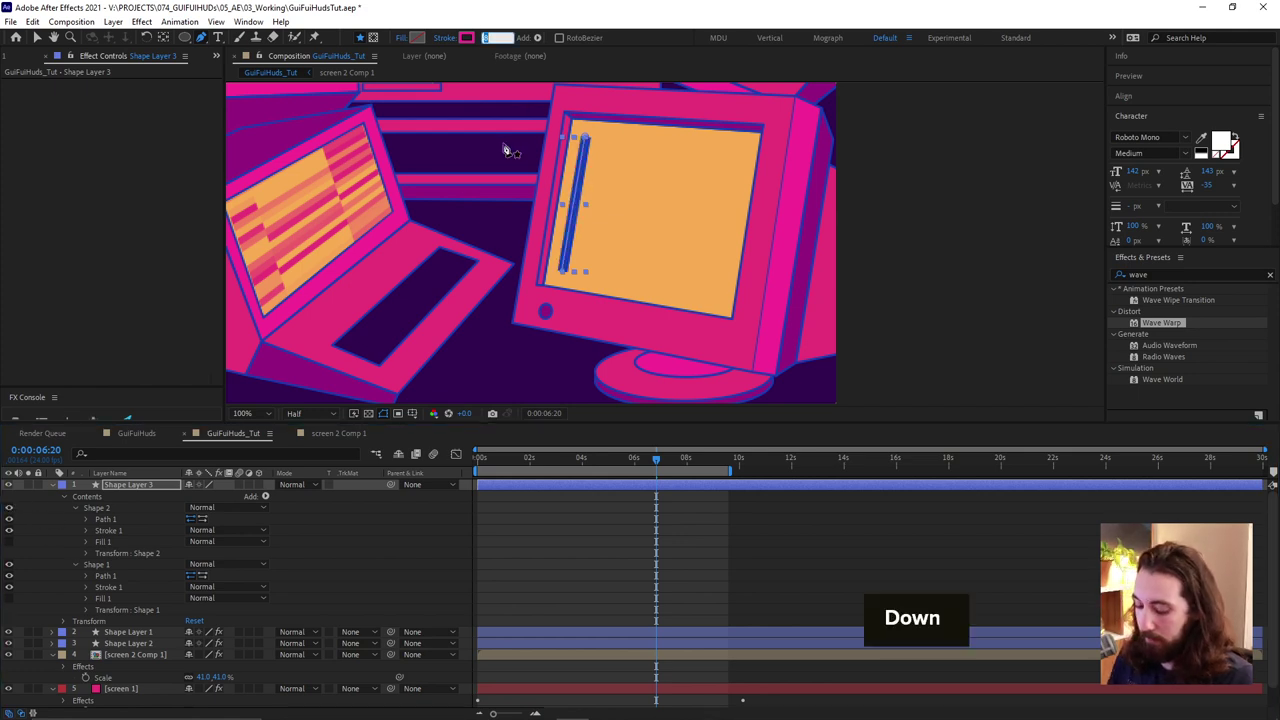
pyautogui.click(582, 485)
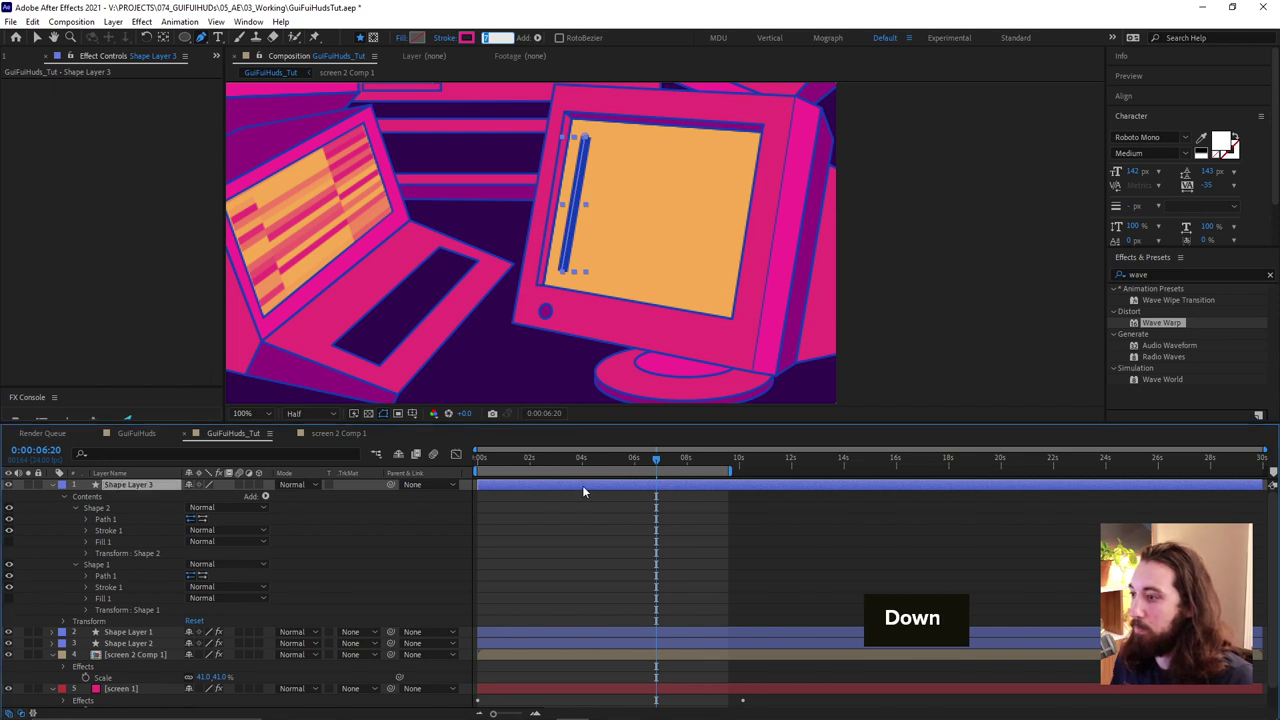
# Add Trim Paths to the blue Shape 2 with Start at 19% and End at 79%
pyautogui.click(105, 509)
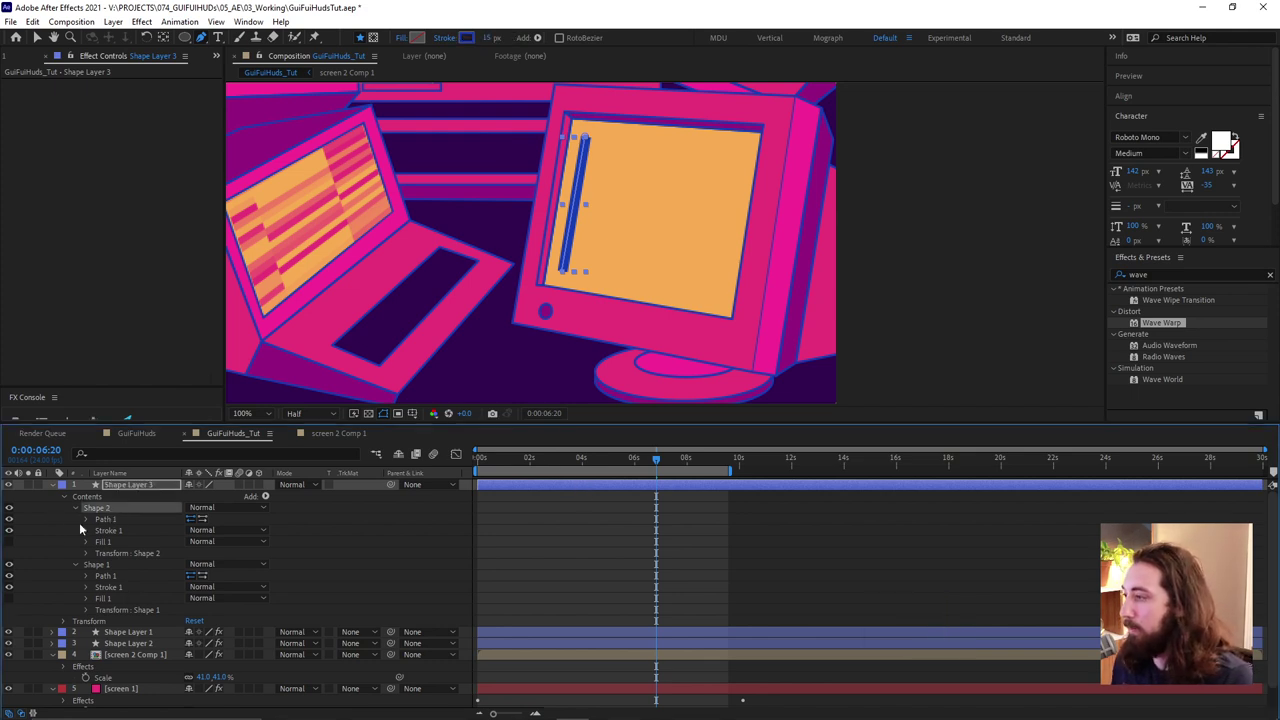
pyautogui.click(266, 498)
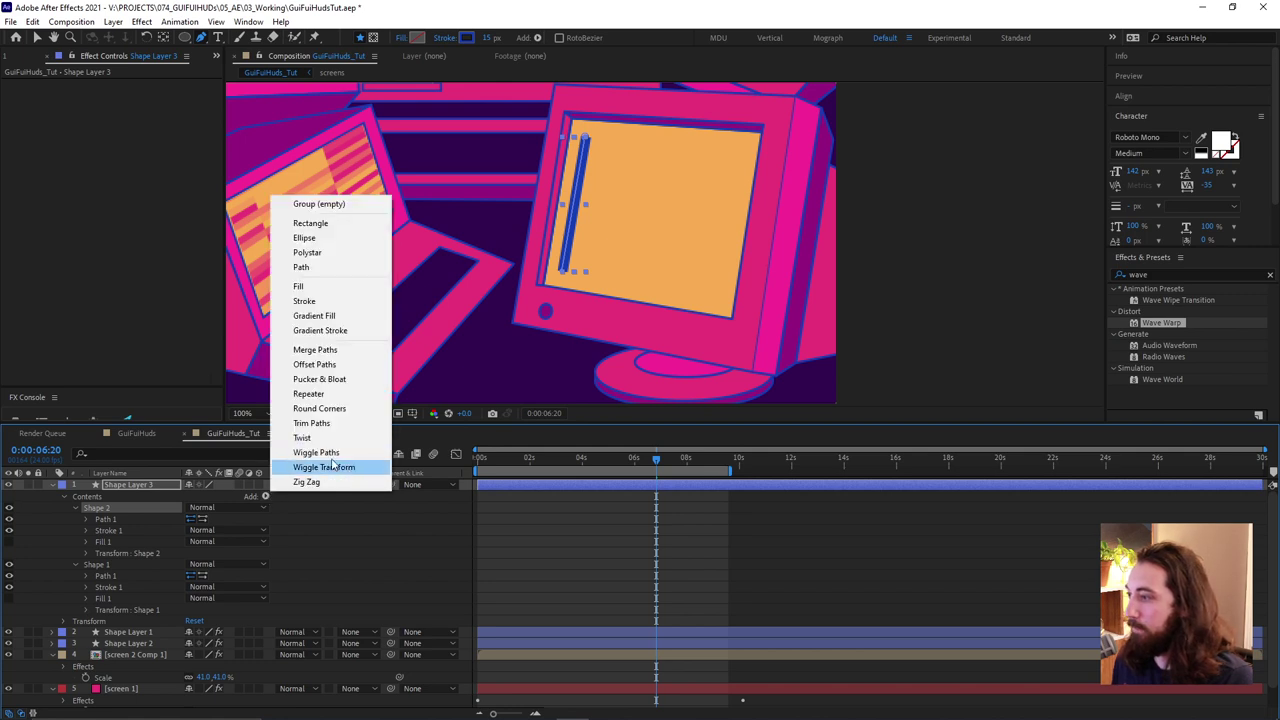
pyautogui.click(334, 424)
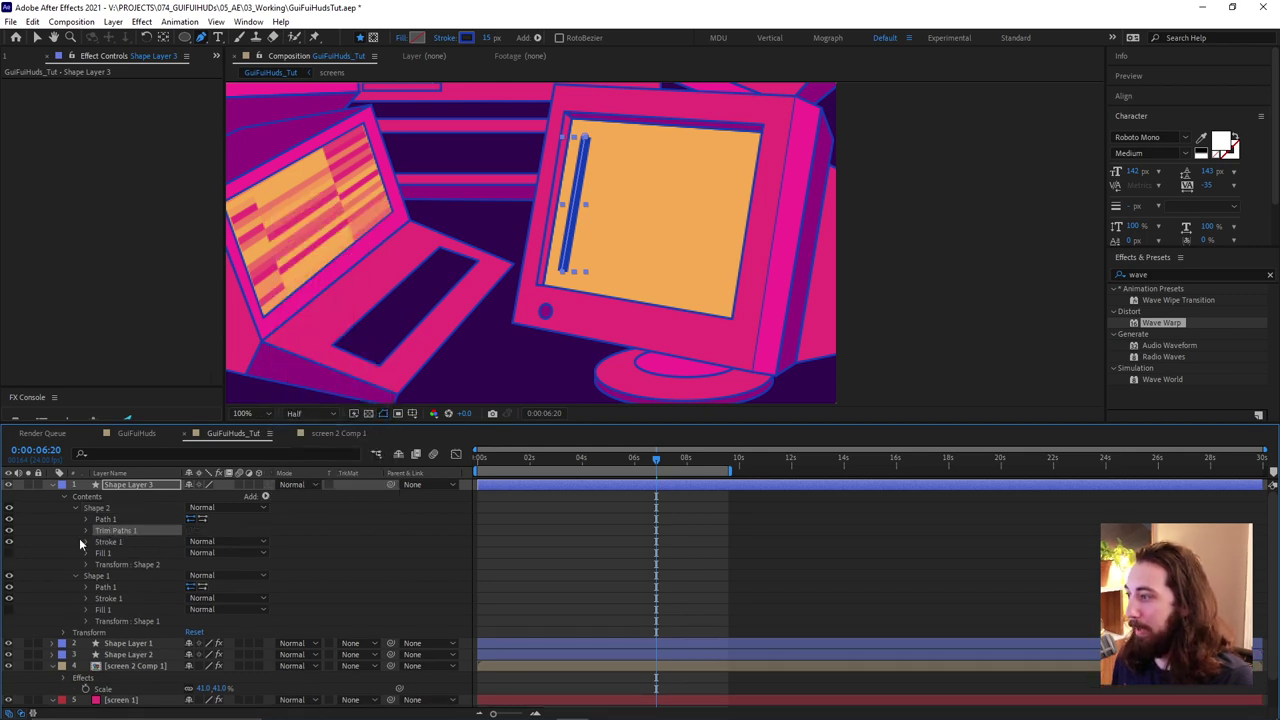
pyautogui.click(86, 530)
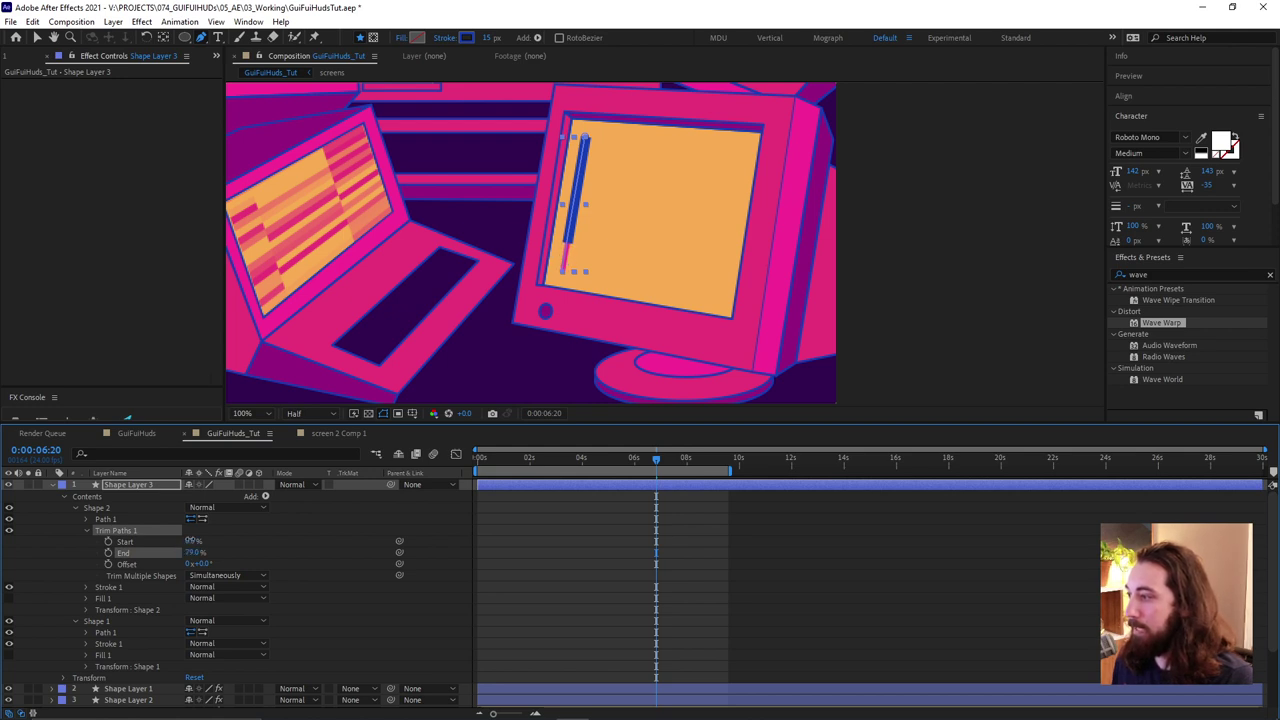
pyautogui.moveTo(190, 541); pyautogui.dragTo(196, 543)
# Add the expression wiggle(2,45) to the Trim Paths Offset of Shape 2 and preview the motion
pyautogui.moveTo(513, 462); pyautogui.dragTo(511, 462)
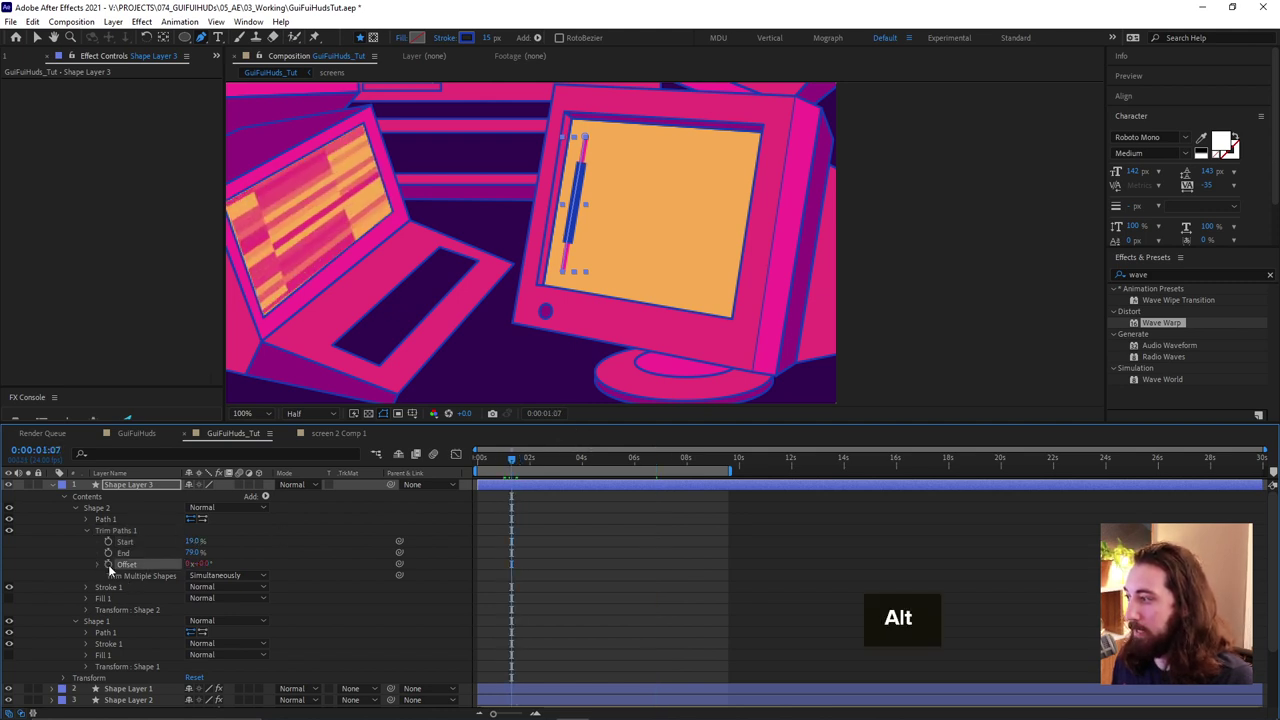
pyautogui.keyDown('alt'); pyautogui.click(108, 564); pyautogui.keyUp('alt')
pyautogui.write('wiggle()')
pyautogui.press('Return')
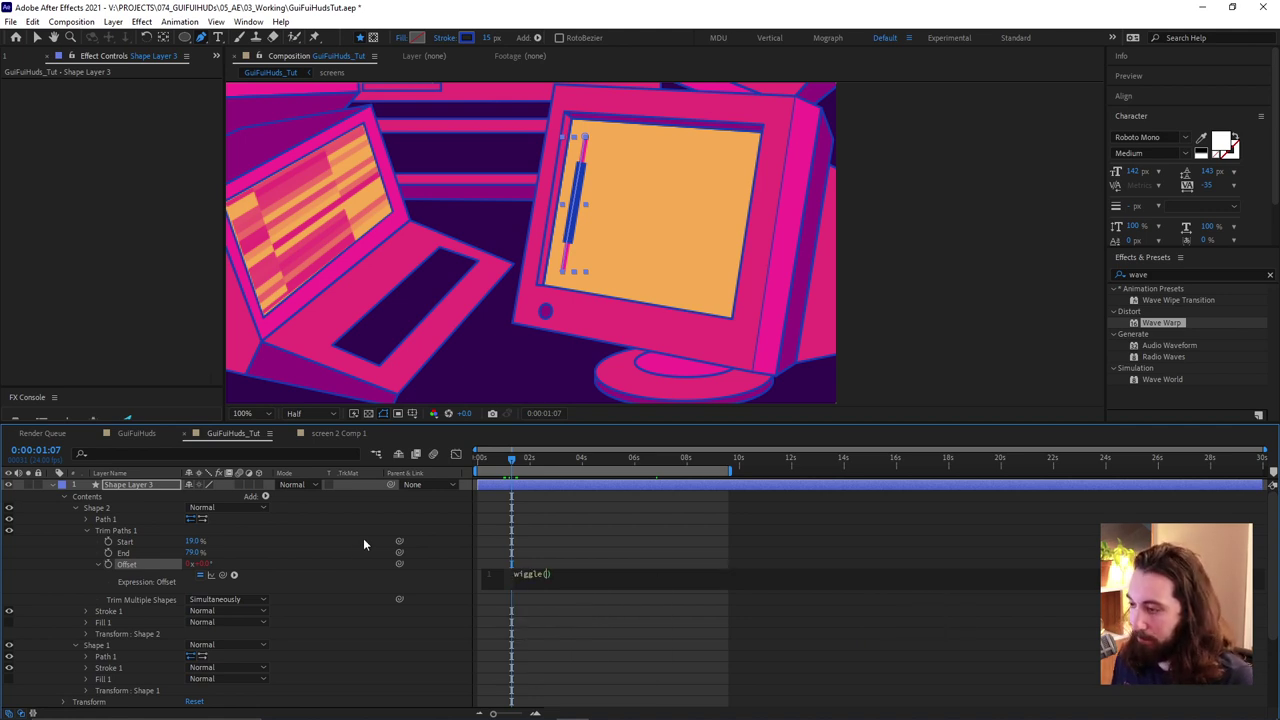
pyautogui.write('2,45')
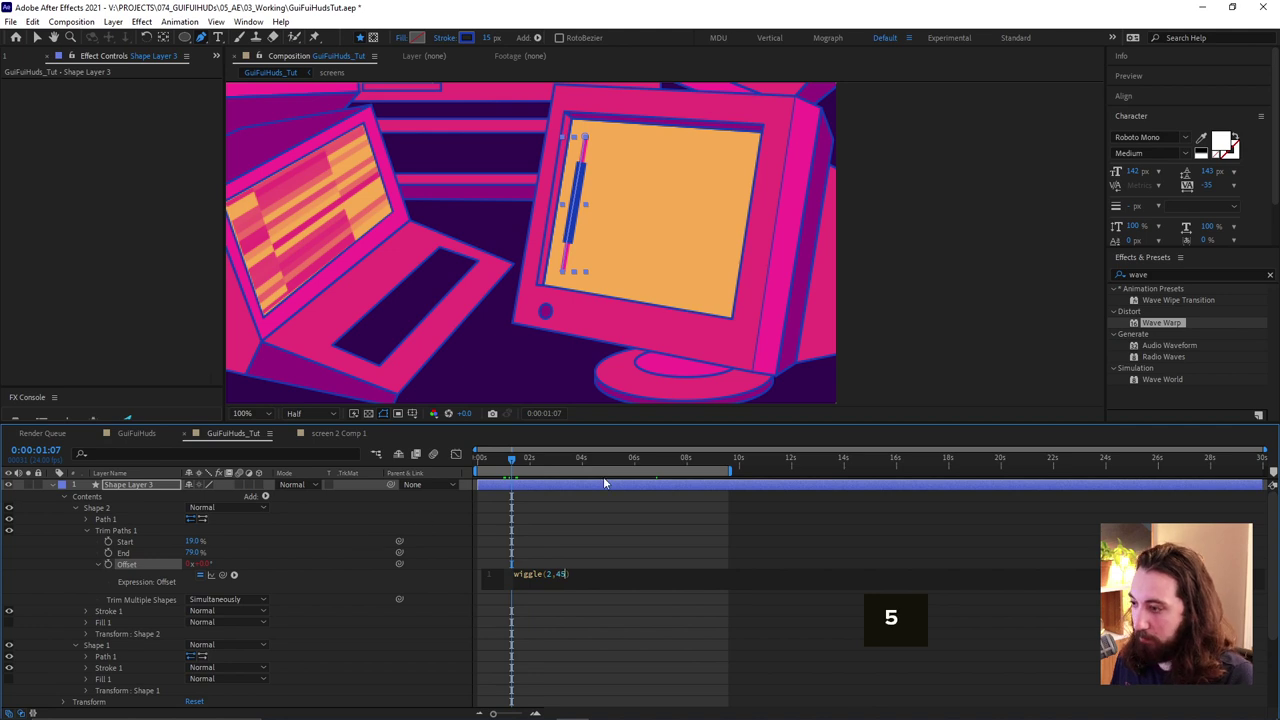
pyautogui.click(533, 572)
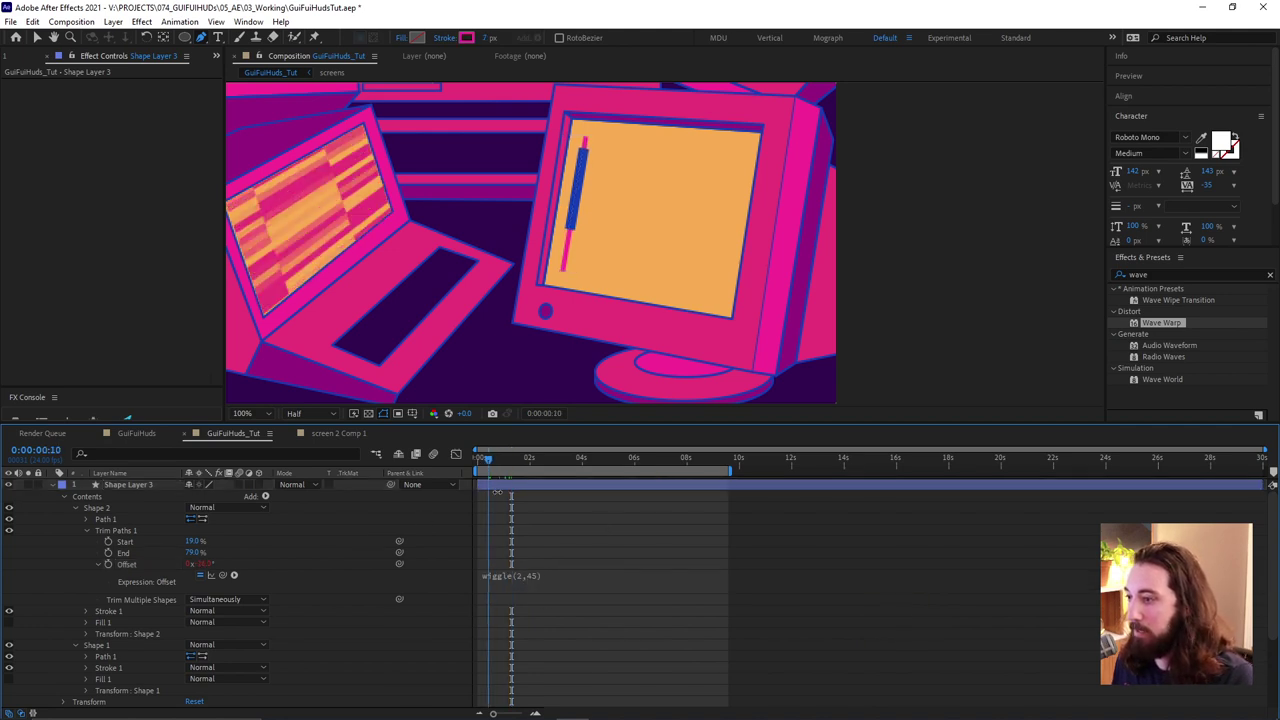
pyautogui.press('space')
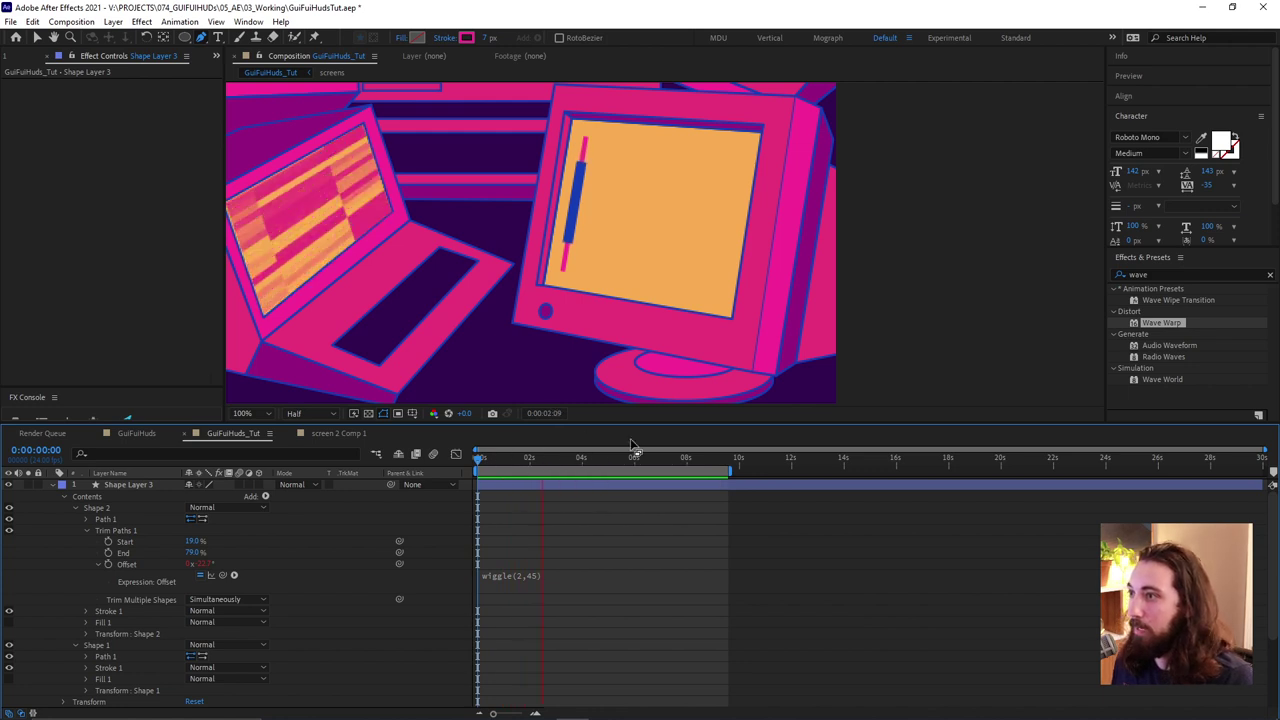
pyautogui.press('space')
# Group Shape 2 and Shape 1 inside Shape Layer 3 and duplicate the resulting group
pyautogui.click(75, 508)
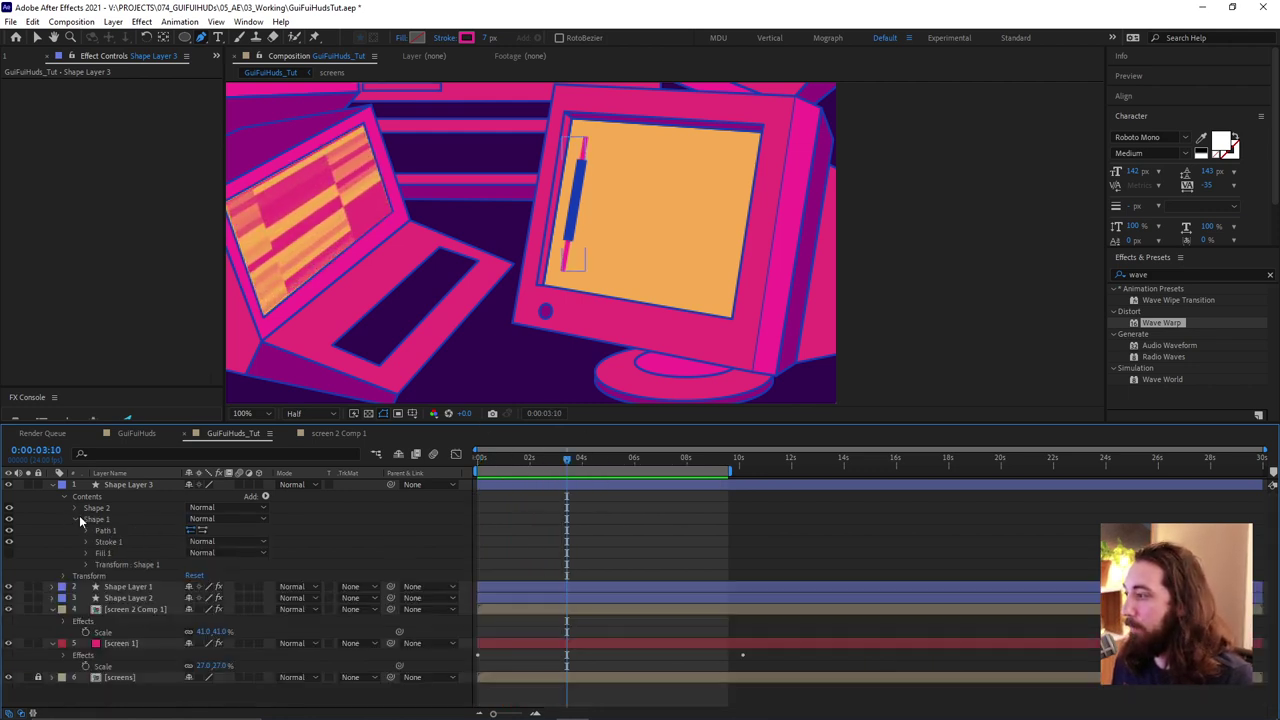
pyautogui.click(75, 519)
pyautogui.click(97, 507)
pyautogui.keyDown('shift'); pyautogui.click(108, 518); pyautogui.keyUp('shift')
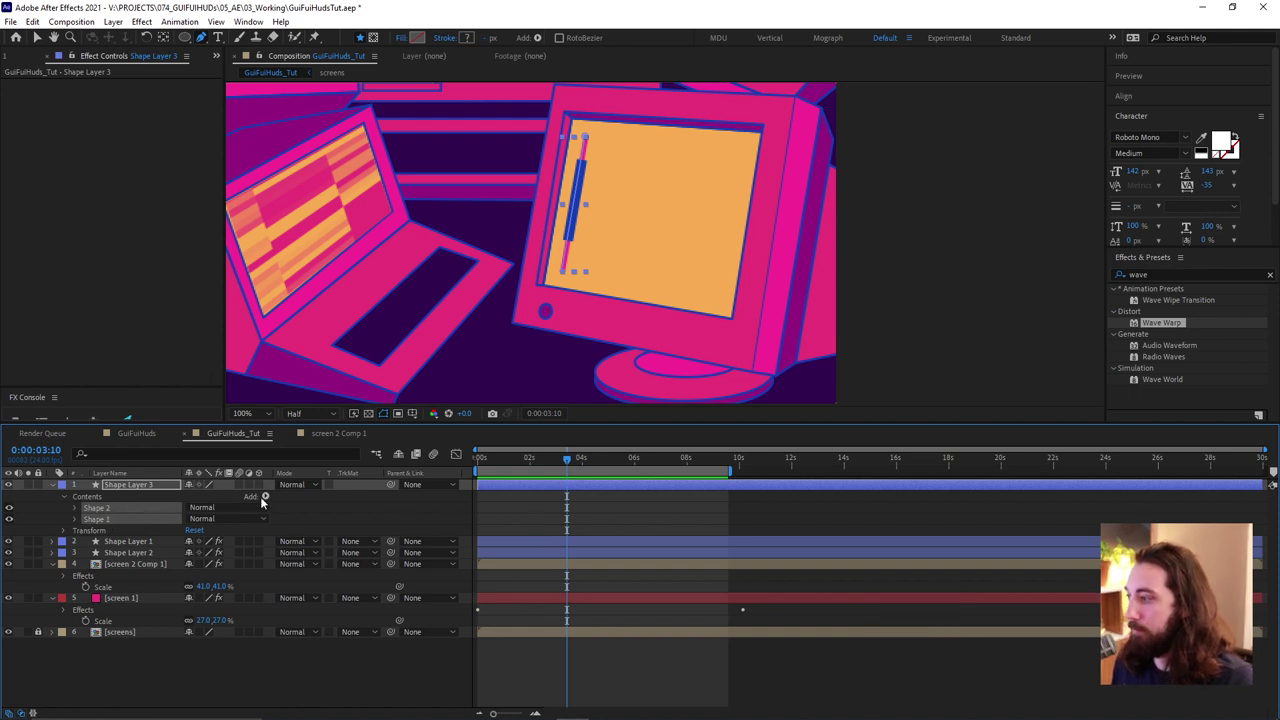
pyautogui.hotkey('ctrl', 'g')
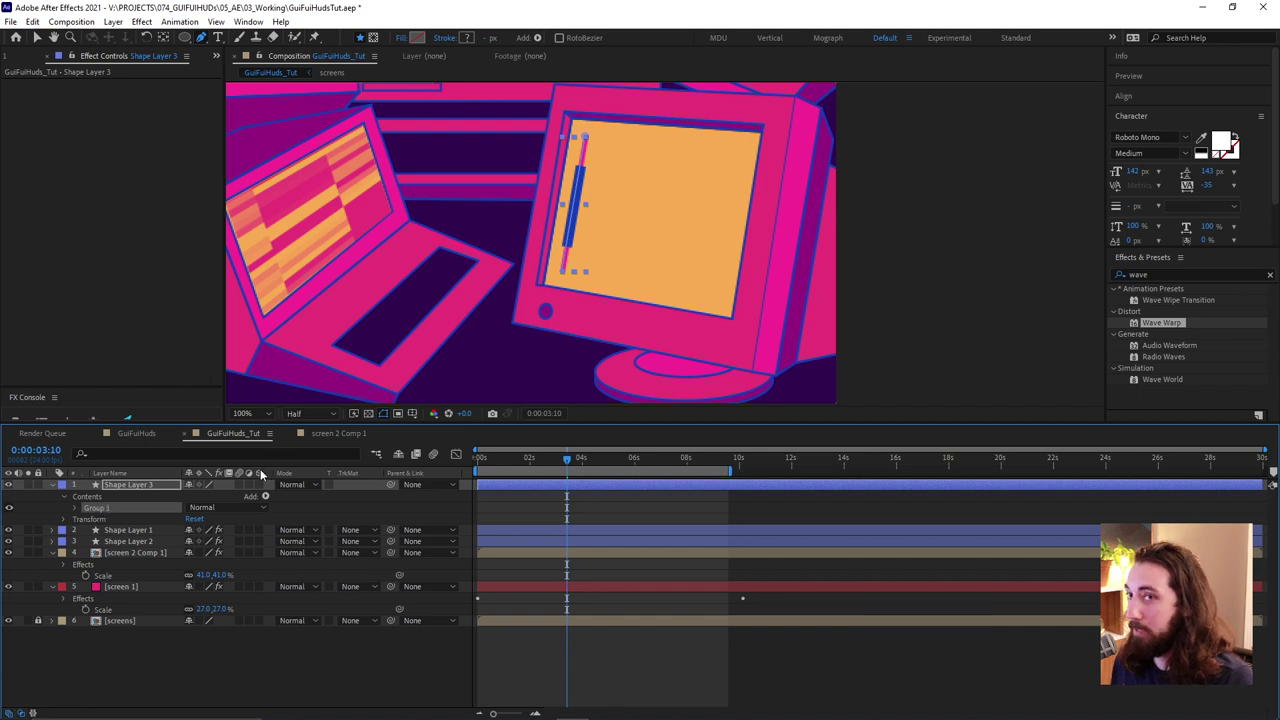
pyautogui.press('ctrl')
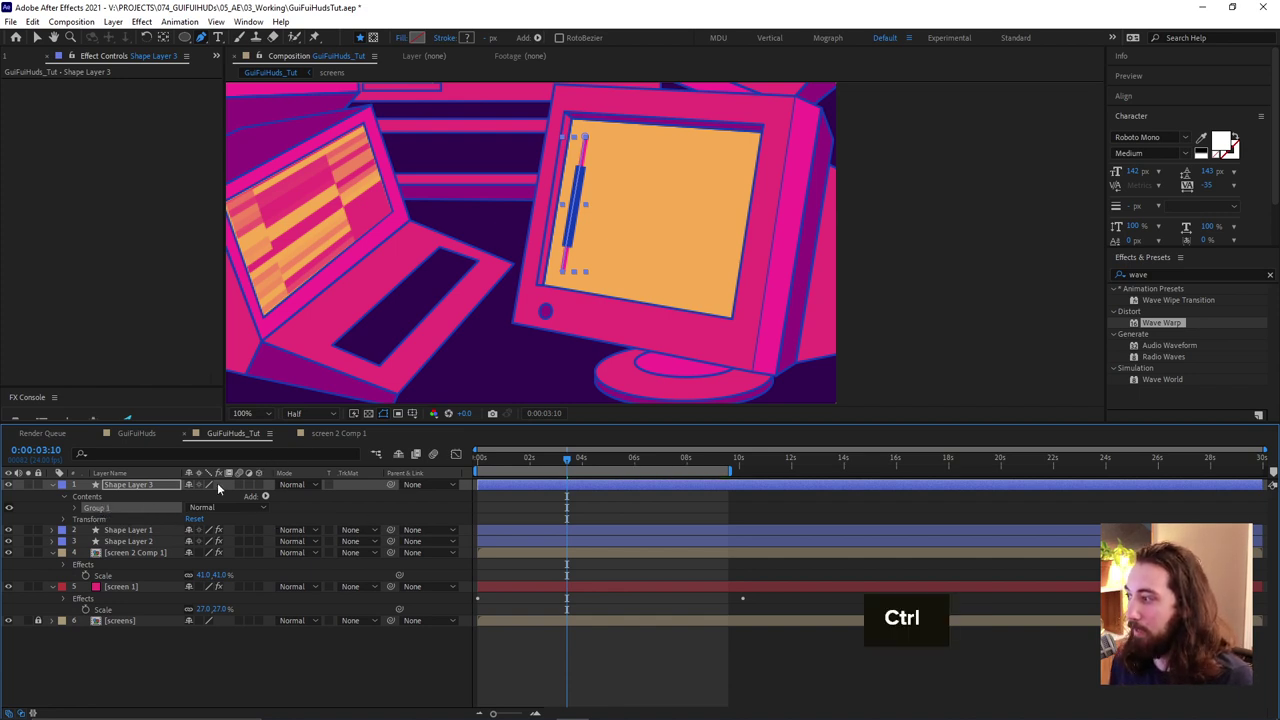
pyautogui.hotkey('ctrl', 'd')
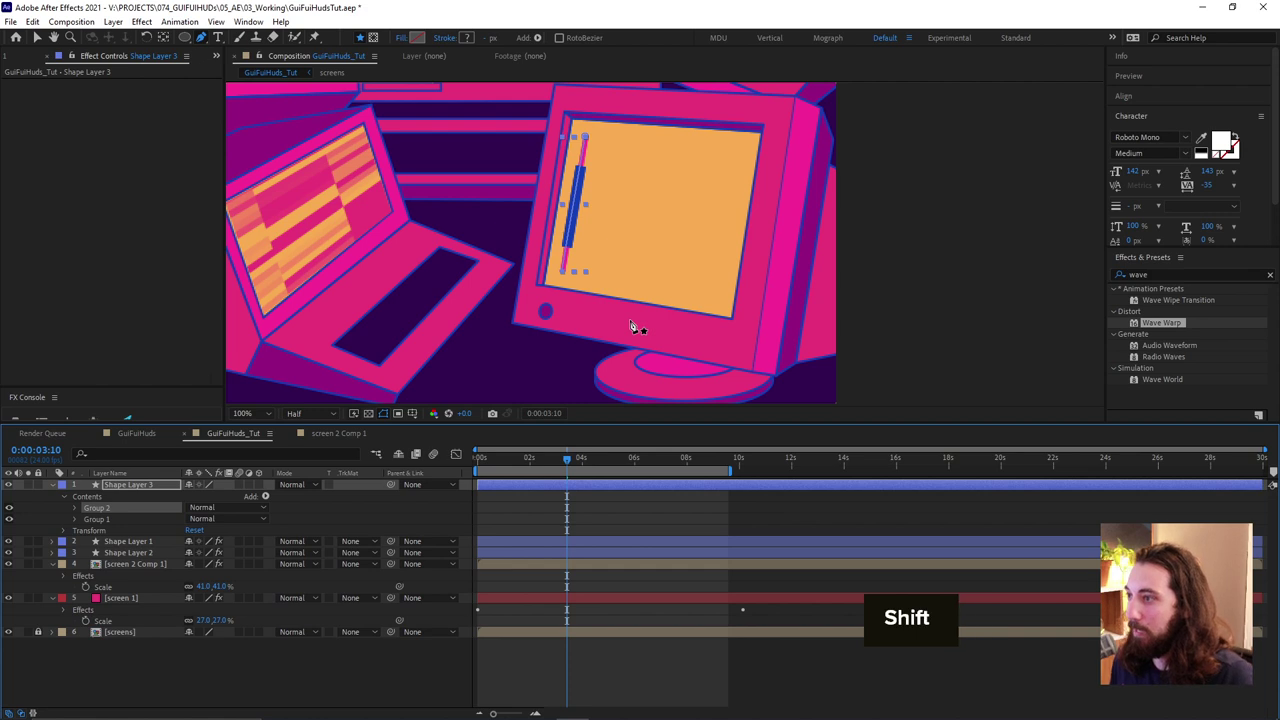
pyautogui.hotkey('shift', 'Right')
pyautogui.hotkey('shift', 'Left')
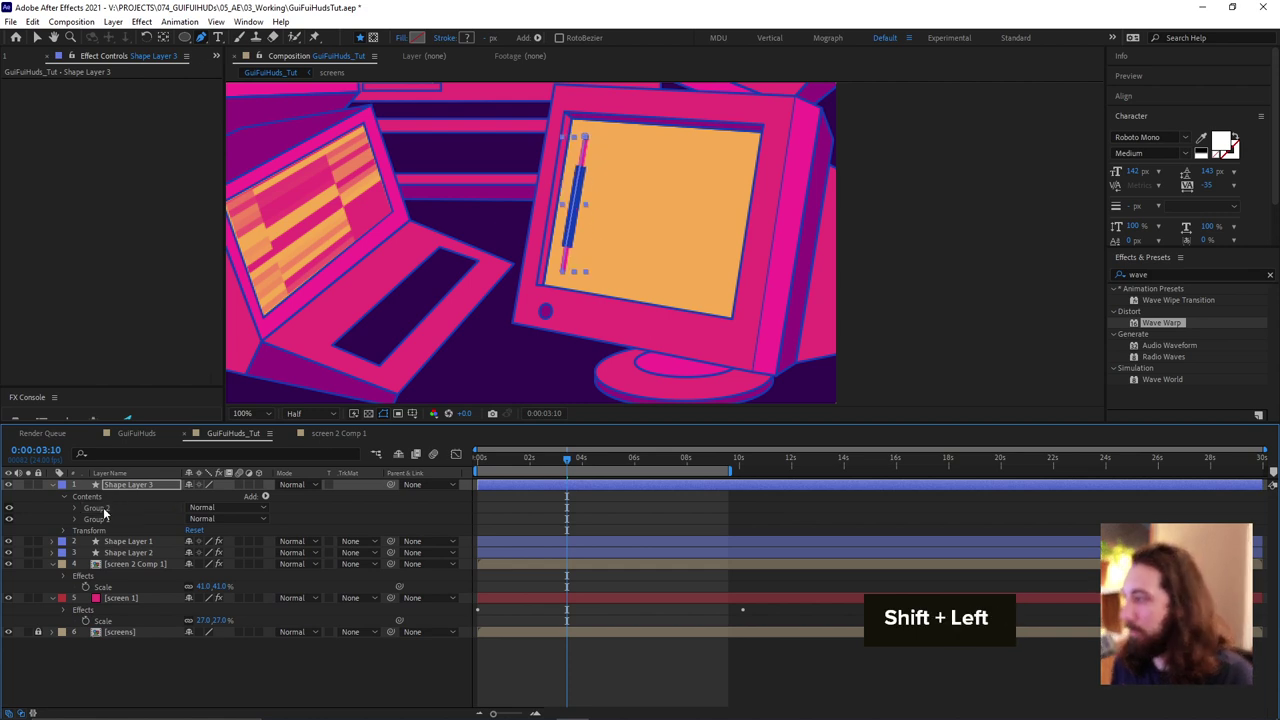
pyautogui.click(104, 509)
pyautogui.hotkey('shift', 'Right')
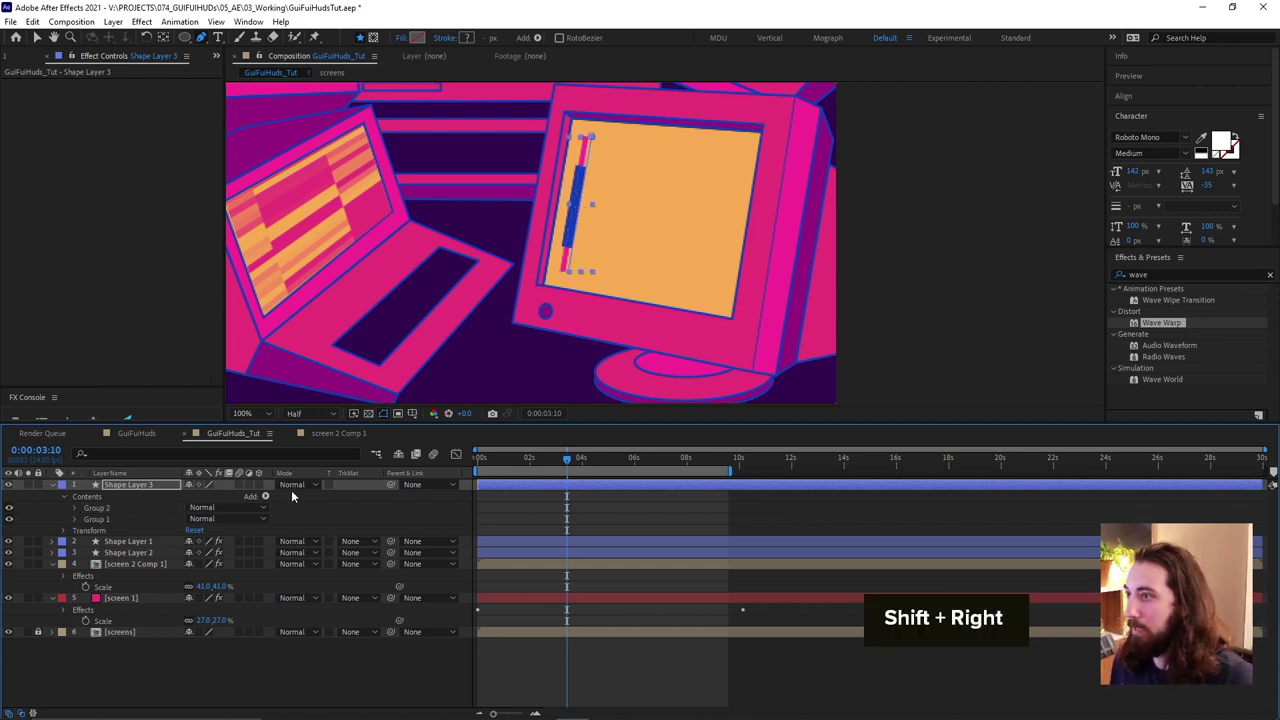
pyautogui.hotkey('shift', 'Left')
pyautogui.click(107, 508)
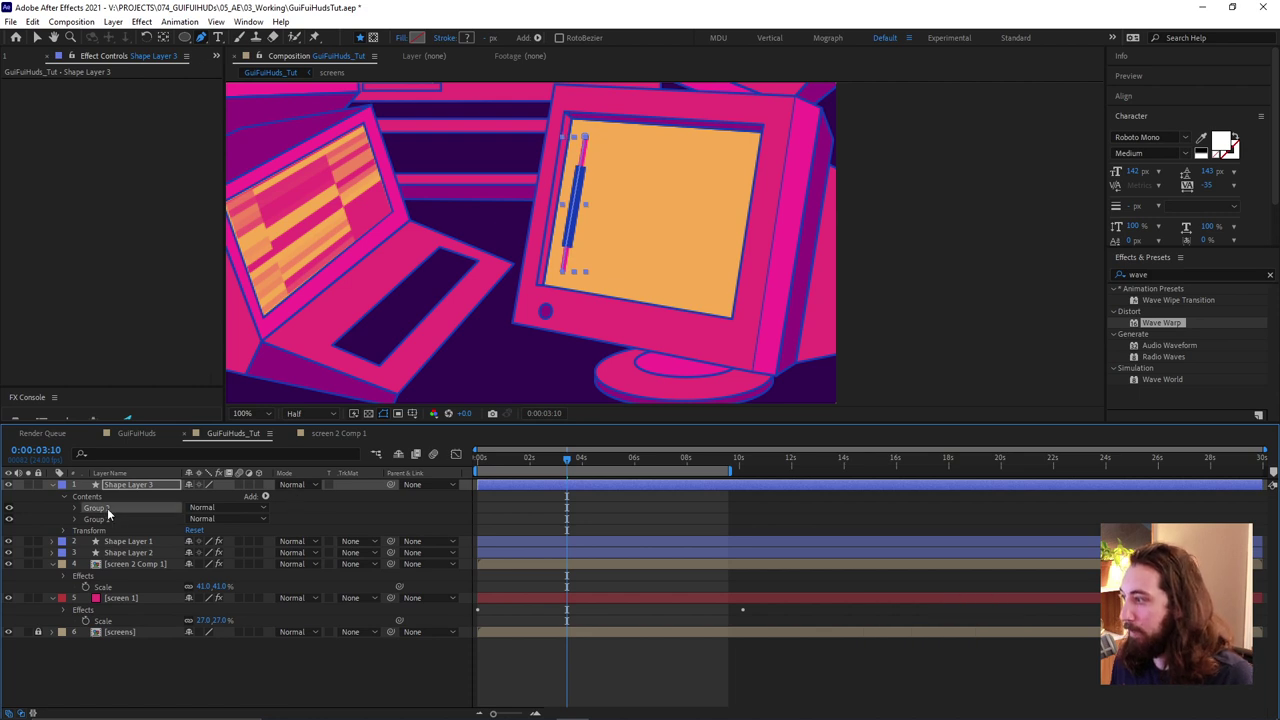
# Move Group 2 horizontally to the right with the Selection tool so it sits beside the original slider at the same height
pyautogui.press('v')
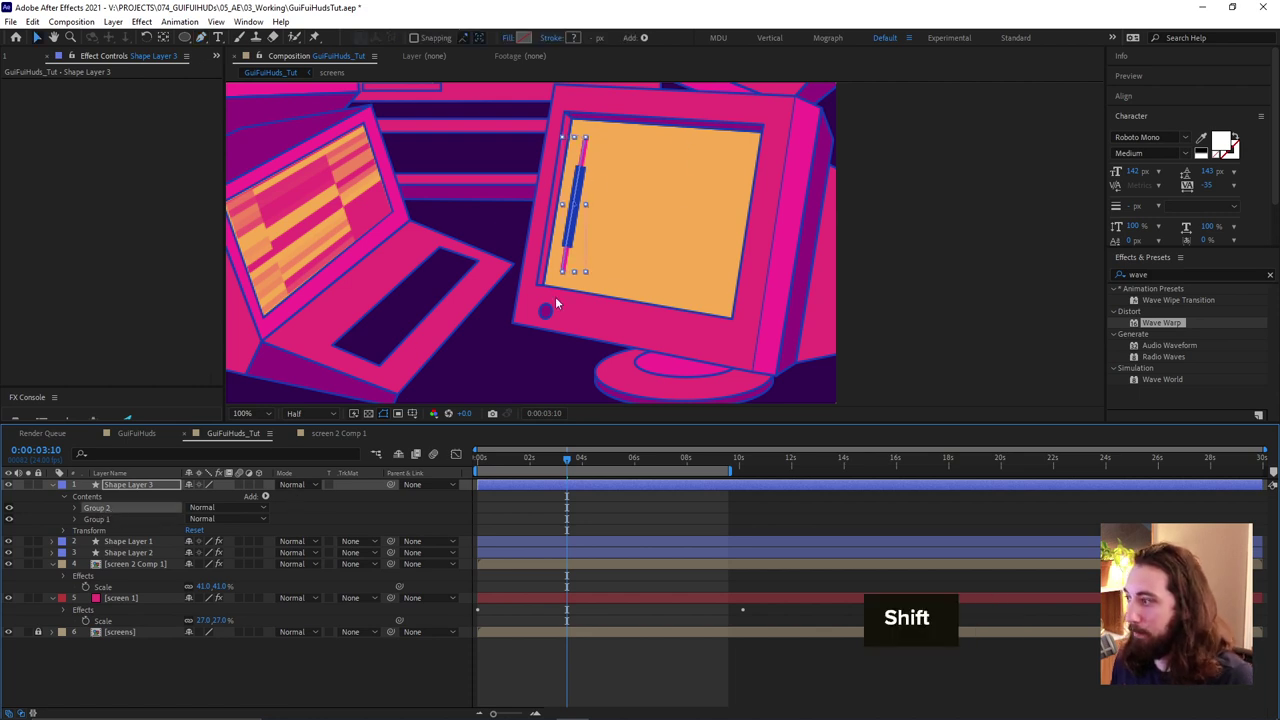
pyautogui.hotkey('shift', 'Right')
pyautogui.hotkey('shift', 'Right')
pyautogui.hotkey('shift', 'Down')
pyautogui.hotkey('shift', 'Up')
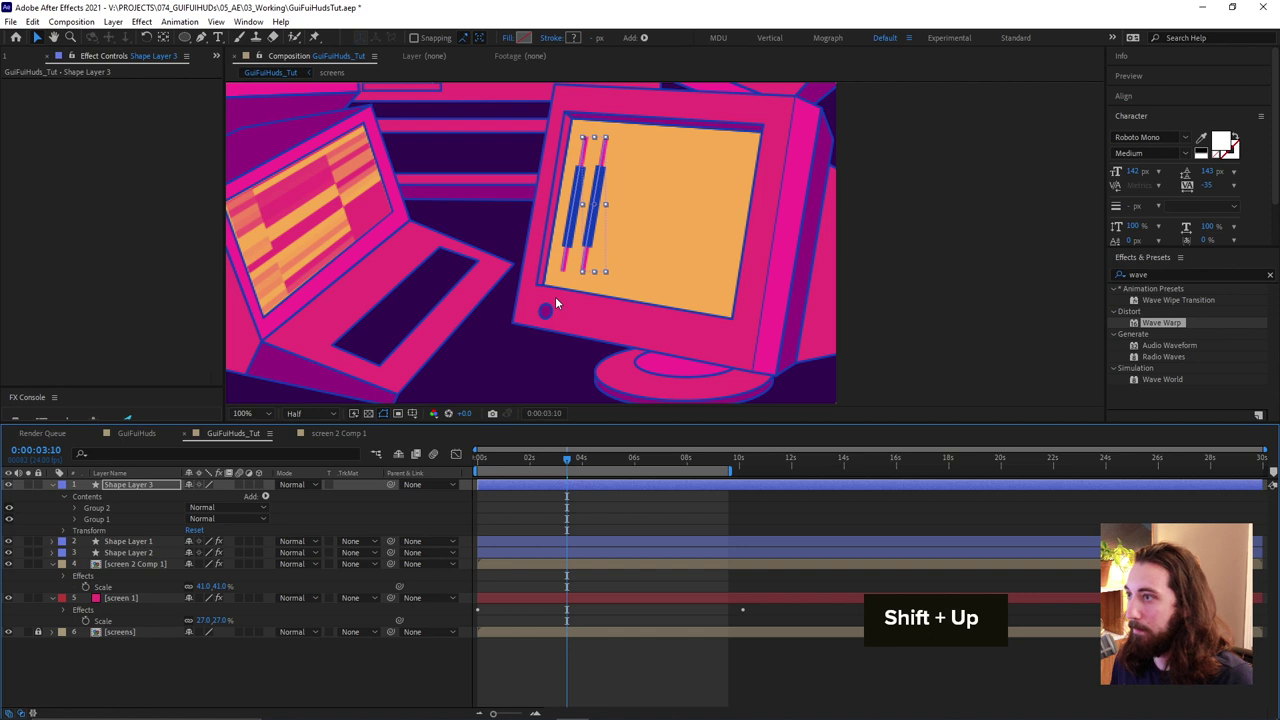
# Nudge Group 2 slightly down and to the right to fine-tune its spacing from the original slider
pyautogui.press('Down')
pyautogui.press('Right')
pyautogui.press('Down')
pyautogui.press('Right')
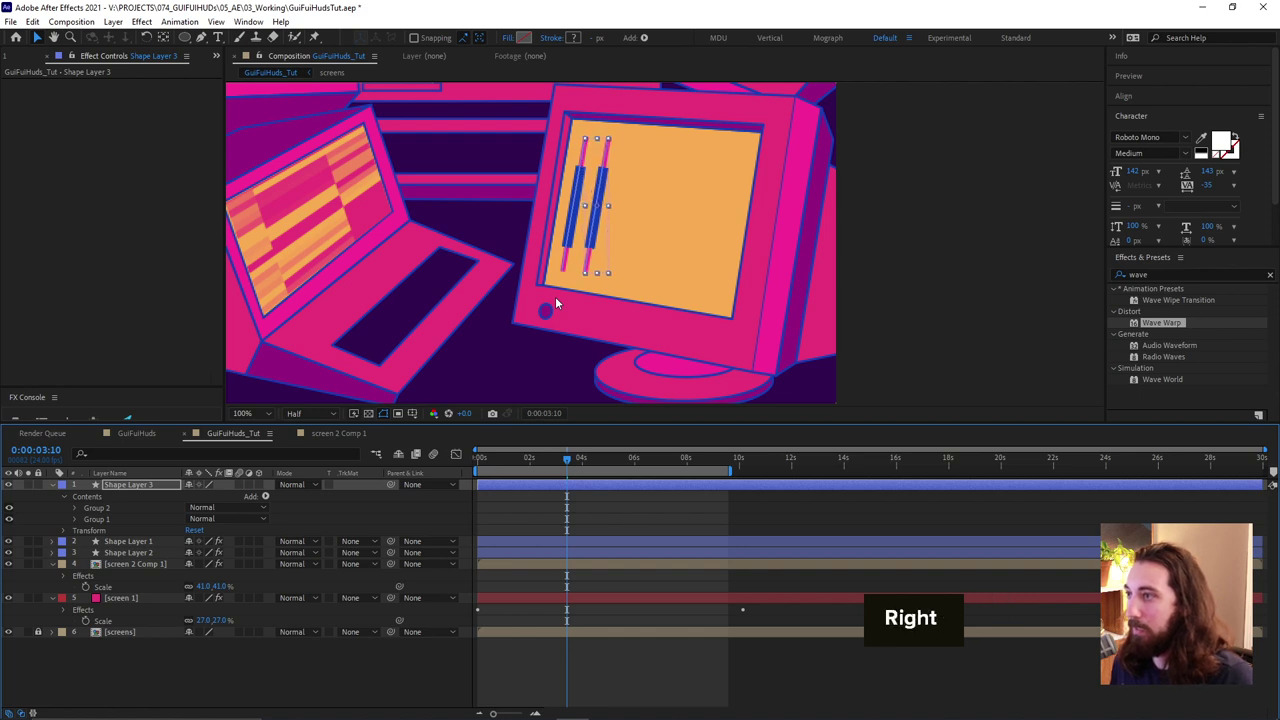
# Duplicate Group 2 and shift the copy to the right as a third slider at the same height
pyautogui.hotkey('ctrl', 'd')
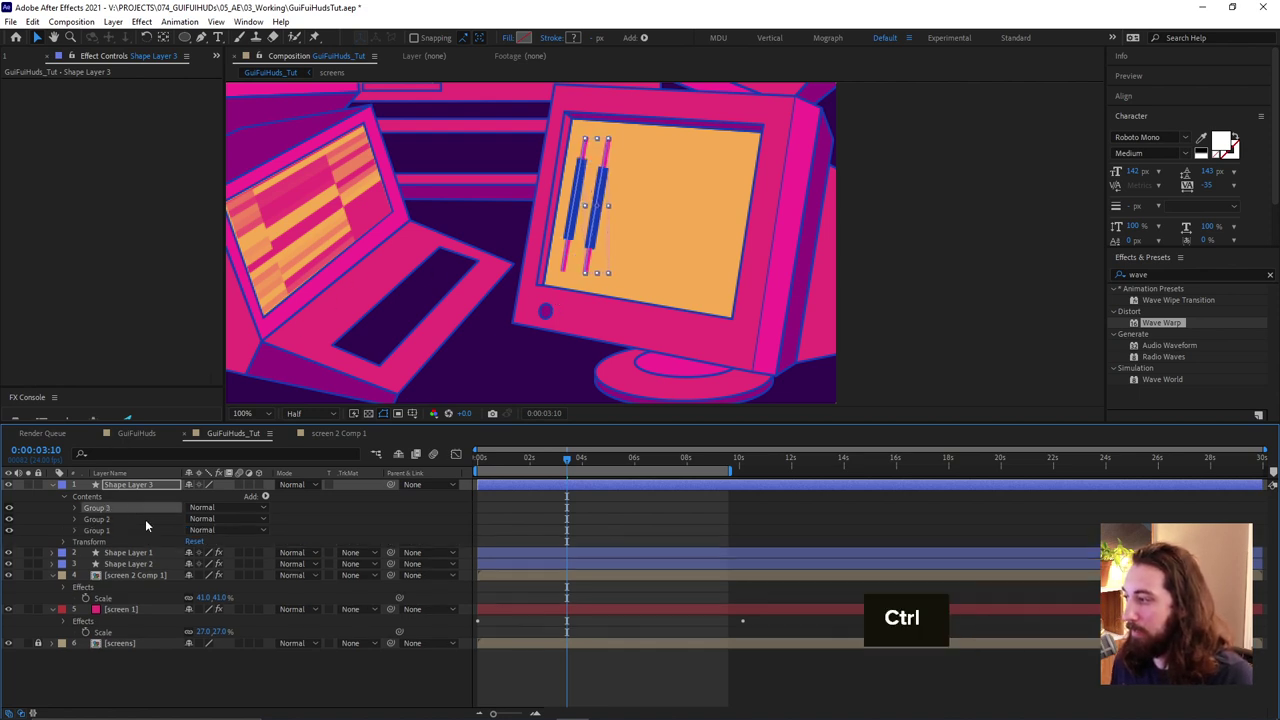
pyautogui.hotkey('shift', 'Right')
pyautogui.hotkey('shift', 'Right')
pyautogui.hotkey('shift', 'Right')
pyautogui.hotkey('shift', 'Left')
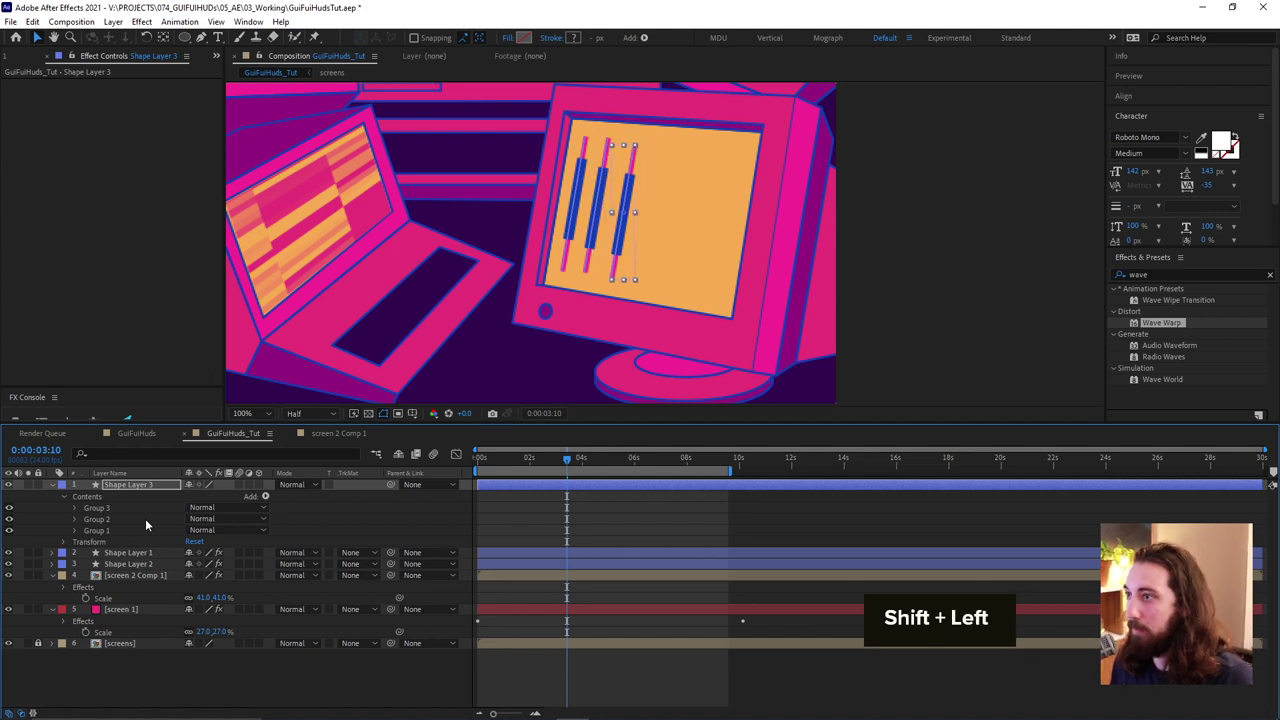
pyautogui.hotkey('shift', 'Up')
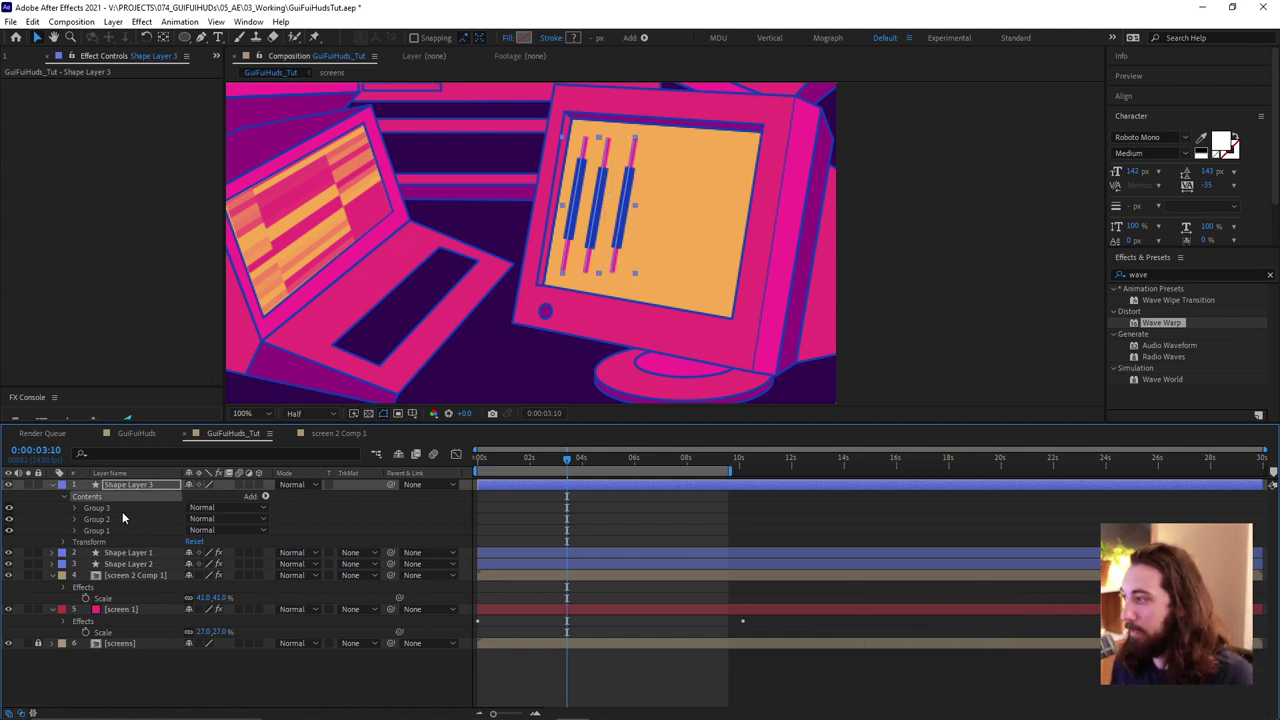
# Duplicate Group 3 and place the copy to the right with a wider gap and slightly lower, following the screen's perspective
pyautogui.click(122, 509)
pyautogui.hotkey('ctrl', 'd')
pyautogui.hotkey('shift', 'Right')
pyautogui.hotkey('shift', 'Right')
pyautogui.hotkey('shift', 'Right')
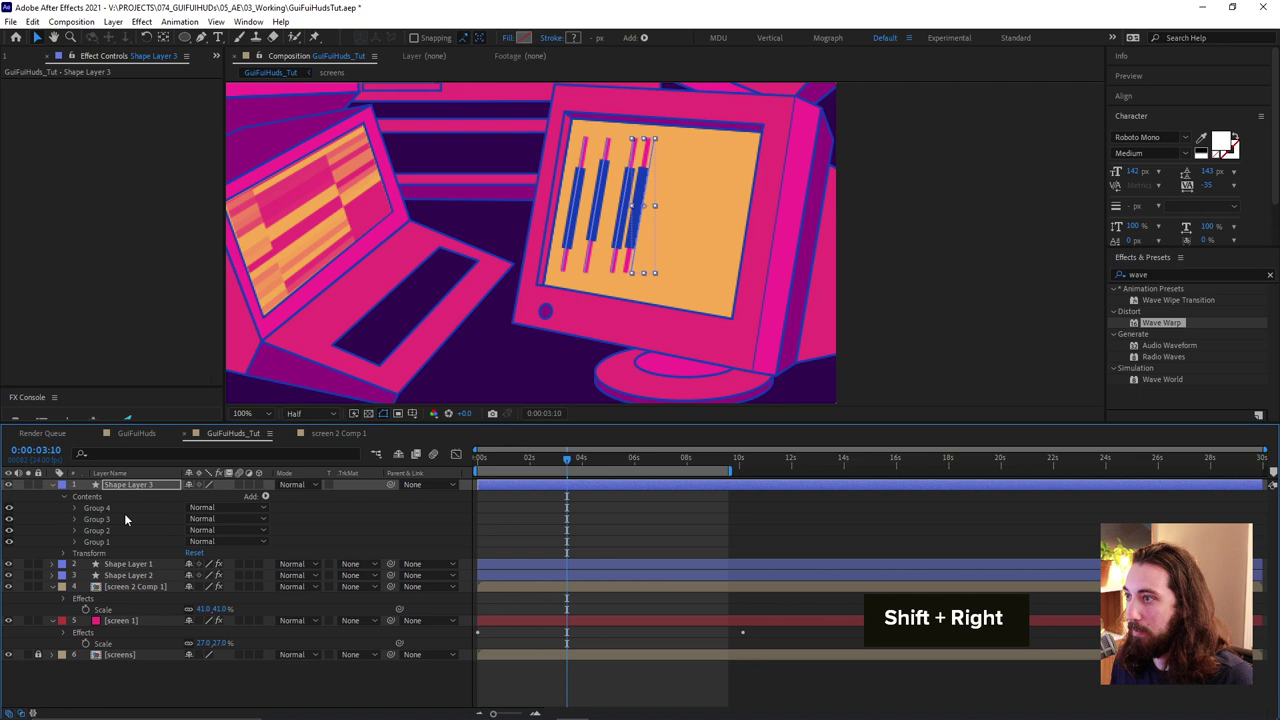
pyautogui.hotkey('shift', 'Down')
pyautogui.hotkey('shift', 'Right')
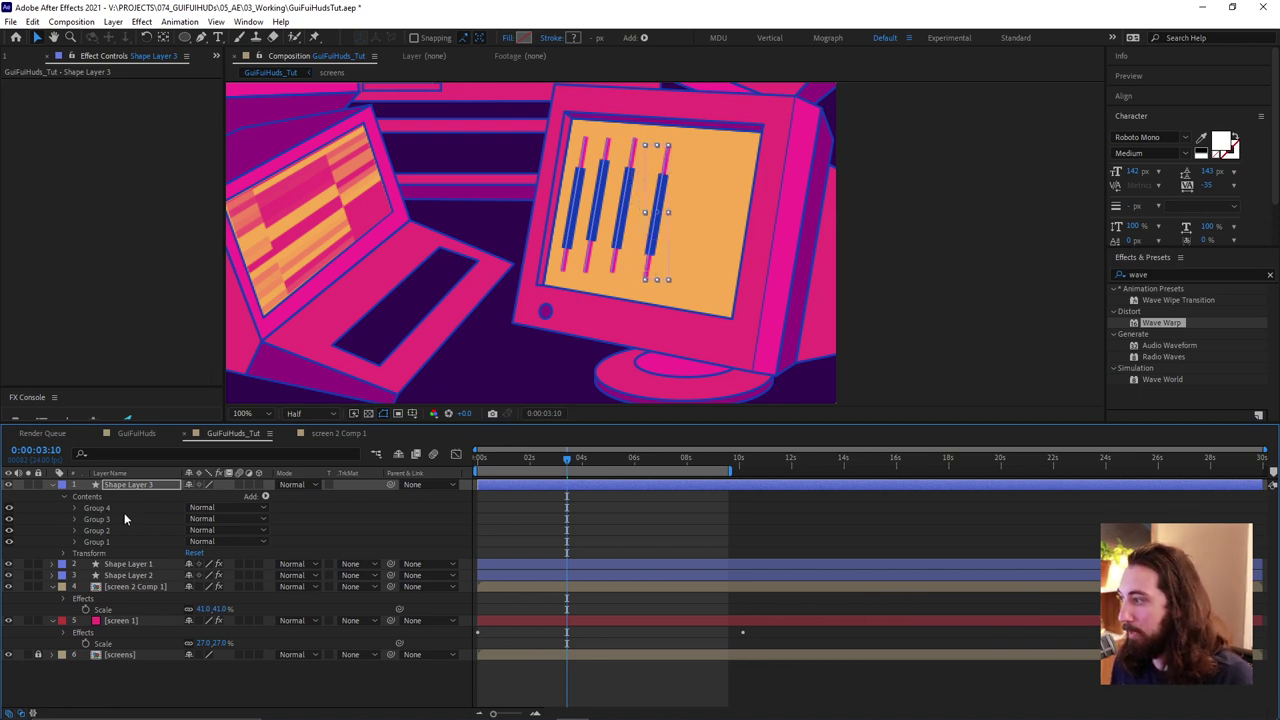
# Duplicate Group 4 and place the copy farther right and slightly lower as the fifth slider
pyautogui.hotkey('ctrl', 'd')
pyautogui.hotkey('shift', 'Right')
pyautogui.hotkey('shift', 'Right')
pyautogui.hotkey('shift', 'Right')
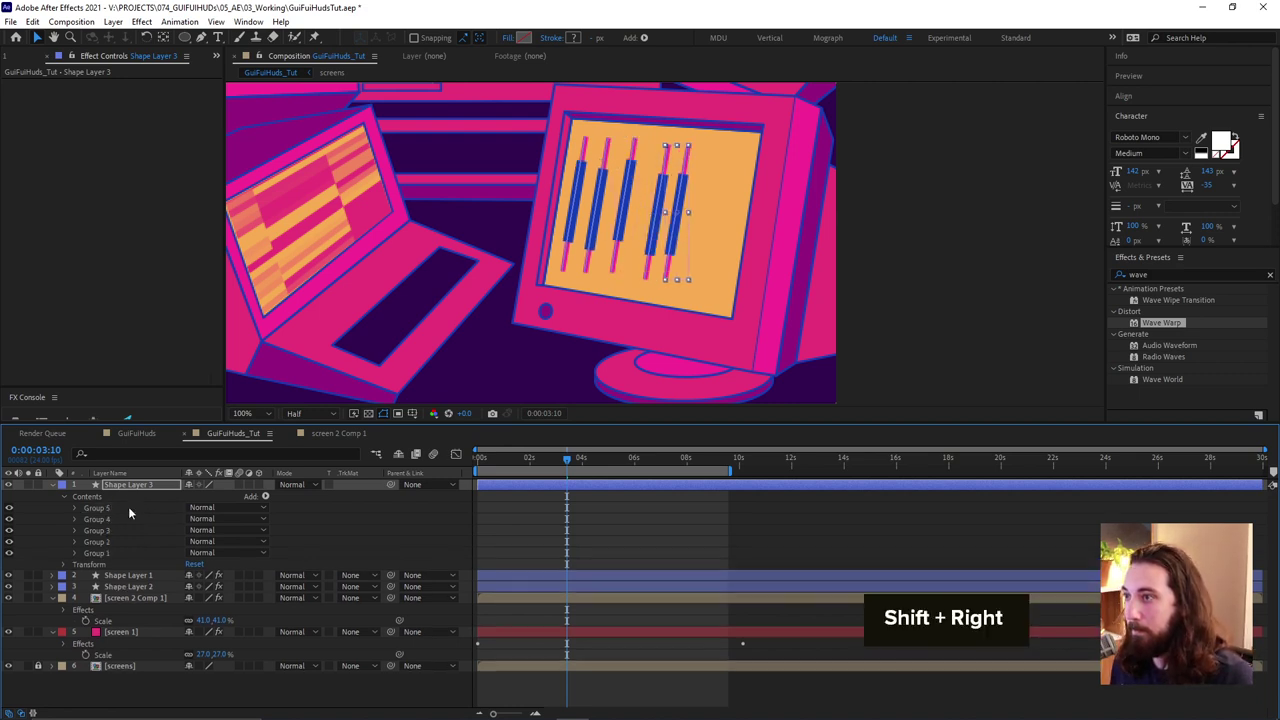
pyautogui.hotkey('shift', 'Right')
pyautogui.hotkey('shift', 'Down')
pyautogui.hotkey('shift', 'Right')
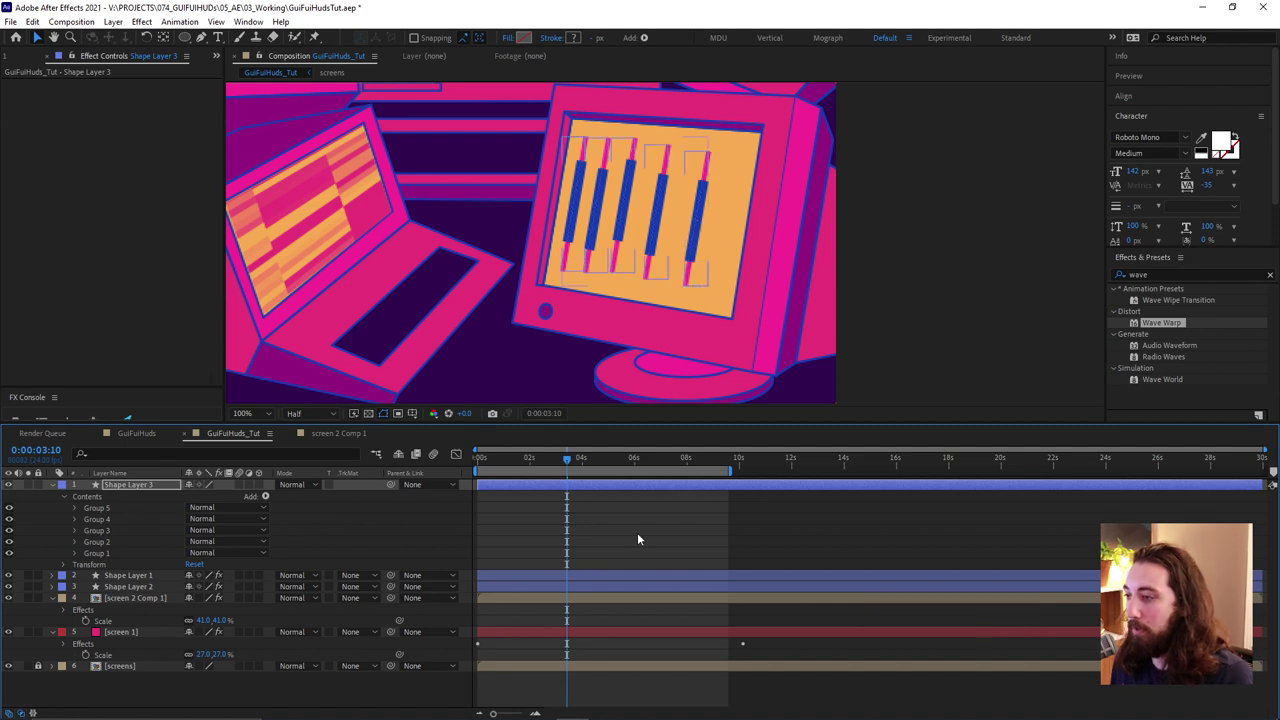
# Preview the motion of the five sliders and review the animations on the other computer screens
pyautogui.click(637, 532)
pyautogui.press('space')
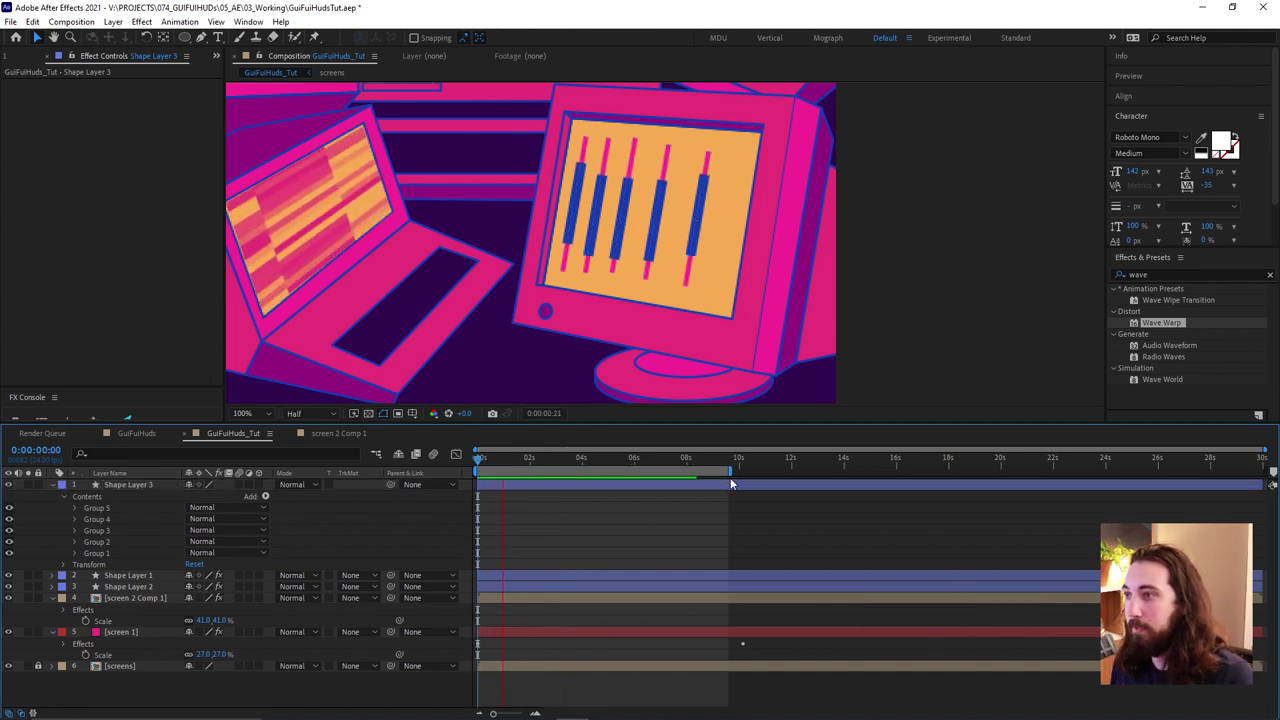
pyautogui.click(675, 465)
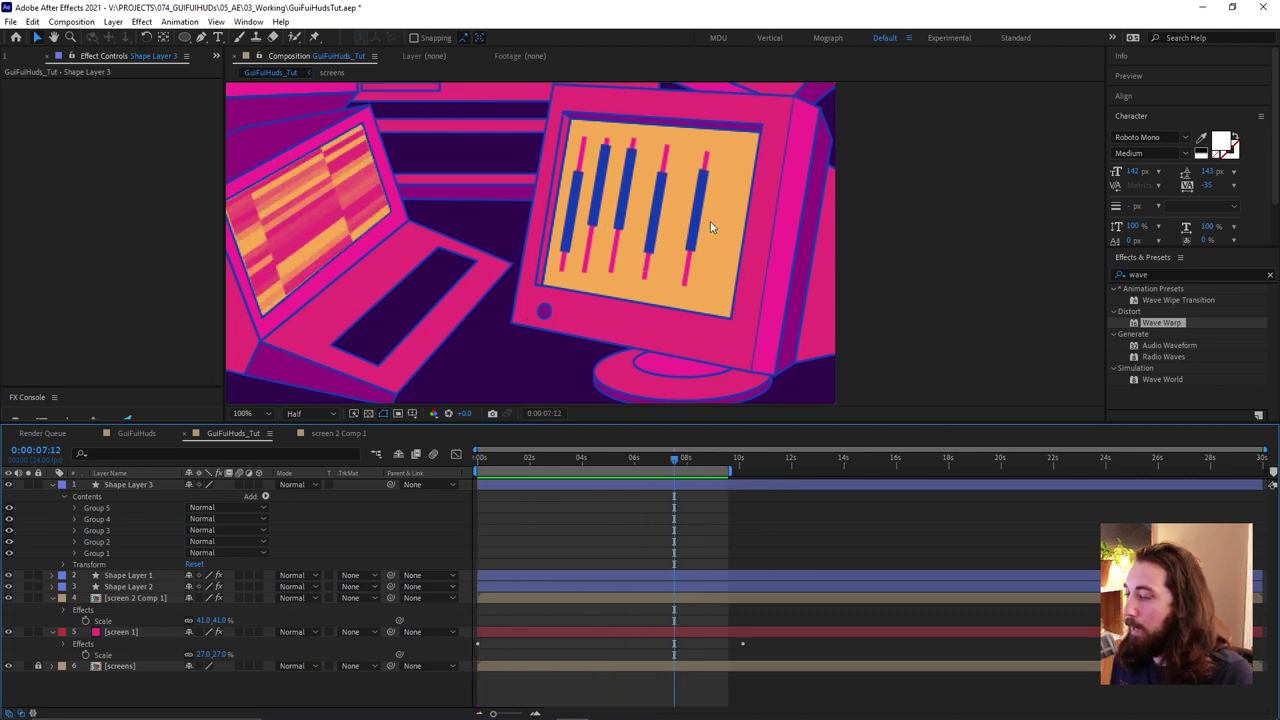
pyautogui.scroll(-2, 710, 221)
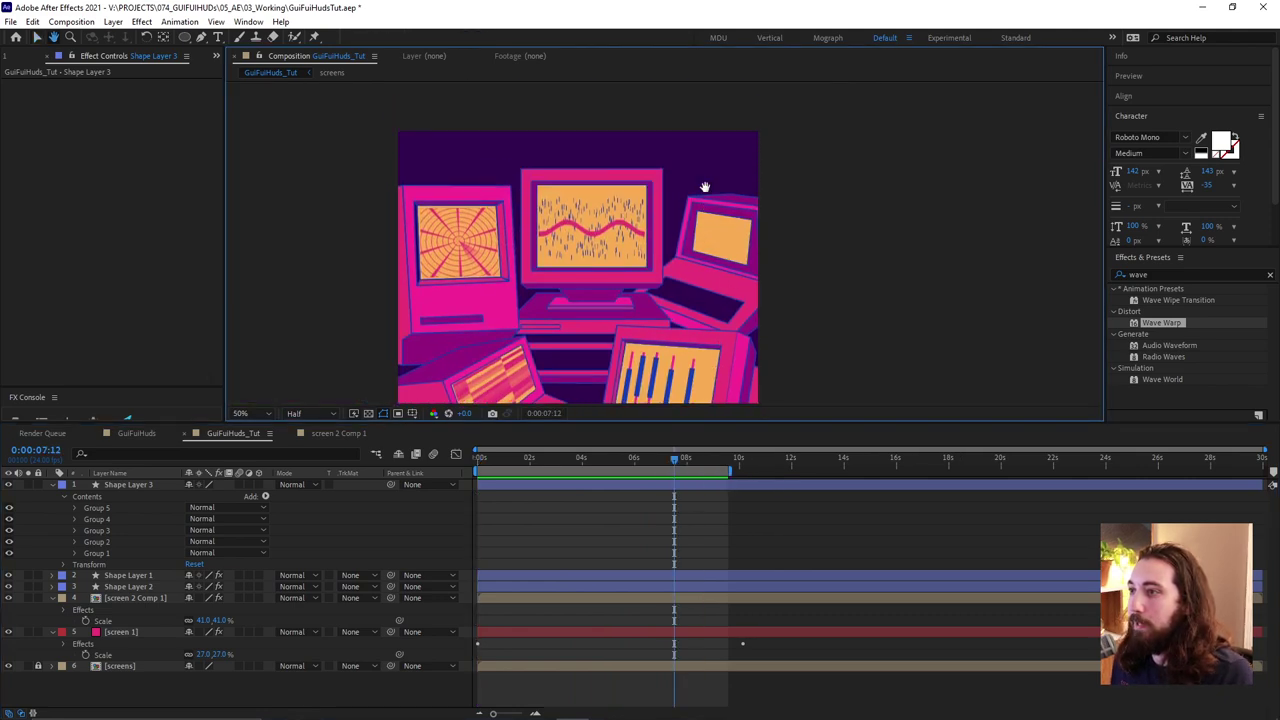
pyautogui.scroll(2, 721, 229)
pyautogui.moveTo(756, 208); pyautogui.dragTo(748, 240)
pyautogui.moveTo(681, 459); pyautogui.dragTo(579, 444)
pyautogui.press('space')
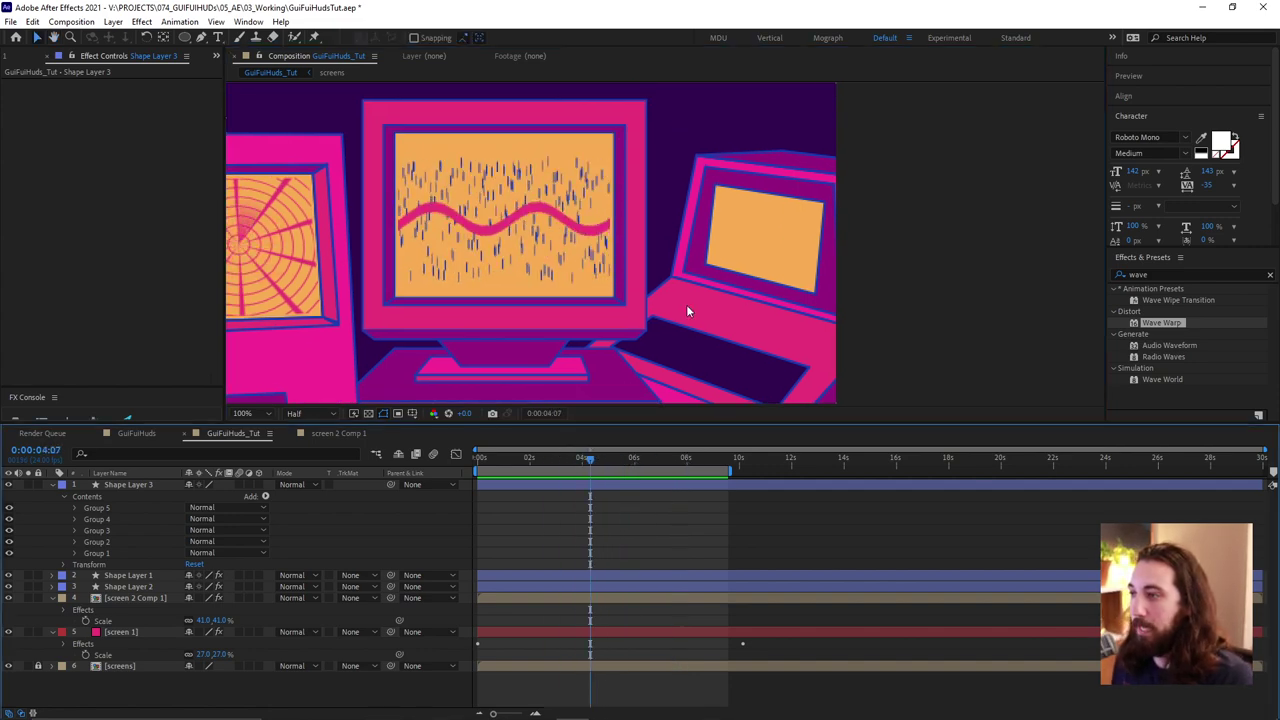
# Create a new 1080 x 1080 px composition named "screen 5" at 24 fps with a 30-second duration
pyautogui.scroll(-2, 686, 304)
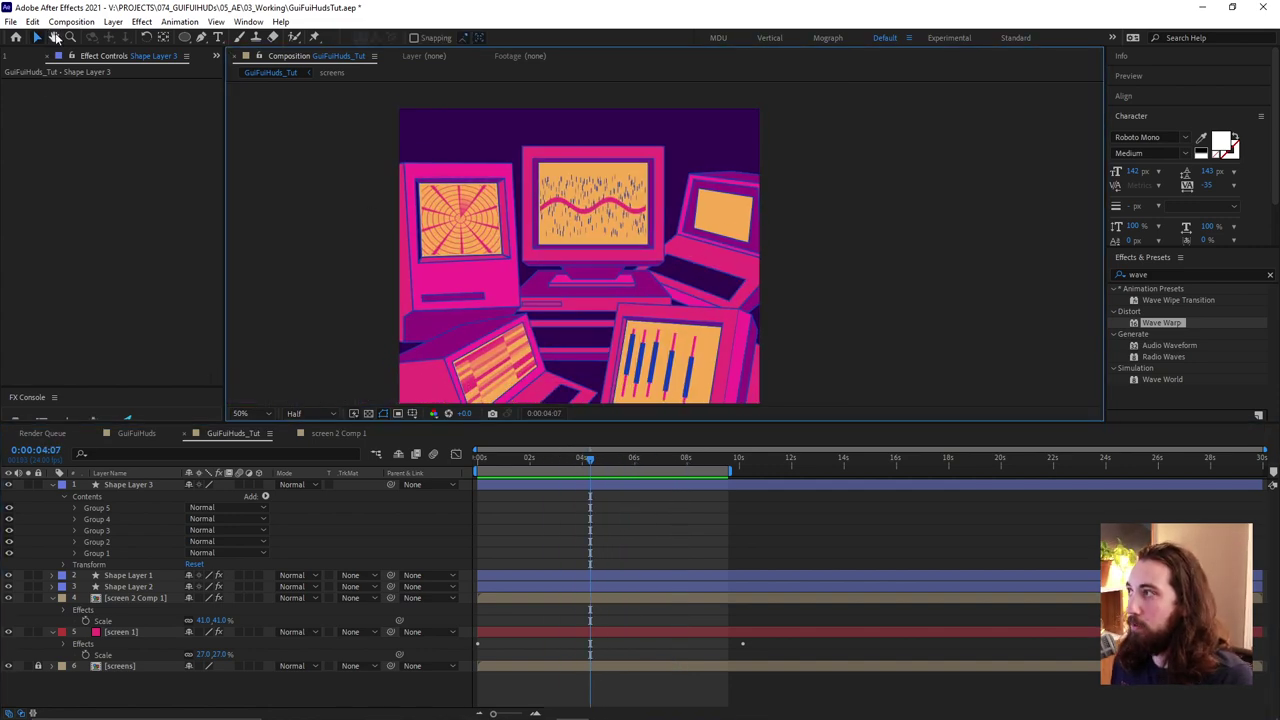
pyautogui.click(71, 21)
pyautogui.click(104, 38)
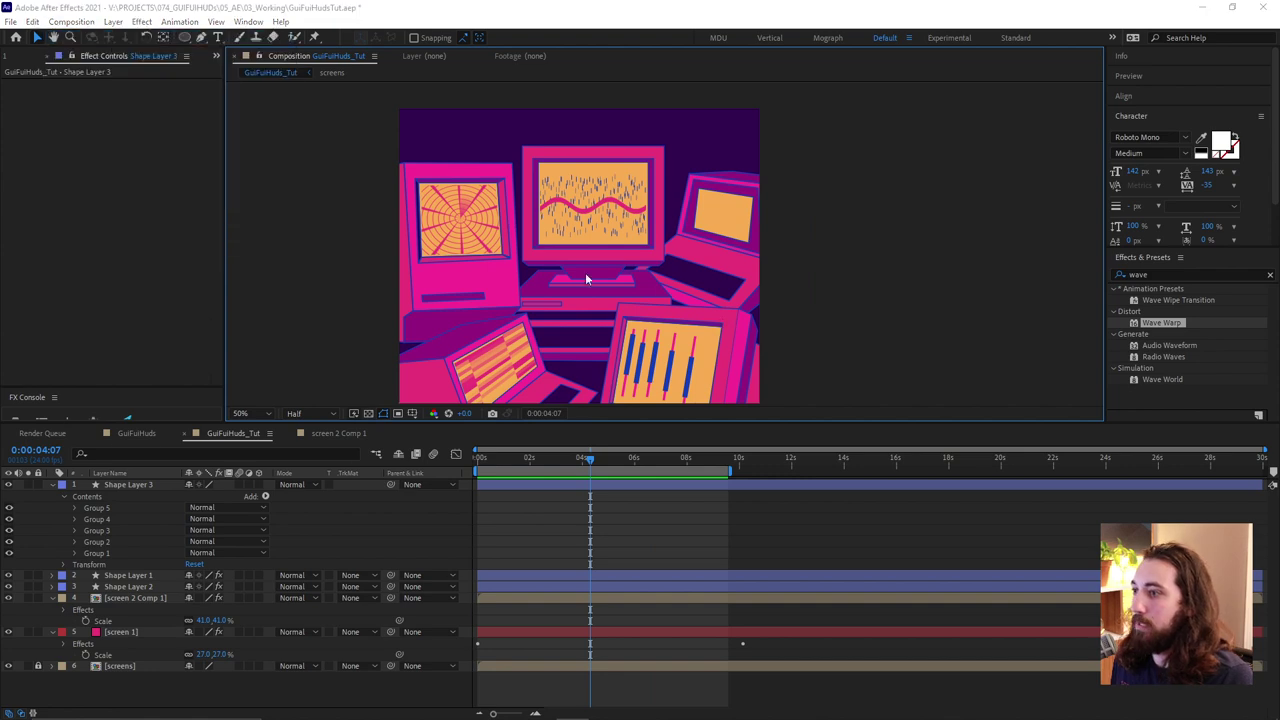
pyautogui.moveTo(543, 228); pyautogui.dragTo(711, 224)
pyautogui.write('scr')
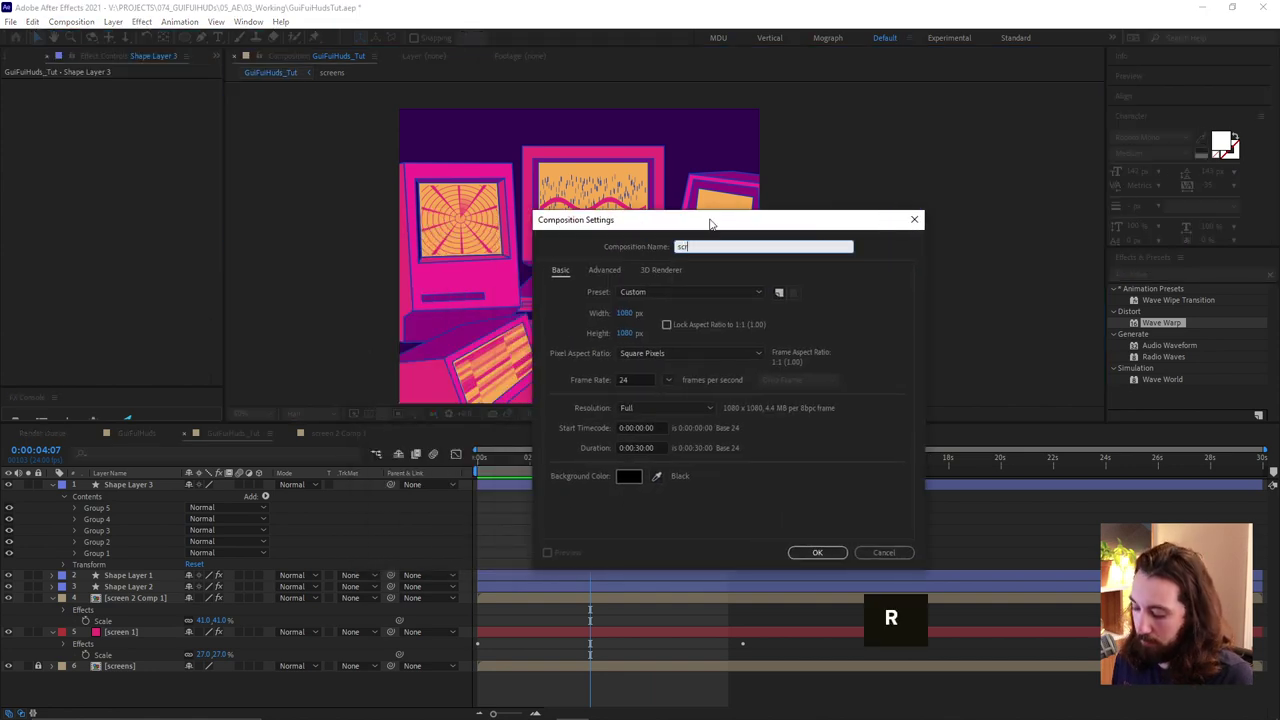
pyautogui.write('een 5')
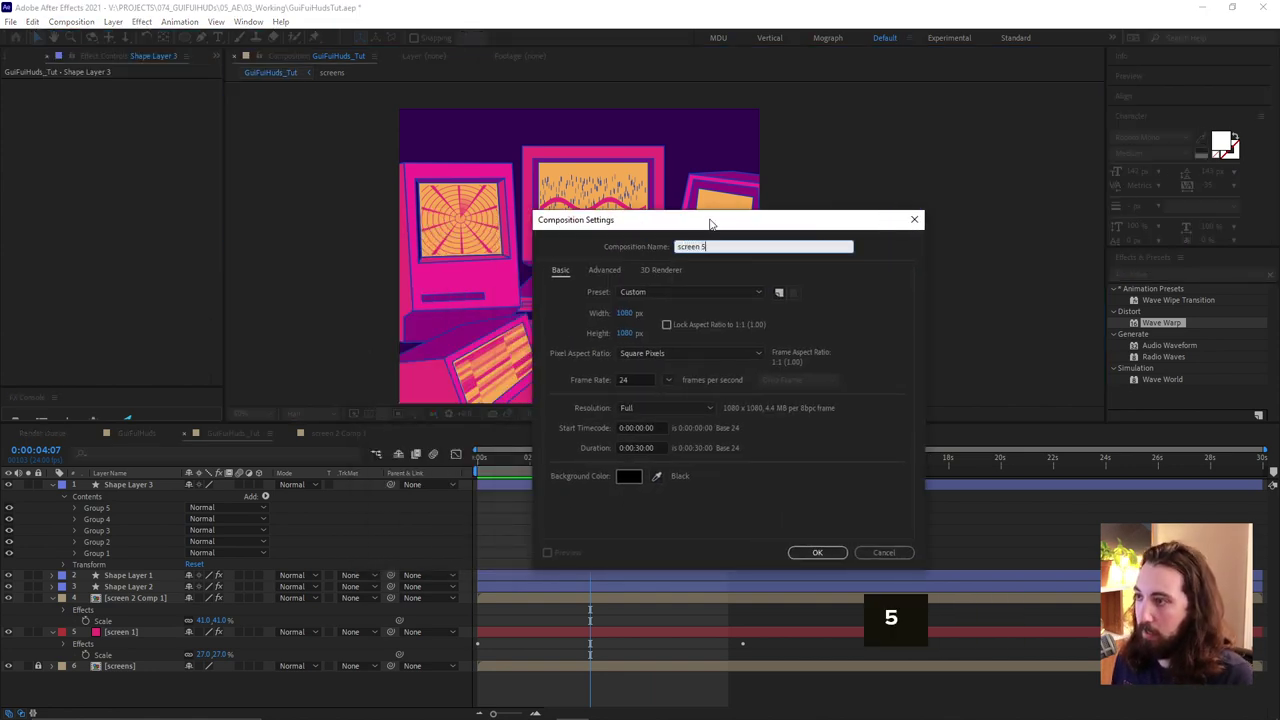
pyautogui.moveTo(728, 226); pyautogui.dragTo(885, 158)
pyautogui.click(993, 485)
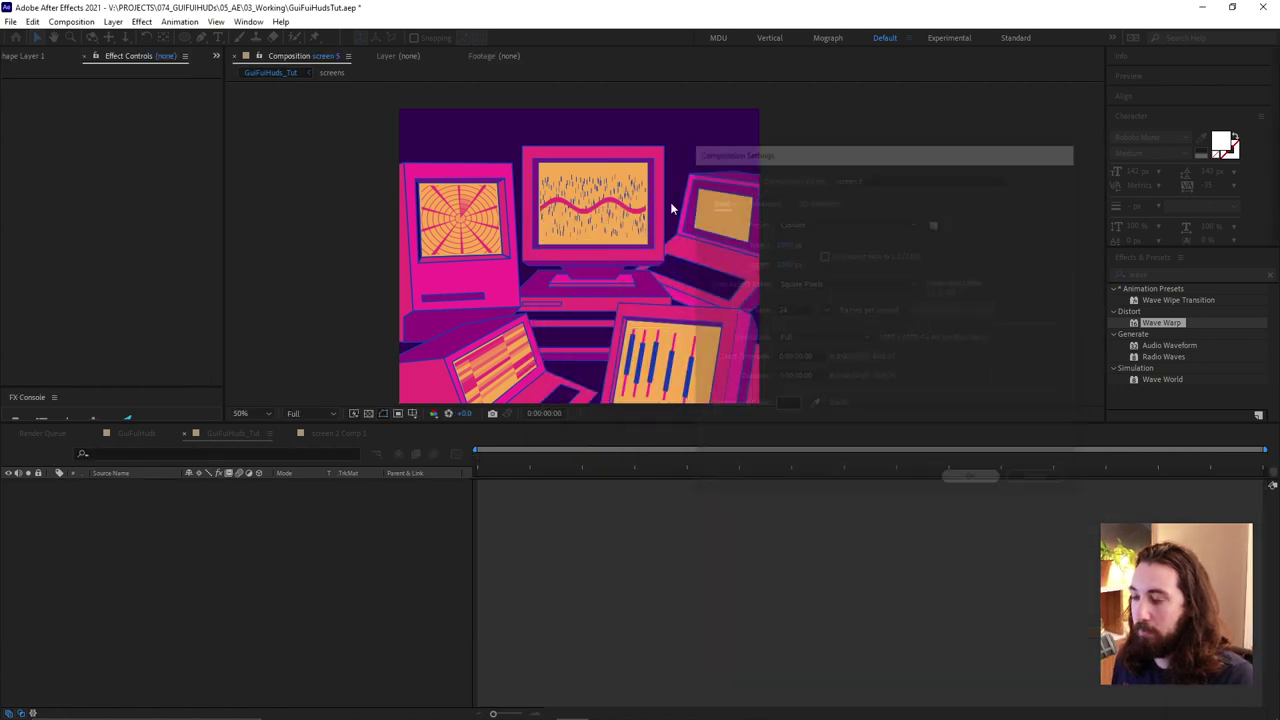
# Draw a paragraph text box covering the whole screen 5 composition and fill it with random lowercase letters
pyautogui.moveTo(703, 280); pyautogui.dragTo(629, 277)
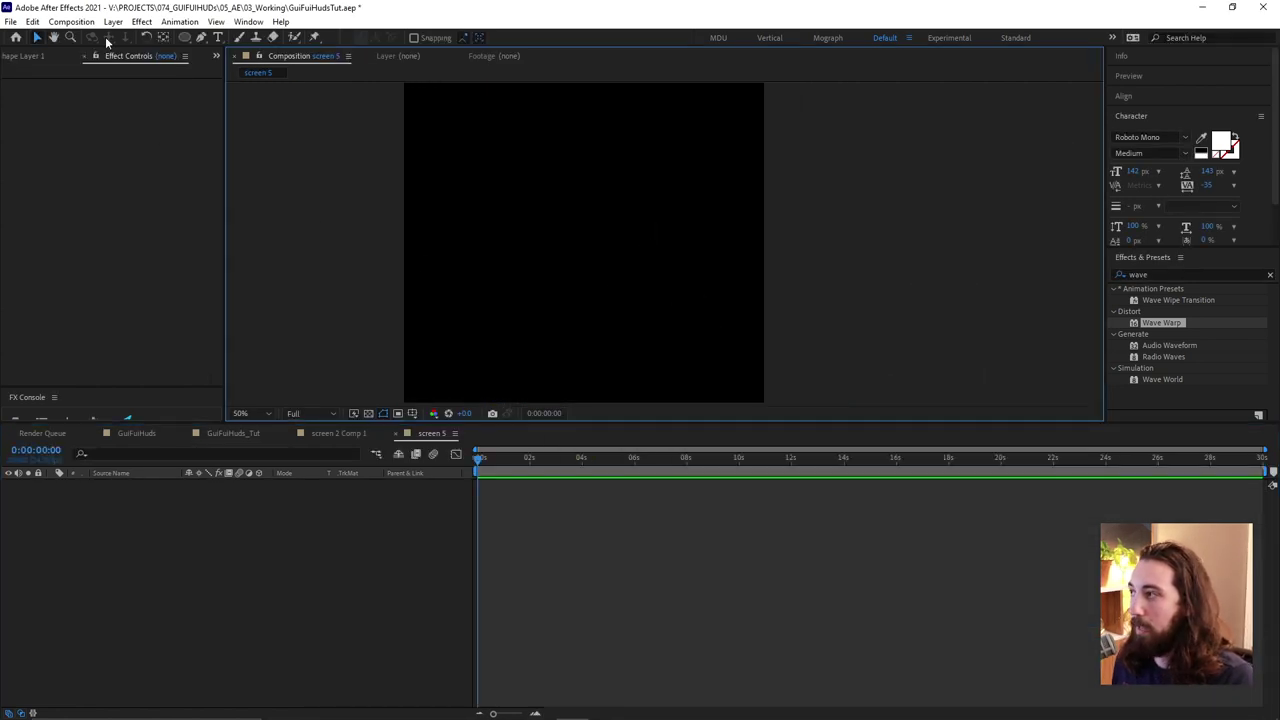
pyautogui.click(218, 37)
pyautogui.press(',')
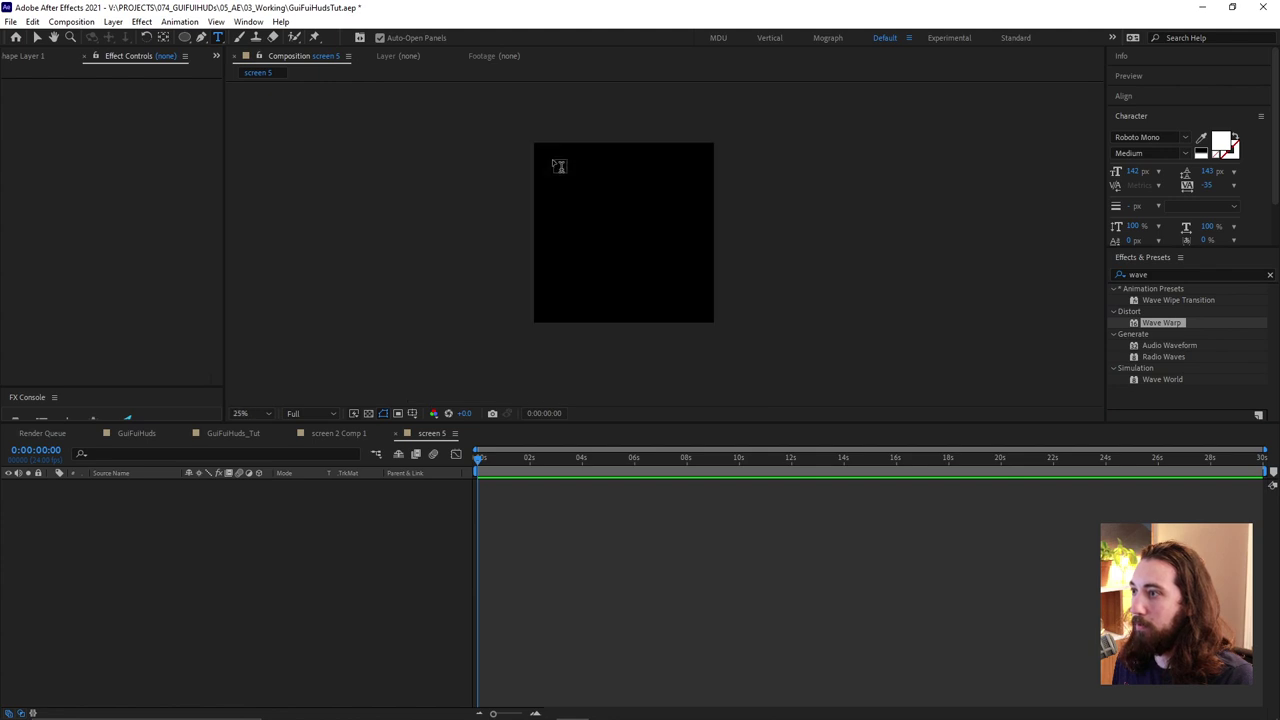
pyautogui.moveTo(536, 146); pyautogui.dragTo(715, 322)
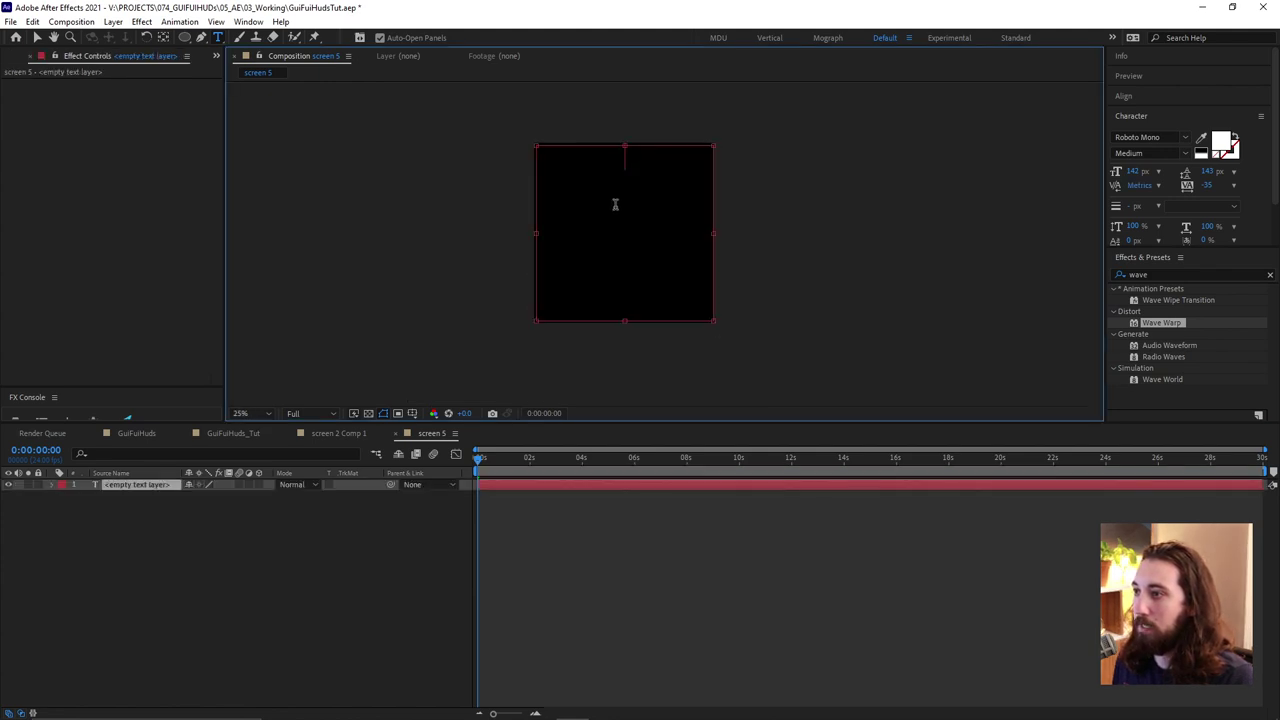
pyautogui.write('jasdkjasdjdhasdhasjkhdjkasdas')
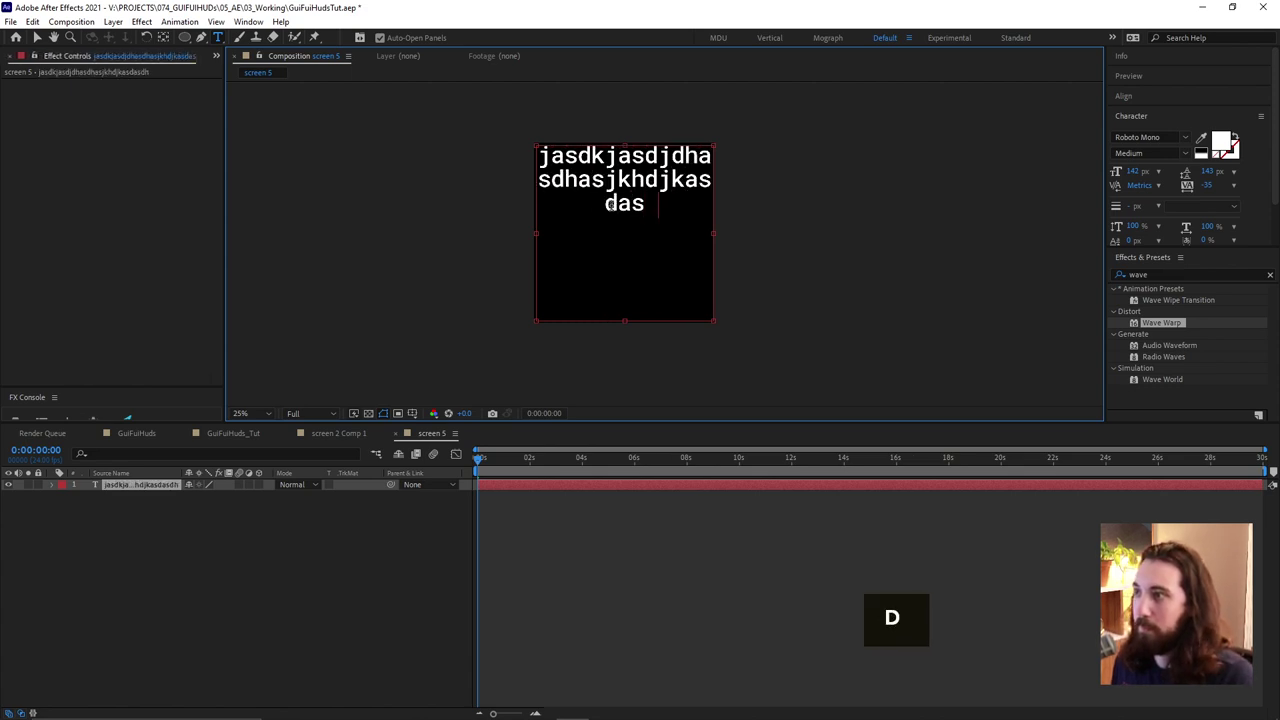
pyautogui.write('dhasasdasdasdajksdhkjasashdkjasashdkjashdkjashdjk')
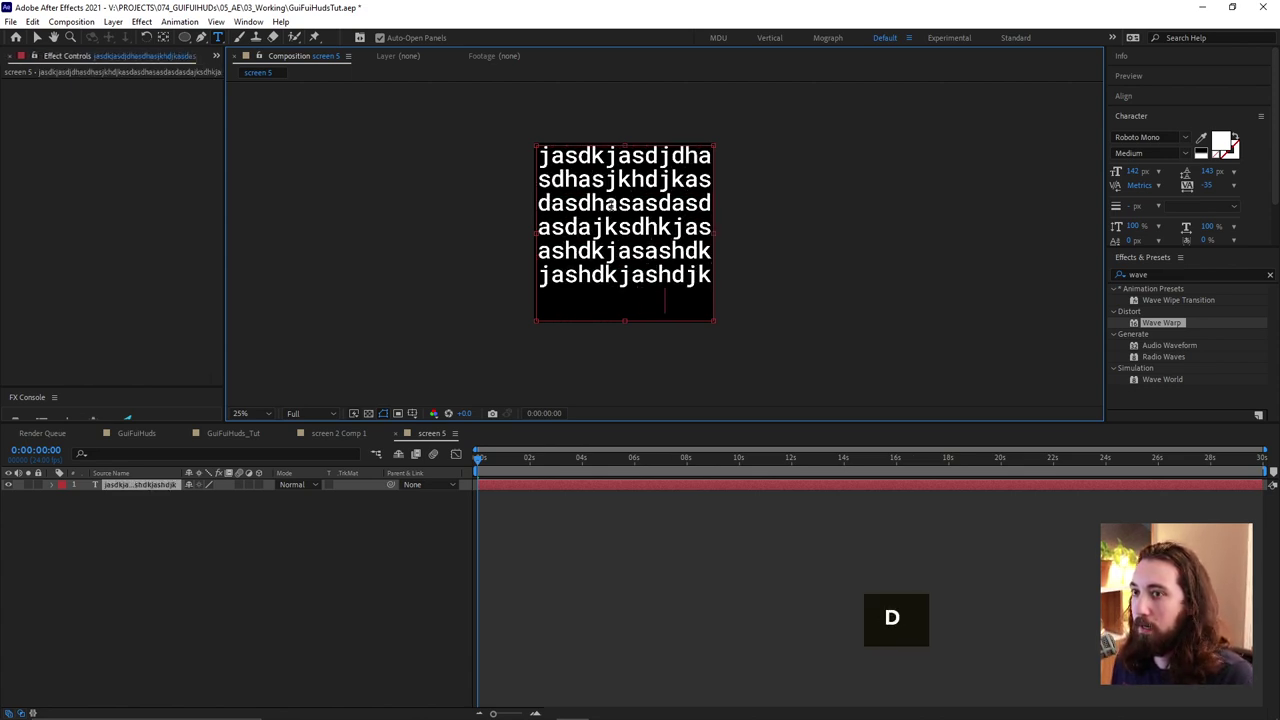
pyautogui.write('hasjdkhajksdhakjashdkjassdh')
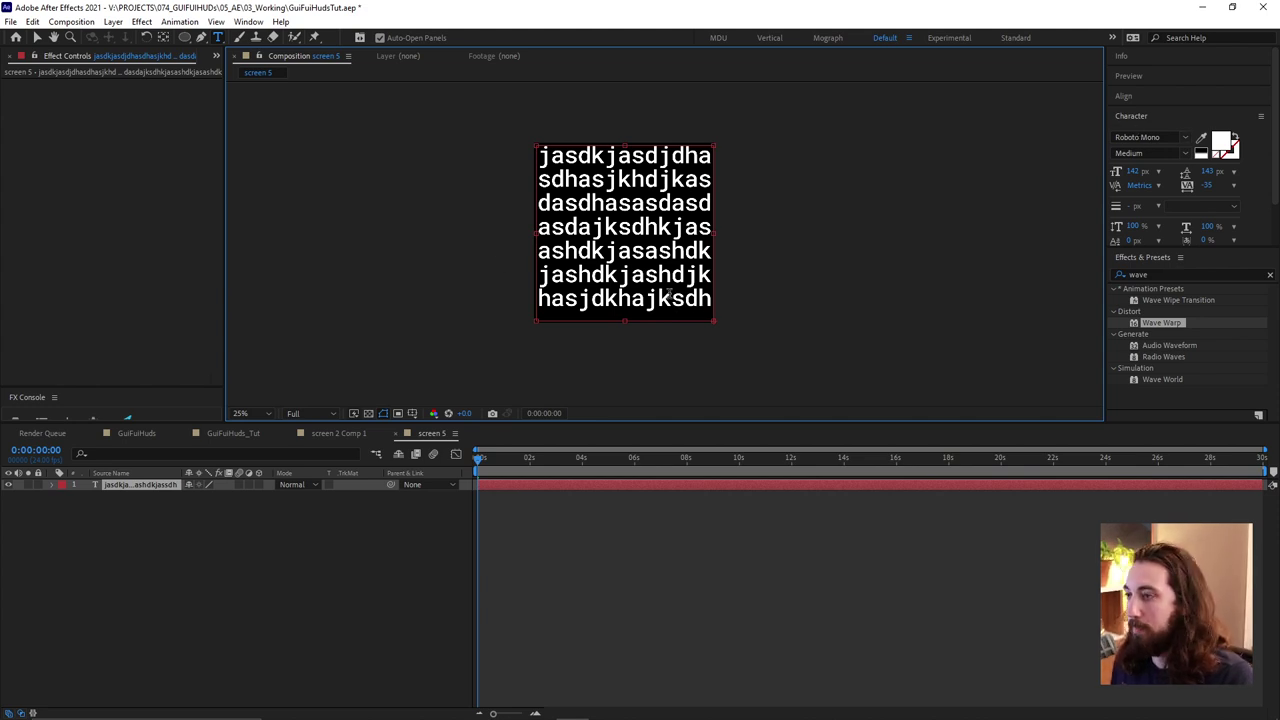
pyautogui.moveTo(699, 305); pyautogui.dragTo(476, 155)
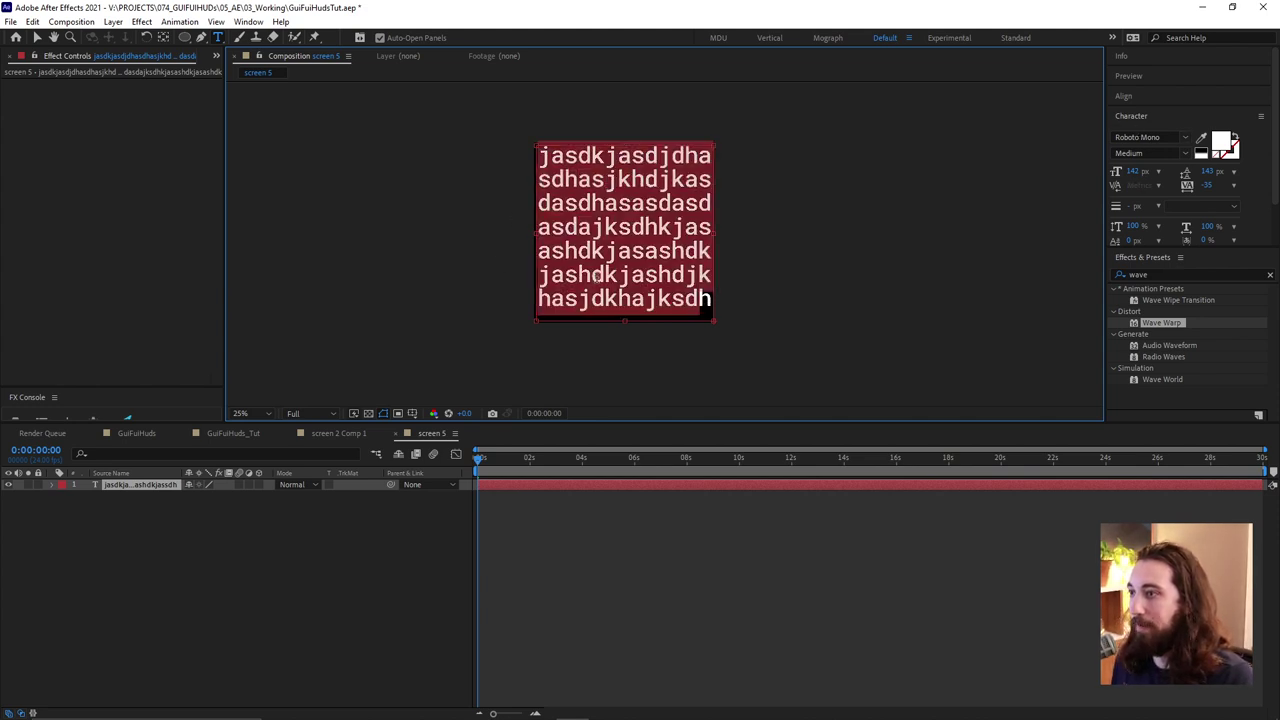
pyautogui.click(706, 336)
pyautogui.click(354, 464)
# Expand the text layer's properties and add a Character Offset animator to it
pyautogui.click(53, 486)
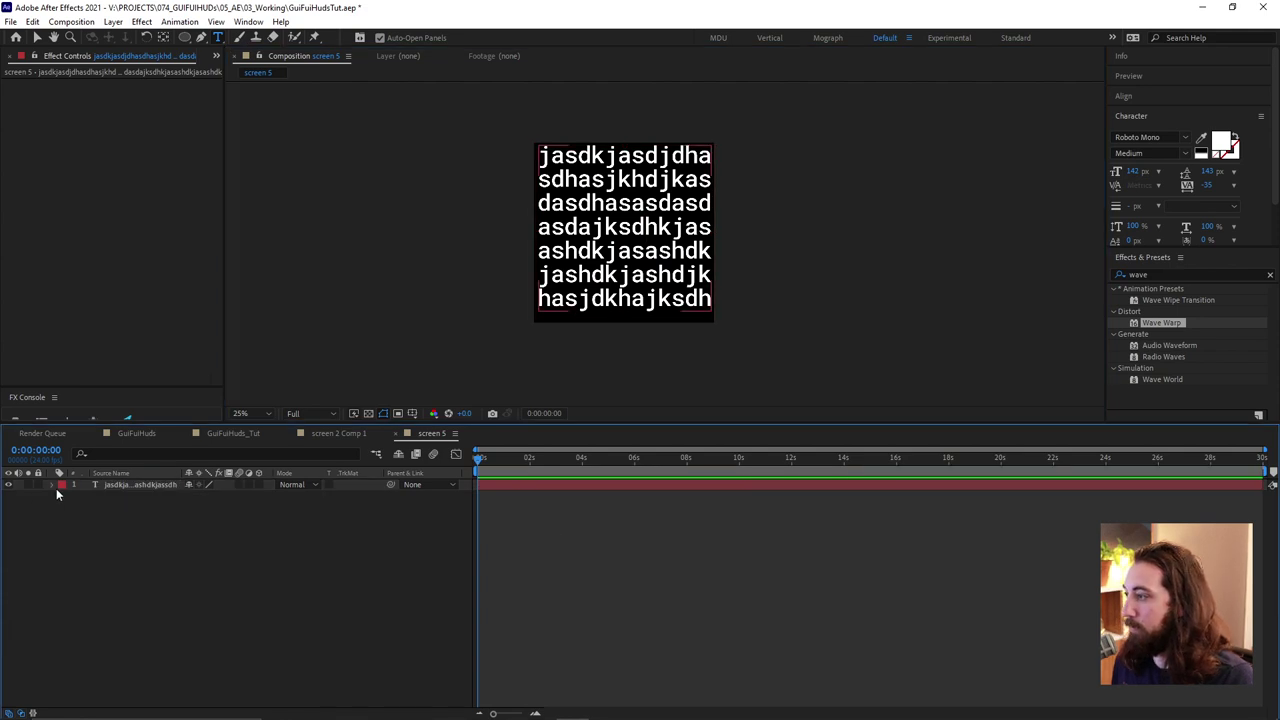
pyautogui.click(53, 486)
pyautogui.click(265, 497)
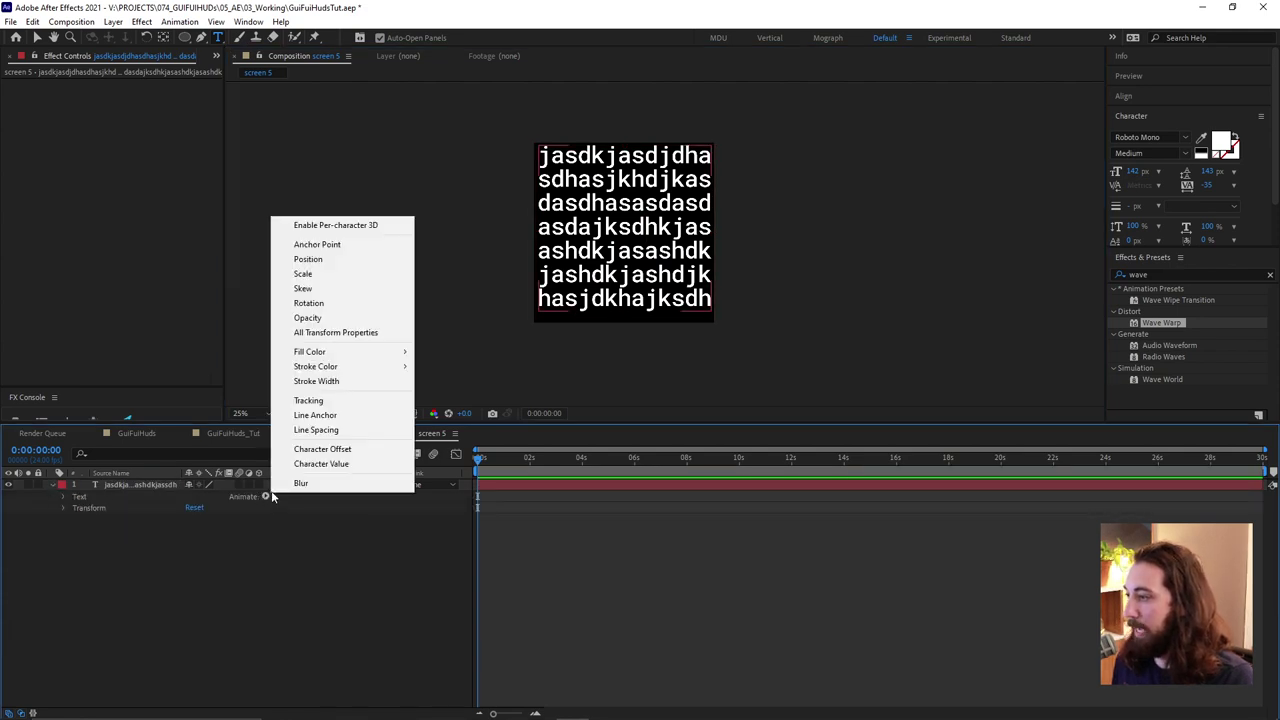
pyautogui.click(330, 449)
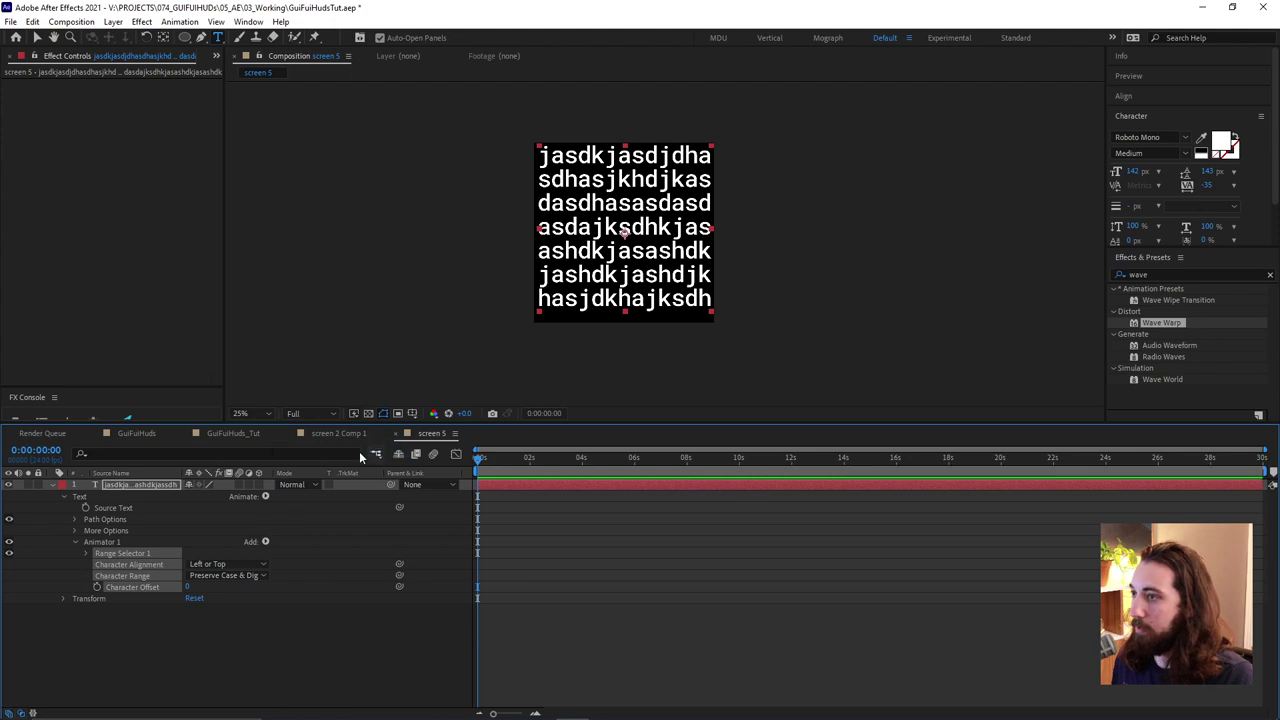
# Try a different Character Offset value on Animator 1 and undo the change
pyautogui.click(189, 600)
pyautogui.moveTo(188, 589); pyautogui.dragTo(238, 595)
pyautogui.hotkey('ctrl', 'z')
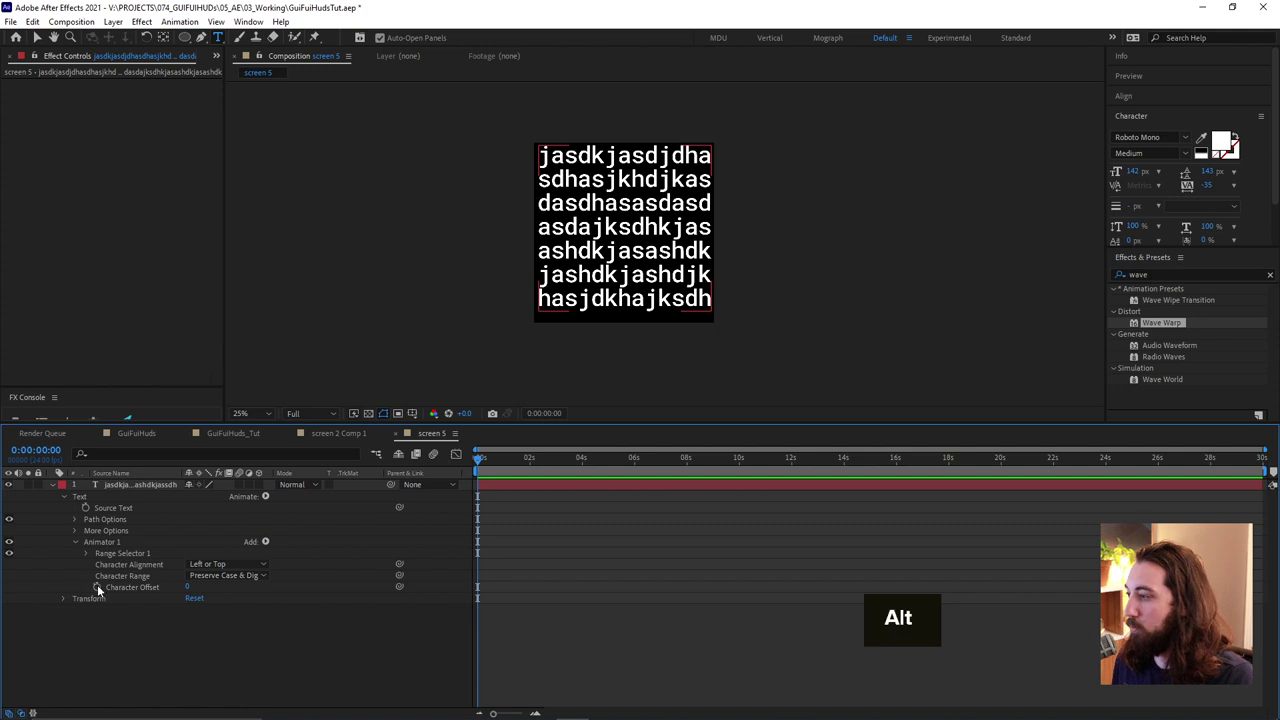
# Add the expression time*1 to the Character Offset of Animator 1 and preview the changing letters
pyautogui.keyDown('alt'); pyautogui.click(97, 587); pyautogui.keyUp('alt')
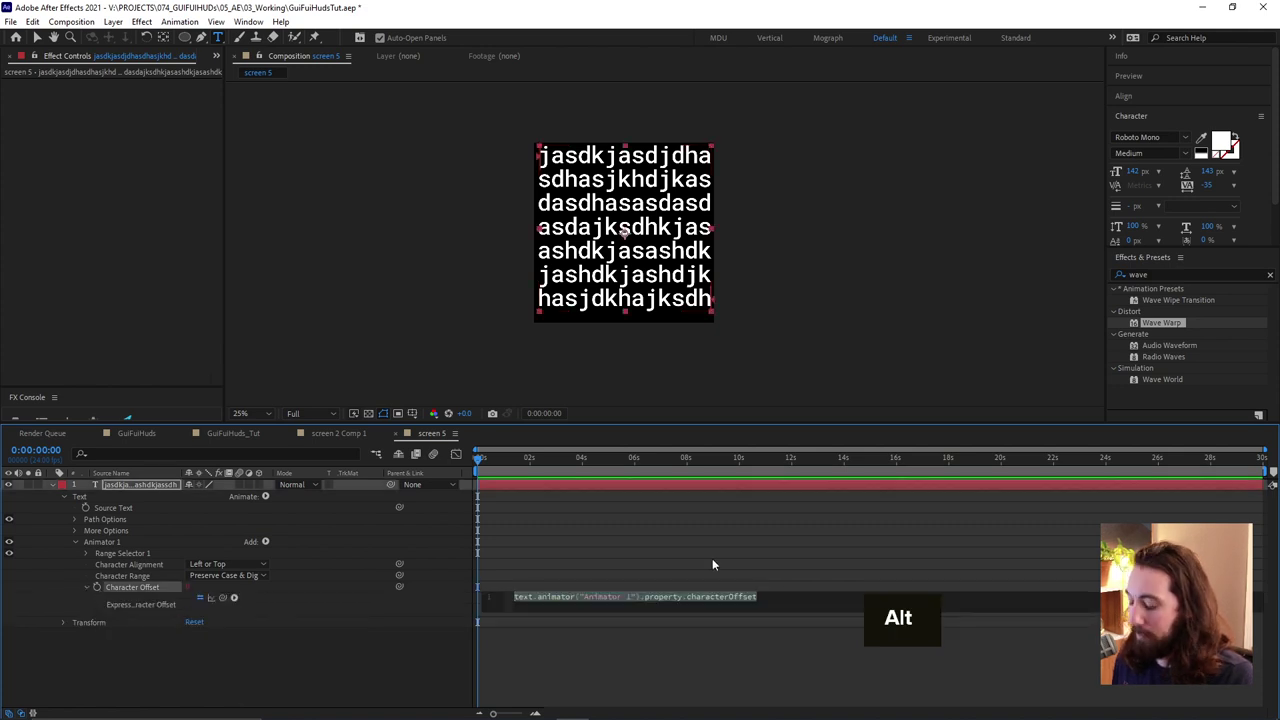
pyautogui.write('time*1')
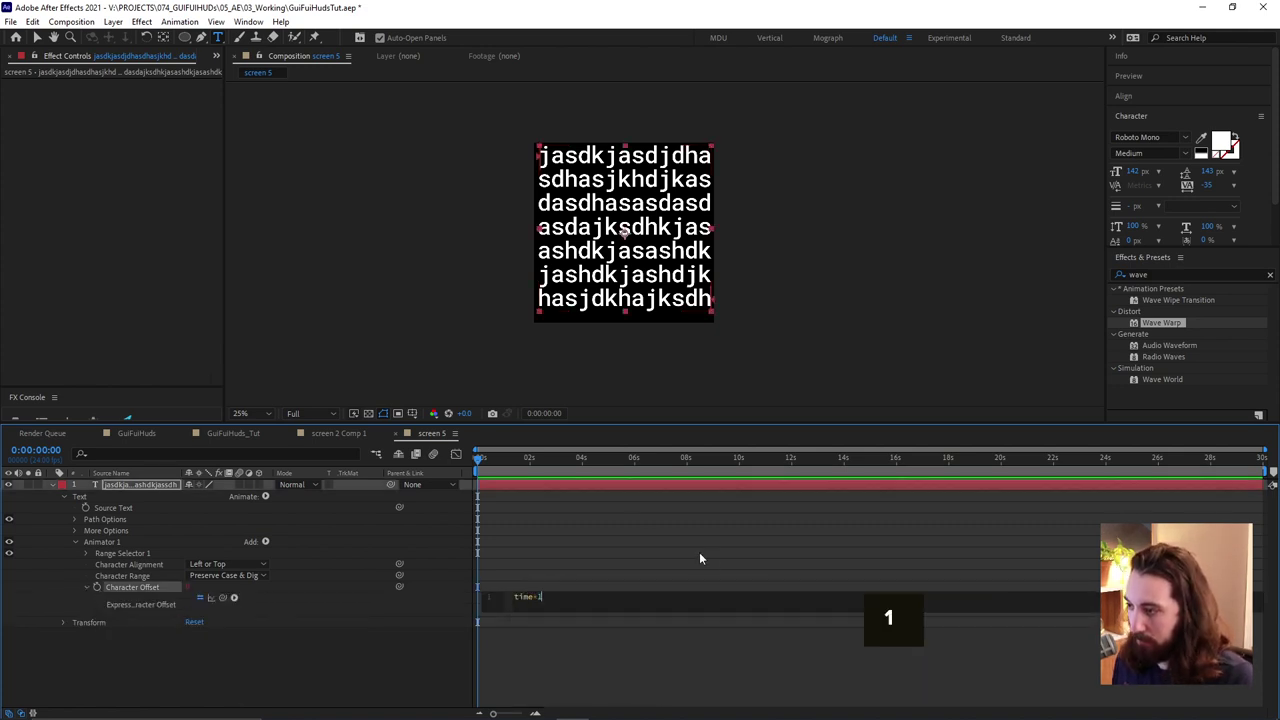
pyautogui.click(699, 552)
pyautogui.press('space')
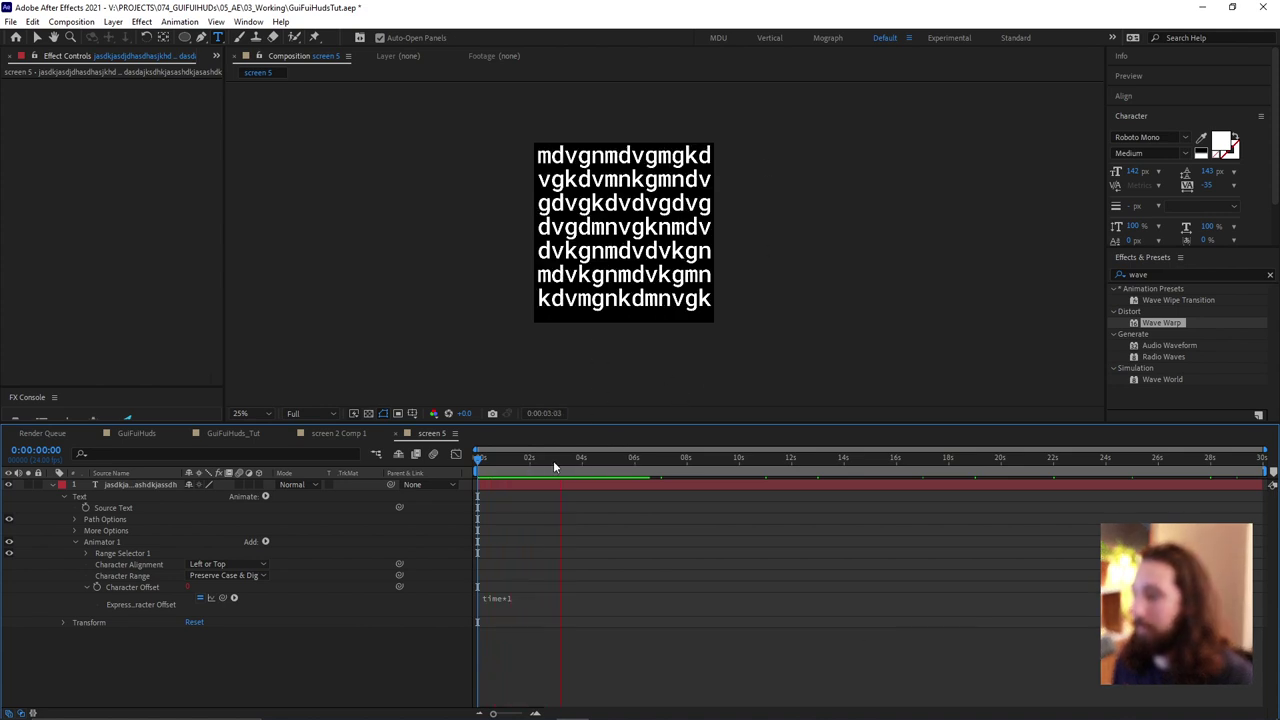
pyautogui.press('space')
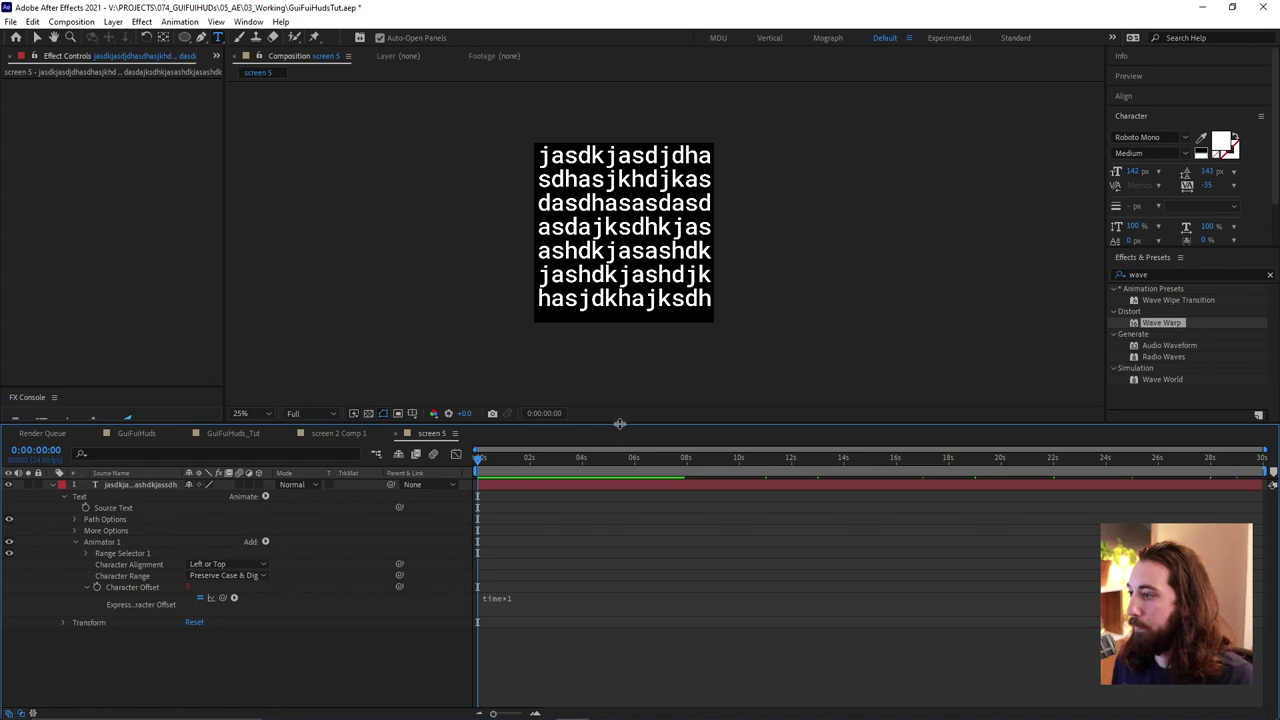
# Add a Fill Color RGB animator to the random-letter text layer in screen 5
pyautogui.moveTo(629, 424); pyautogui.dragTo(629, 408)
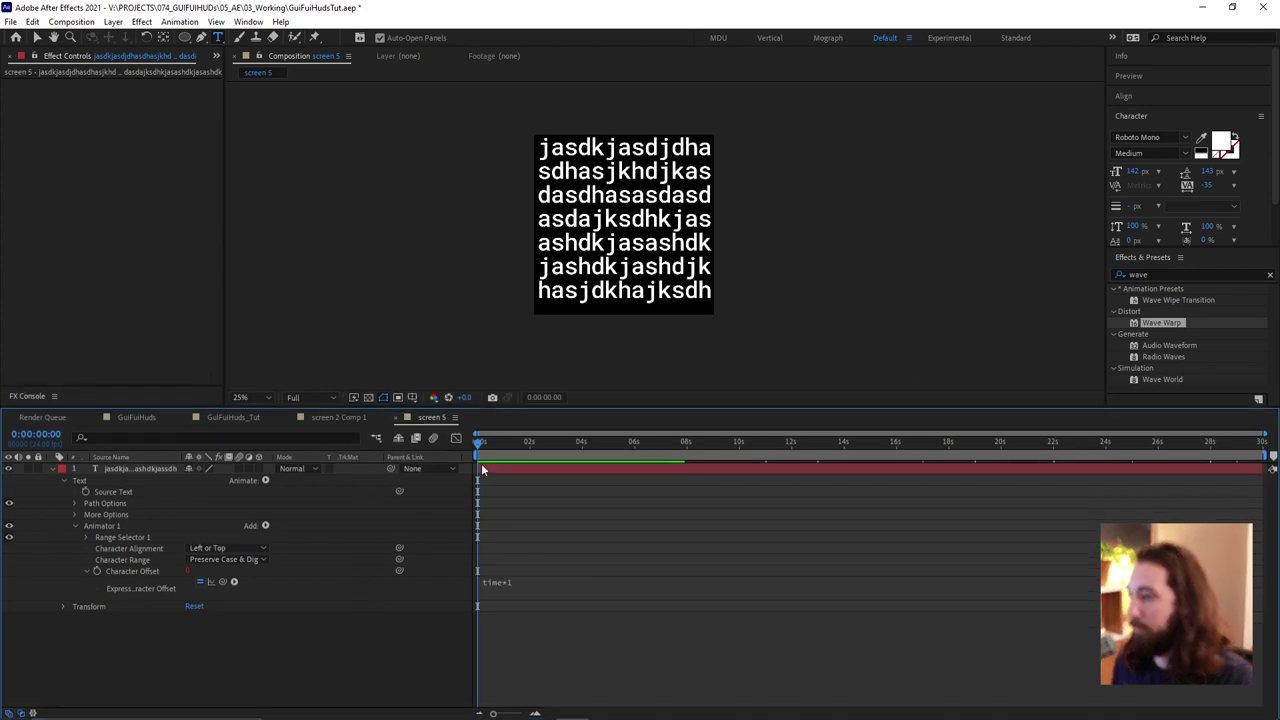
pyautogui.click(262, 481)
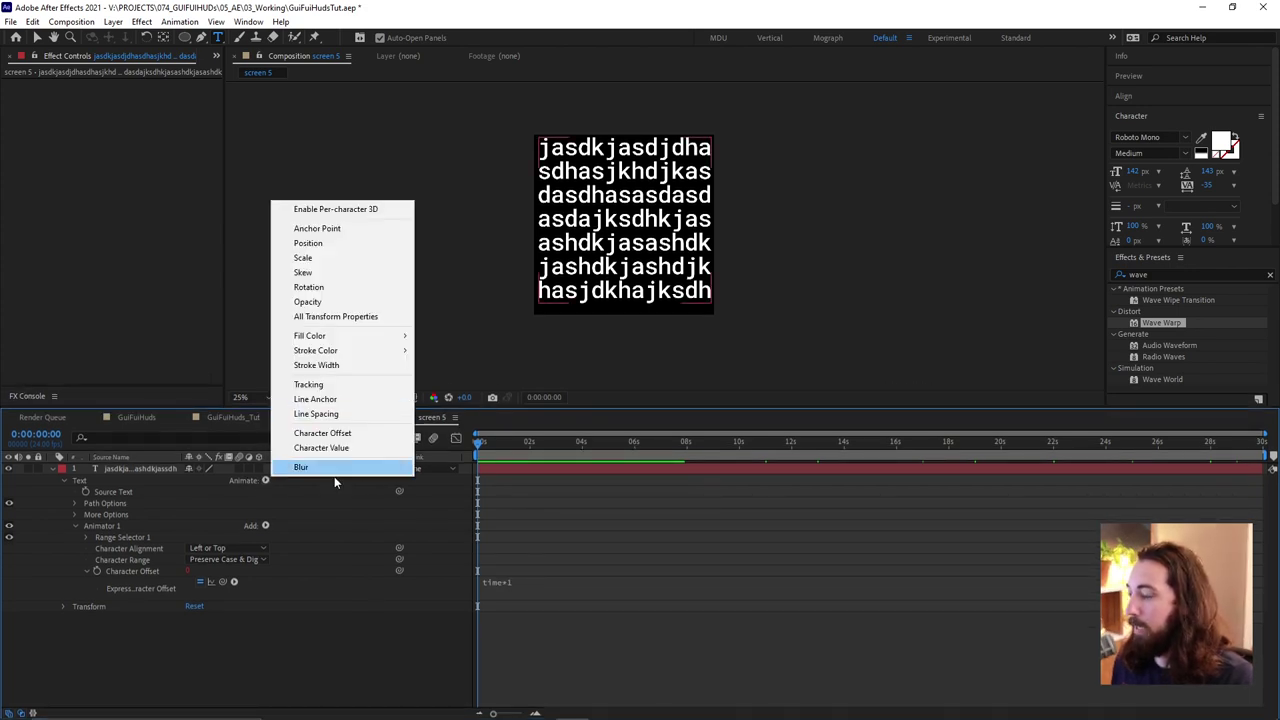
pyautogui.moveTo(355, 336)
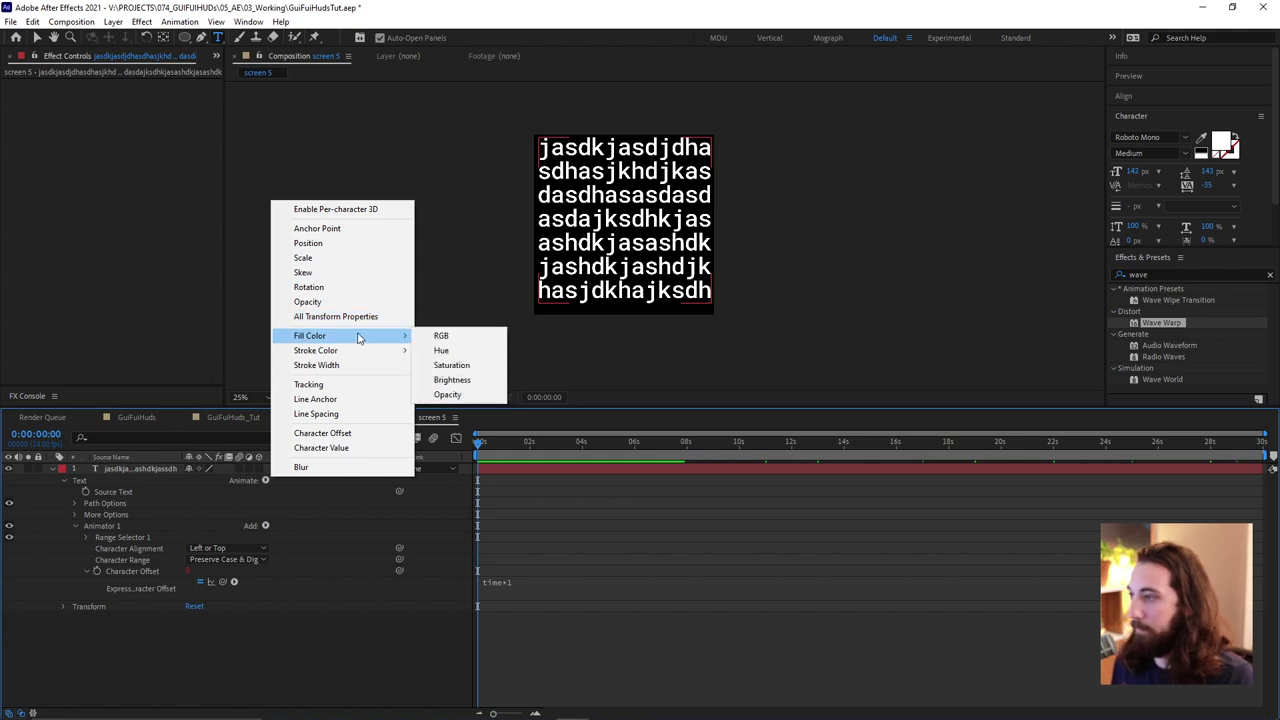
pyautogui.click(443, 337)
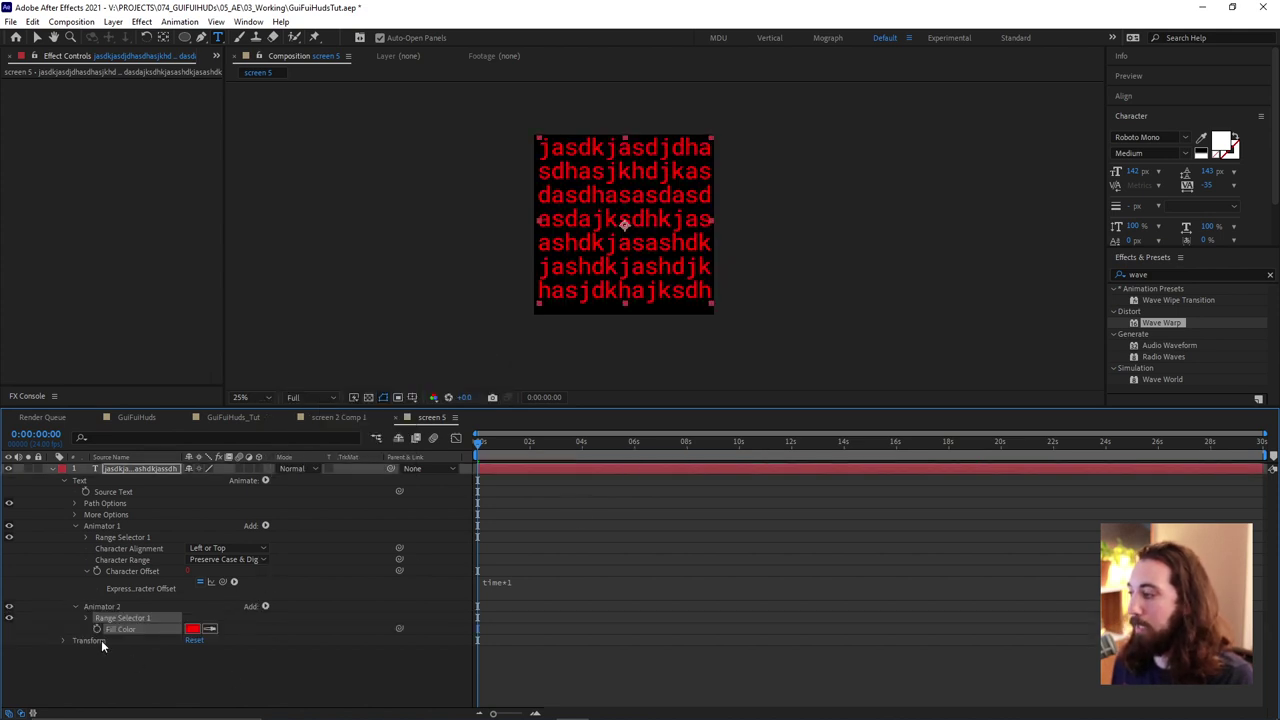
# Set Animator 2's Range Selector to Start 9% and End 54%, turn on Randomize Order, and preview the red letters
pyautogui.click(86, 617)
pyautogui.moveTo(622, 408); pyautogui.dragTo(622, 376)
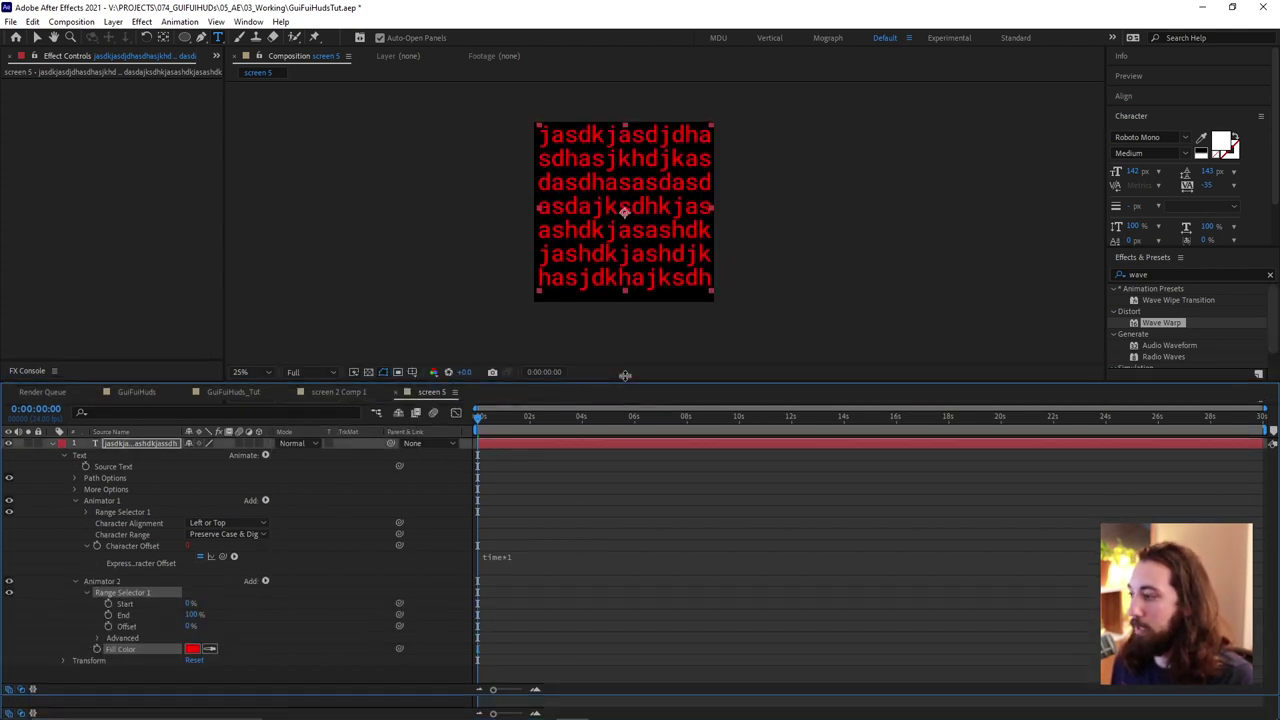
pyautogui.moveTo(187, 596); pyautogui.dragTo(170, 609)
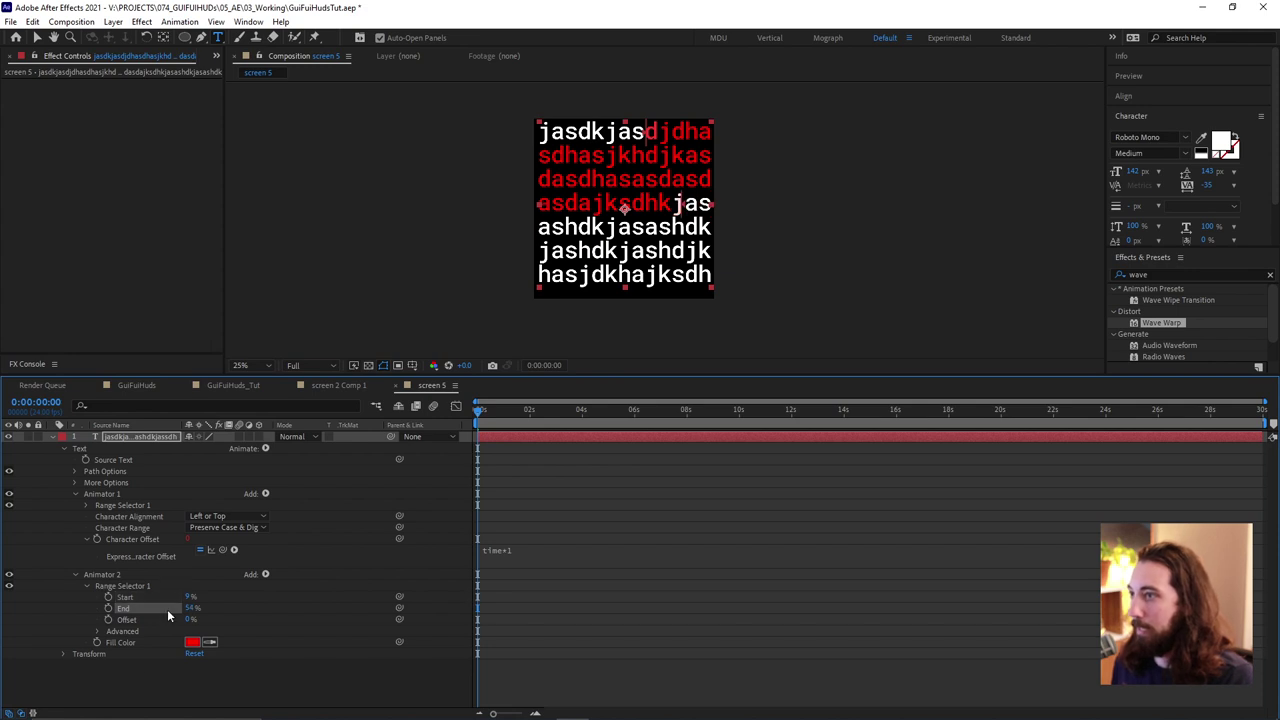
pyautogui.click(97, 632)
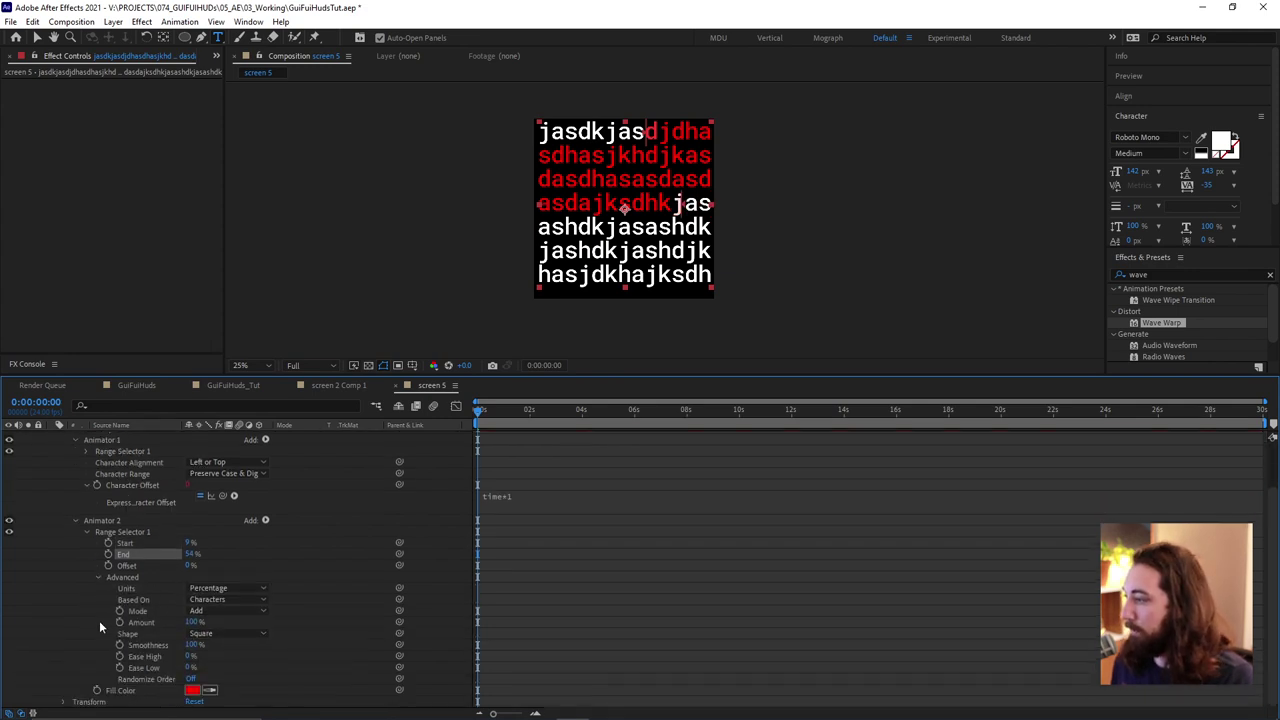
pyautogui.click(192, 679)
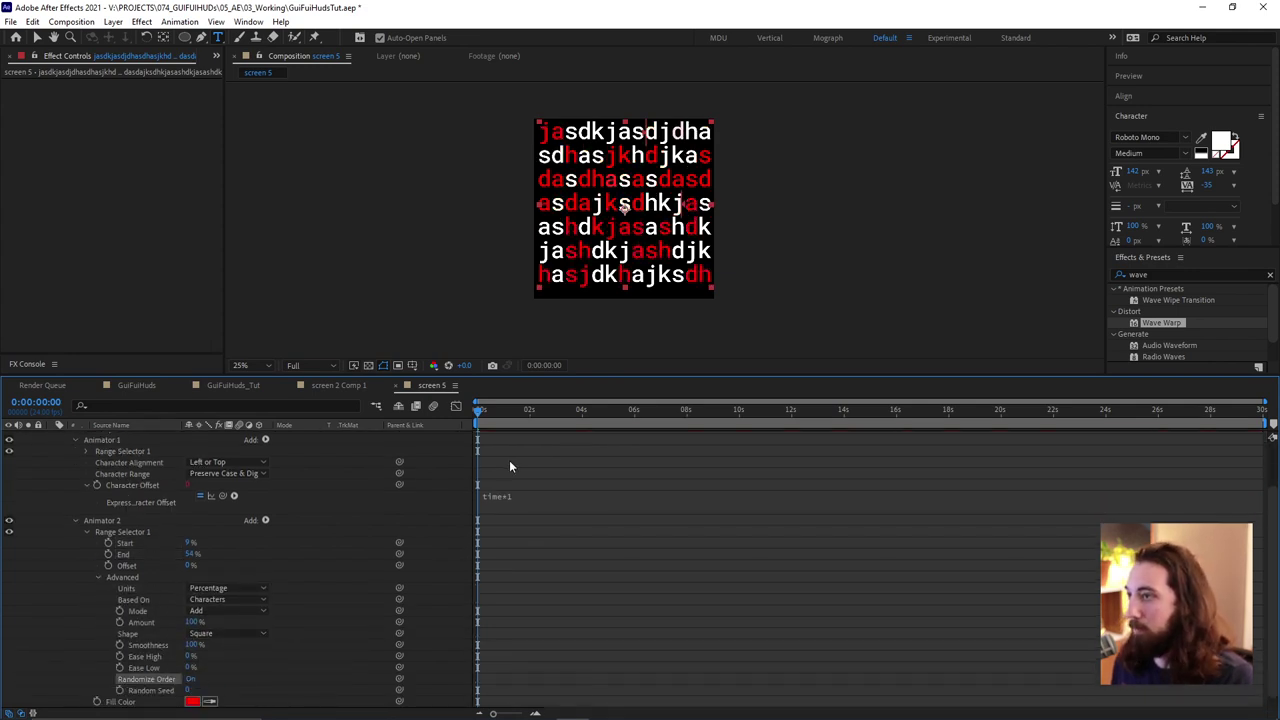
pyautogui.press('space')
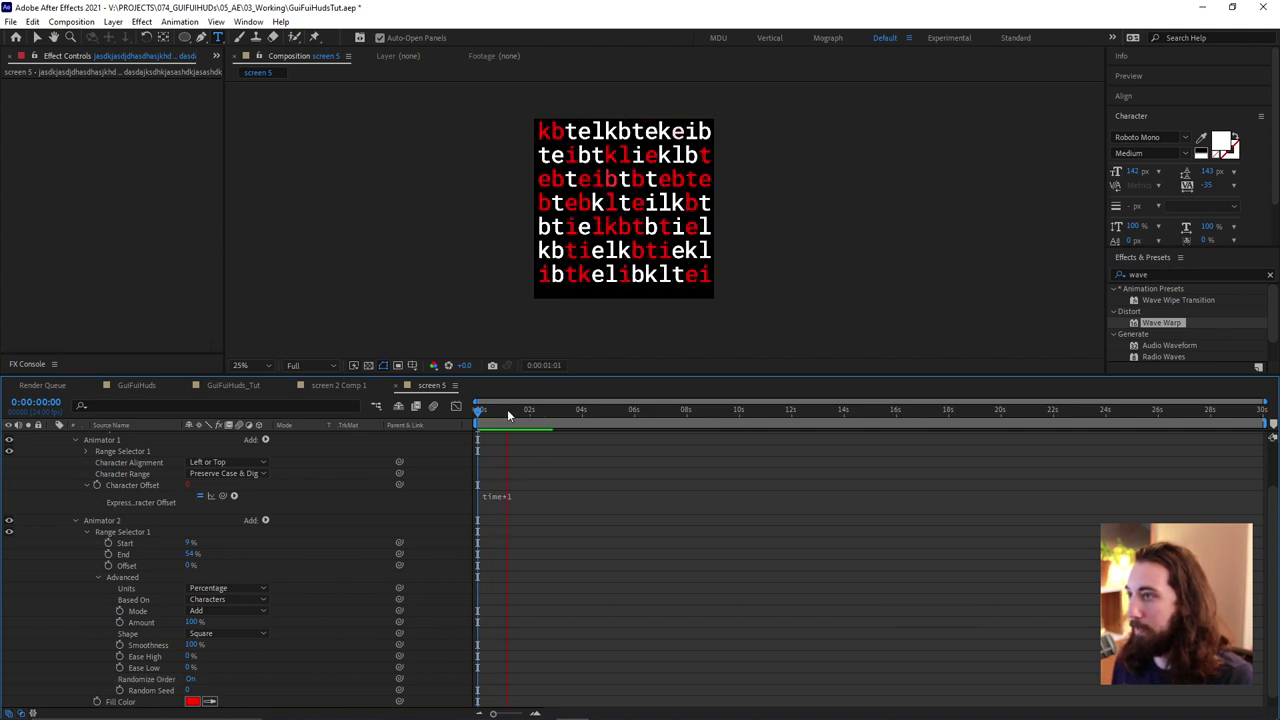
# Add the expression time*2 to the Random Seed of Animator 2's Range Selector and preview the shifting red letters
pyautogui.scroll(-1, 597, 491)
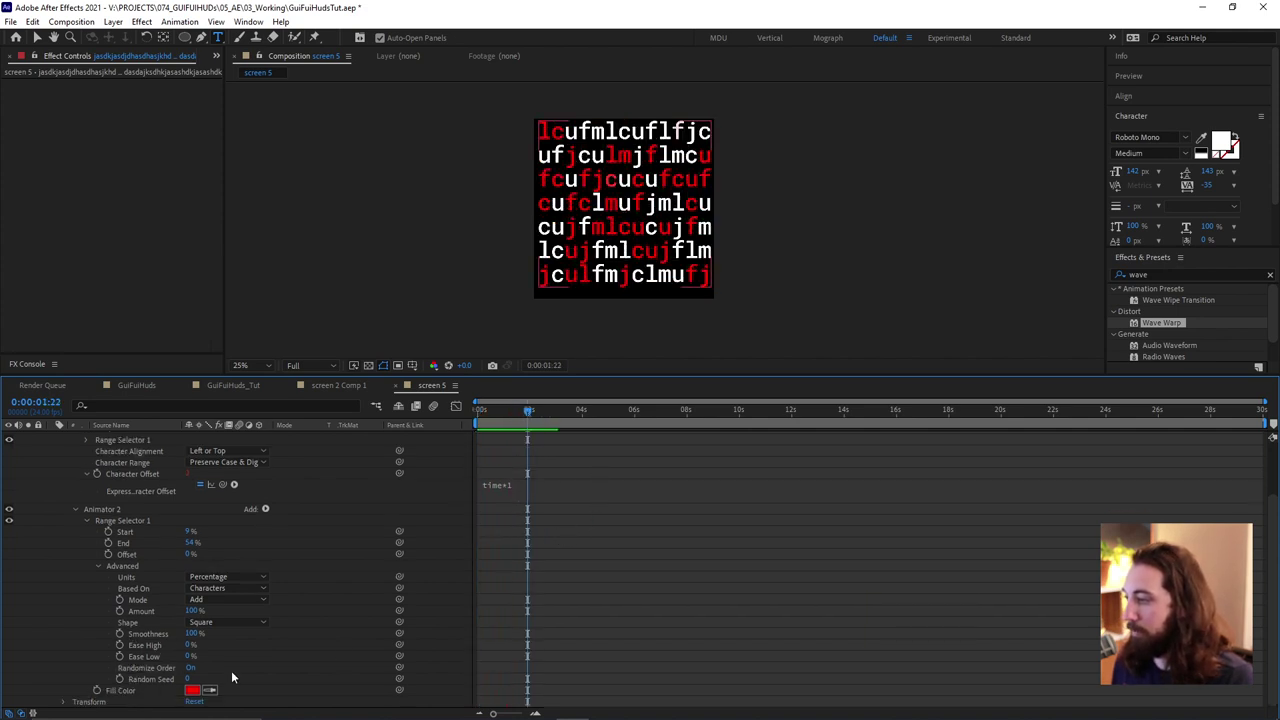
pyautogui.press('alt')
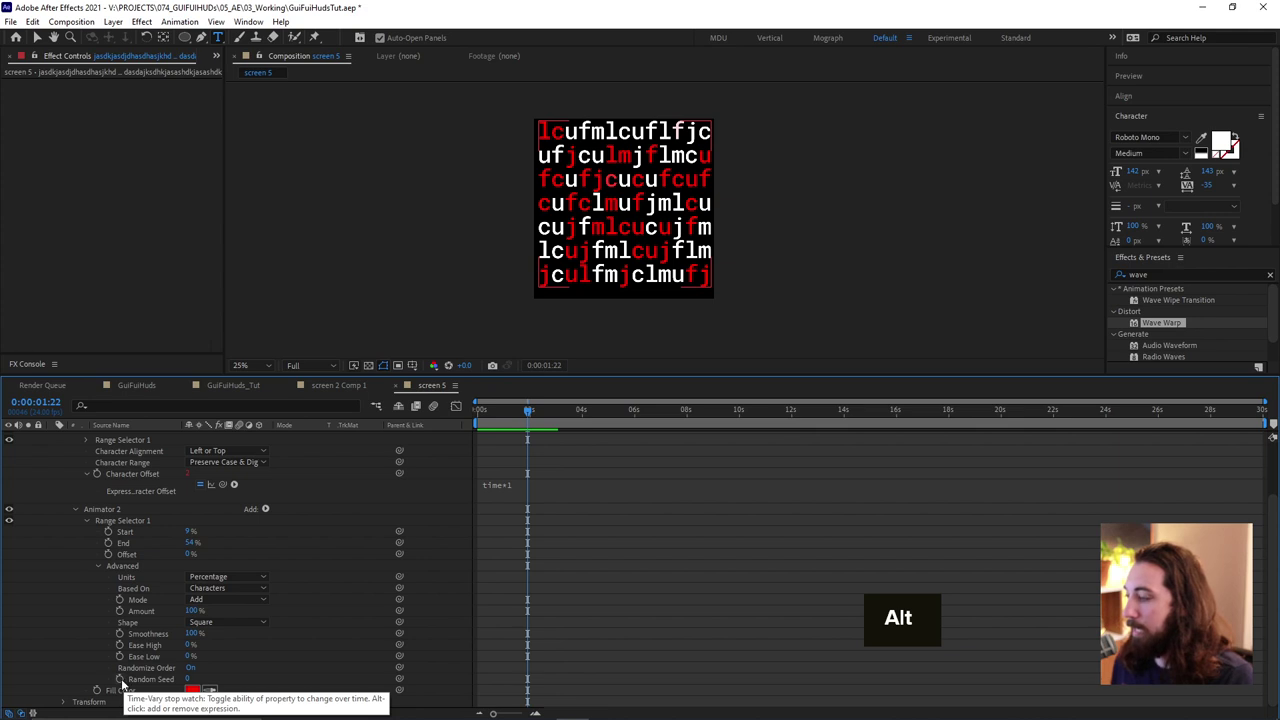
pyautogui.keyDown('alt'); pyautogui.click(119, 680); pyautogui.keyUp('alt')
pyautogui.write('time')
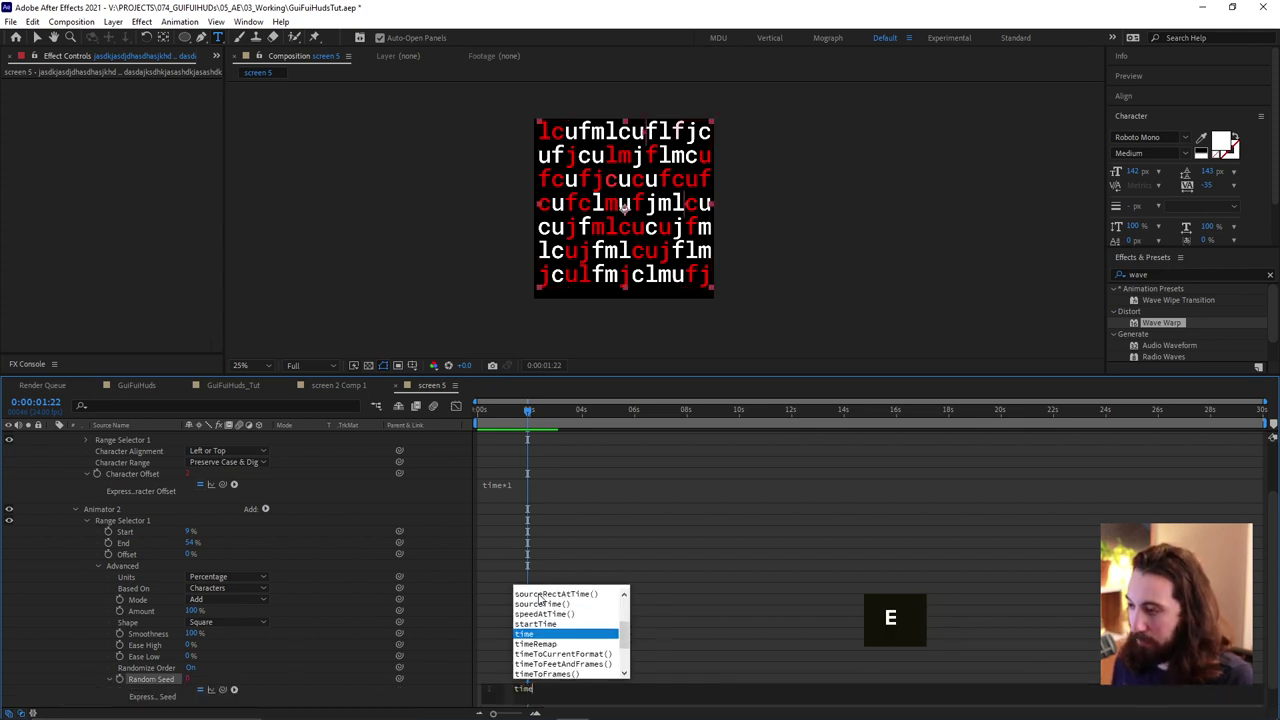
pyautogui.write('*2')
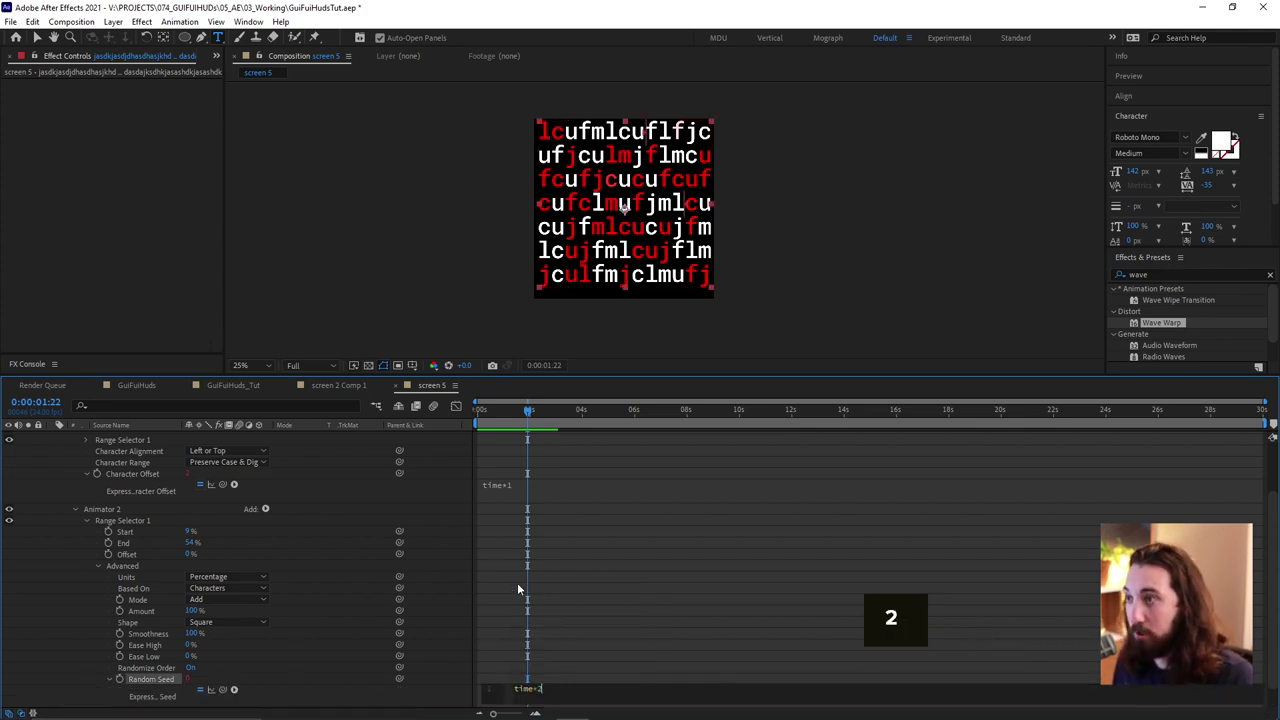
pyautogui.click(517, 584)
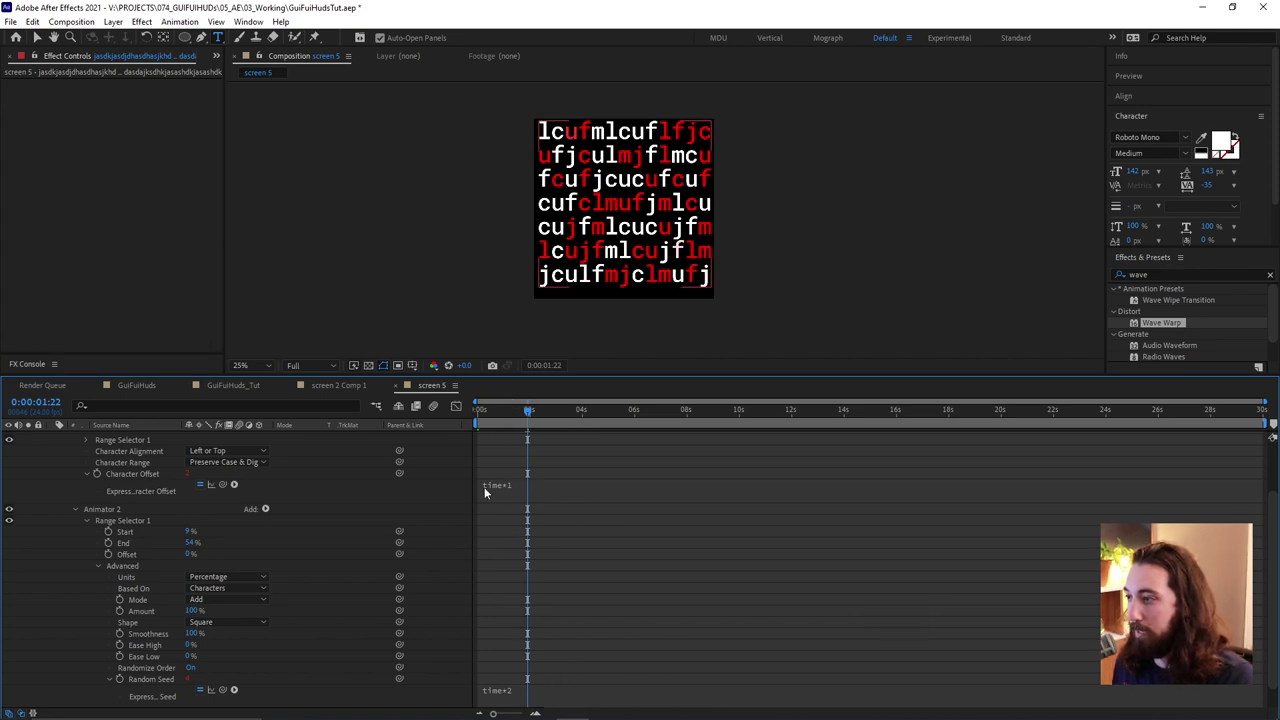
pyautogui.click(498, 410)
pyautogui.press('space')
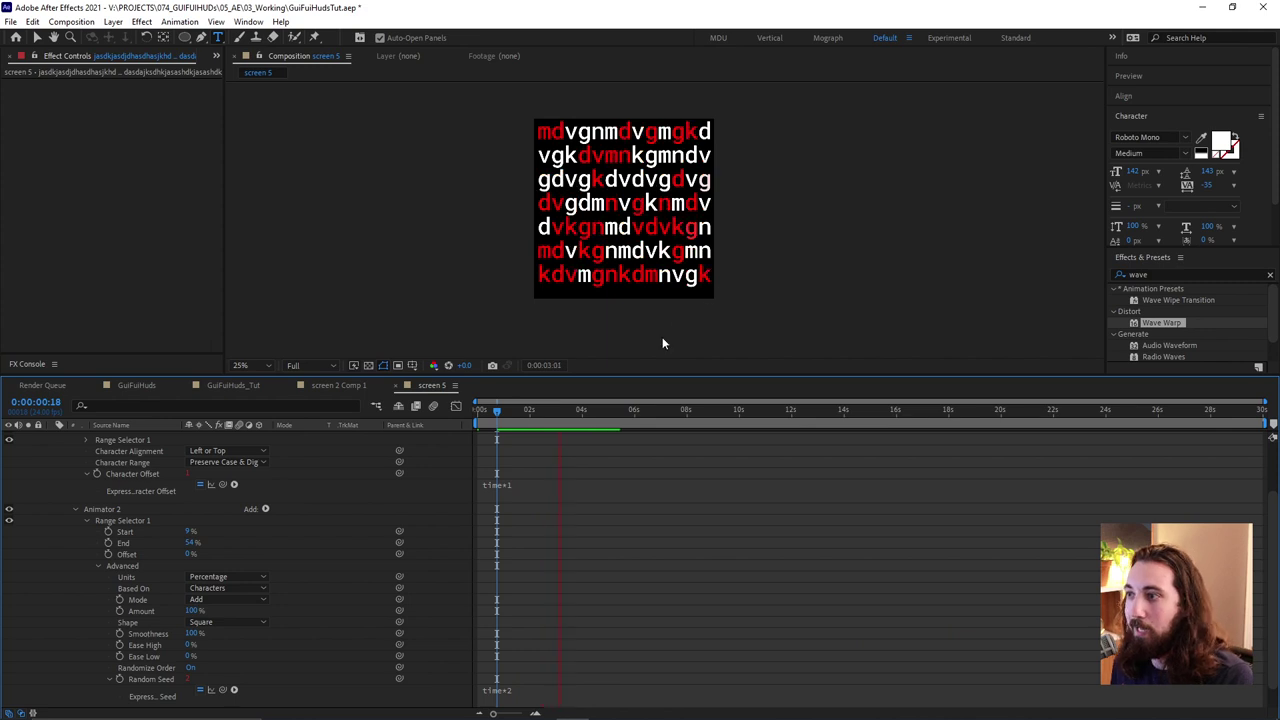
pyautogui.press('space')
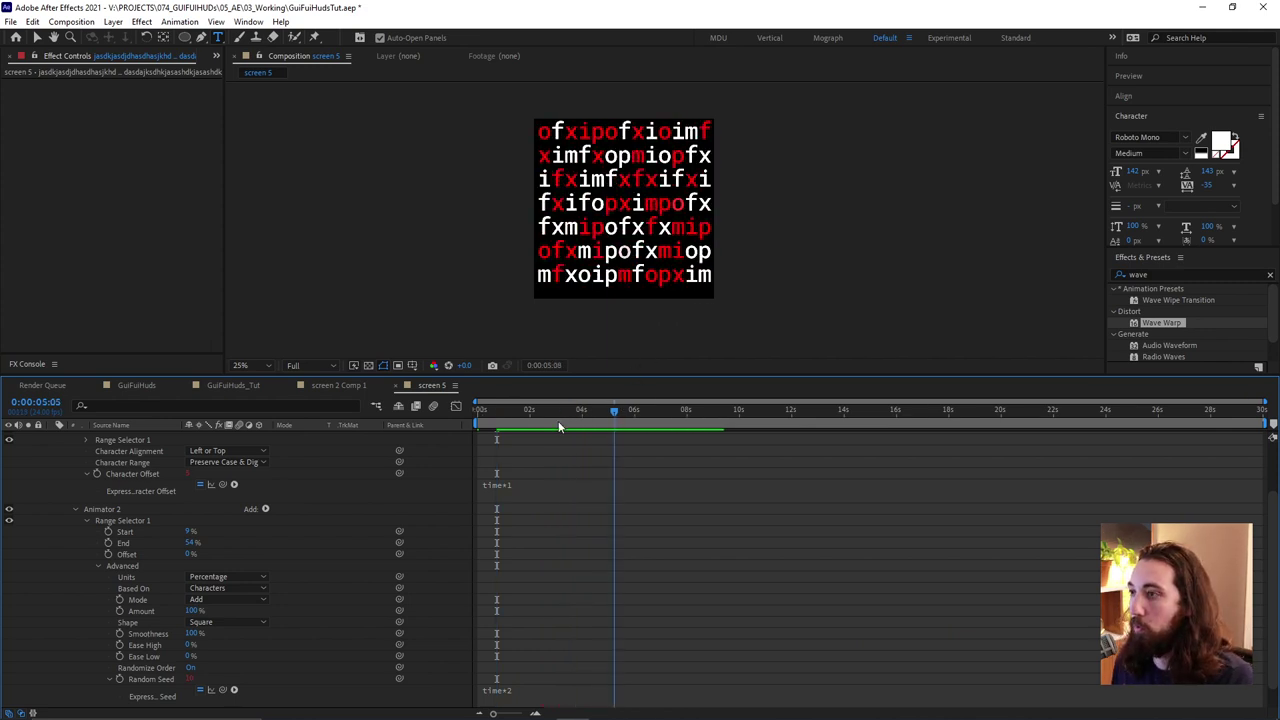
pyautogui.click(544, 412)
pyautogui.scroll(2, 557, 463)
pyautogui.click(557, 463)
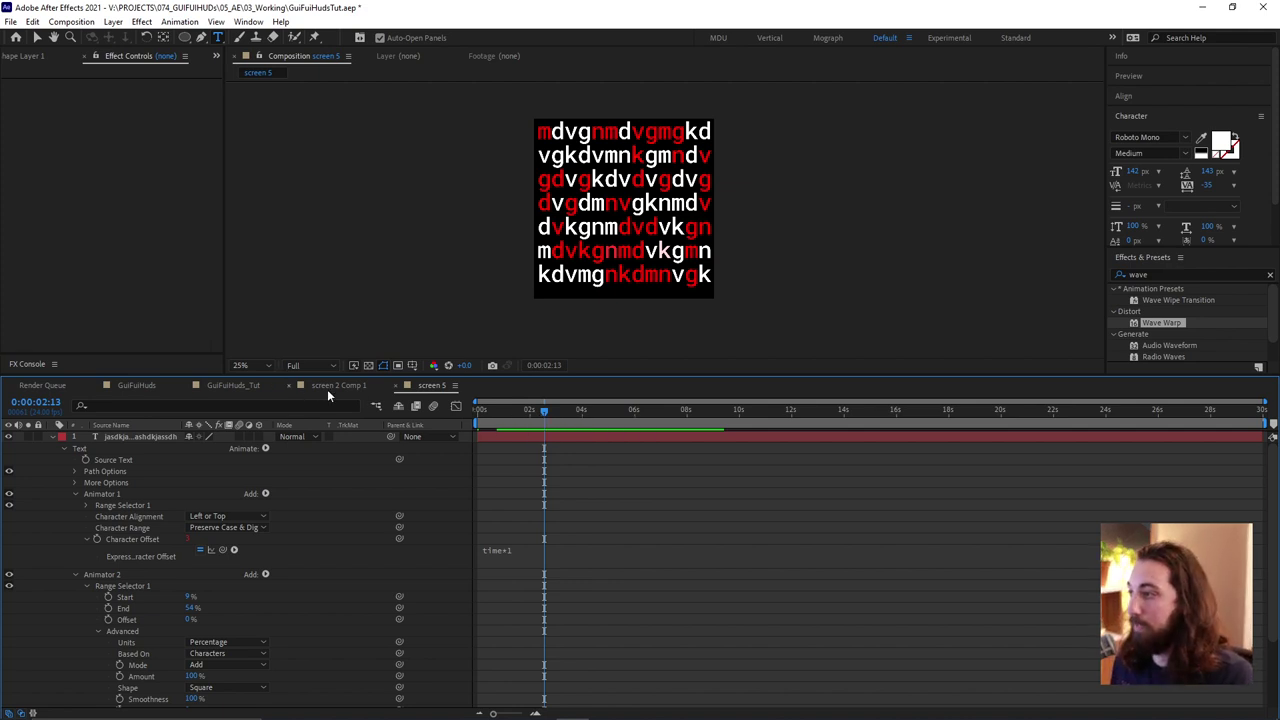
# Add the screen 5 composition as the uppermost layer of the GuiFuiHuds_Tut composition
pyautogui.click(238, 386)
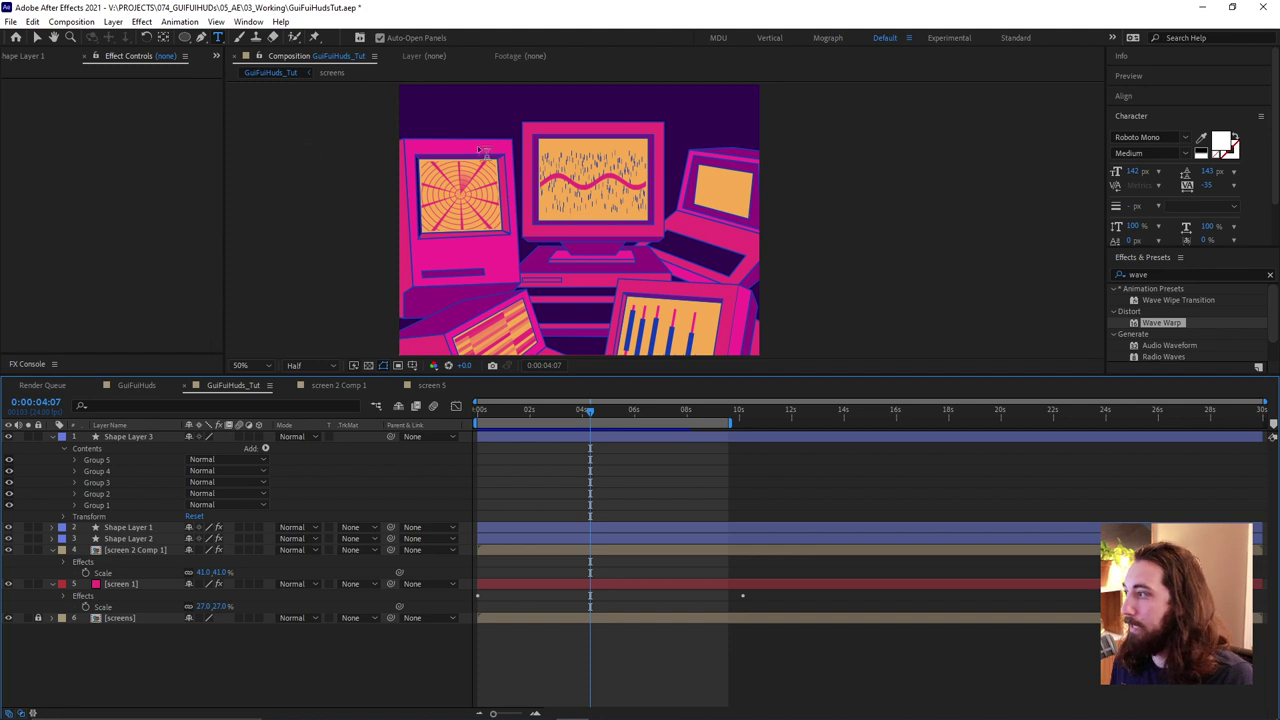
pyautogui.click(42, 61)
pyautogui.click(15, 60)
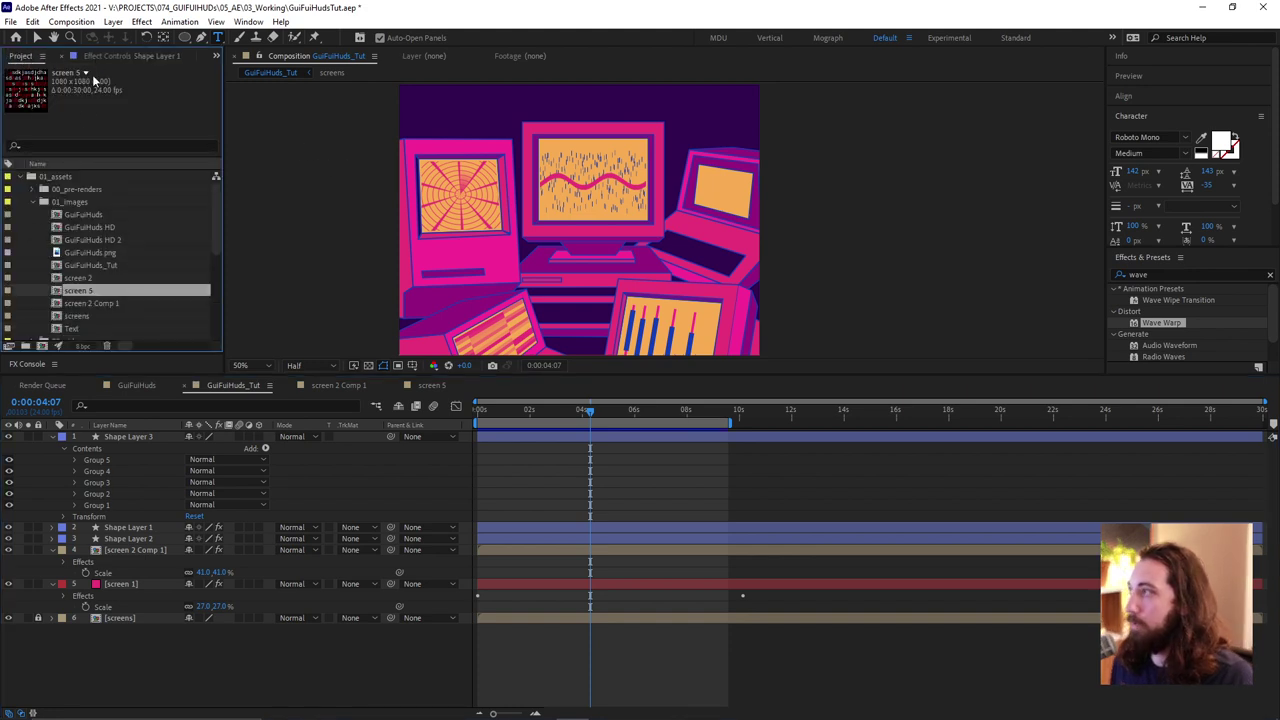
pyautogui.moveTo(92, 296); pyautogui.dragTo(572, 210)
pyautogui.press('v')
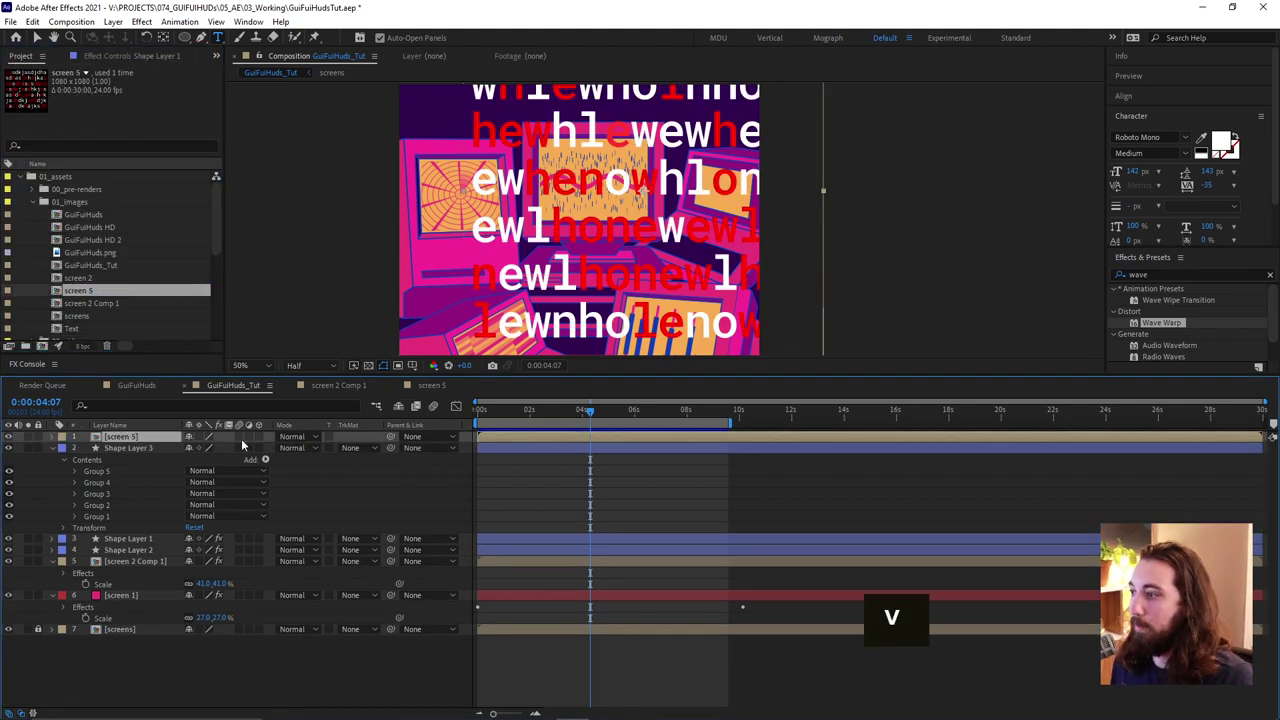
# Scale the screen 5 layer to 31% and fit it onto the upper-right computer's screen with CC Power Pin
pyautogui.press('s')
pyautogui.moveTo(215, 450); pyautogui.dragTo(145, 450)
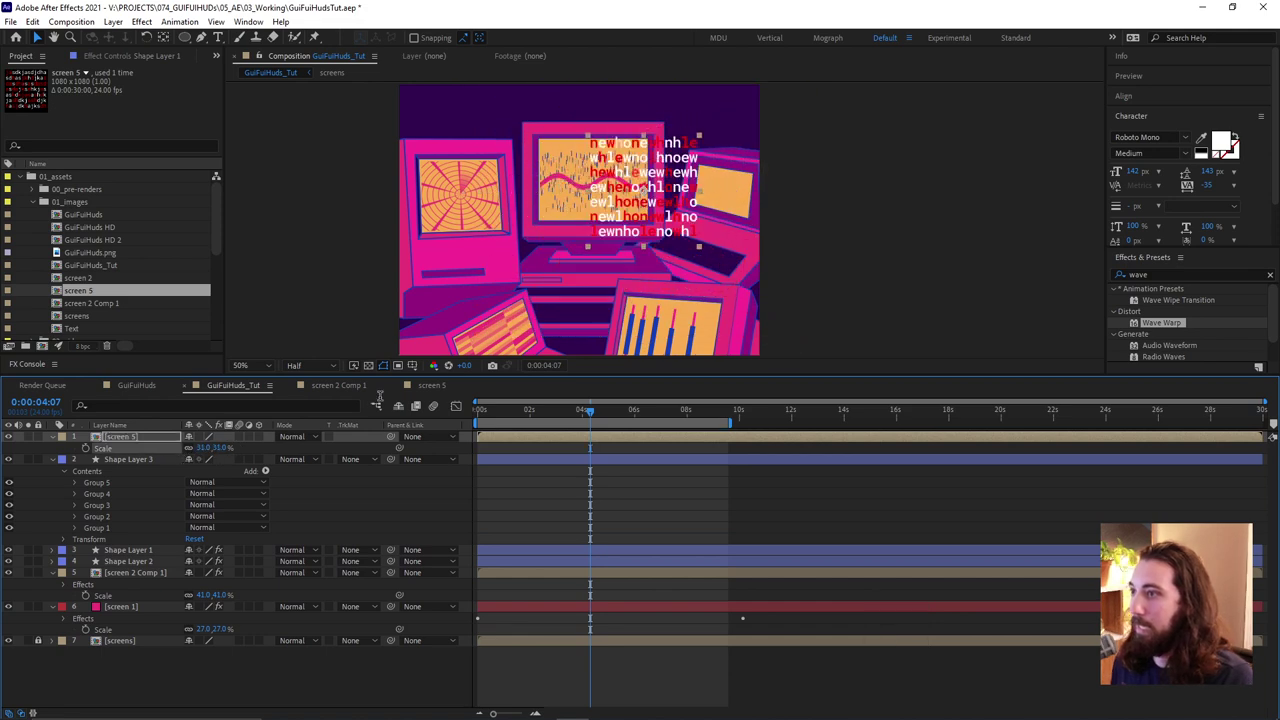
pyautogui.hotkey('ctrl', 'space')
pyautogui.write('pow')
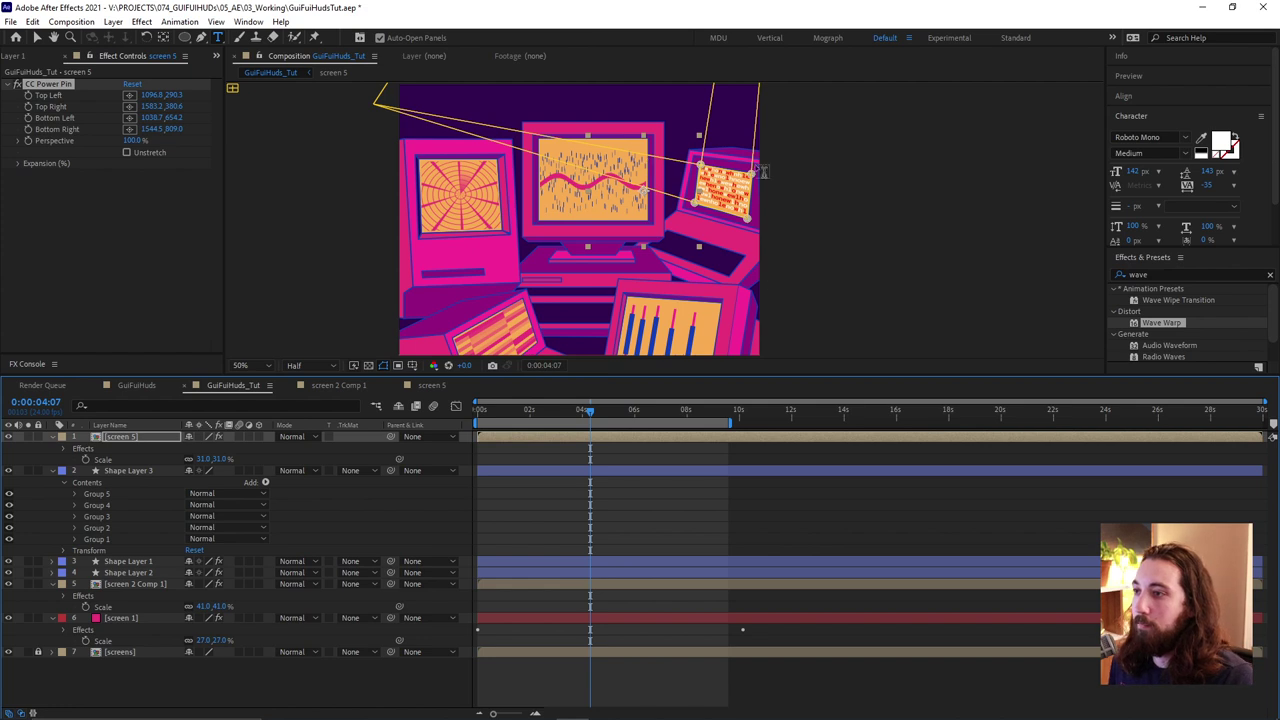
# Open the screen 5 composition, extend the text box below the frame and add more random lowercase letters
pyautogui.doubleClick(590, 445)
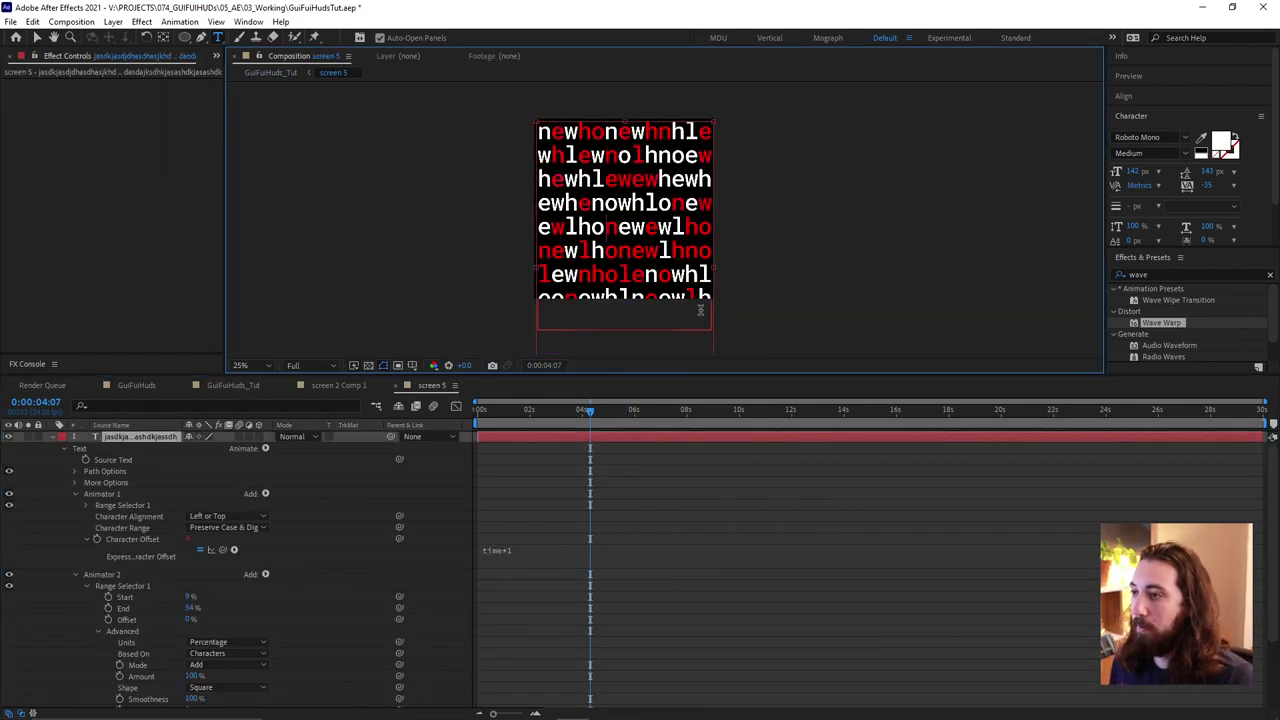
pyautogui.write('kjasdkjashdjkashdjkhasdas')
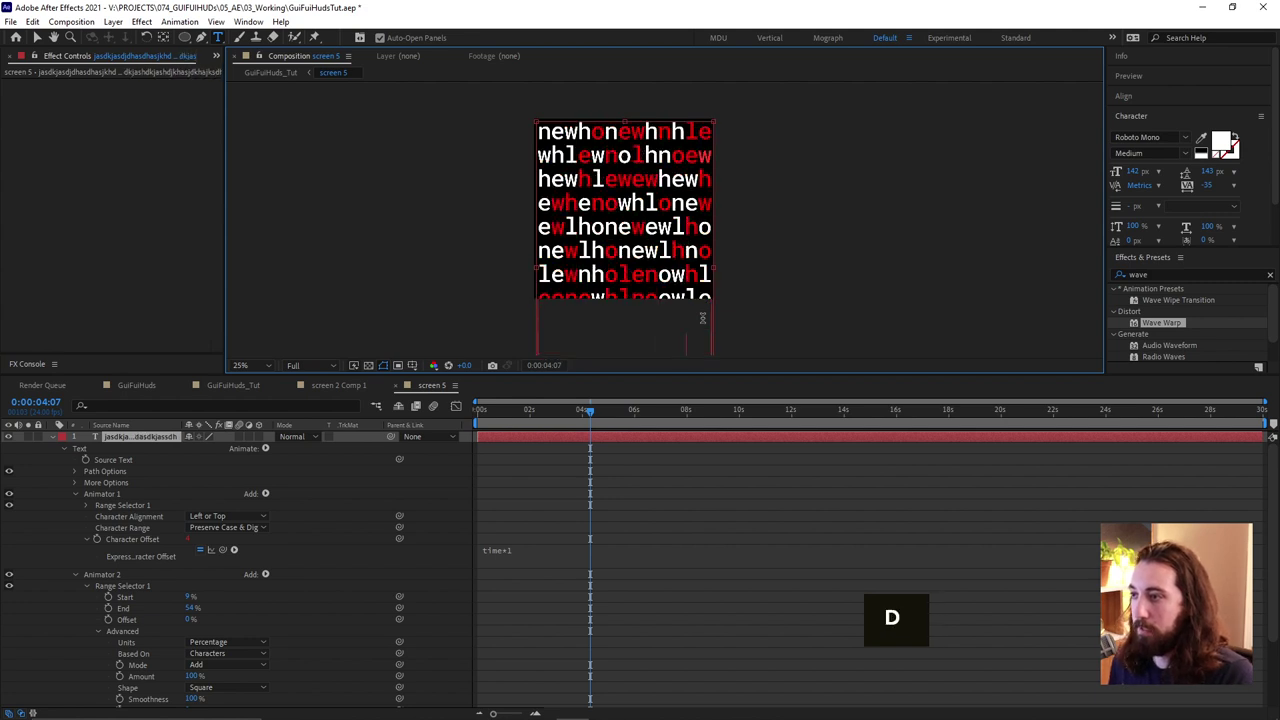
pyautogui.write('a')
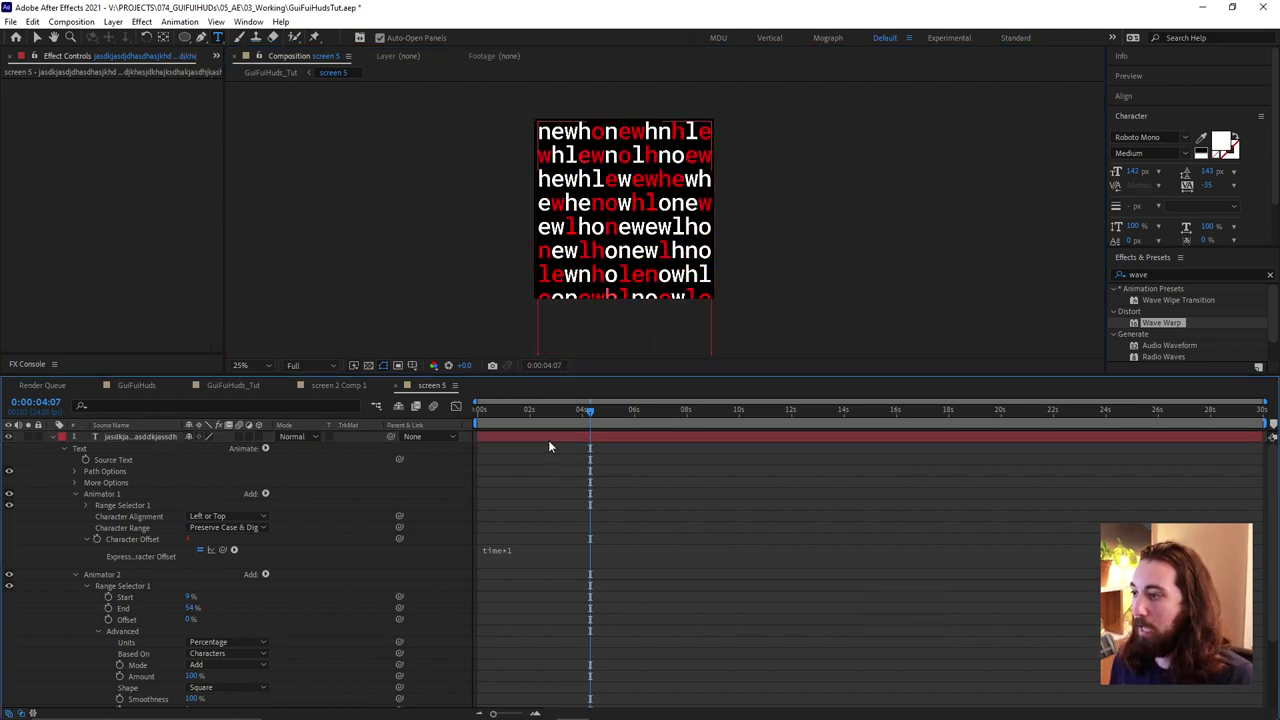
# Keyframe the text layer's Position at the first frame and set it to 544, 82 at 0:00:08:10 for an upward scroll
pyautogui.press('Home')
pyautogui.press('p')
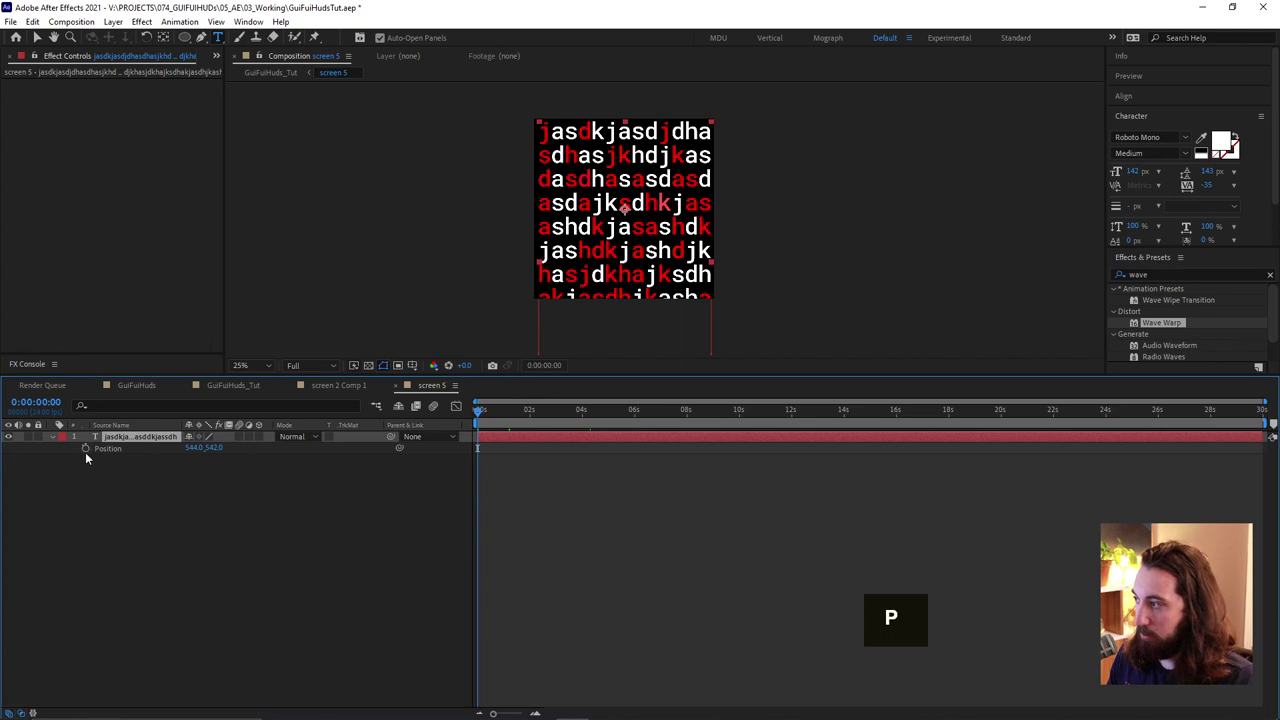
pyautogui.click(85, 448)
pyautogui.click(697, 411)
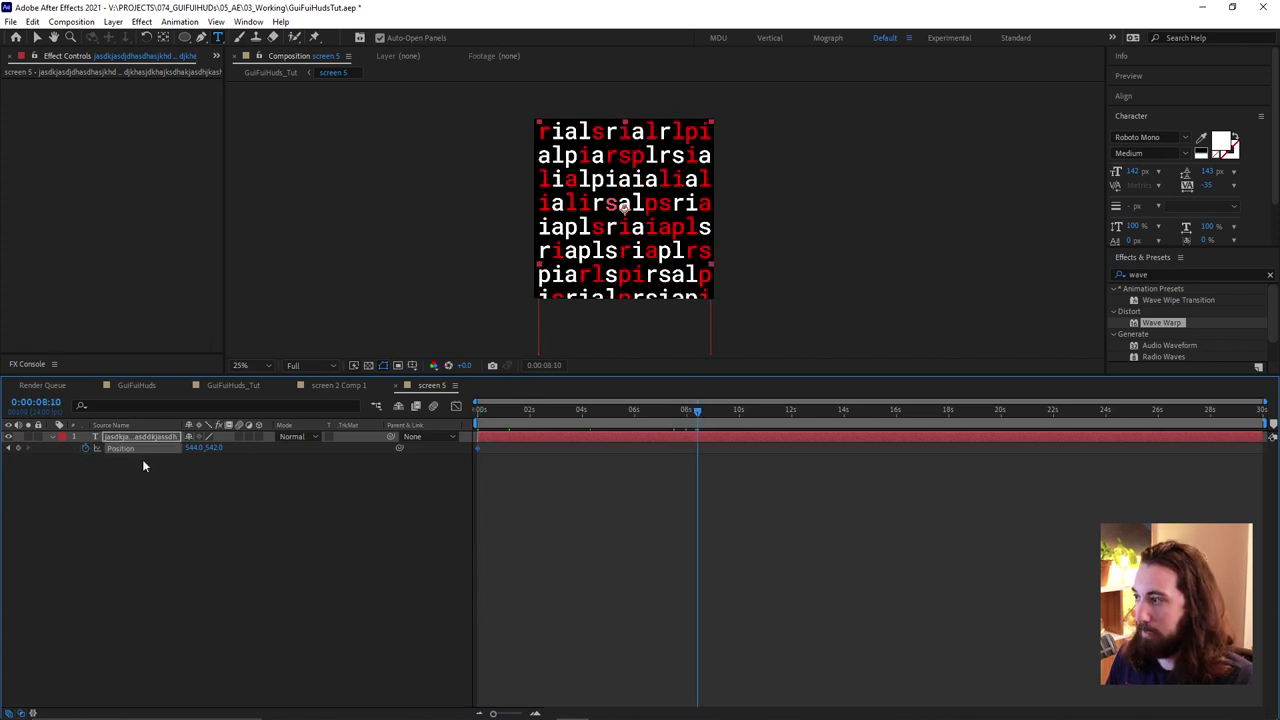
pyautogui.moveTo(208, 452); pyautogui.dragTo(177, 452)
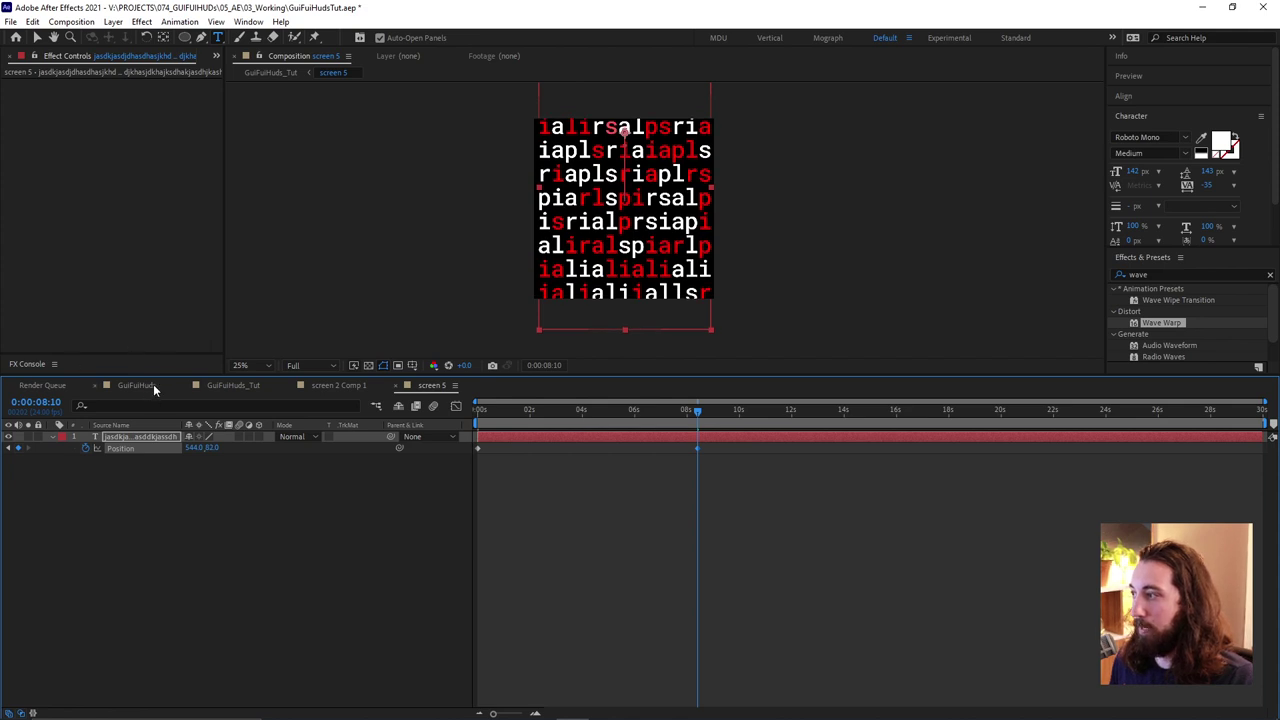
# Preview the animated GuiFuiHuds_Tut composition with the whole illustration fitted in the viewer
pyautogui.click(232, 385)
pyautogui.press('space')
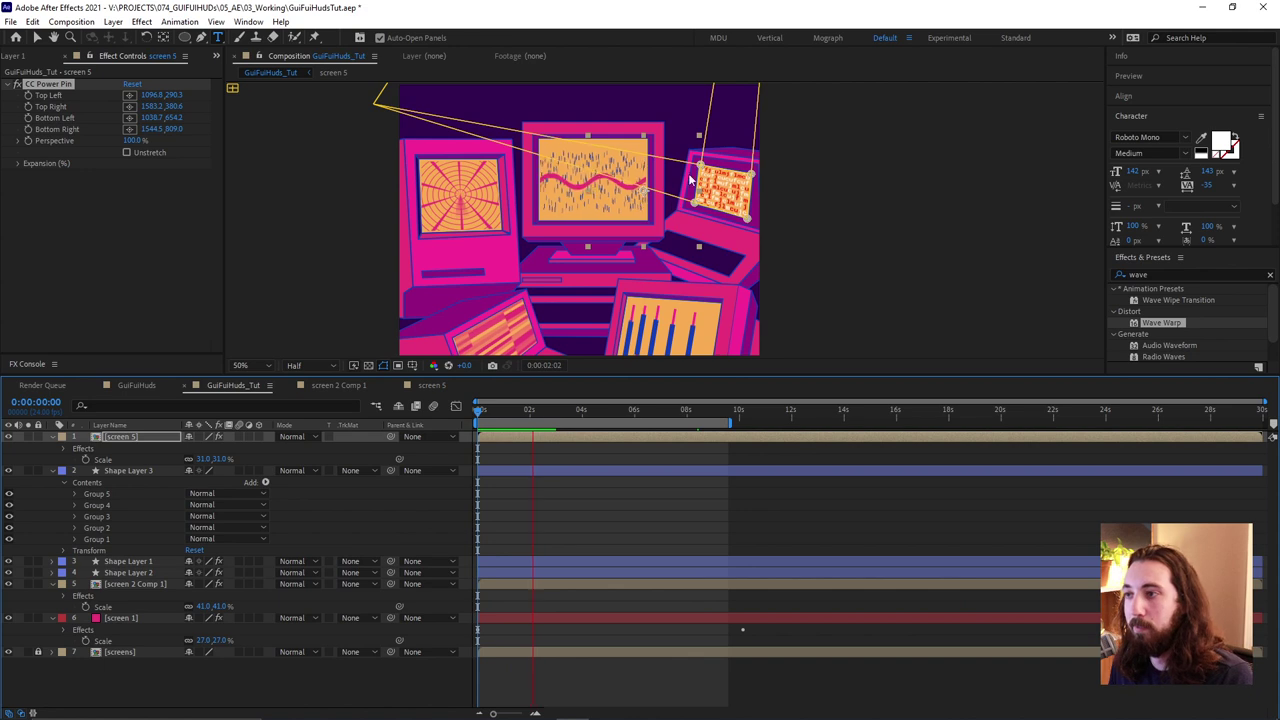
pyautogui.click(255, 365)
pyautogui.click(258, 468)
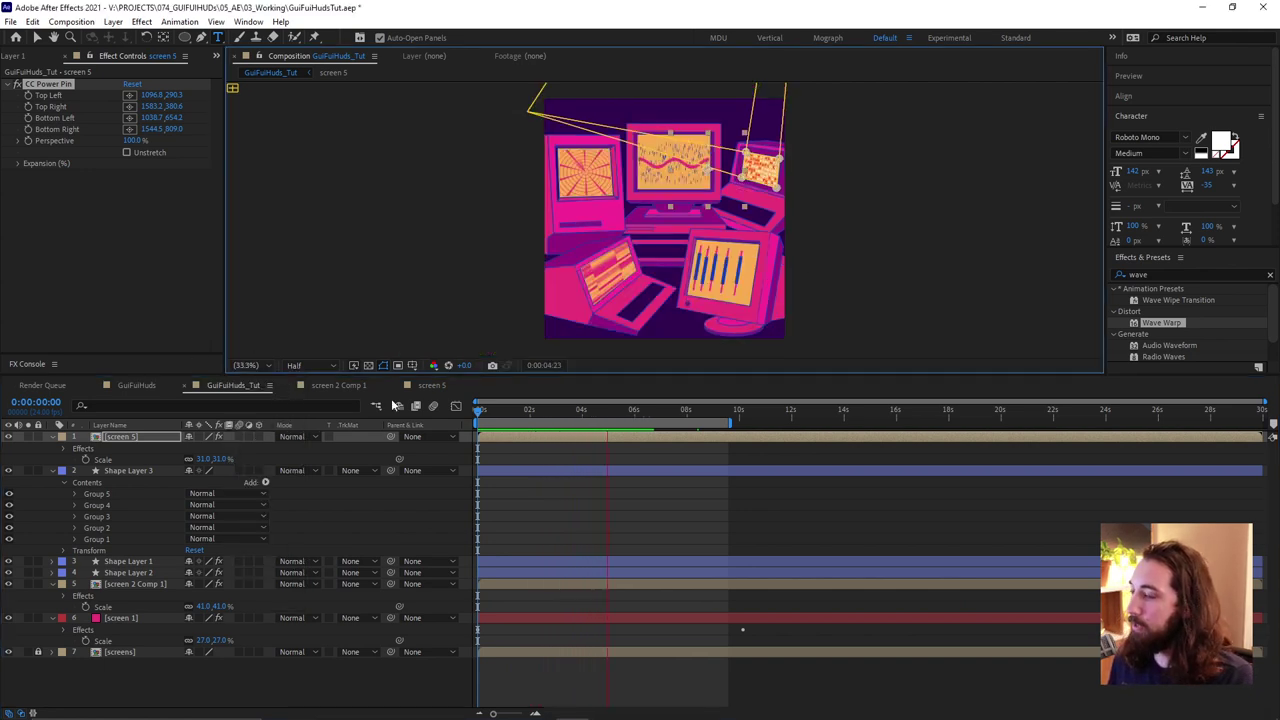
pyautogui.click(626, 459)
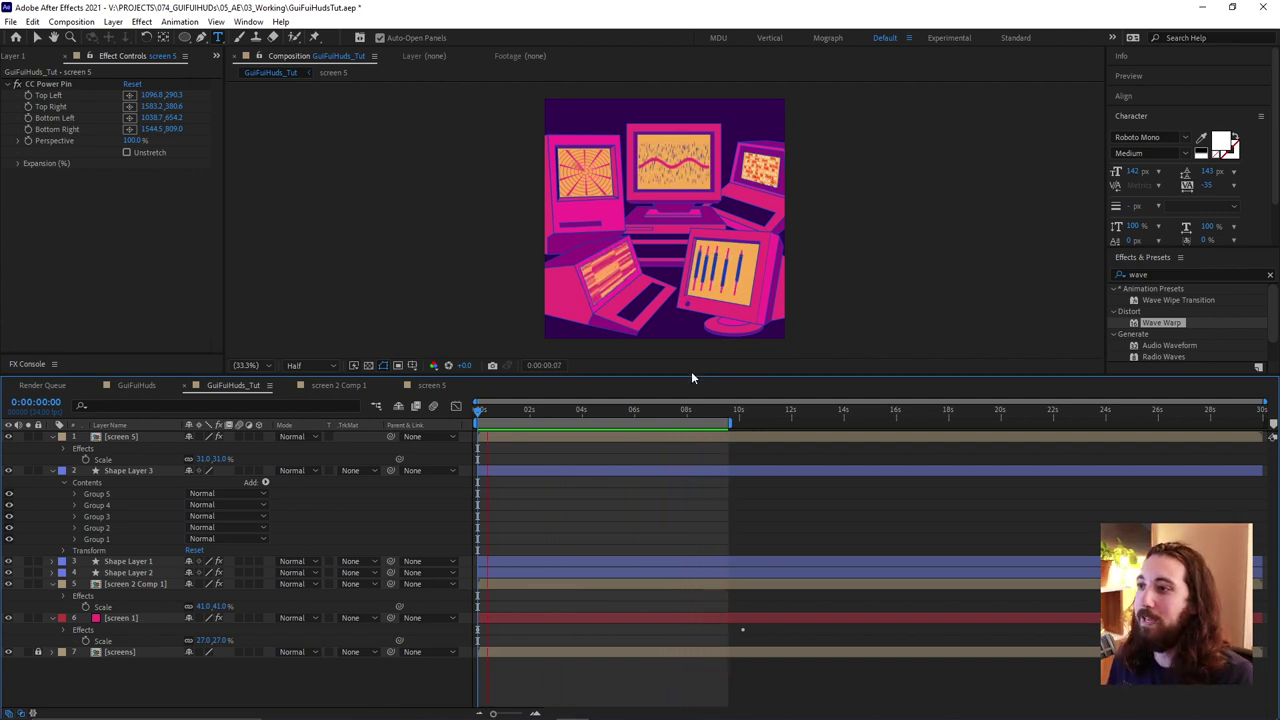
pyautogui.moveTo(772, 374); pyautogui.dragTo(772, 403)
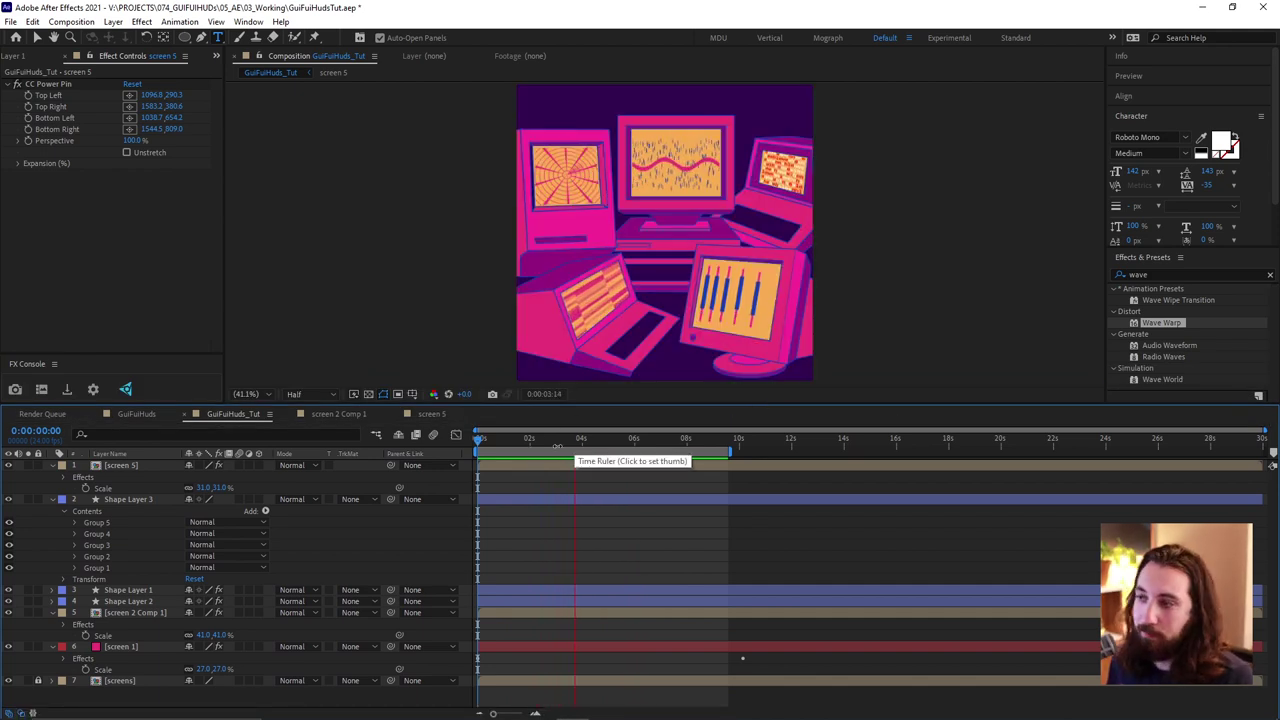